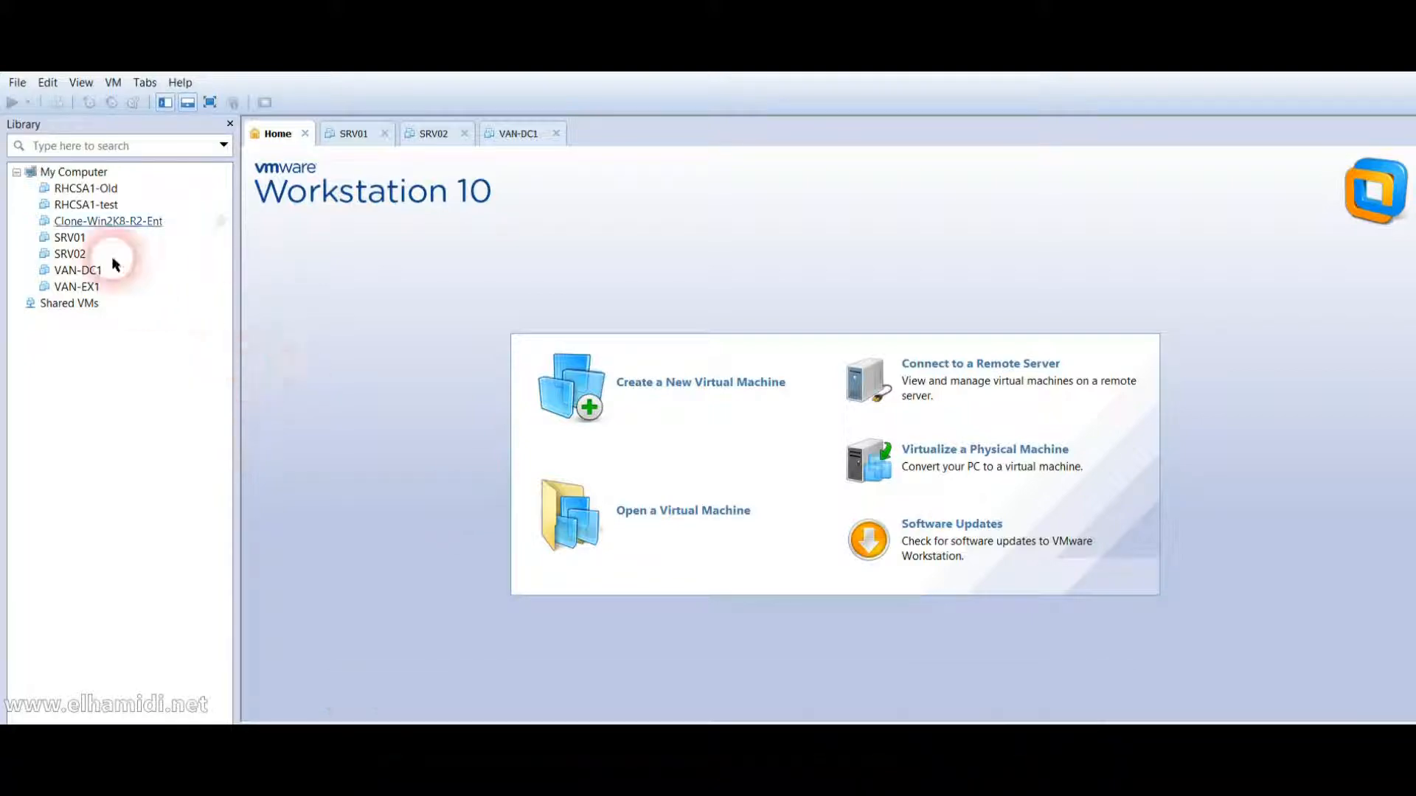
Power on SRV01, then bring up powered-off SRV02's summary page.
{"action": "left_click", "coordinate": [66, 237]}
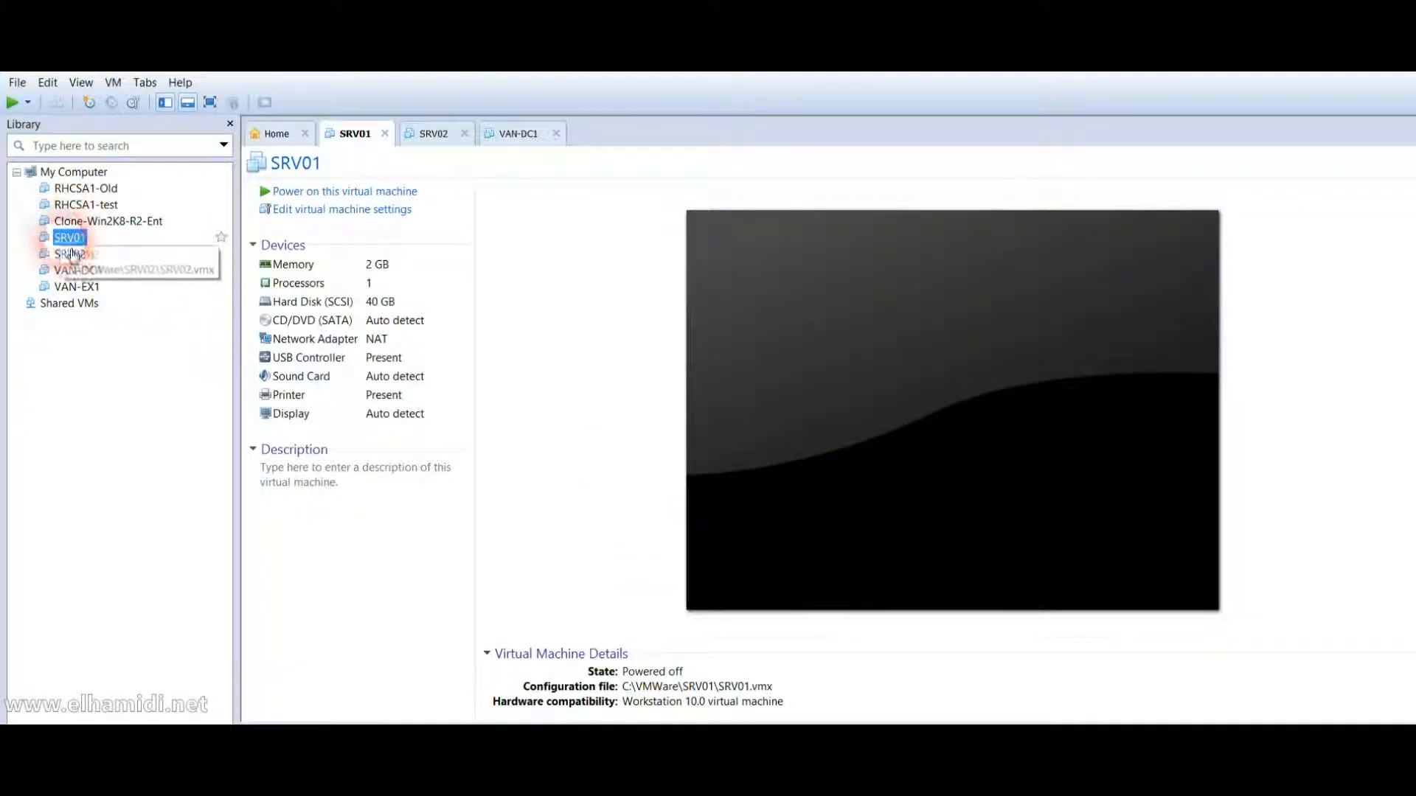
{"action": "left_click", "coordinate": [76, 261]}
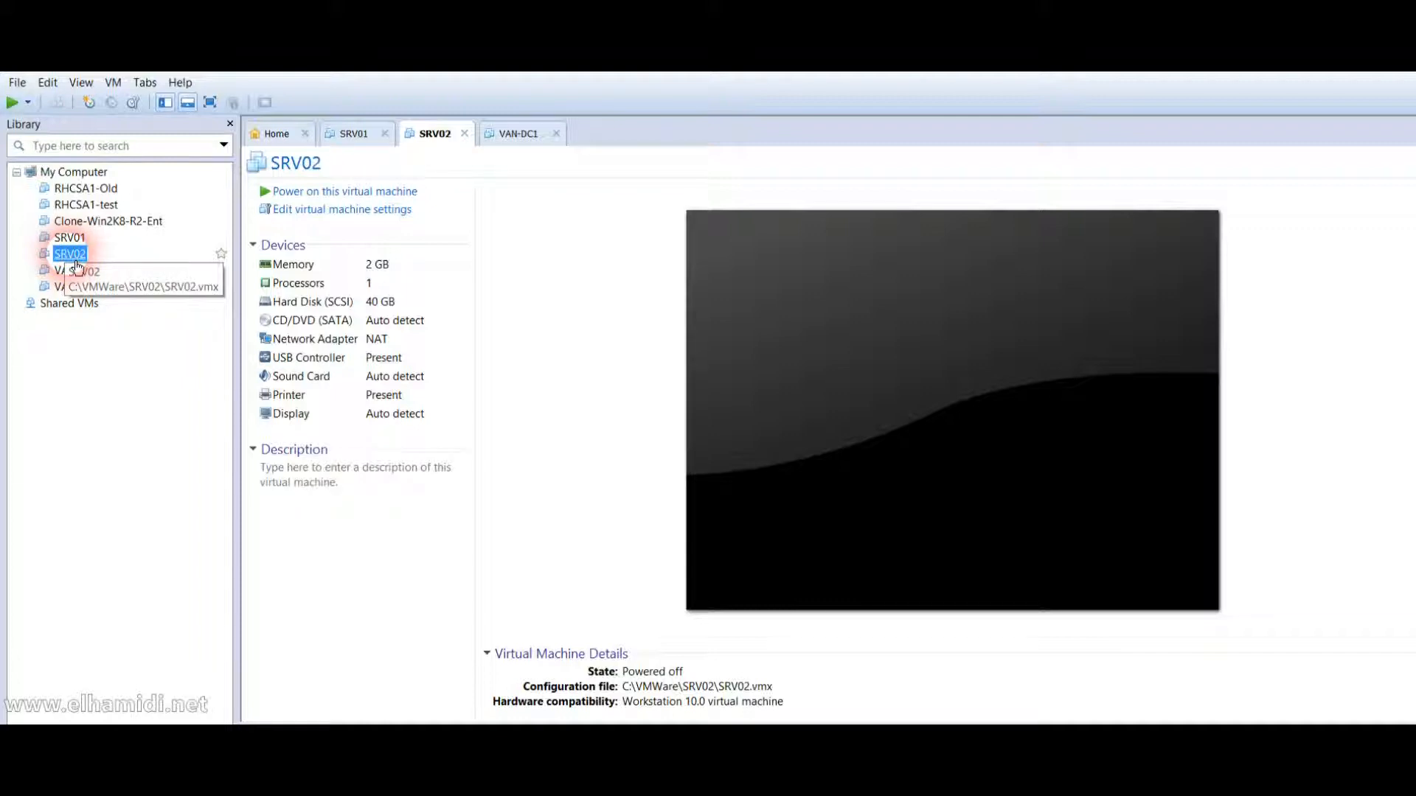
{"action": "left_click", "coordinate": [70, 237]}
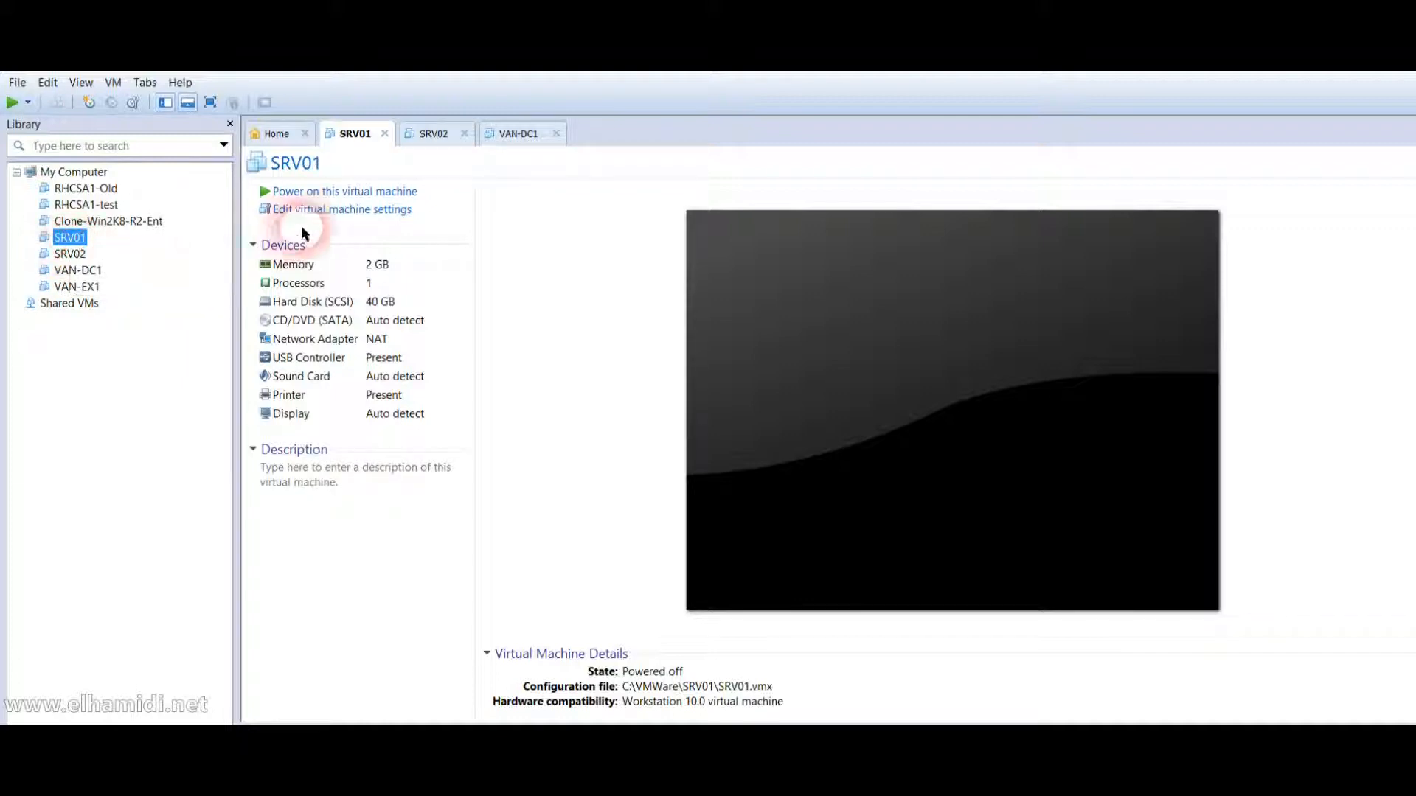
{"action": "left_click", "coordinate": [348, 192]}
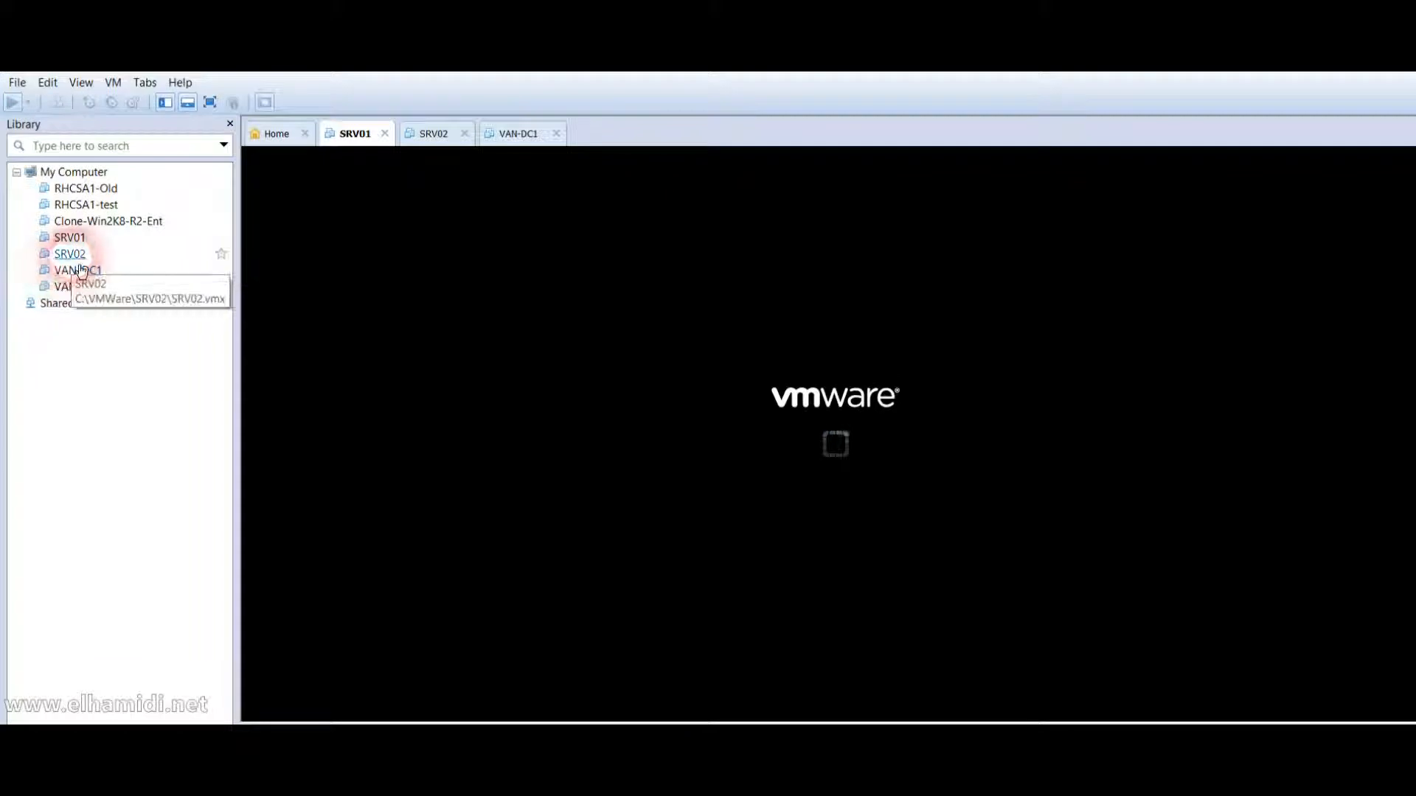
{"action": "left_click", "coordinate": [70, 253]}
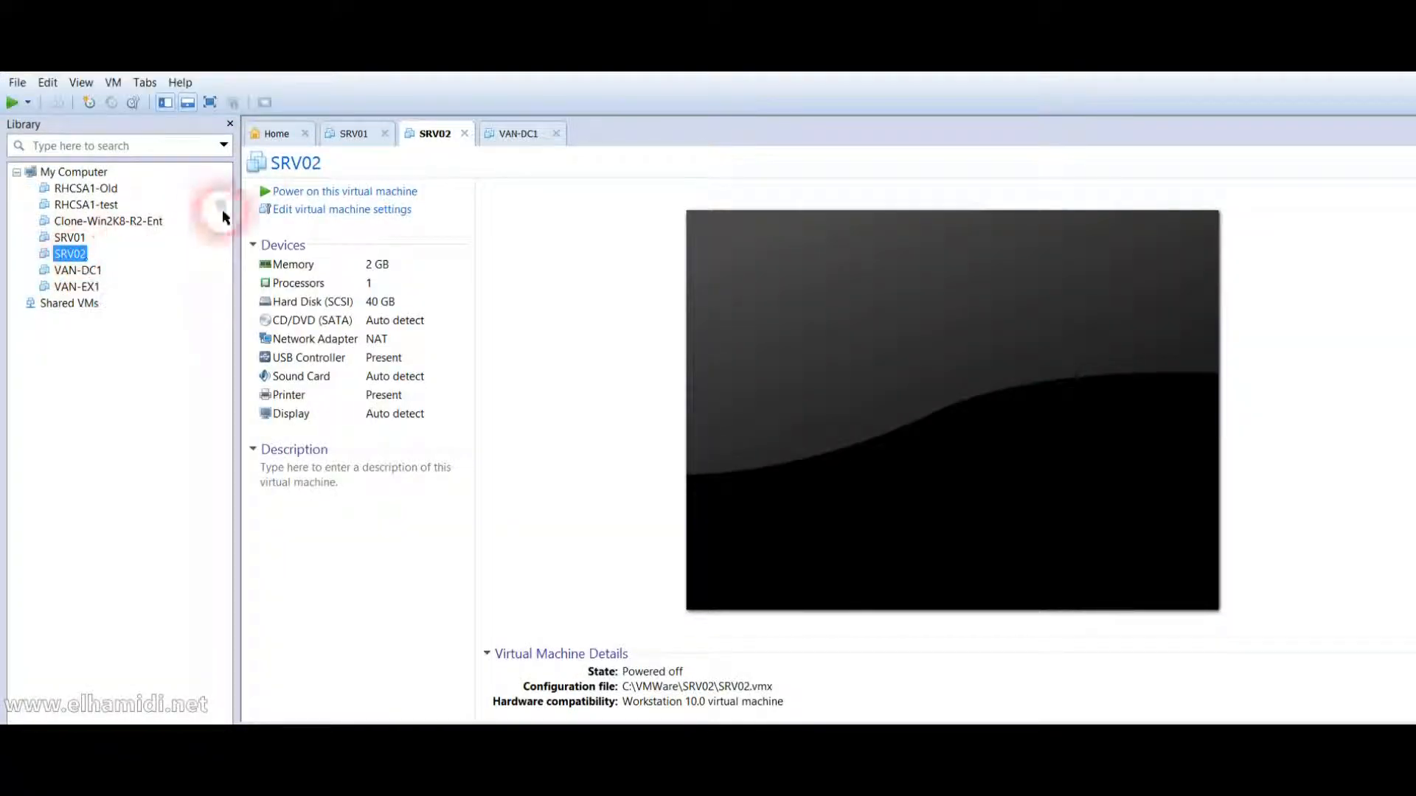
Power on SRV02 and monitor both SRV01 and SRV02 consoles until SRV02 reaches its logon prompt.
{"action": "left_click", "coordinate": [319, 192]}
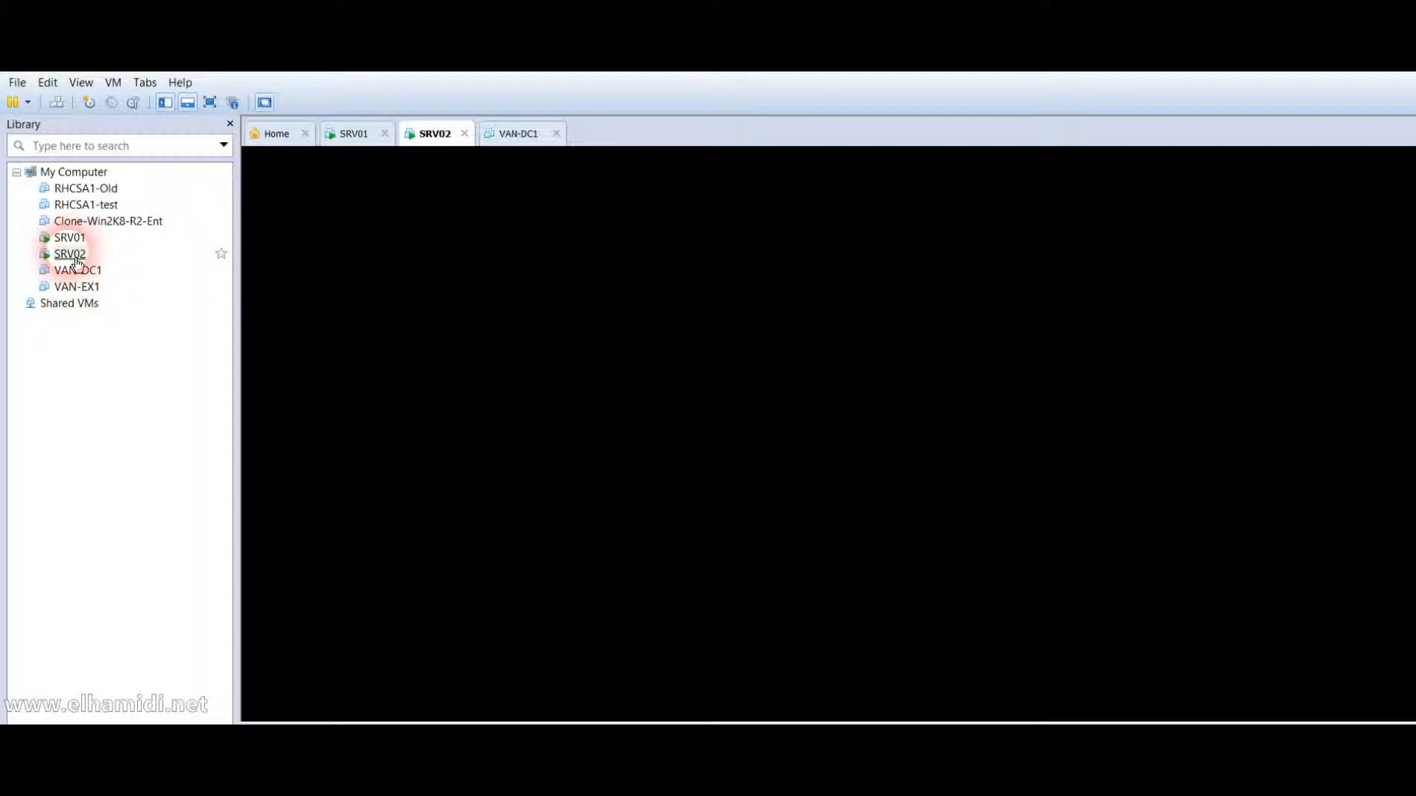
{"action": "left_click", "coordinate": [87, 260]}
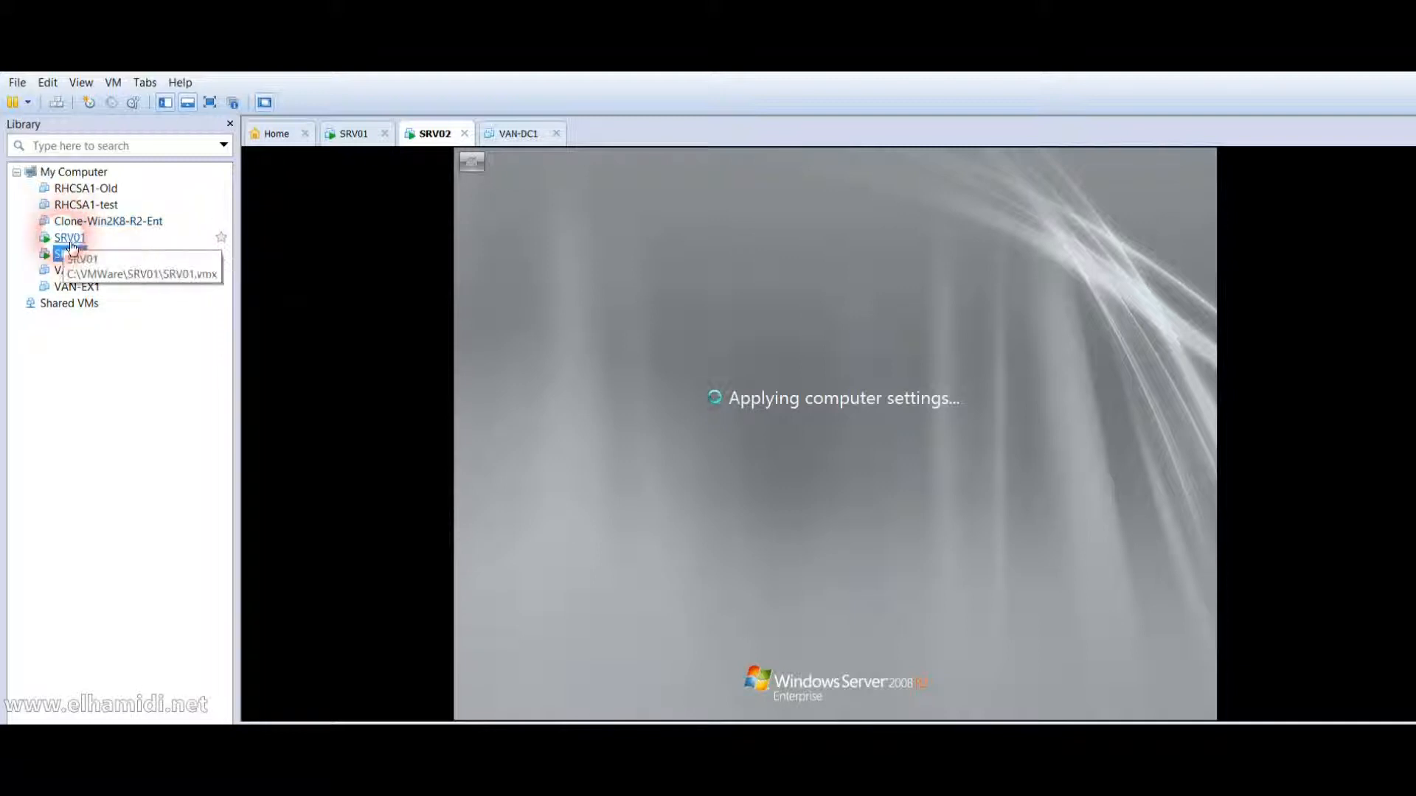
{"action": "left_click", "coordinate": [69, 245]}
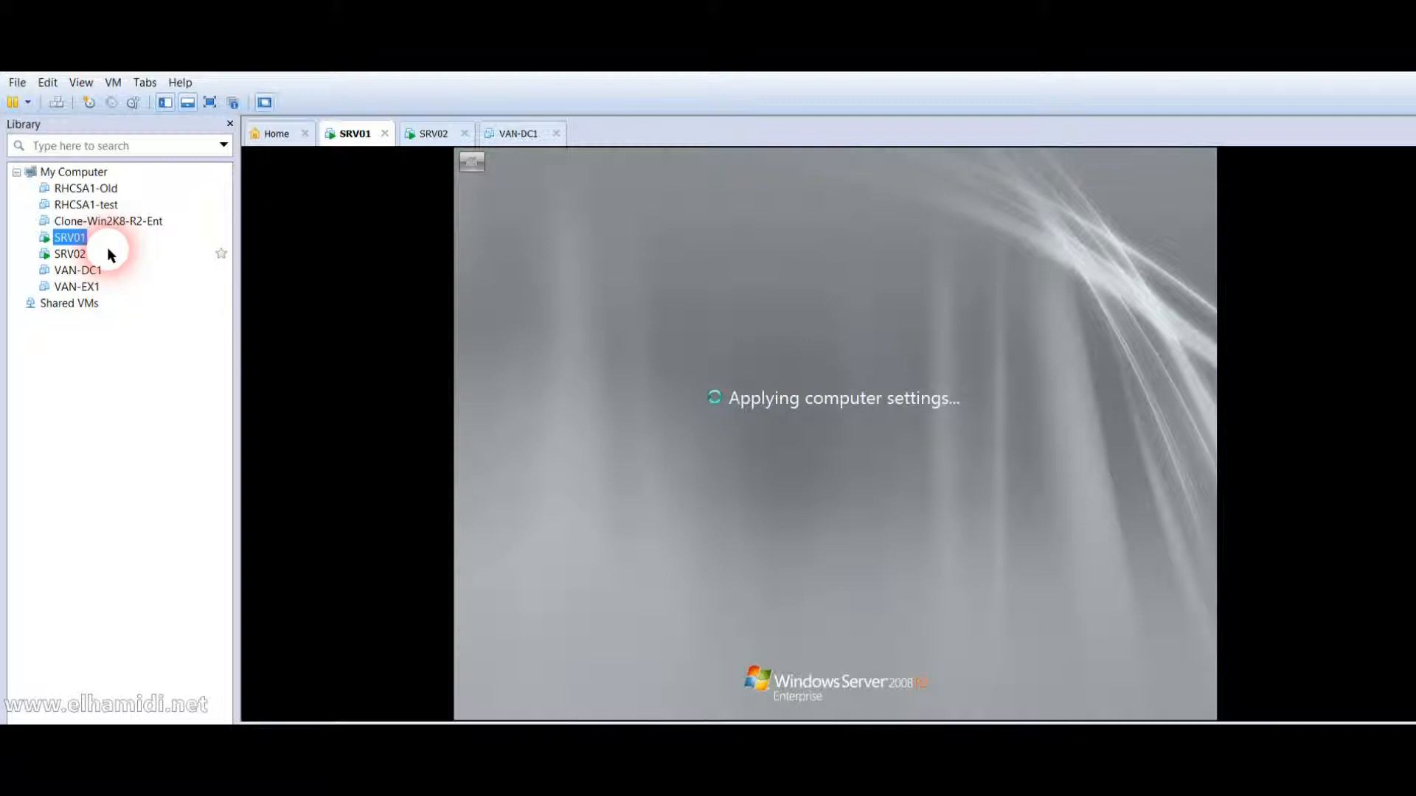
{"action": "left_click", "coordinate": [77, 257]}
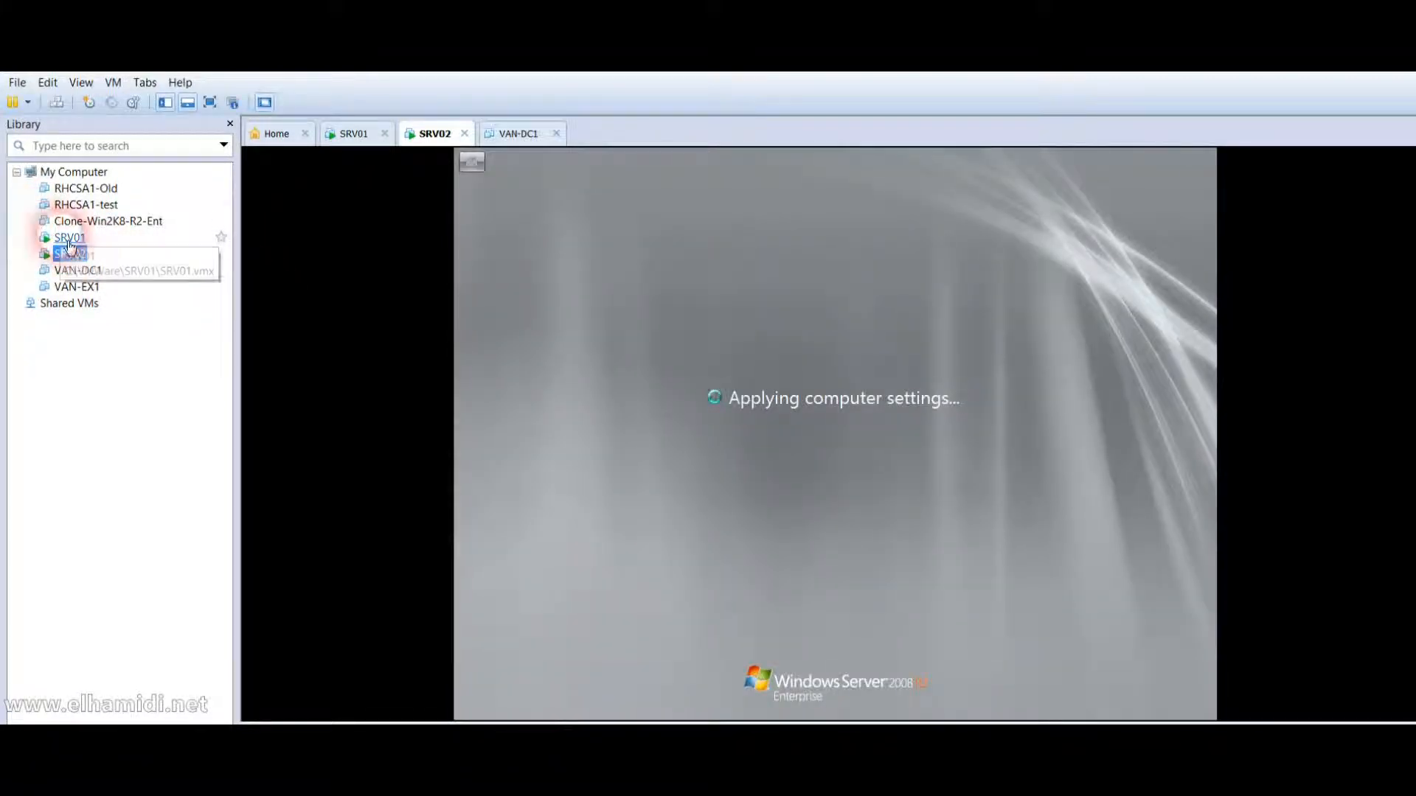
{"action": "left_click", "coordinate": [70, 240]}
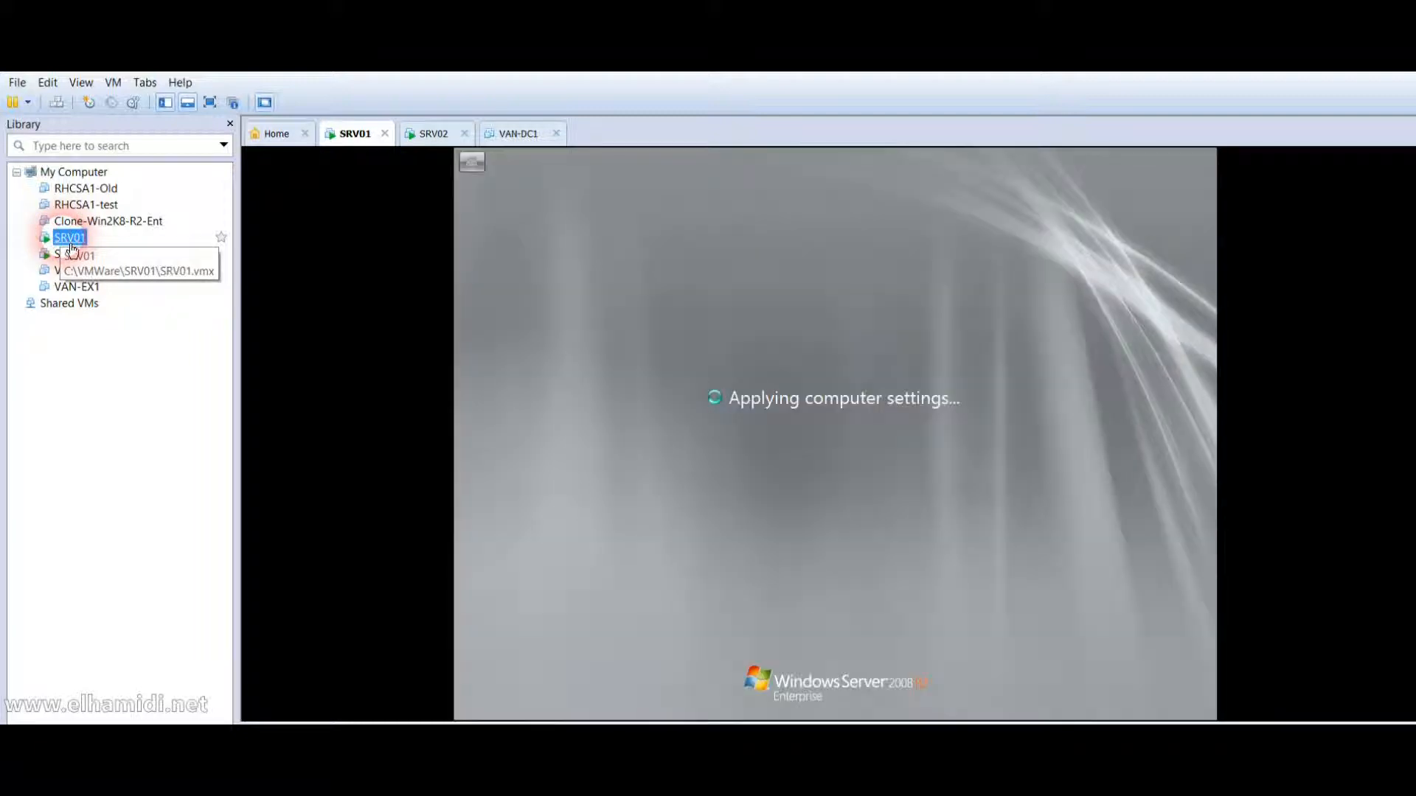
{"action": "left_click", "coordinate": [502, 415]}
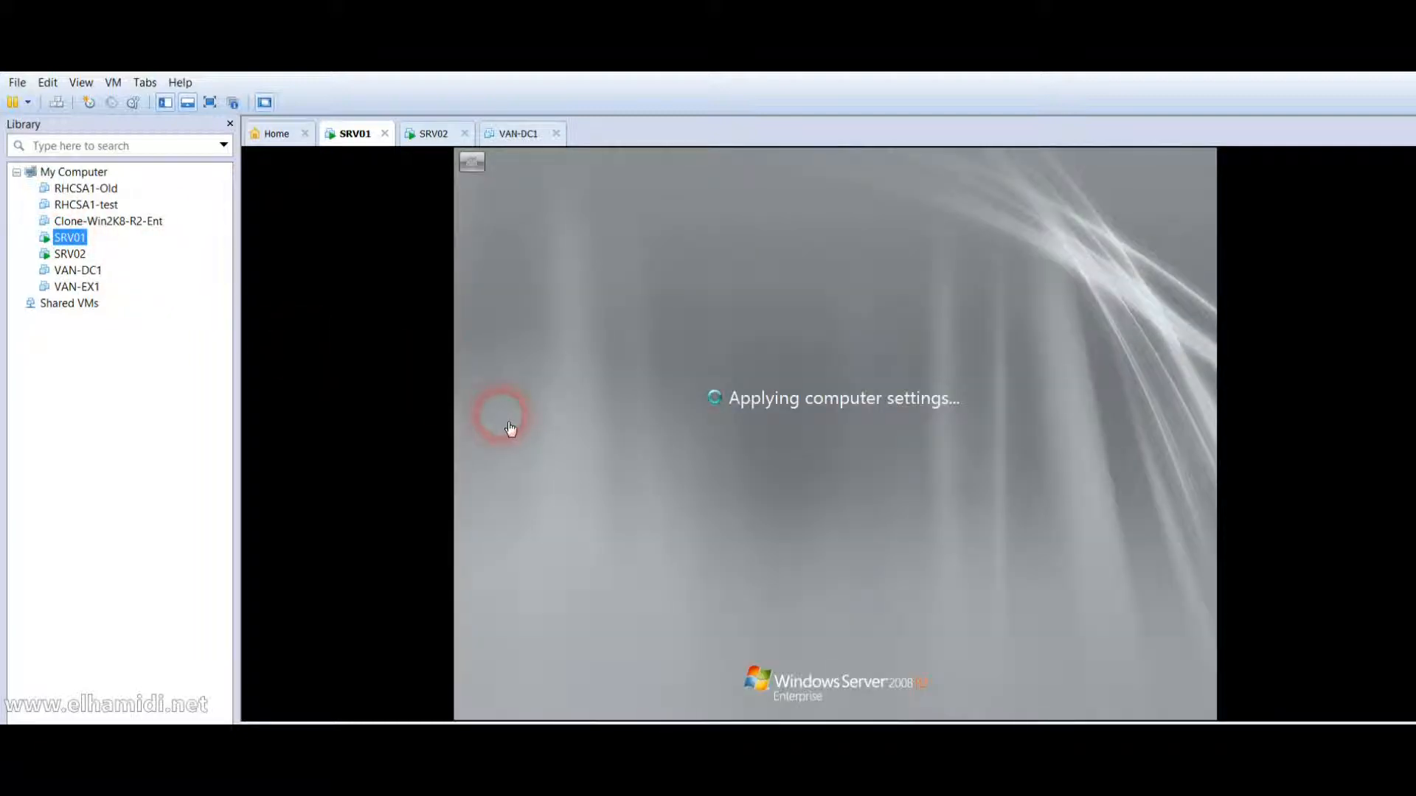
{"action": "left_click", "coordinate": [73, 255]}
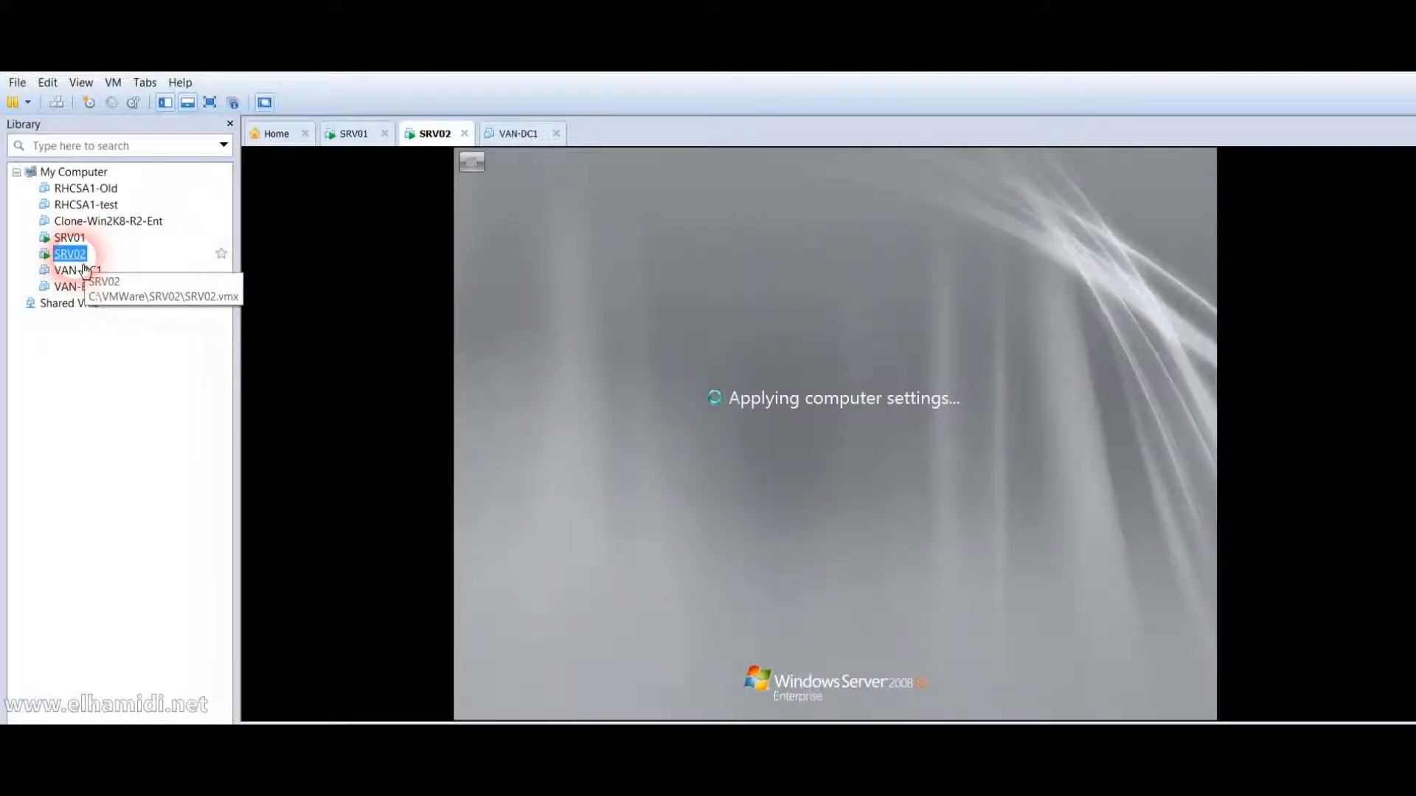
{"action": "left_click", "coordinate": [80, 240]}
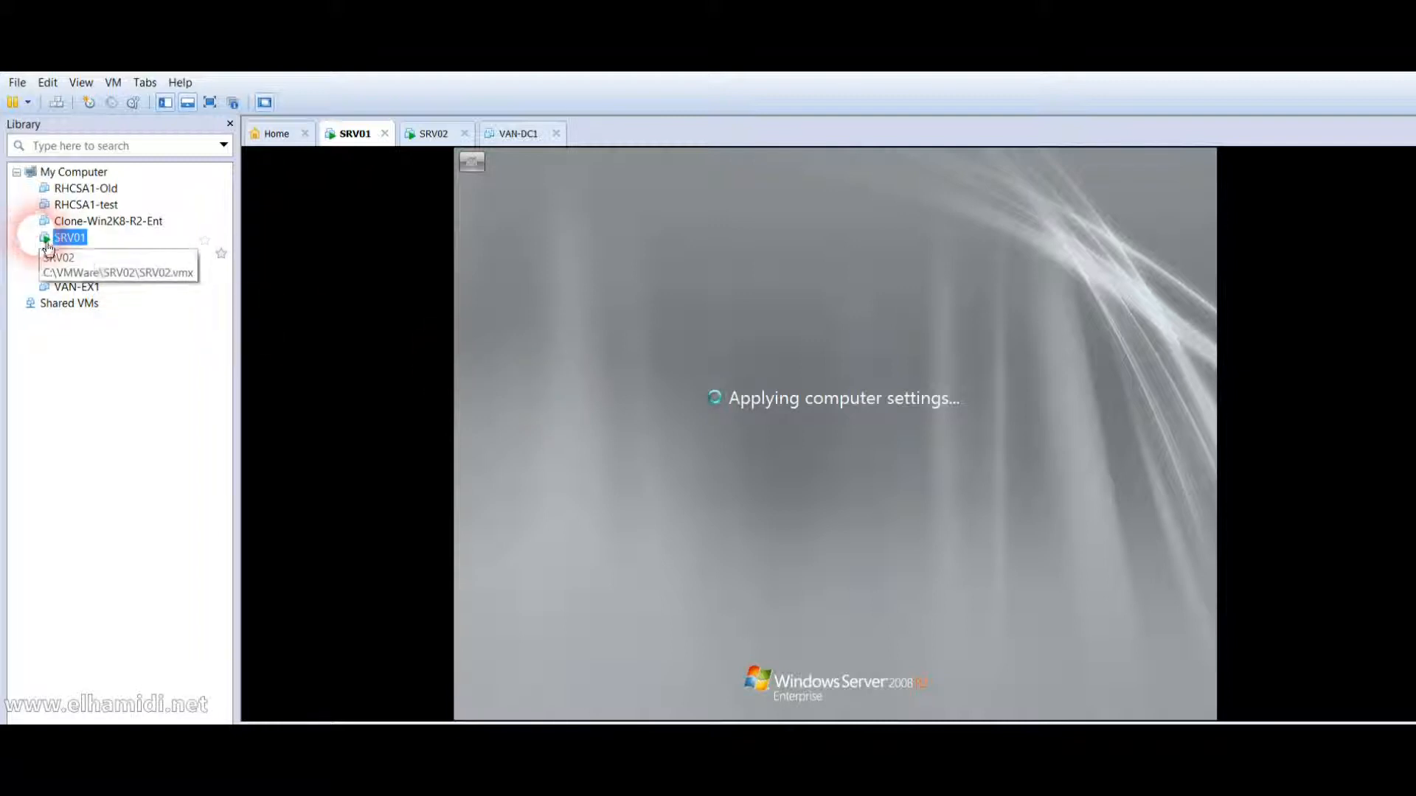
{"action": "left_click", "coordinate": [71, 255]}
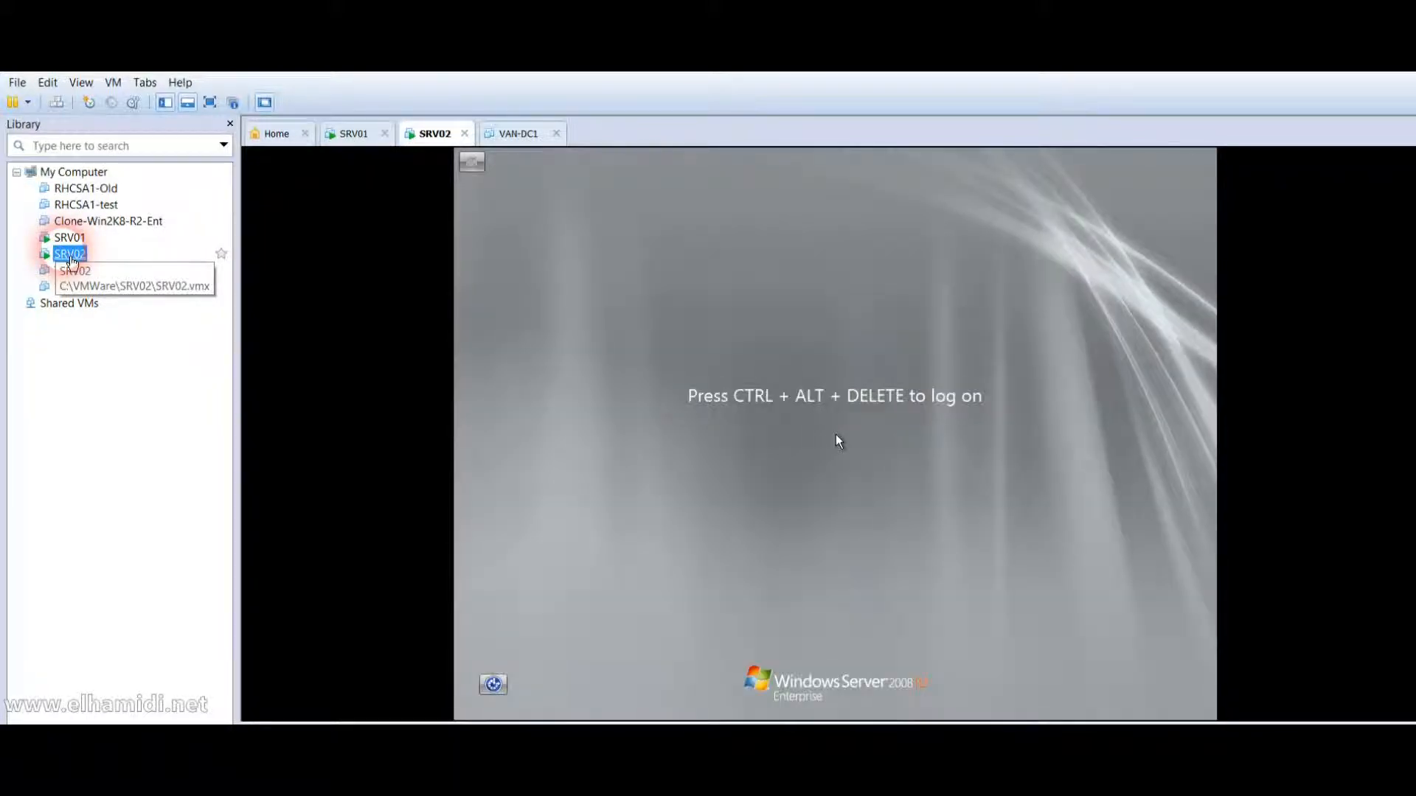
Sign in to SRV02 as the domain administrator using Send Ctrl+Alt+Del and the password.
{"action": "left_click", "coordinate": [55, 102]}
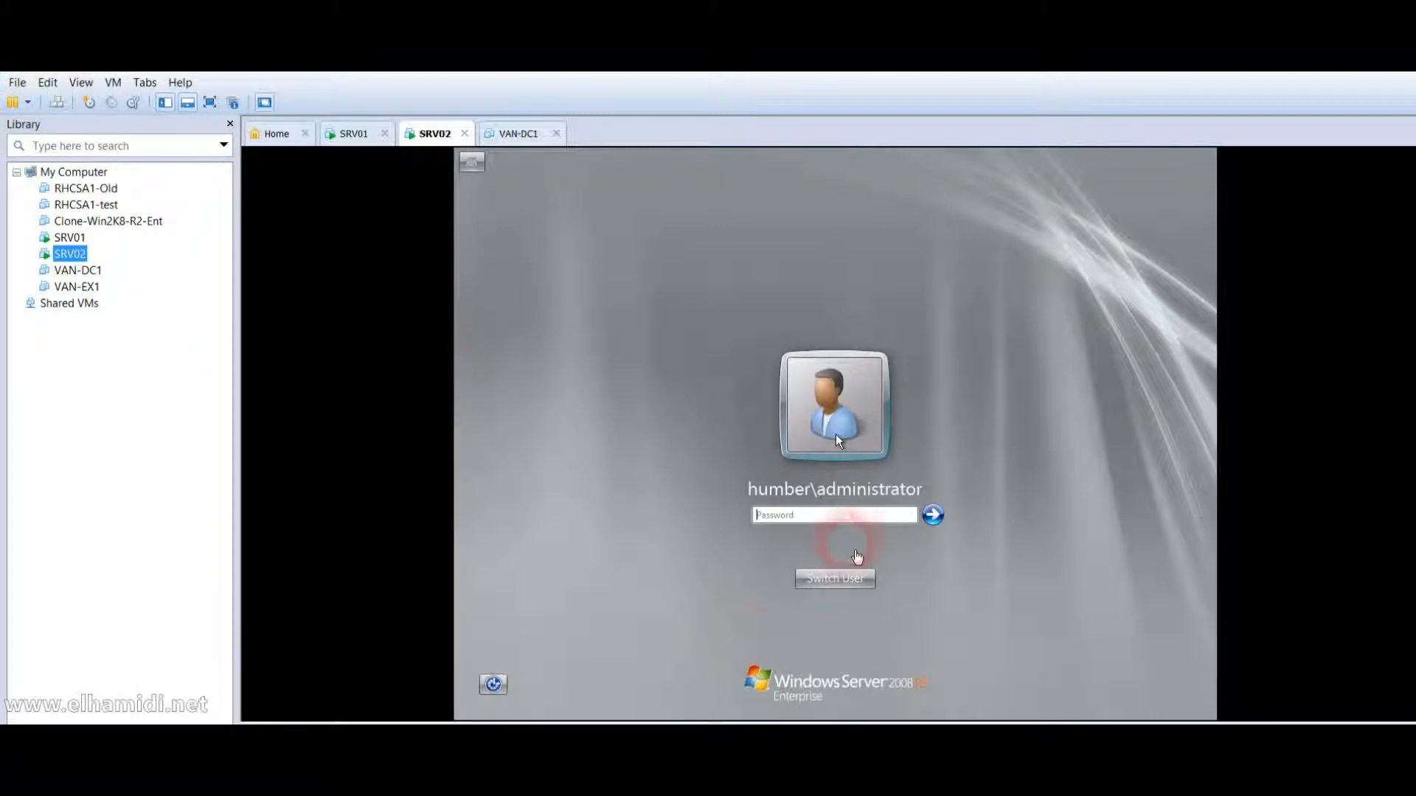
{"action": "left_click", "coordinate": [861, 543]}
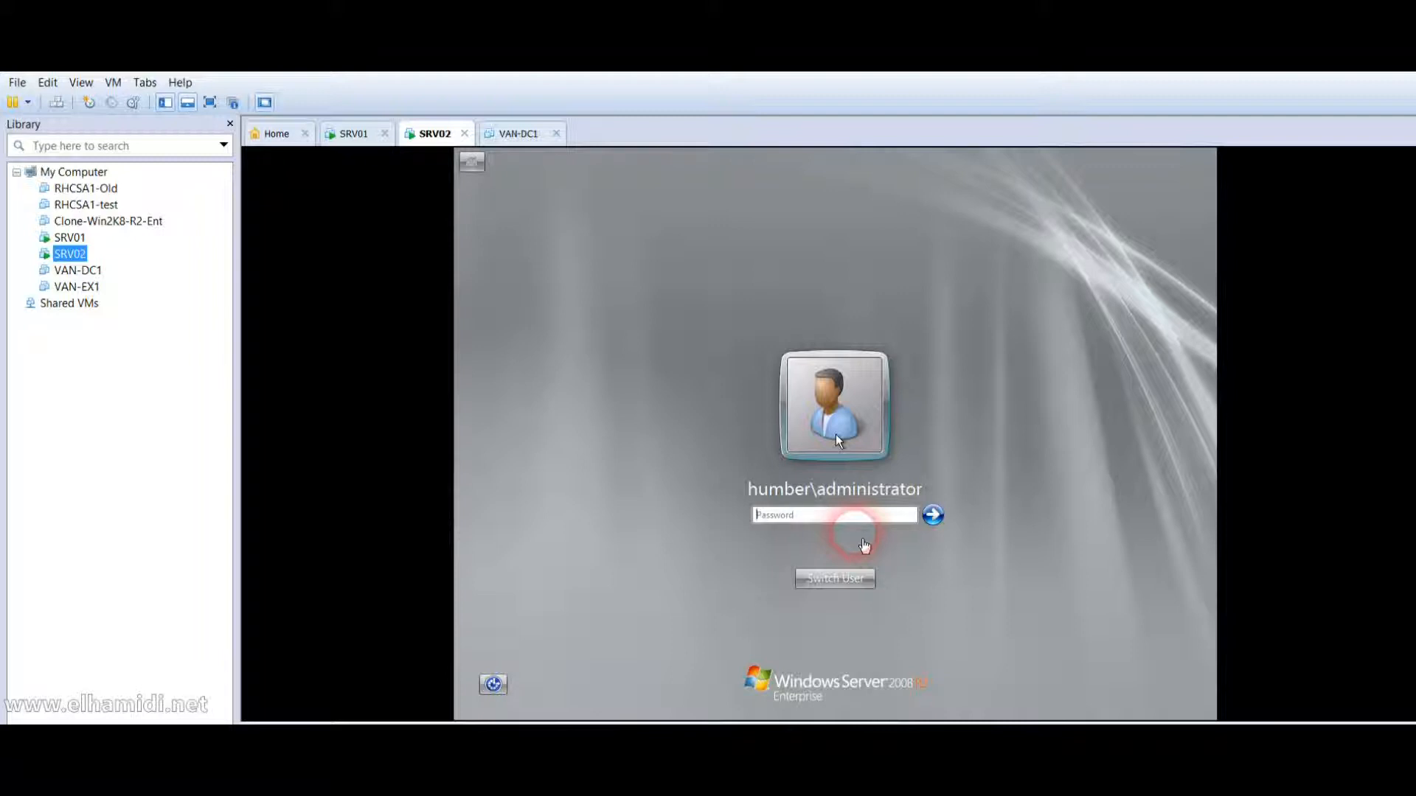
{"action": "left_click", "coordinate": [856, 521]}
{"action": "type", "text": "P"}
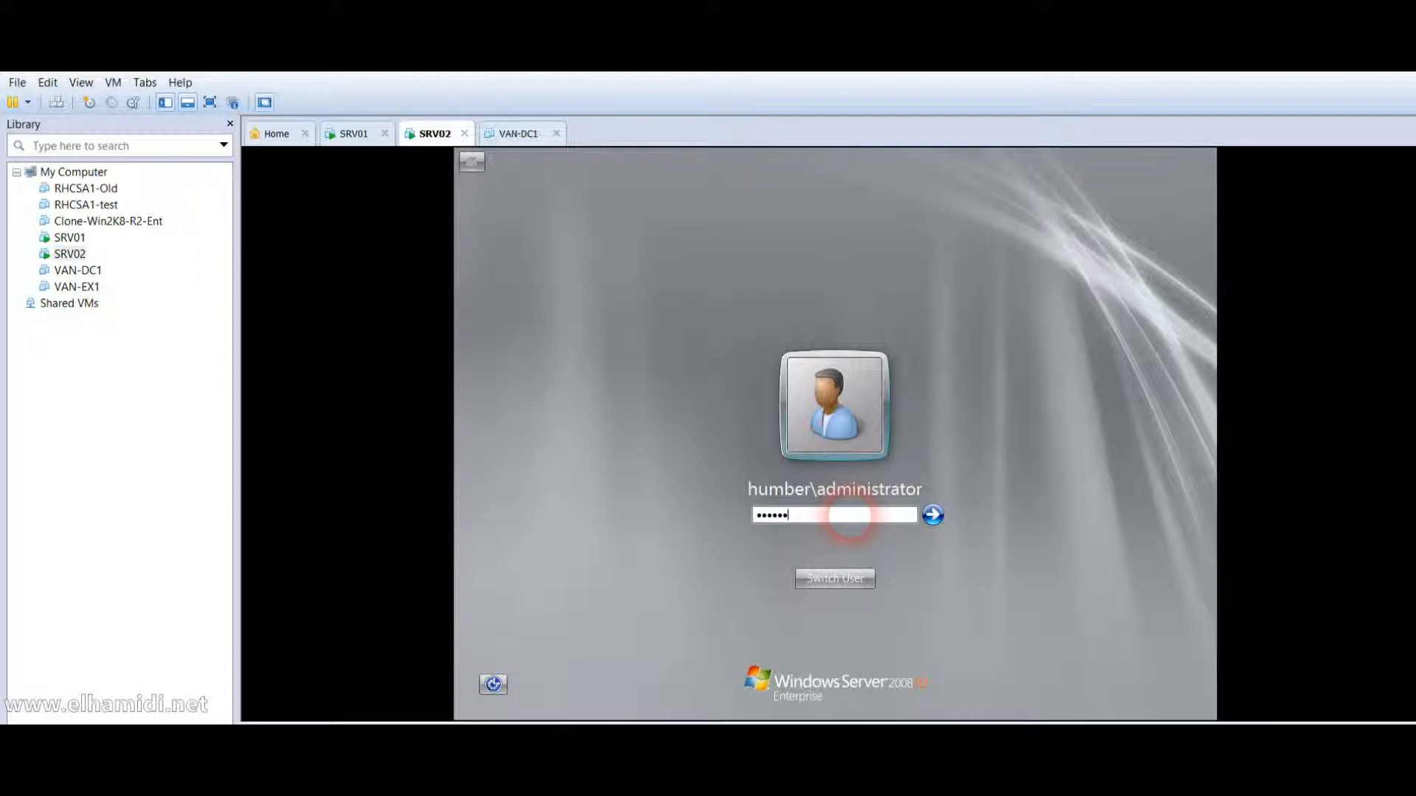
{"action": "key", "text": "Return"}
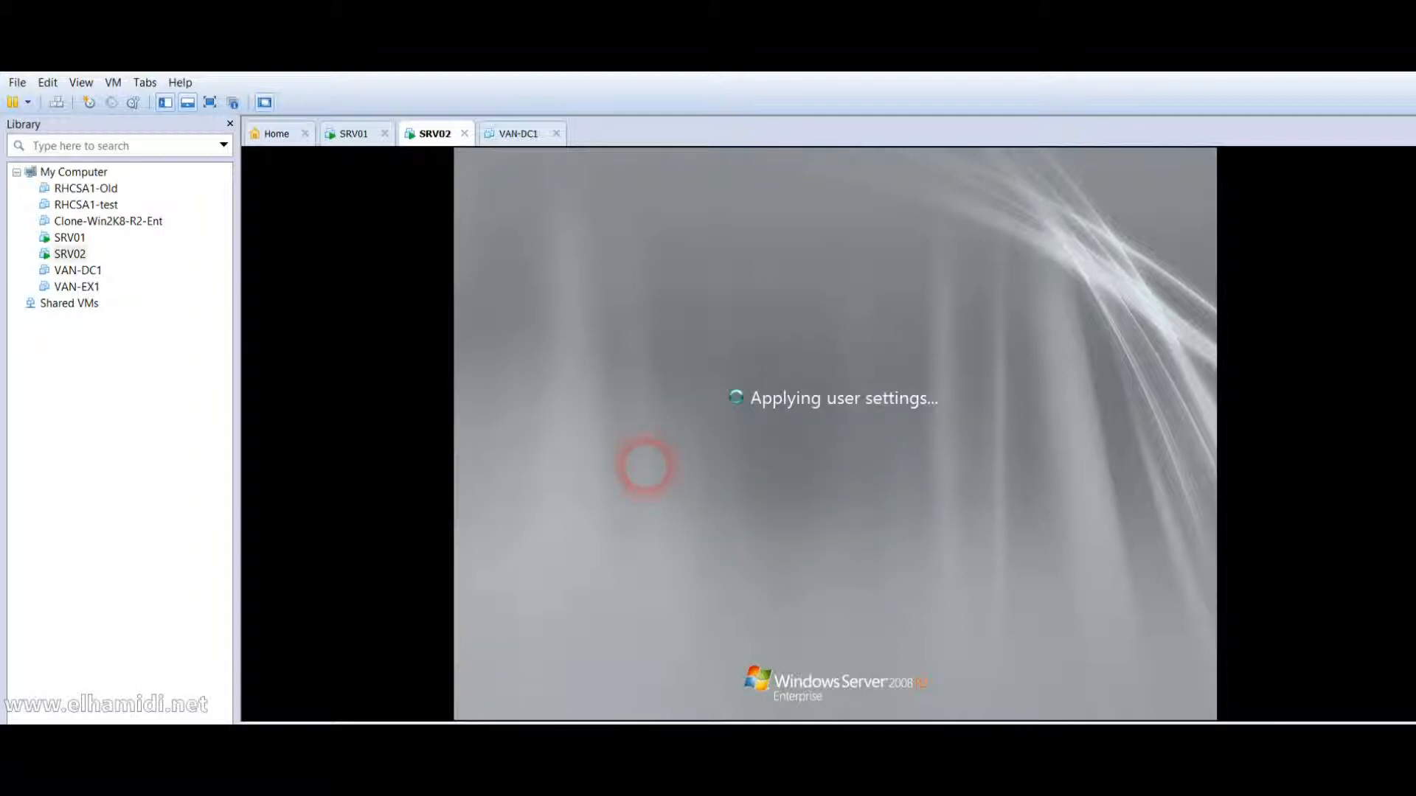
Sign in to SRV01 as the domain administrator the same way.
{"action": "left_click", "coordinate": [70, 238]}
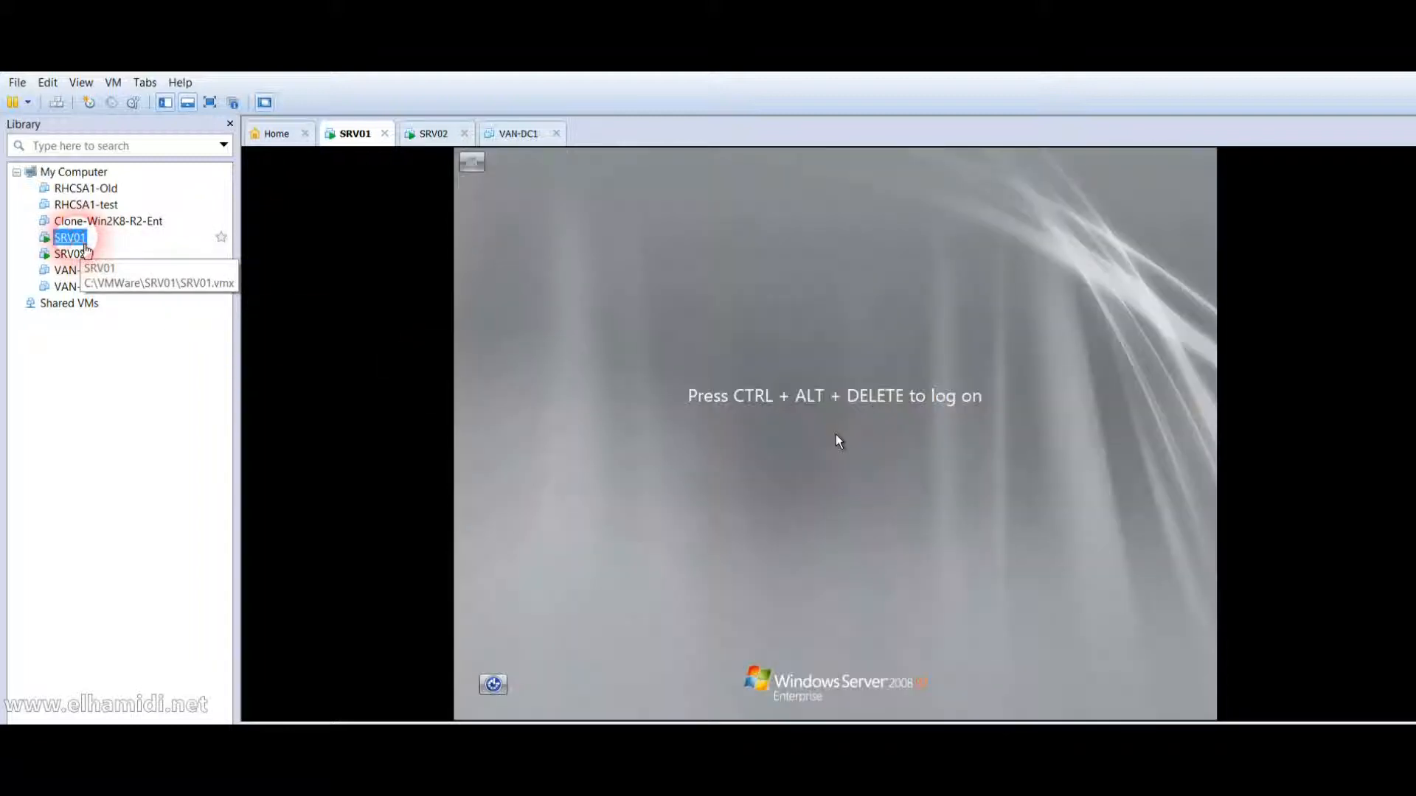
{"action": "left_click", "coordinate": [652, 411]}
{"action": "left_click", "coordinate": [56, 104]}
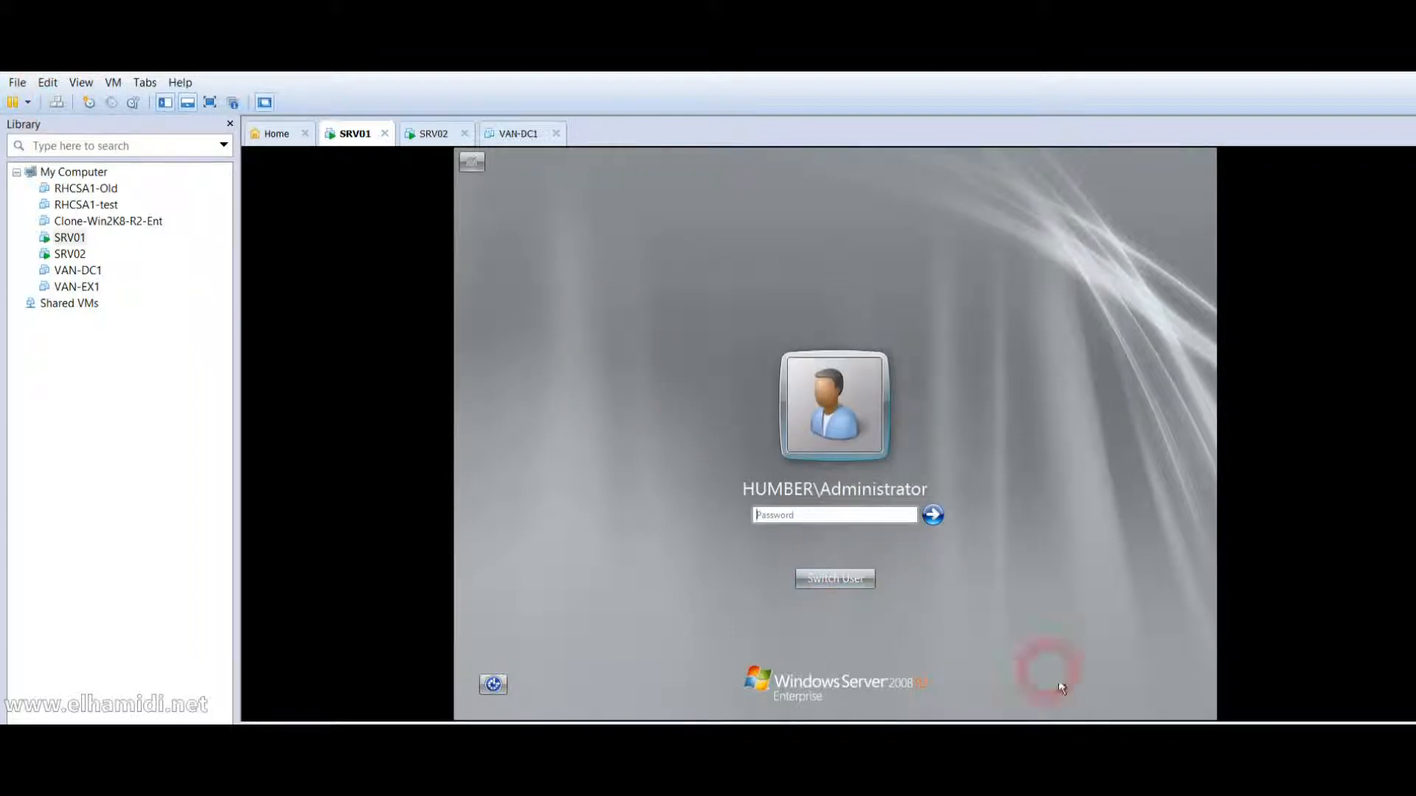
{"action": "left_click", "coordinate": [783, 515]}
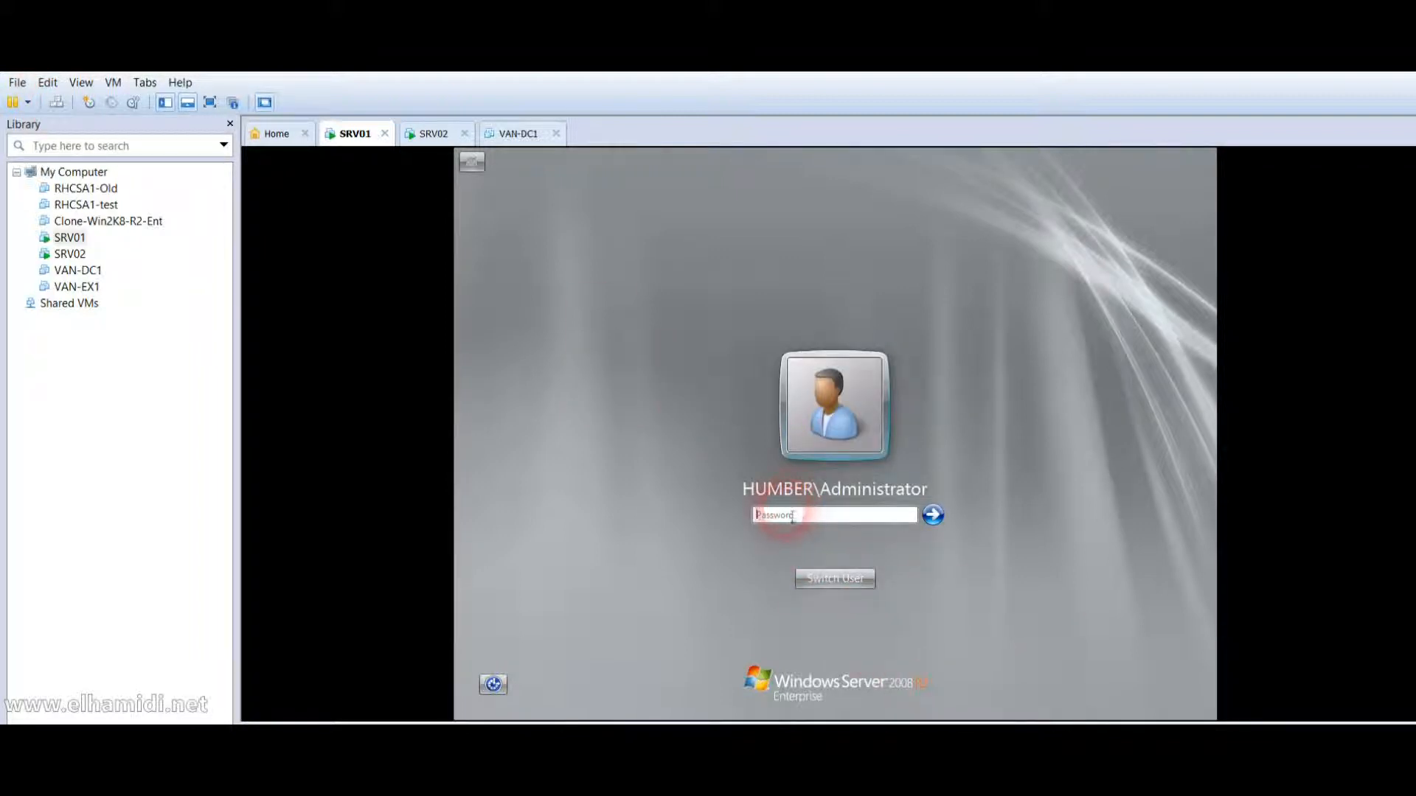
{"action": "type", "text": "••"}
{"action": "key", "text": "Return"}
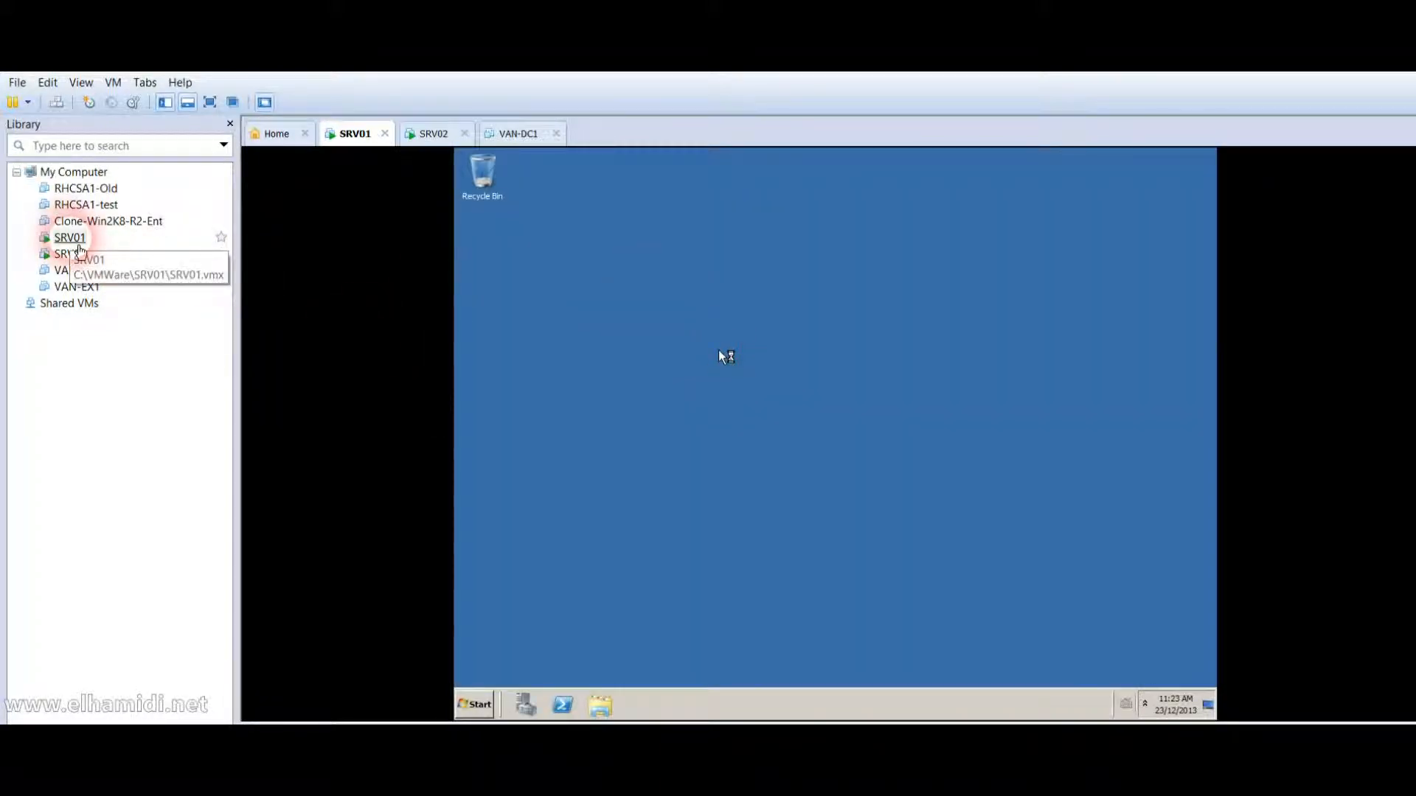
On SRV02, check the Local Area Connection's IPv4 settings (static 192.168.0.2), then close the dialogs.
{"action": "left_click", "coordinate": [79, 264]}
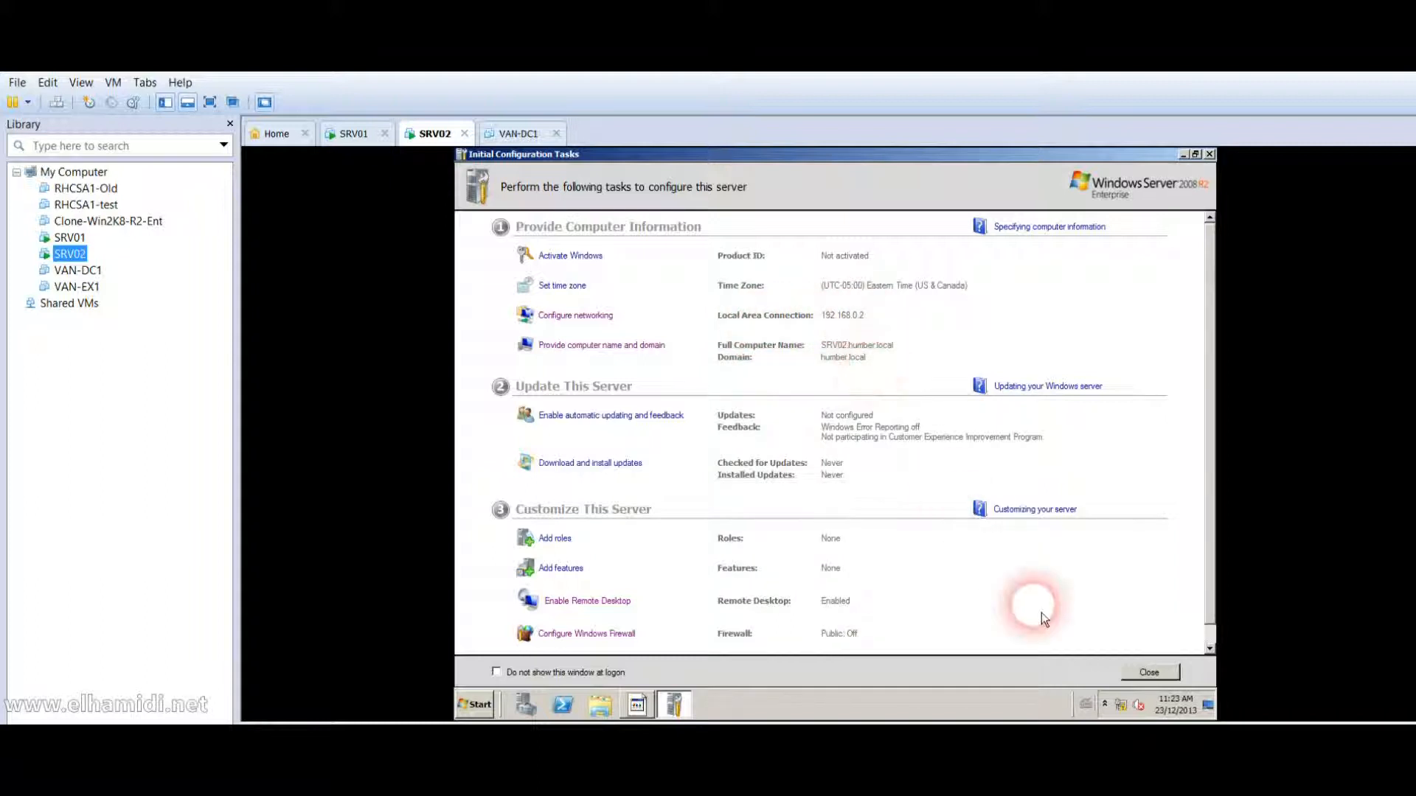
{"action": "left_click", "coordinate": [1124, 707]}
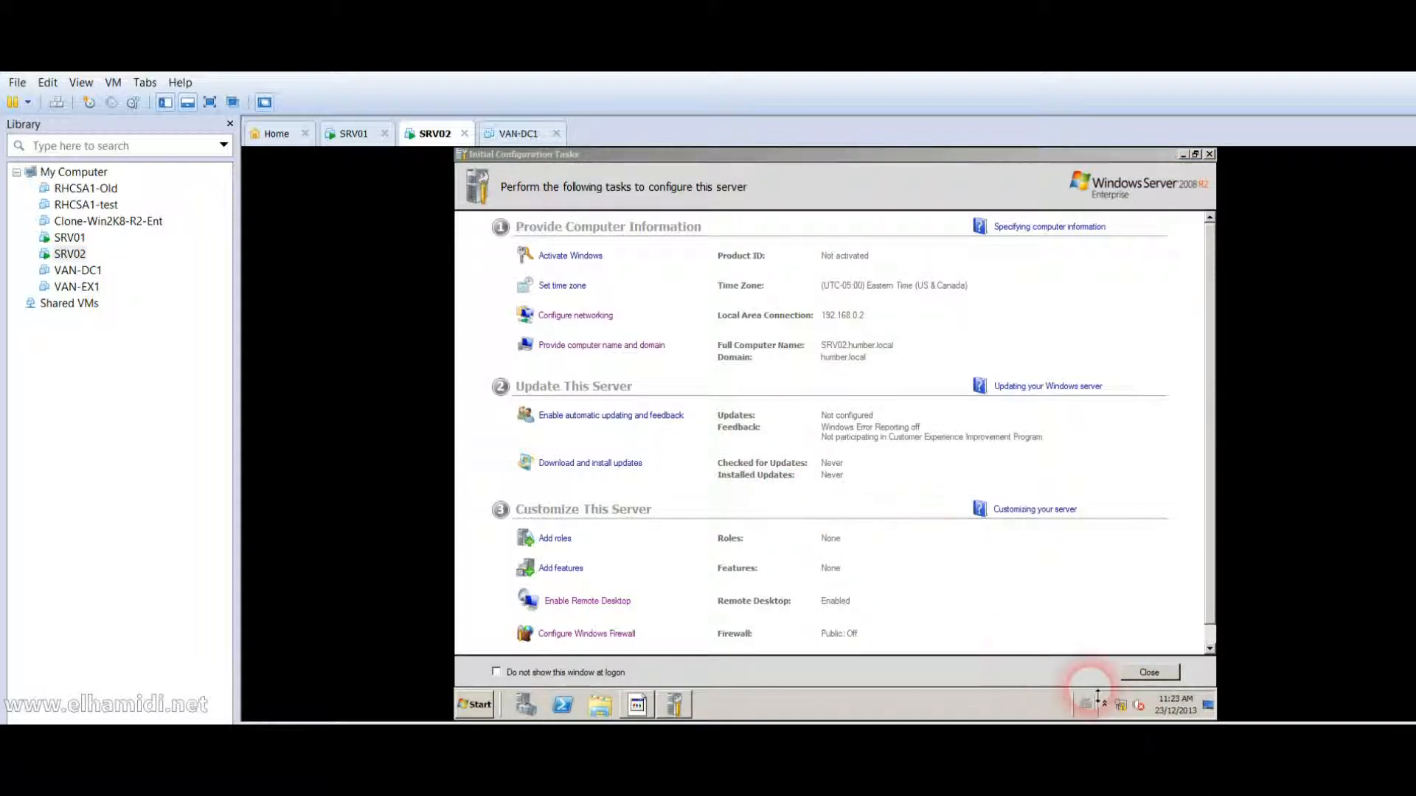
{"action": "left_click", "coordinate": [1120, 706]}
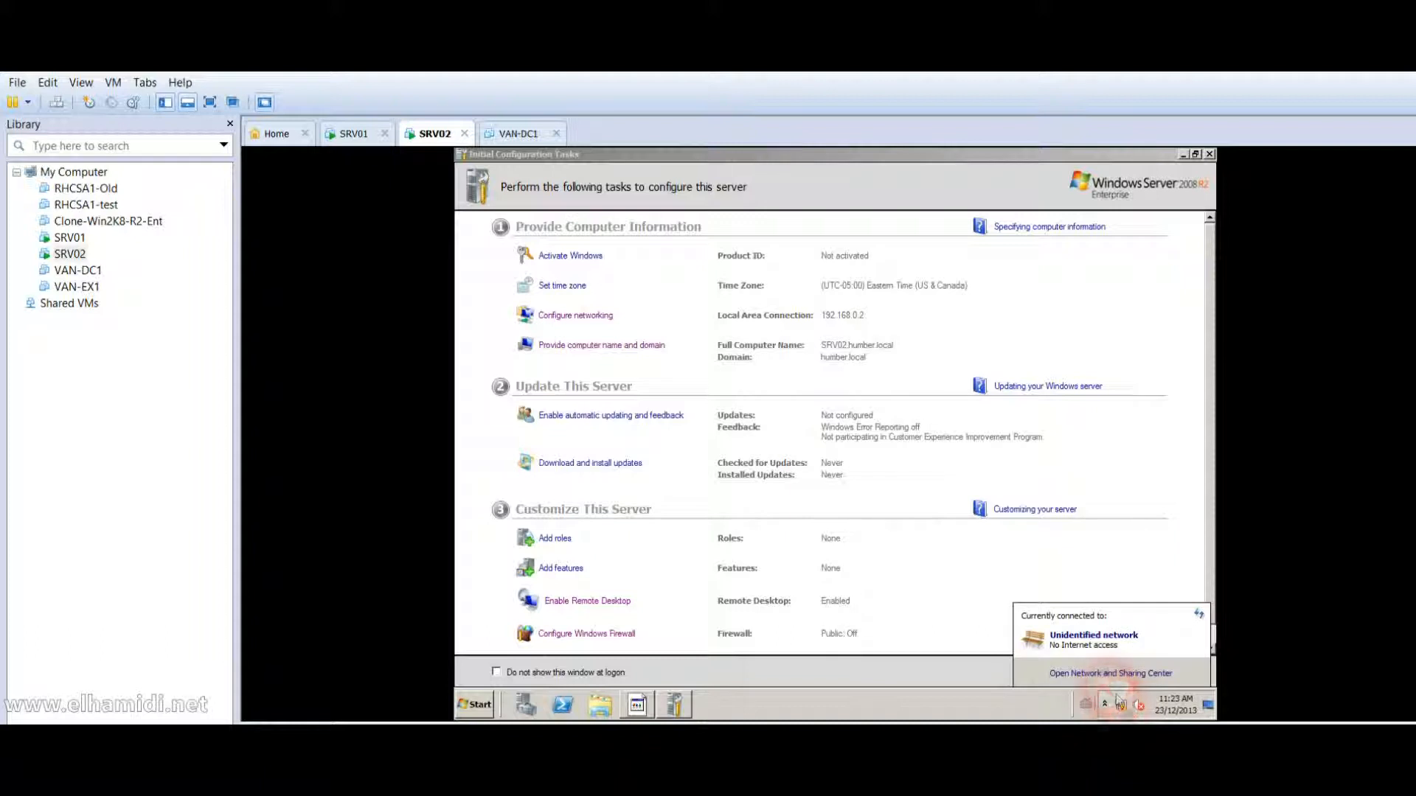
{"action": "left_click", "coordinate": [1110, 674]}
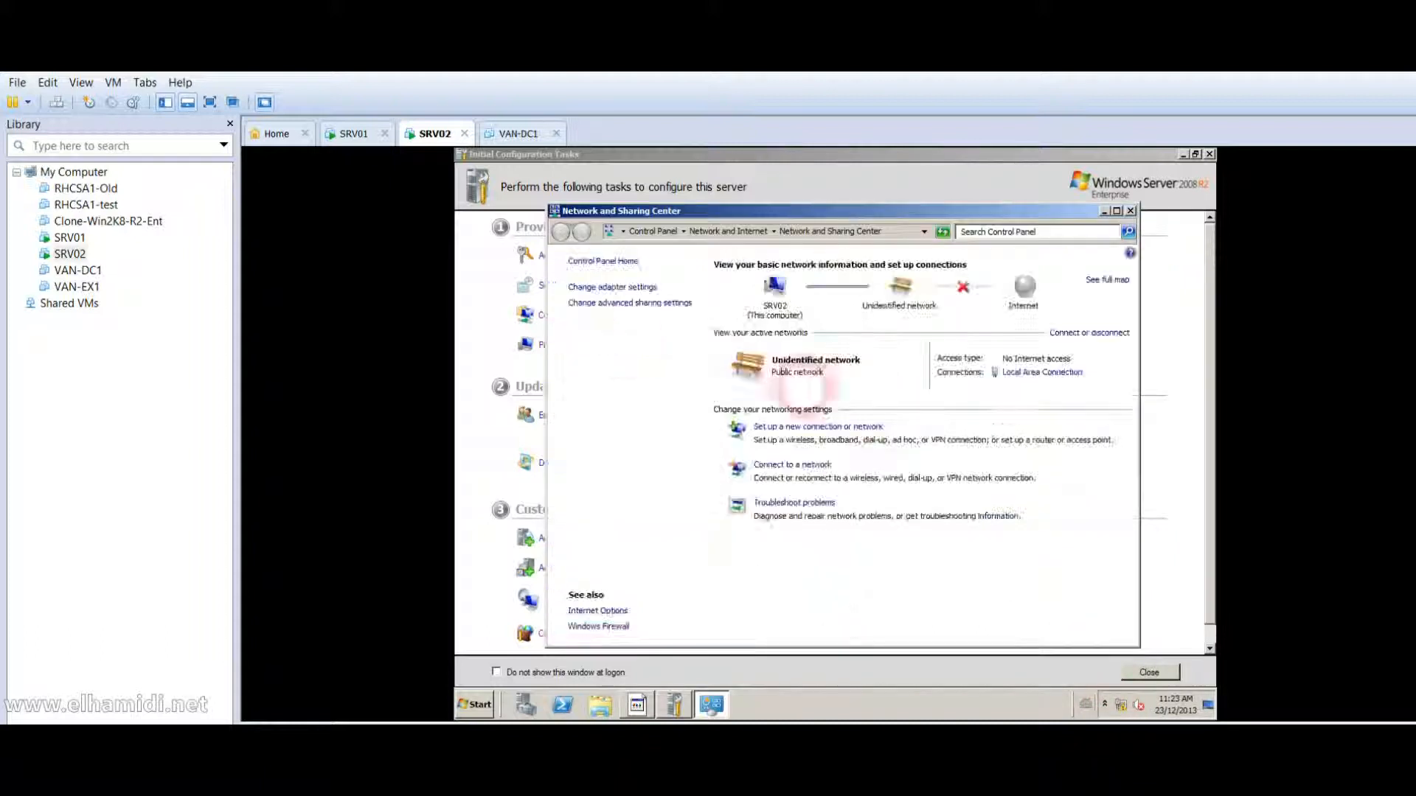
{"action": "left_click", "coordinate": [1041, 372]}
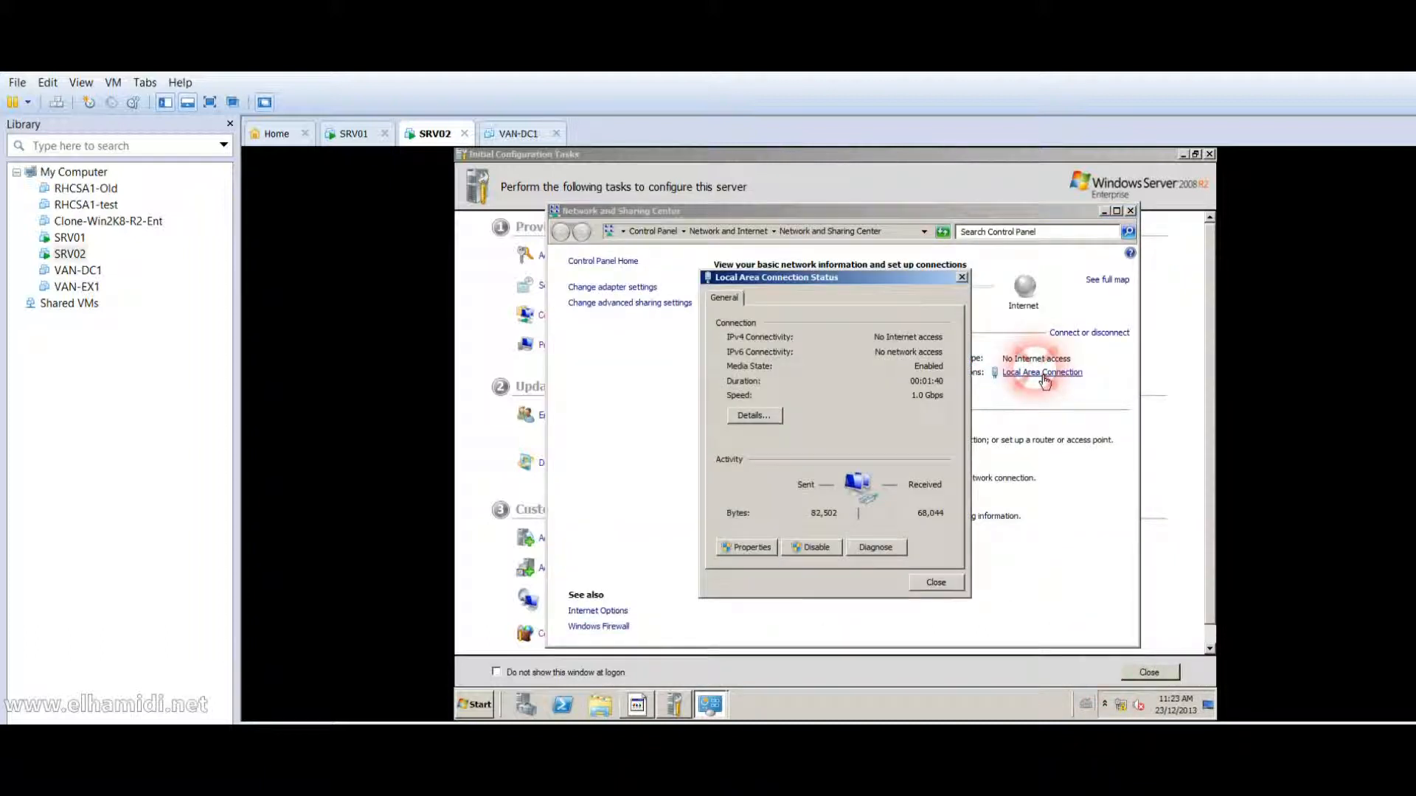
{"action": "left_click", "coordinate": [745, 557]}
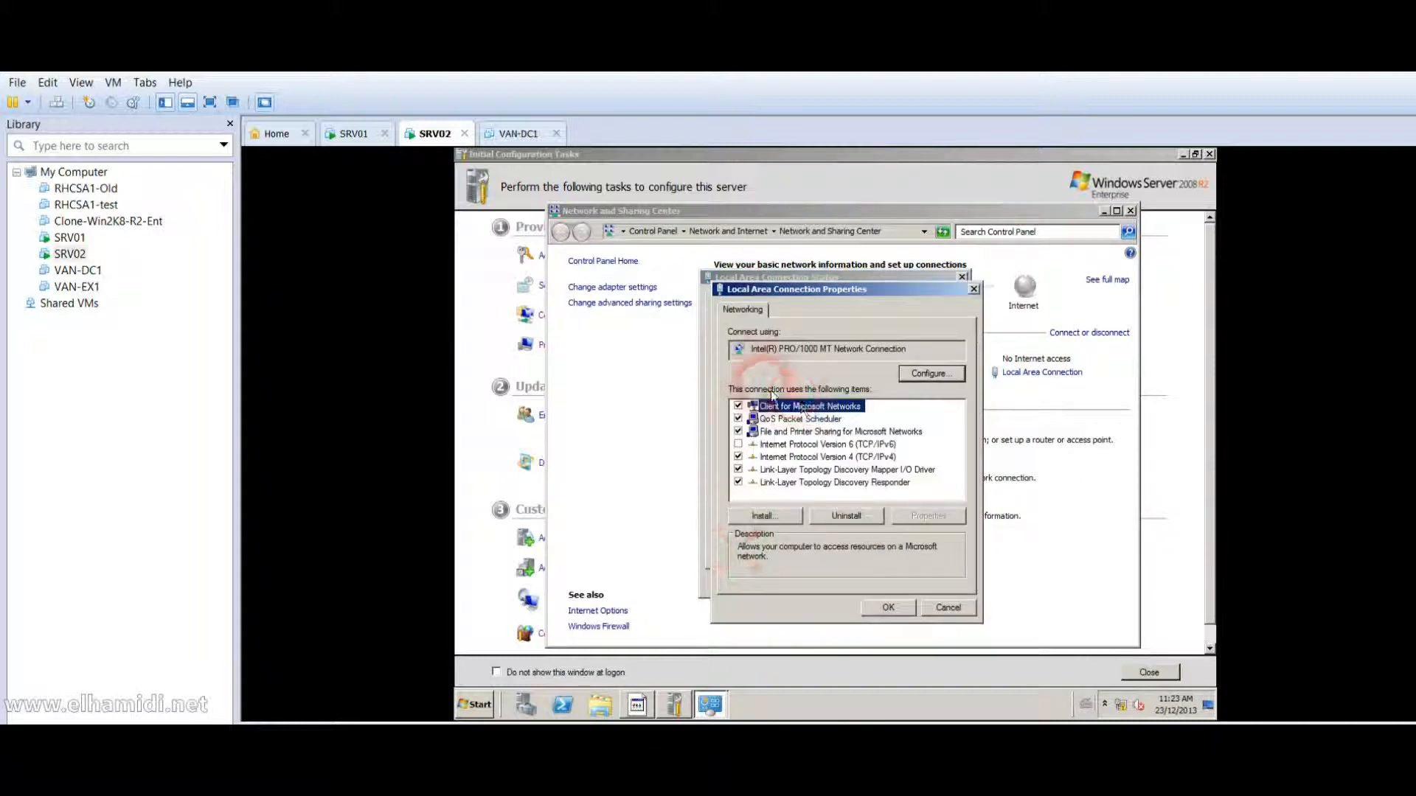
{"action": "double_click", "coordinate": [812, 458]}
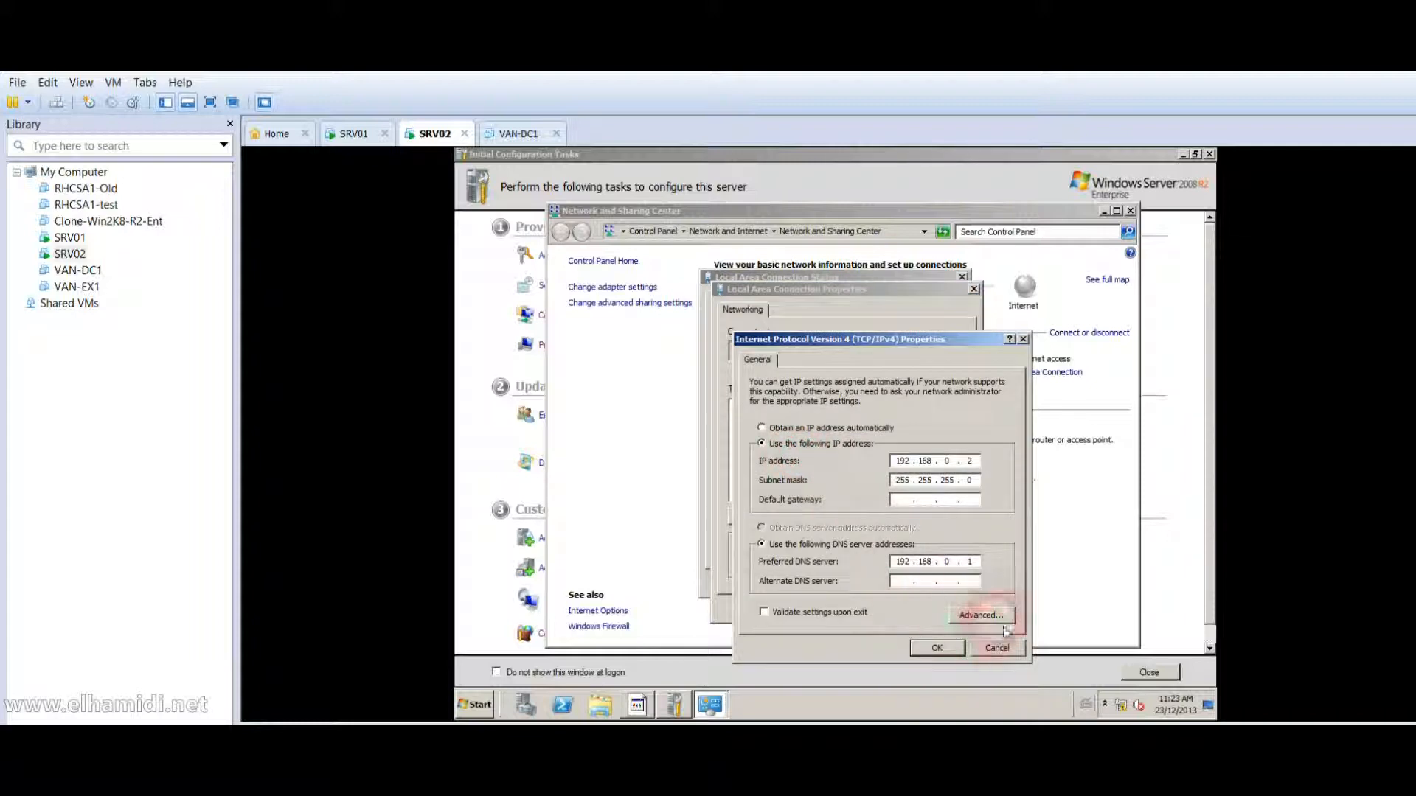
{"action": "key", "text": "Return"}
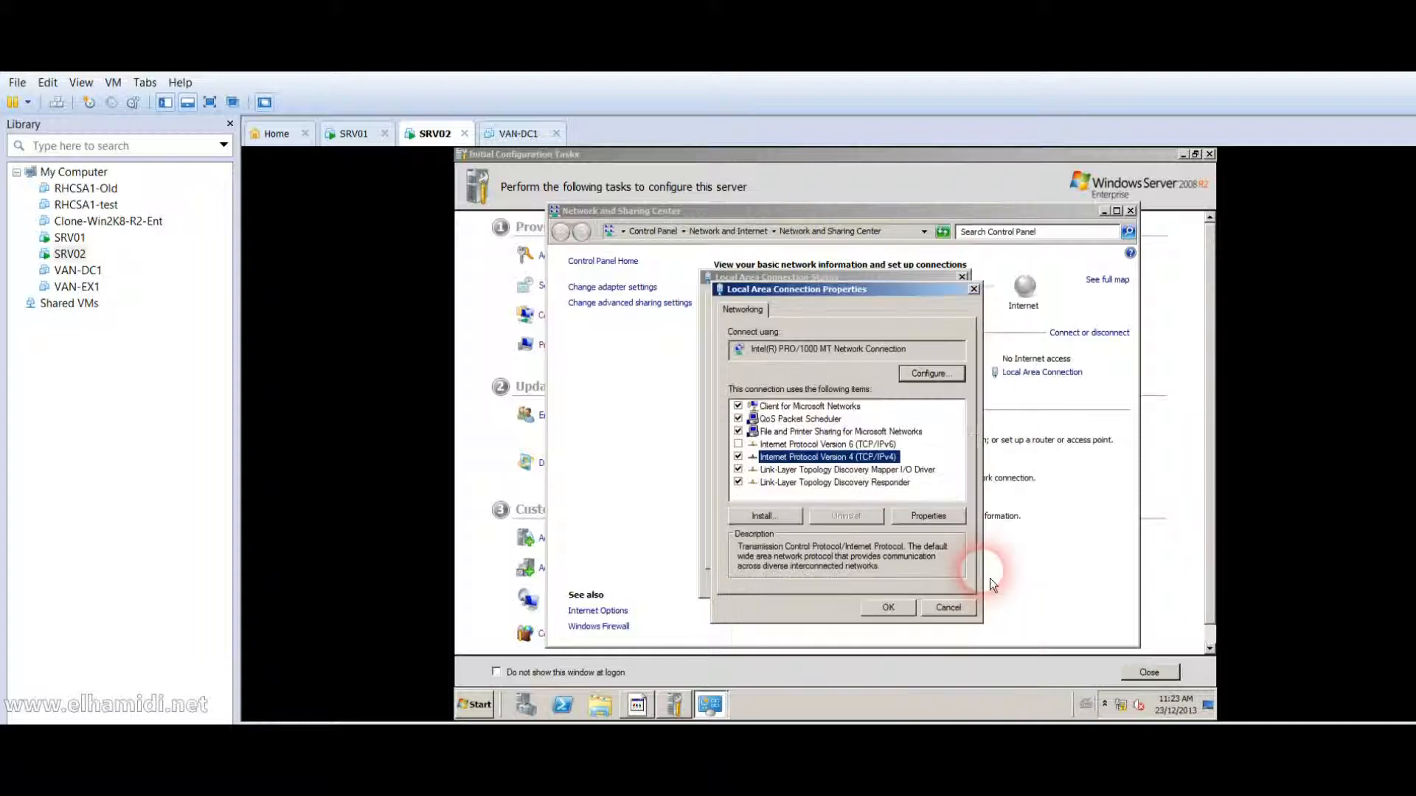
{"action": "key", "text": "Return"}
{"action": "key", "text": "Return"}
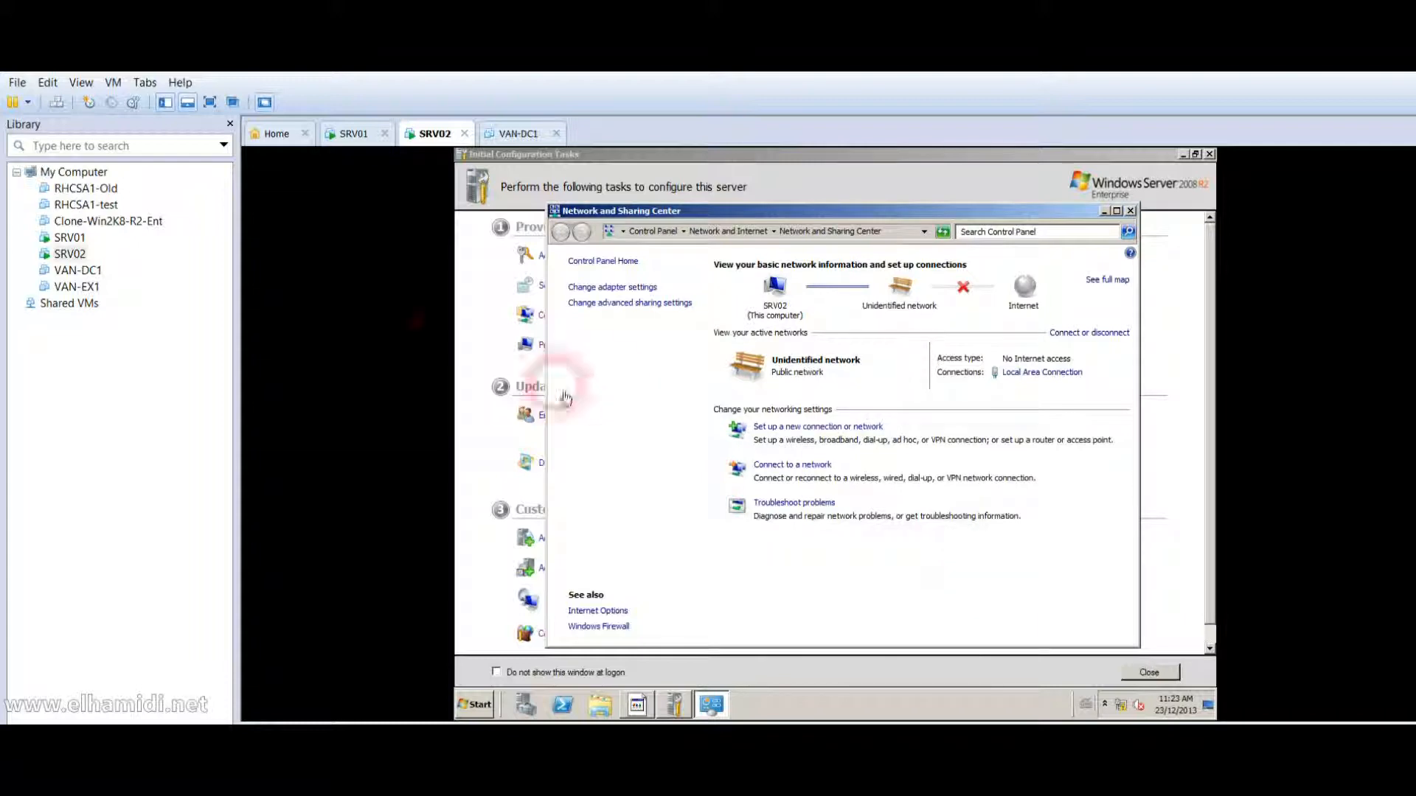
{"action": "left_click", "coordinate": [81, 246]}
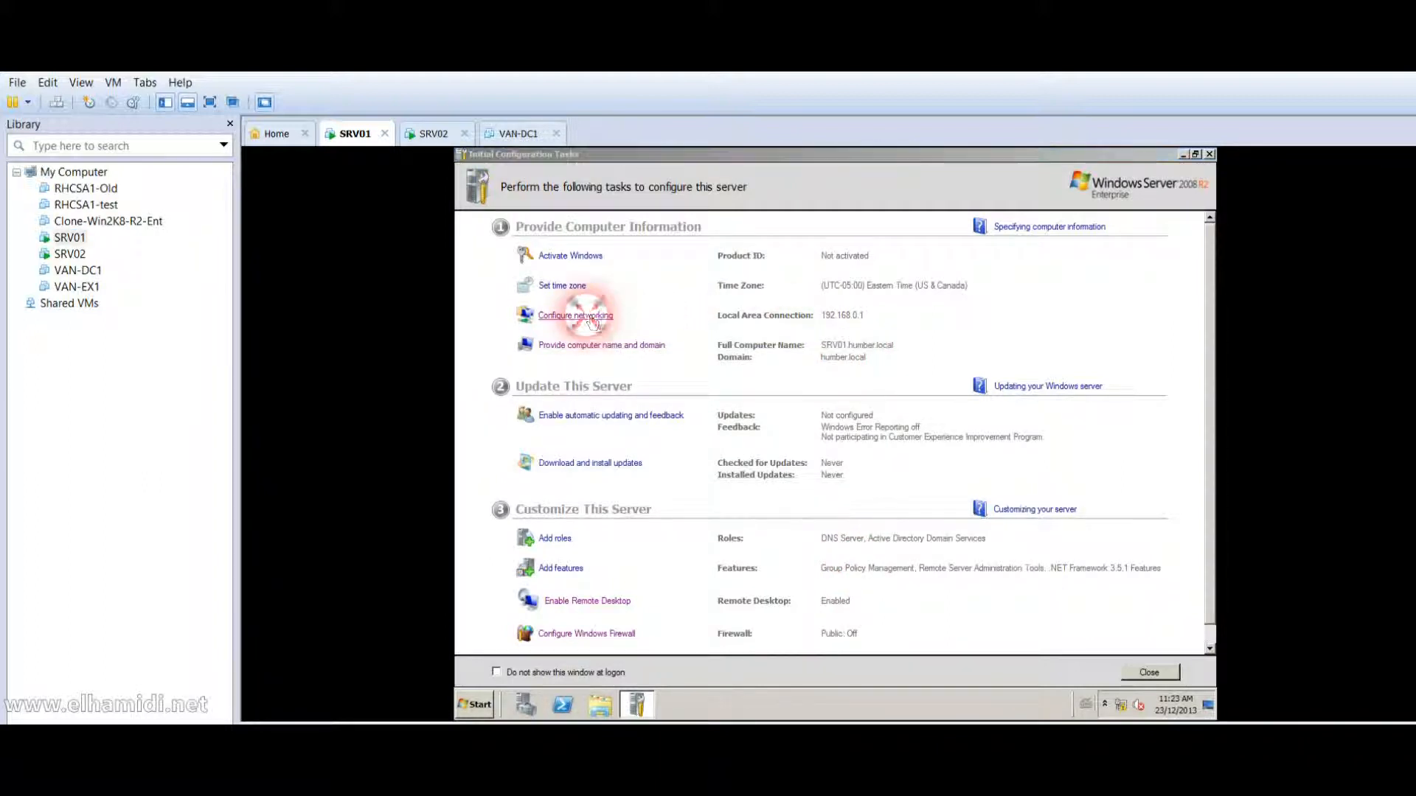
{"action": "left_click", "coordinate": [697, 340]}
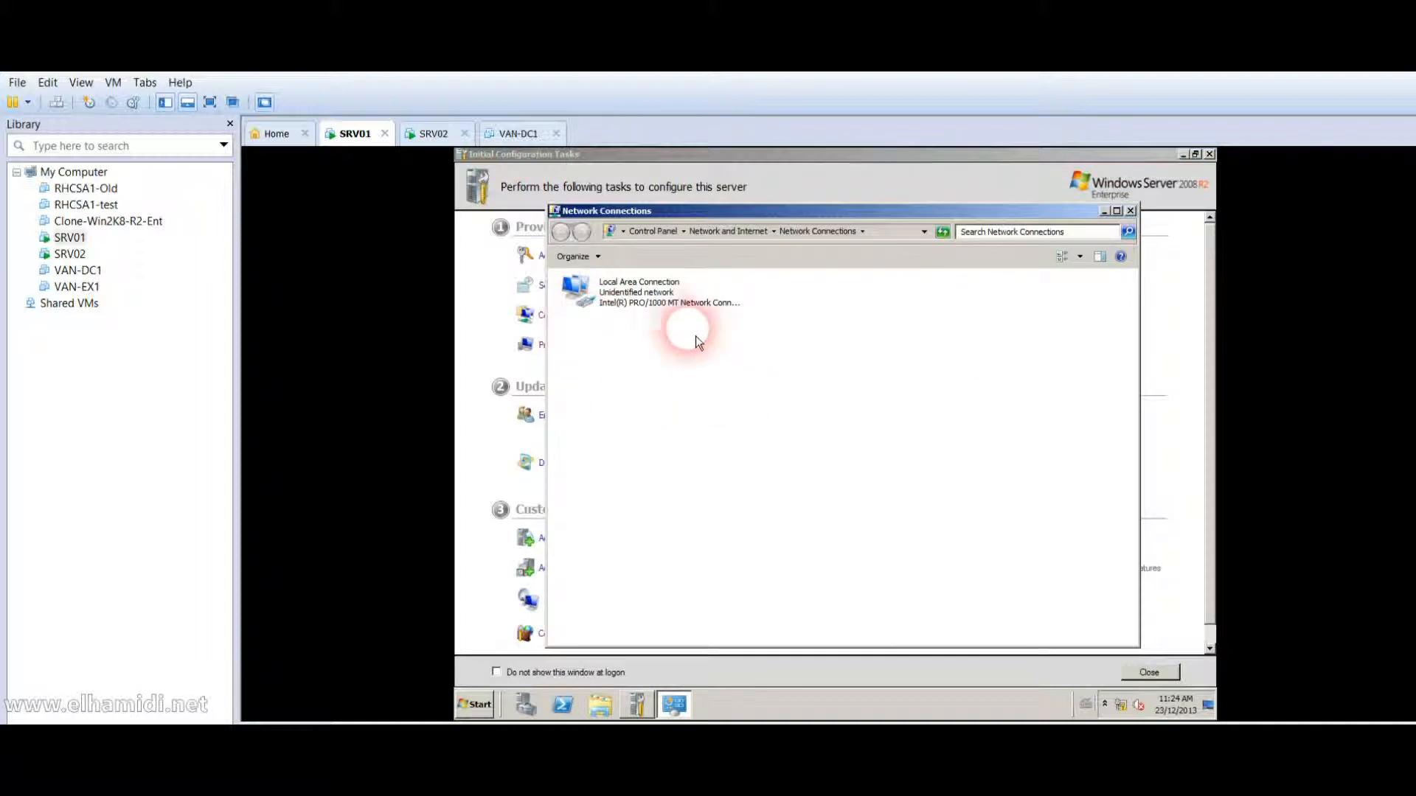
{"action": "right_click", "coordinate": [653, 295]}
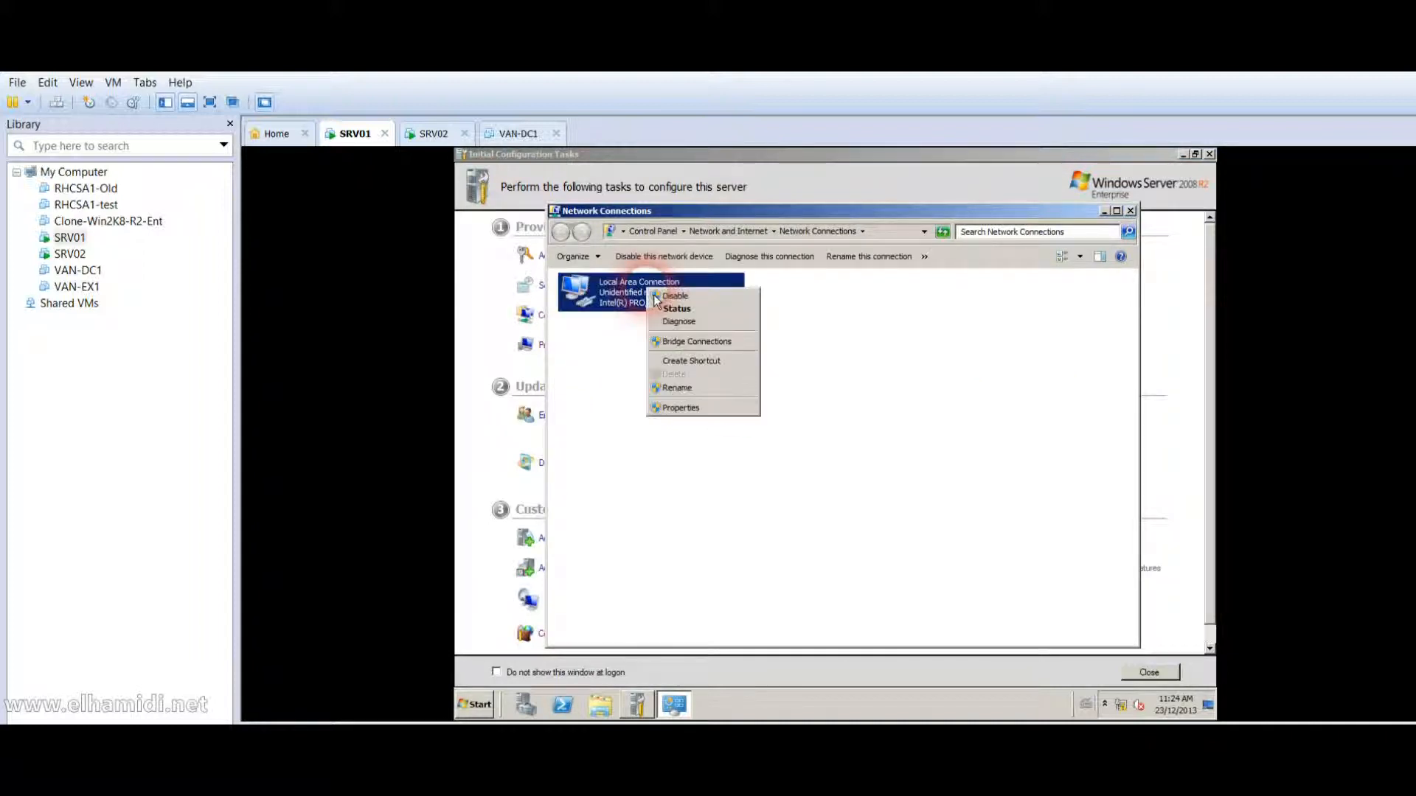
{"action": "left_click", "coordinate": [680, 408]}
{"action": "double_click", "coordinate": [655, 435]}
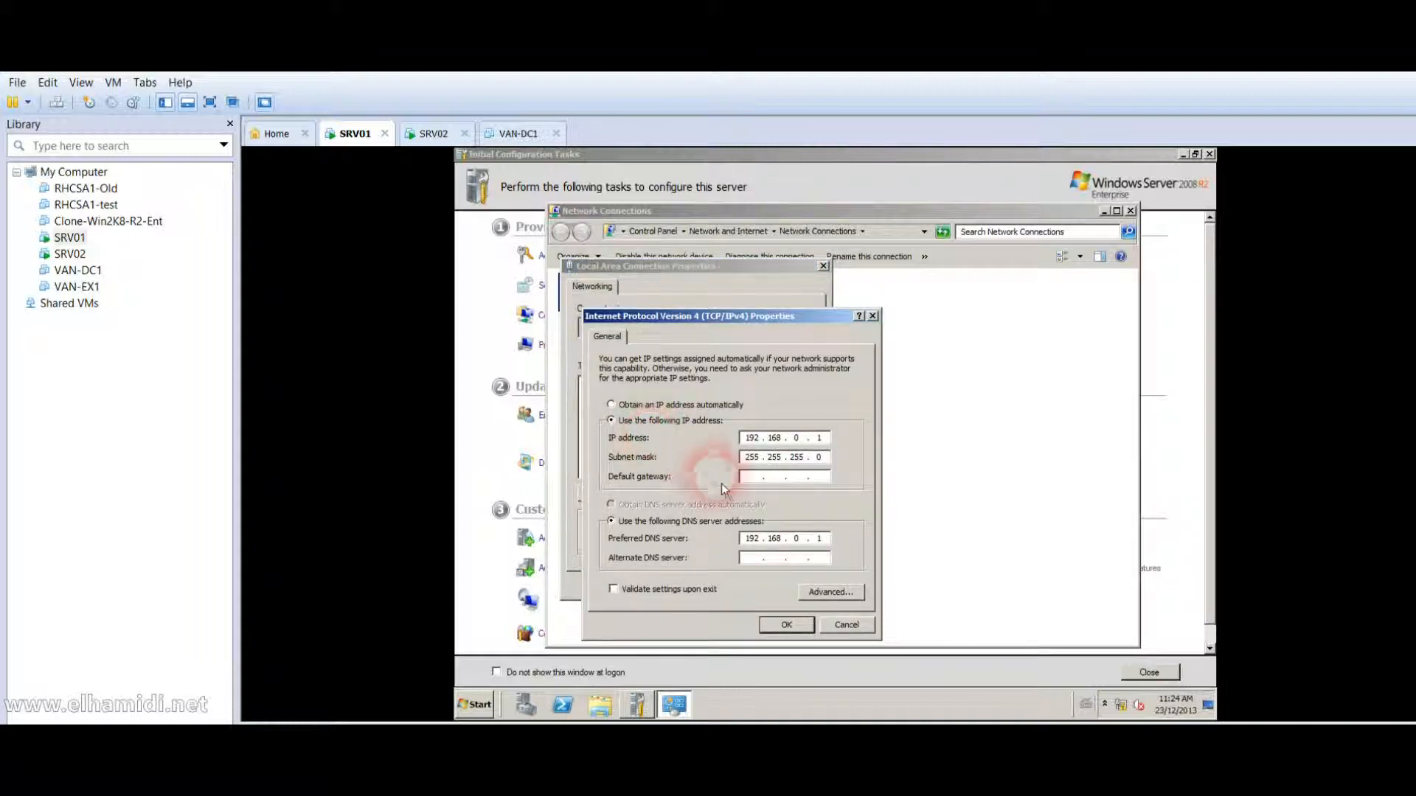
{"action": "key", "text": "Escape"}
{"action": "key", "text": "Escape"}
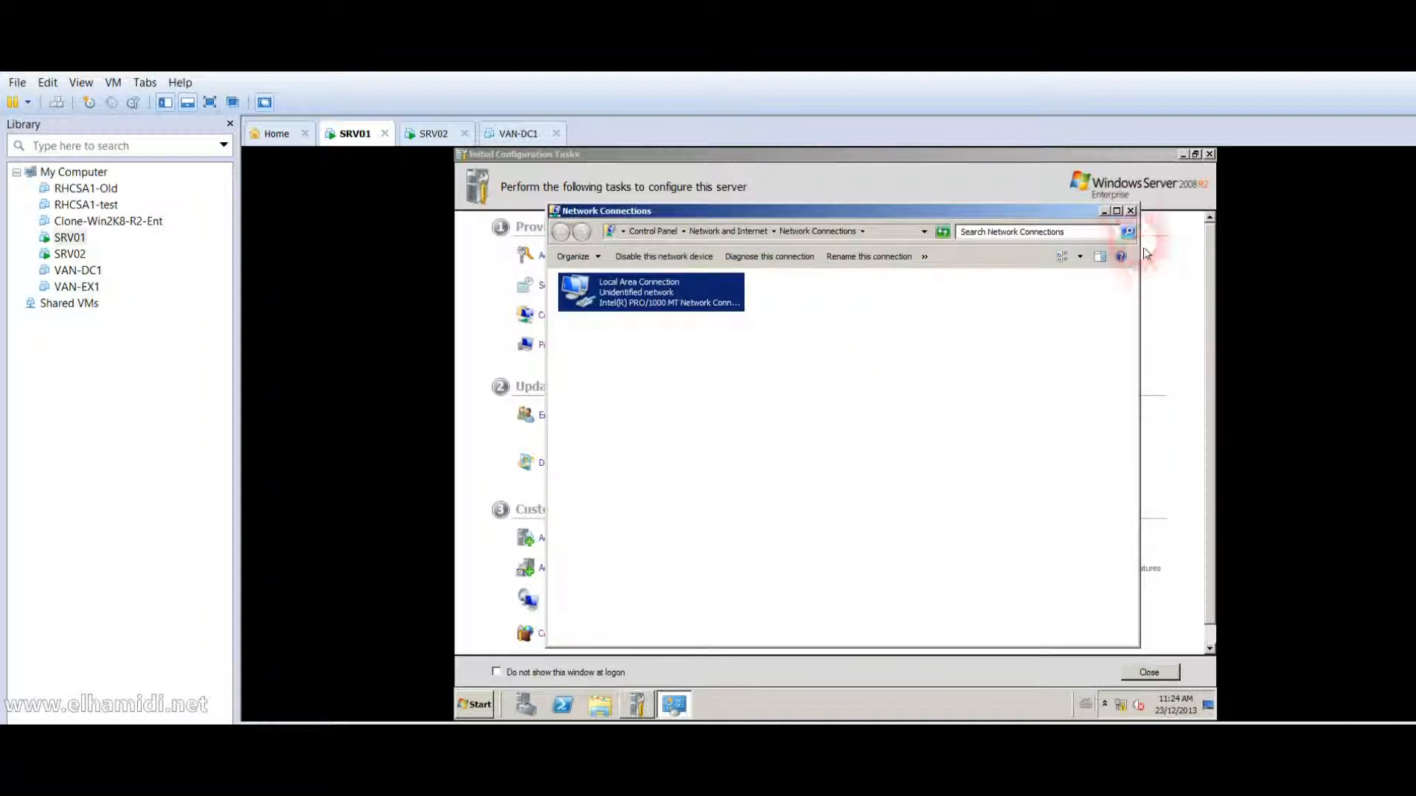
{"action": "left_click", "coordinate": [1131, 210]}
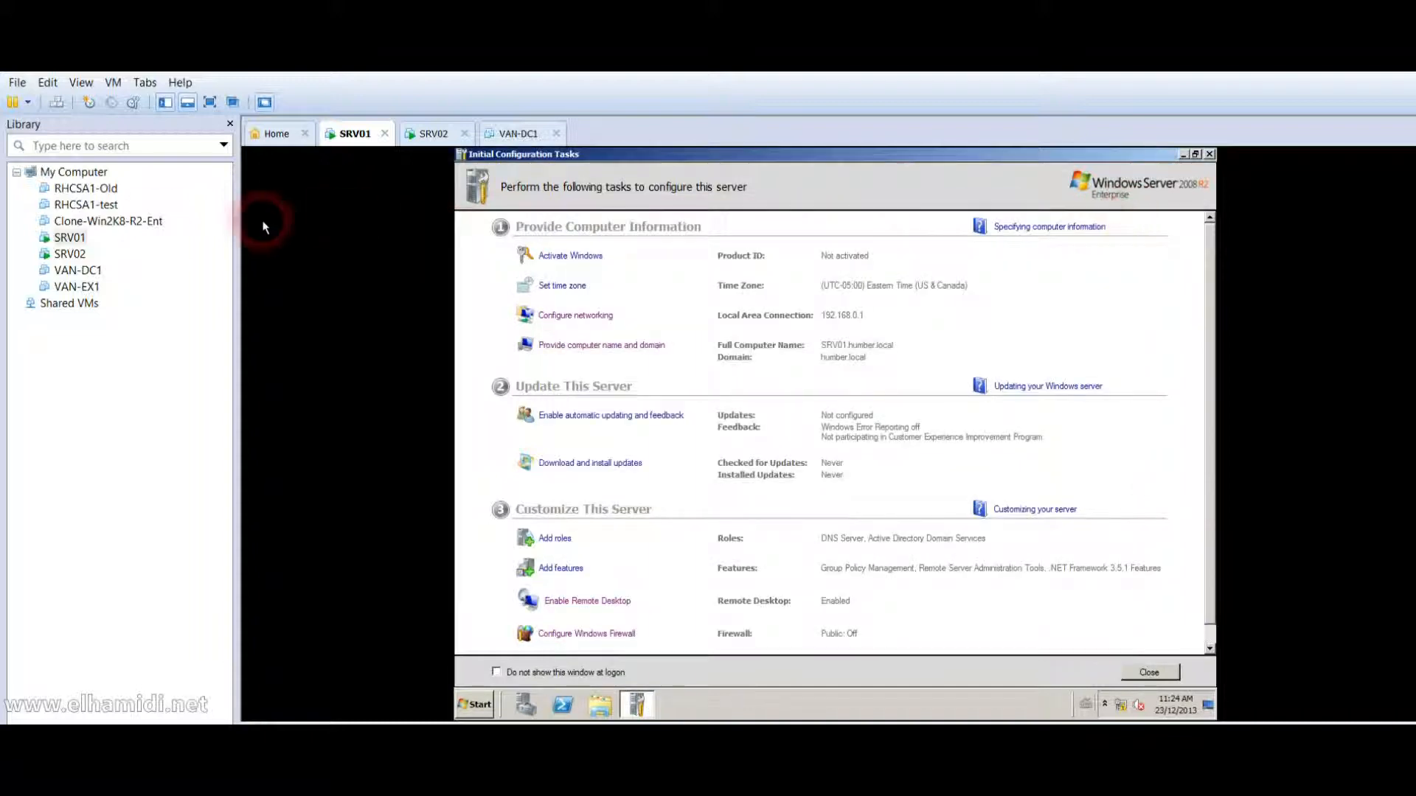
{"action": "left_click", "coordinate": [83, 254]}
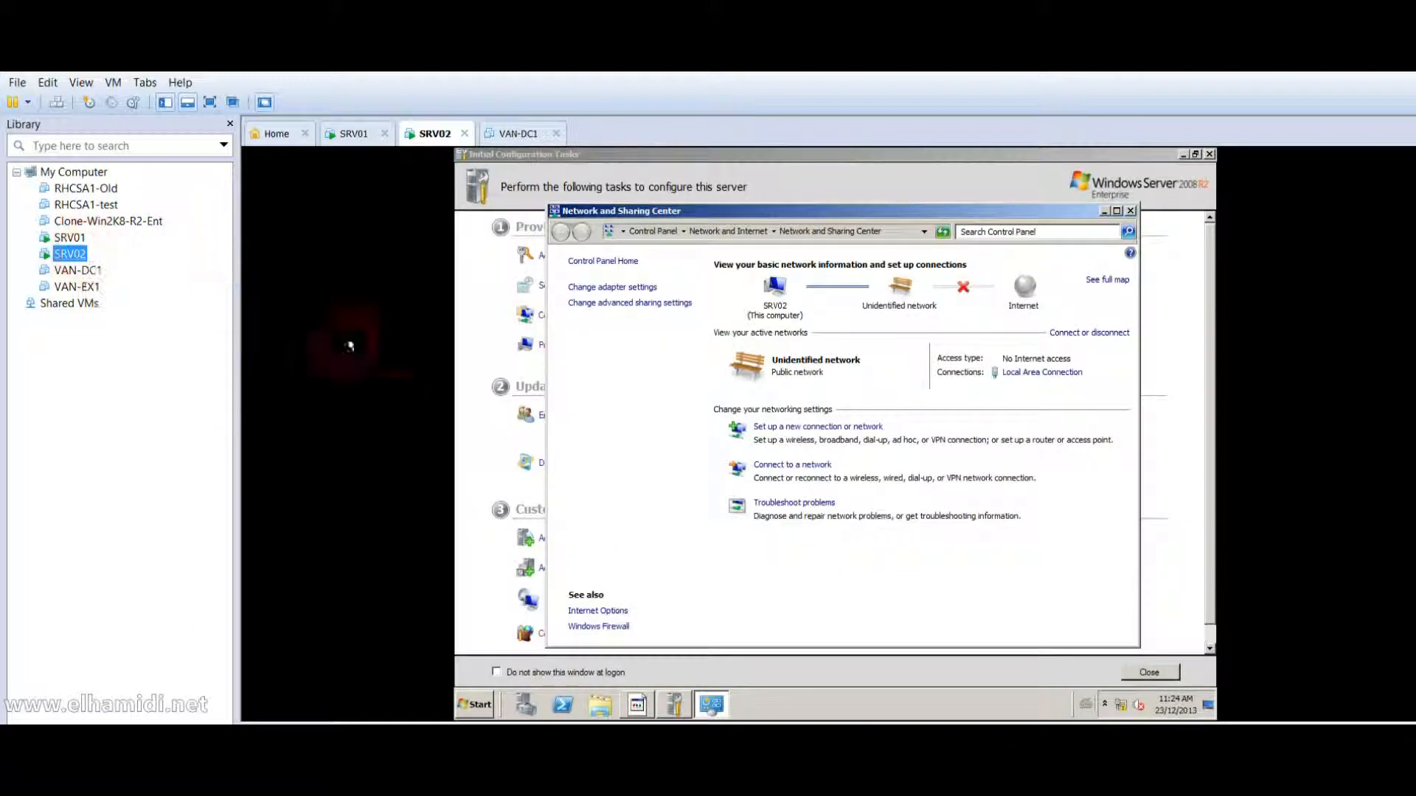
On SRV01, launch Active Directory Sites and Services from Administrative Tools.
{"action": "left_click", "coordinate": [478, 705]}
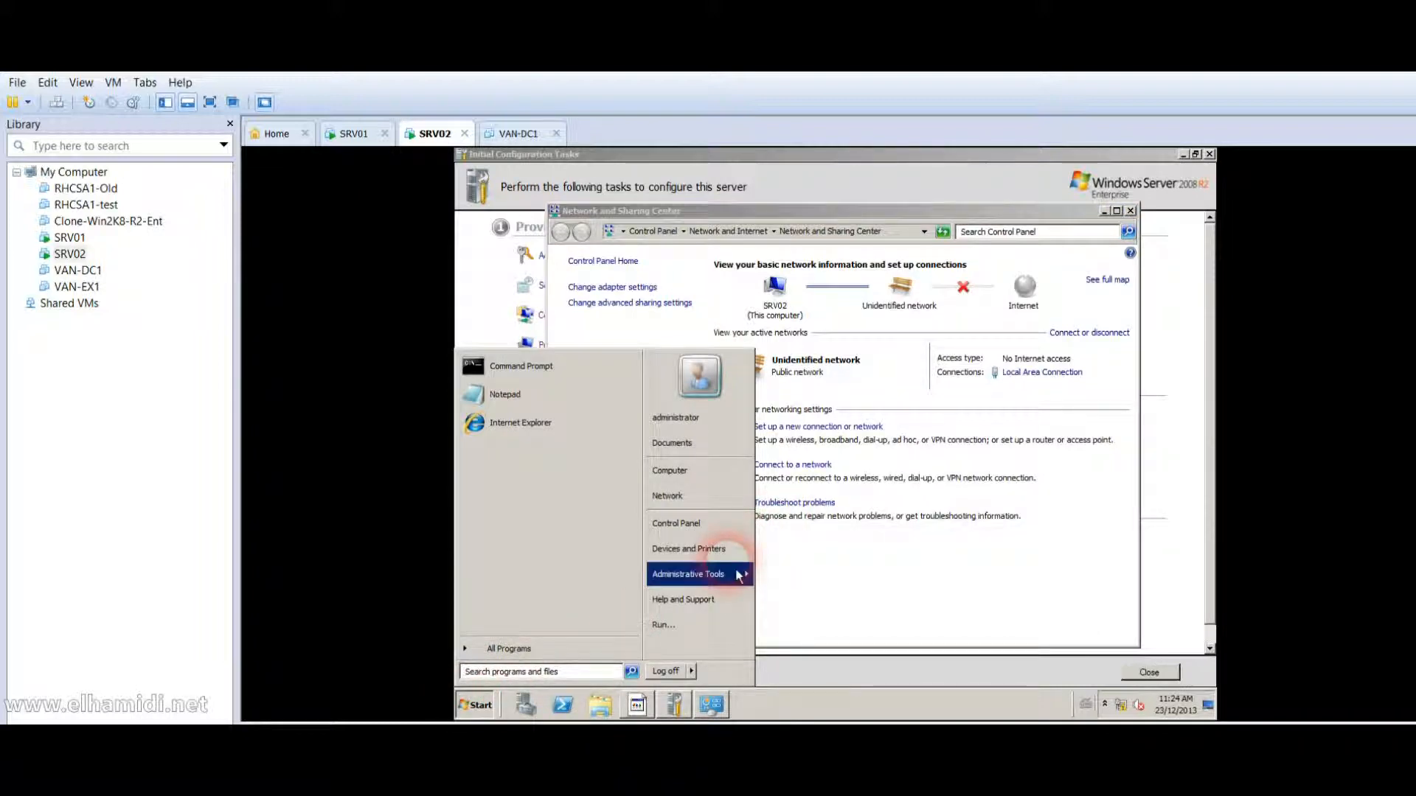
{"action": "mouse_move", "coordinate": [727, 579]}
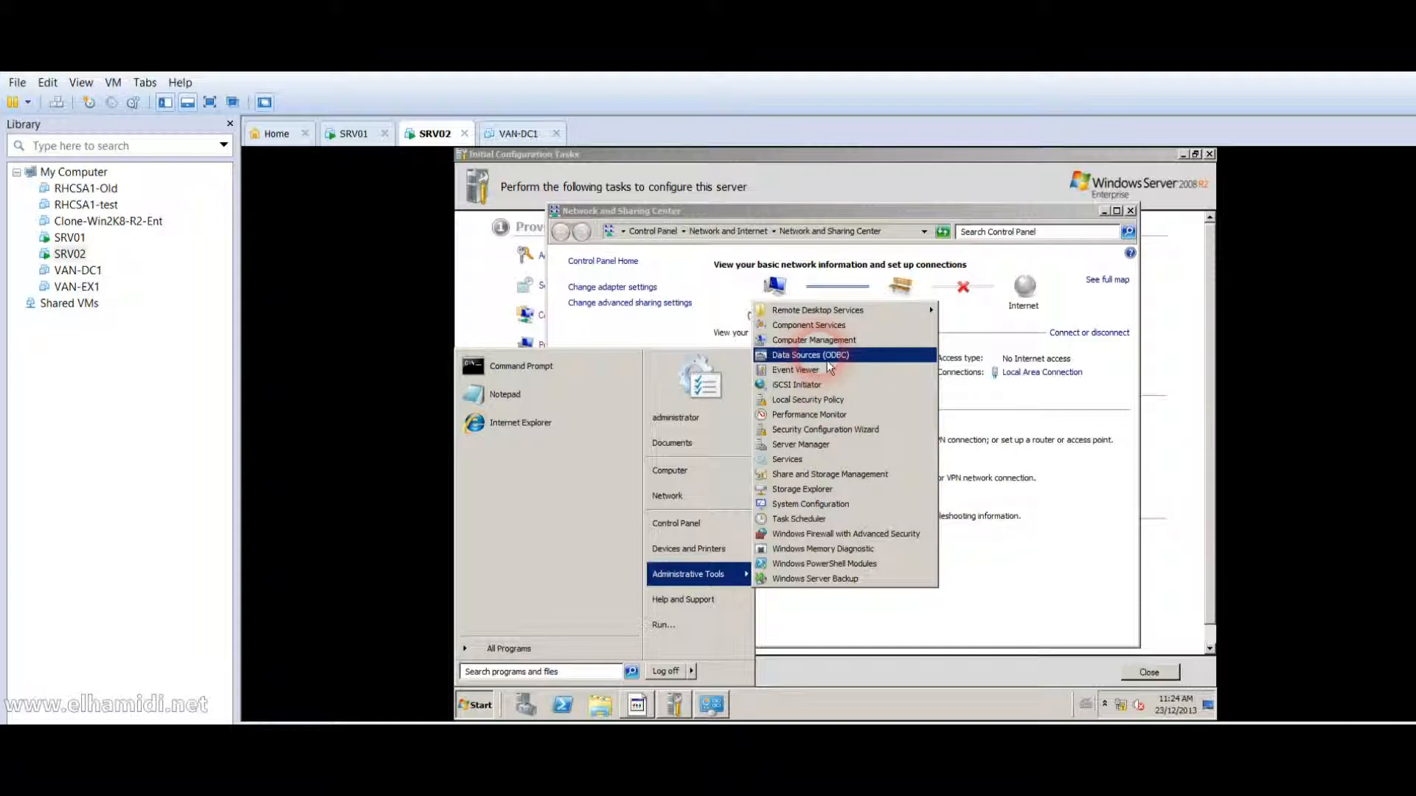
{"action": "left_click", "coordinate": [75, 245]}
{"action": "left_click", "coordinate": [484, 711]}
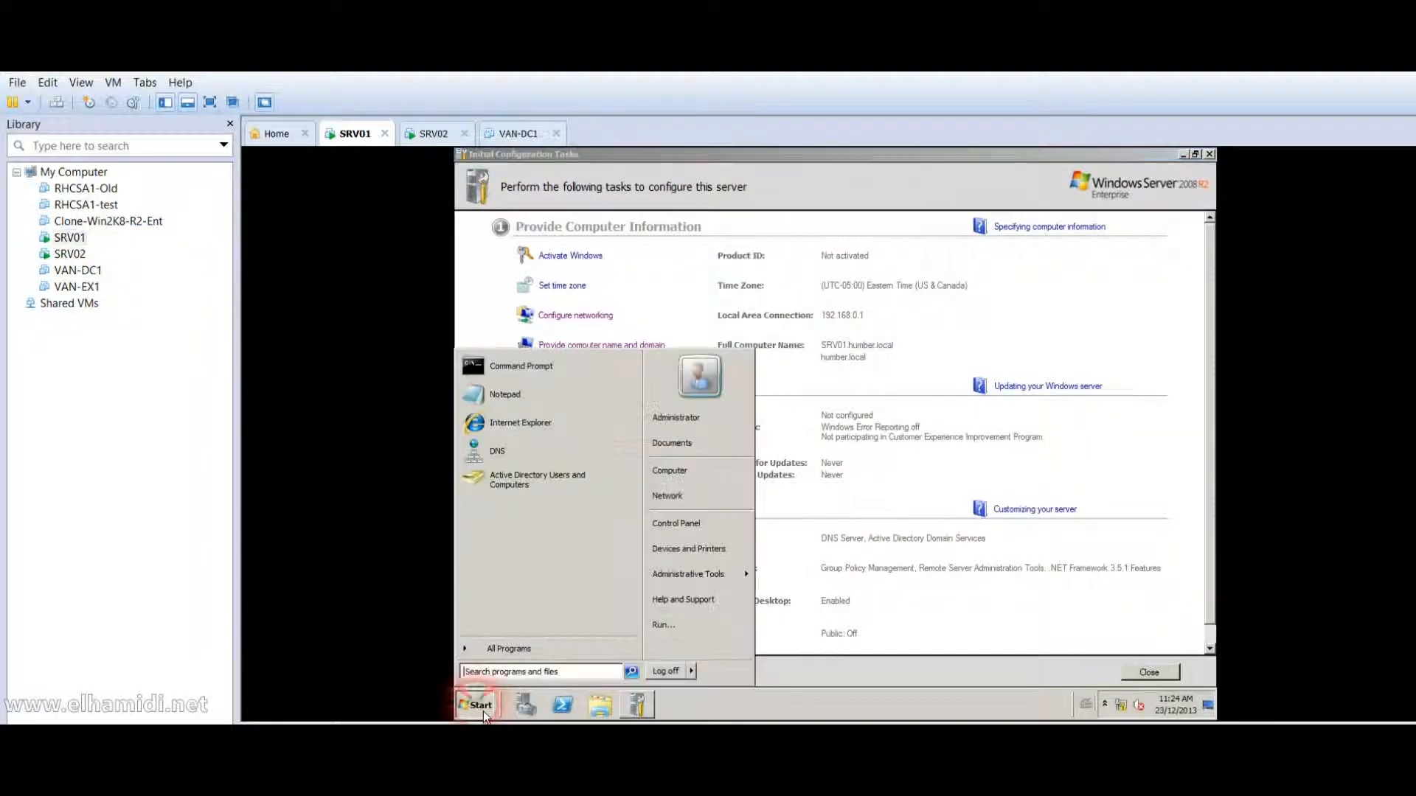
{"action": "left_click", "coordinate": [721, 579]}
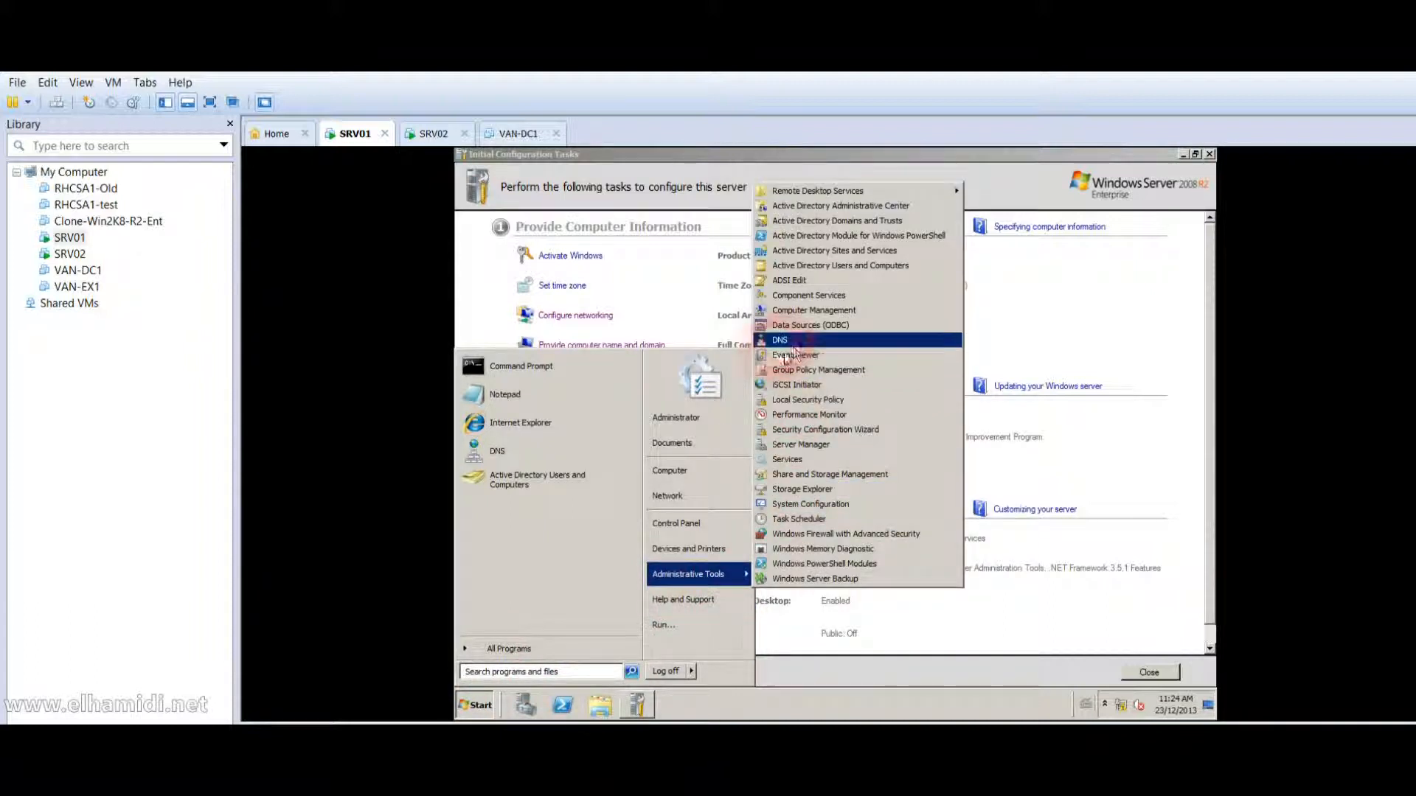
{"action": "left_click", "coordinate": [831, 260]}
Browse Sites > Default-First-Site-Name > Servers and select SRV01, the humber.local GC.
{"action": "left_click", "coordinate": [668, 398]}
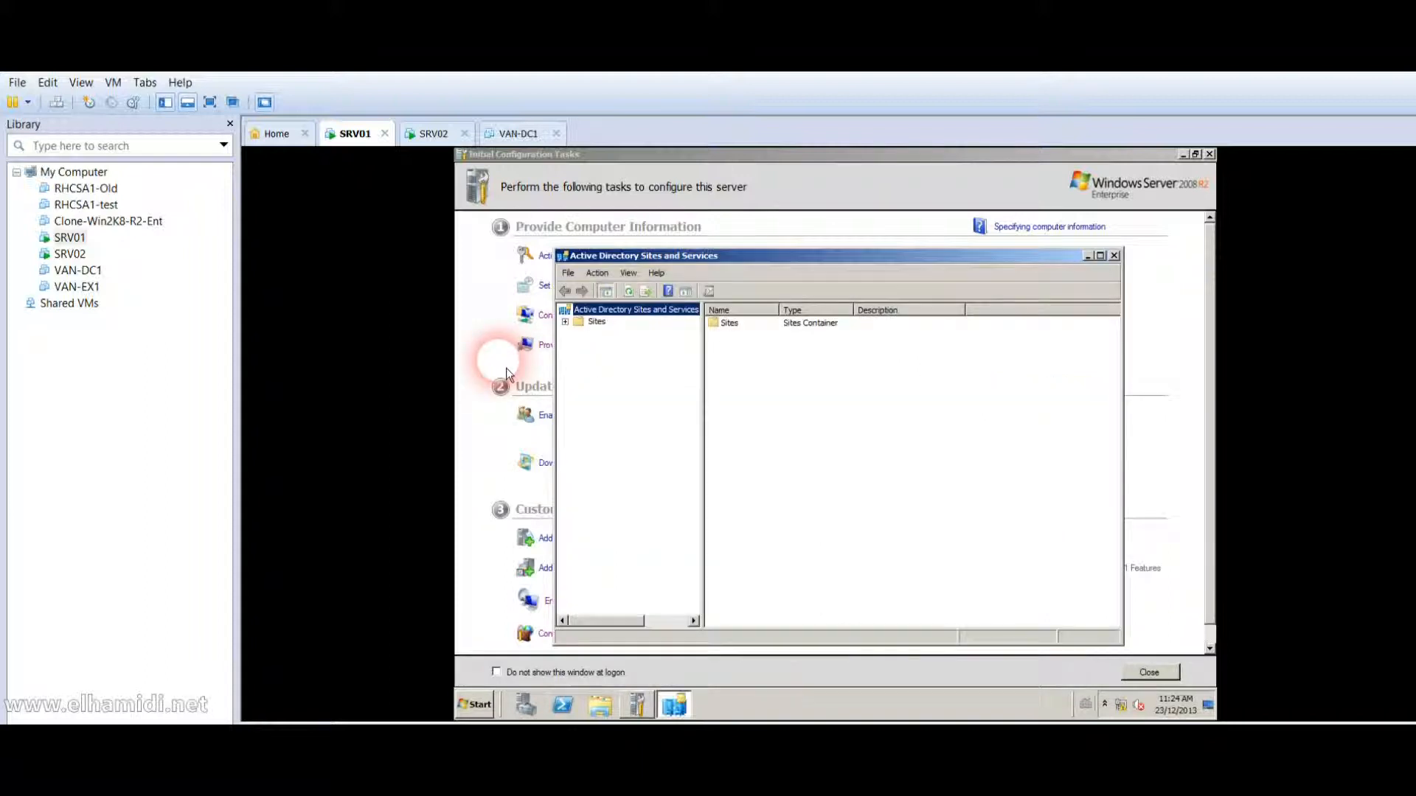
{"action": "left_click", "coordinate": [594, 322]}
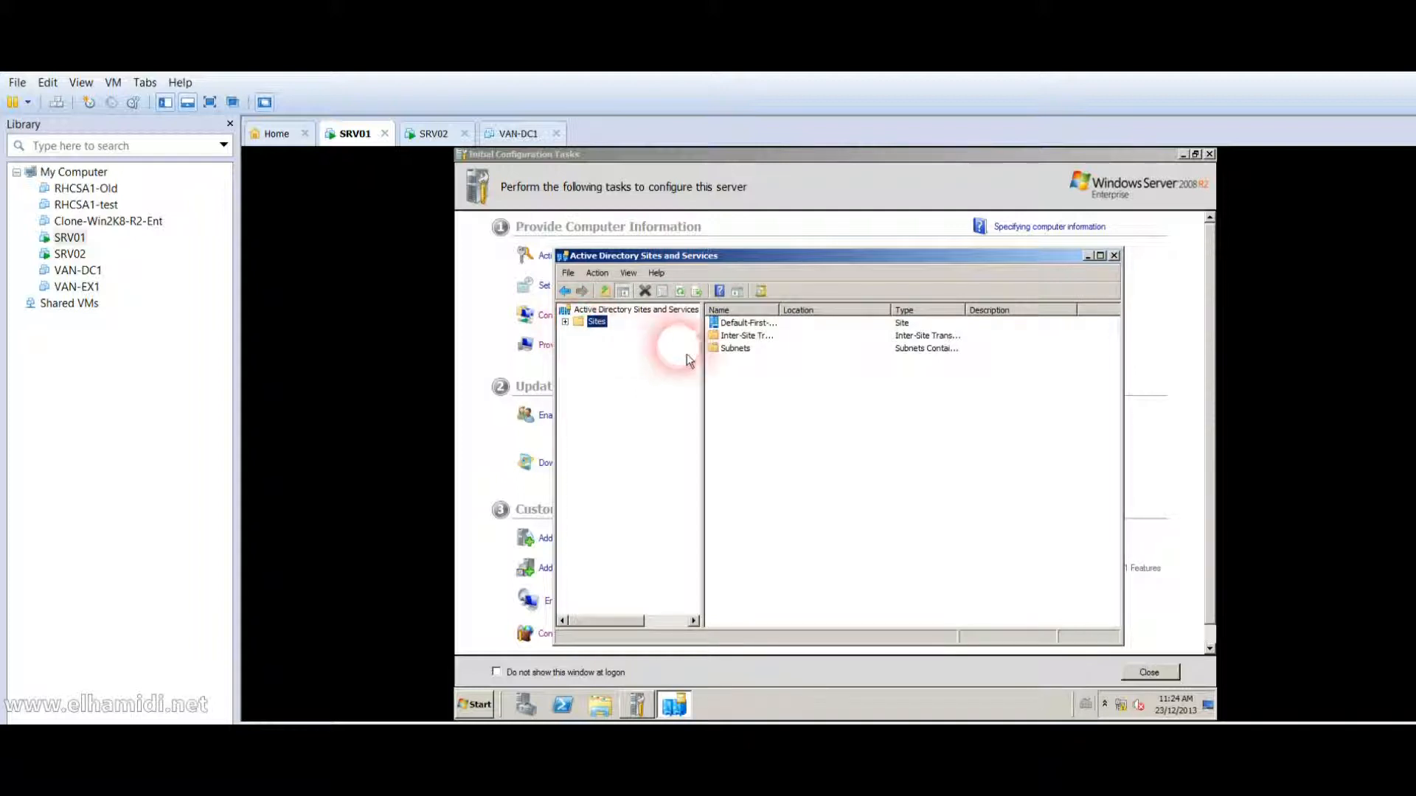
{"action": "left_click", "coordinate": [565, 322]}
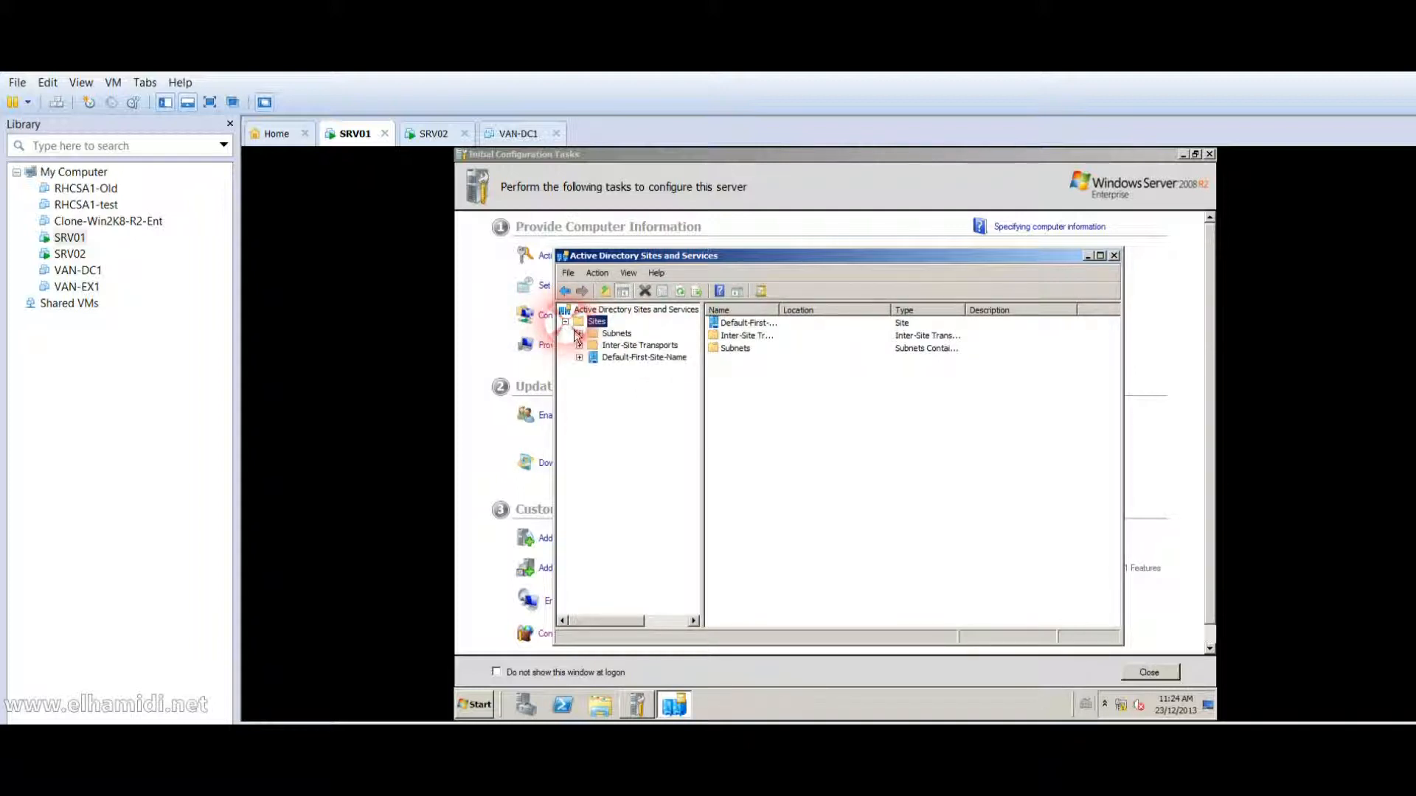
{"action": "left_click", "coordinate": [624, 346]}
{"action": "left_click", "coordinate": [612, 360]}
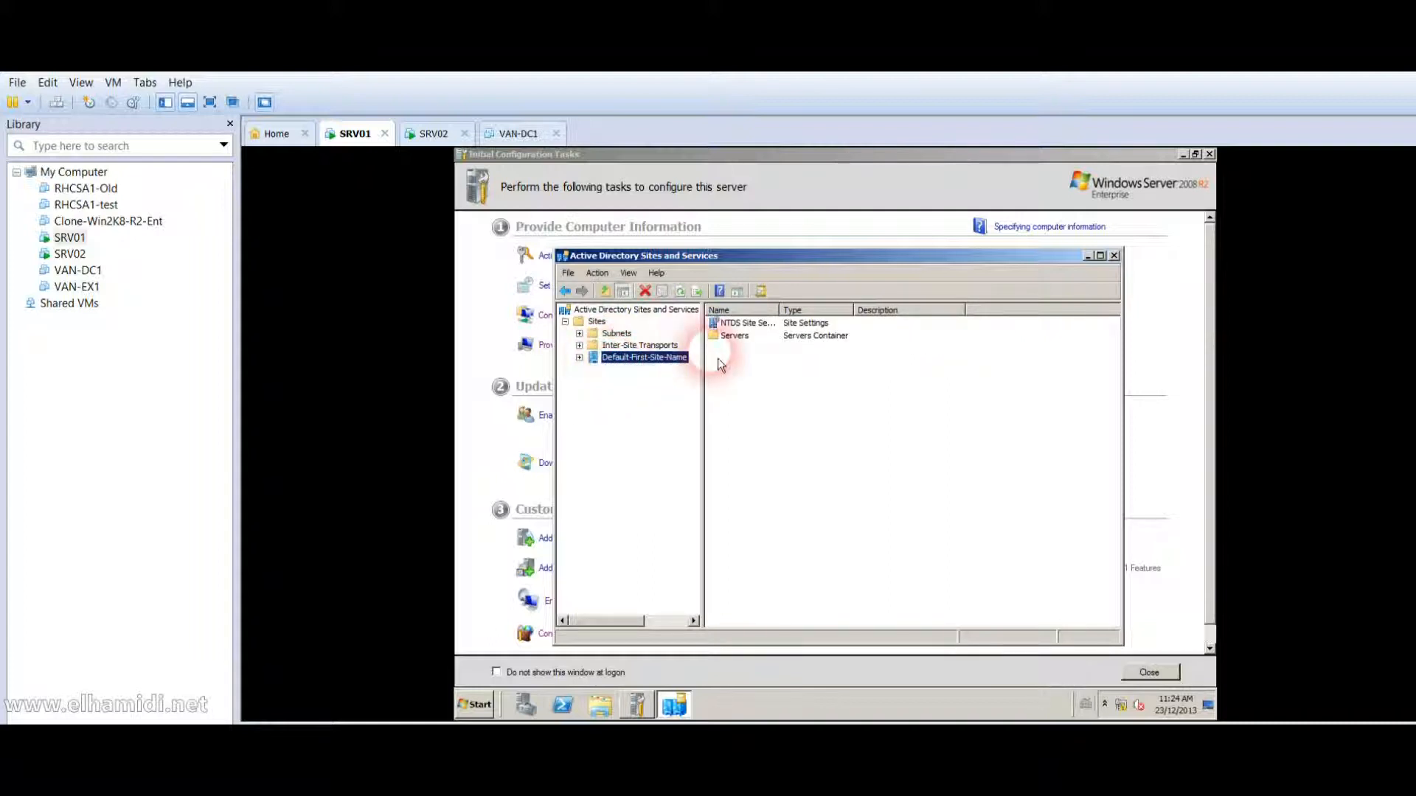
{"action": "left_click", "coordinate": [735, 328]}
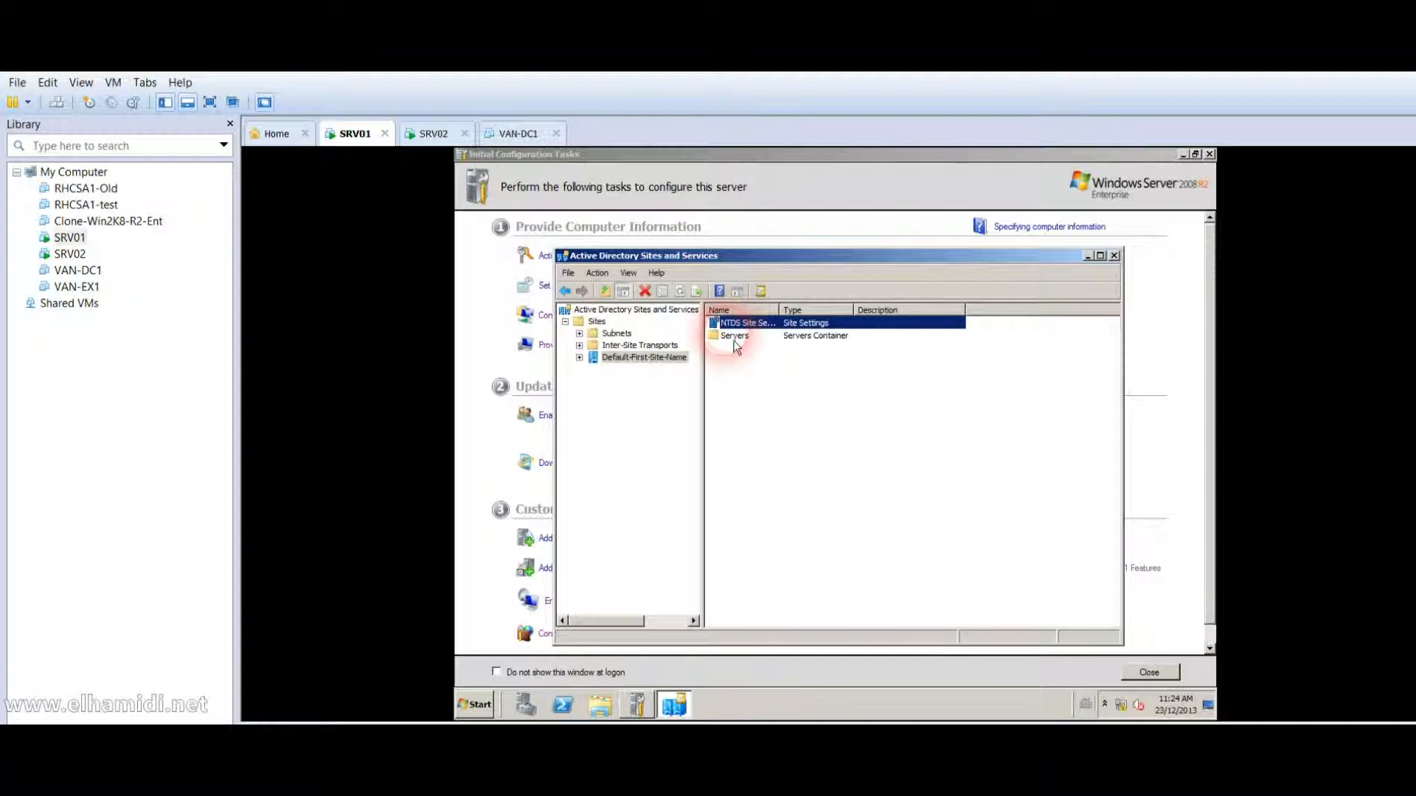
{"action": "double_click", "coordinate": [735, 338]}
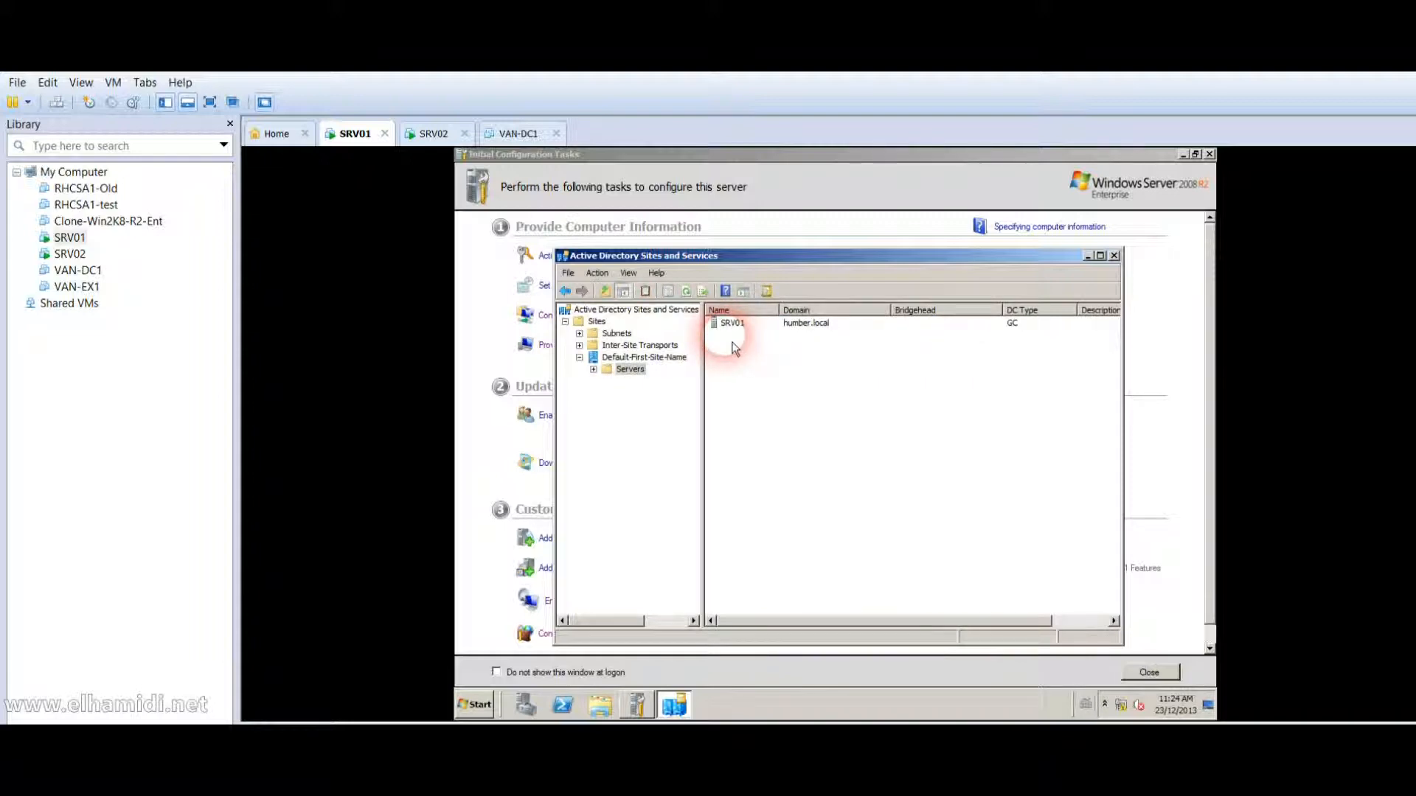
{"action": "left_click", "coordinate": [737, 324]}
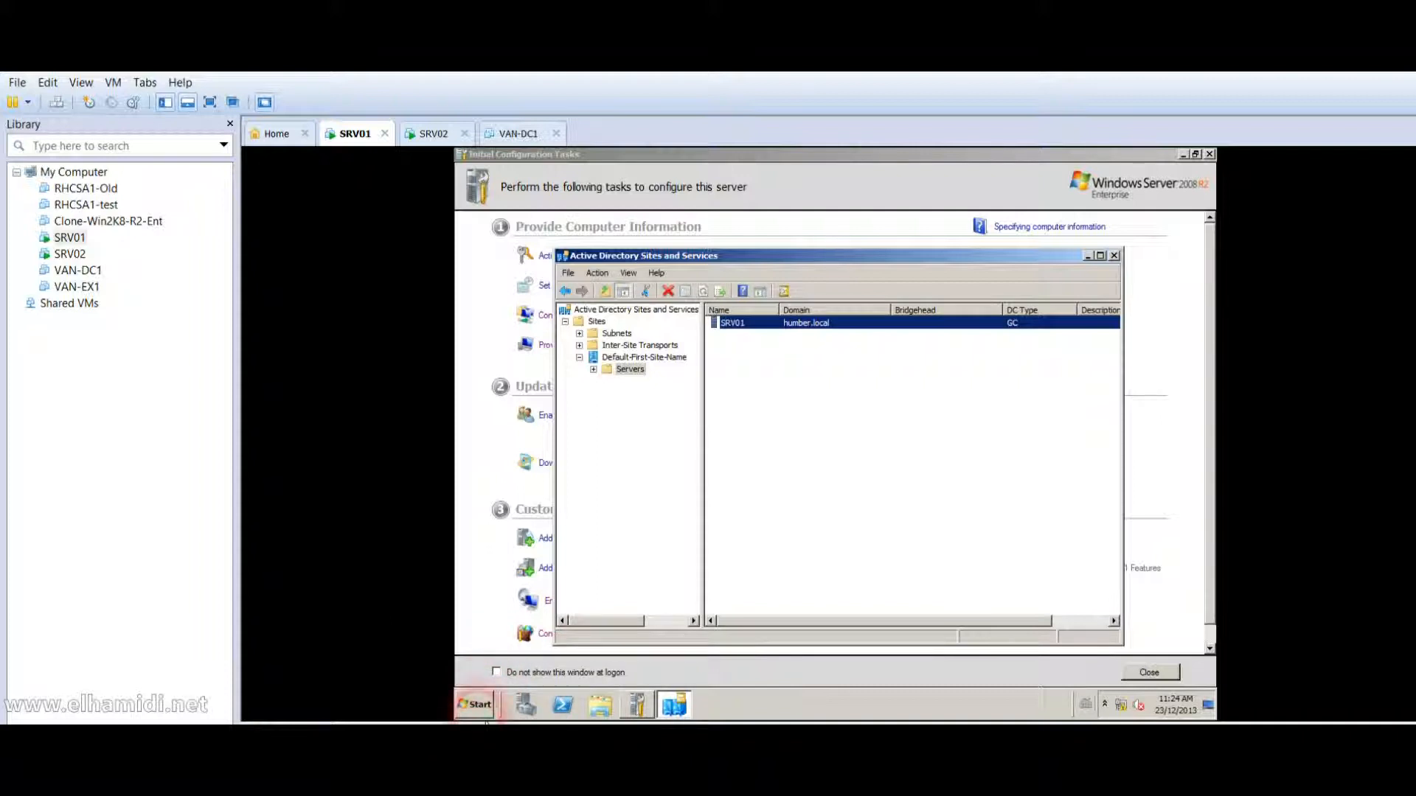
{"action": "left_click", "coordinate": [475, 705]}
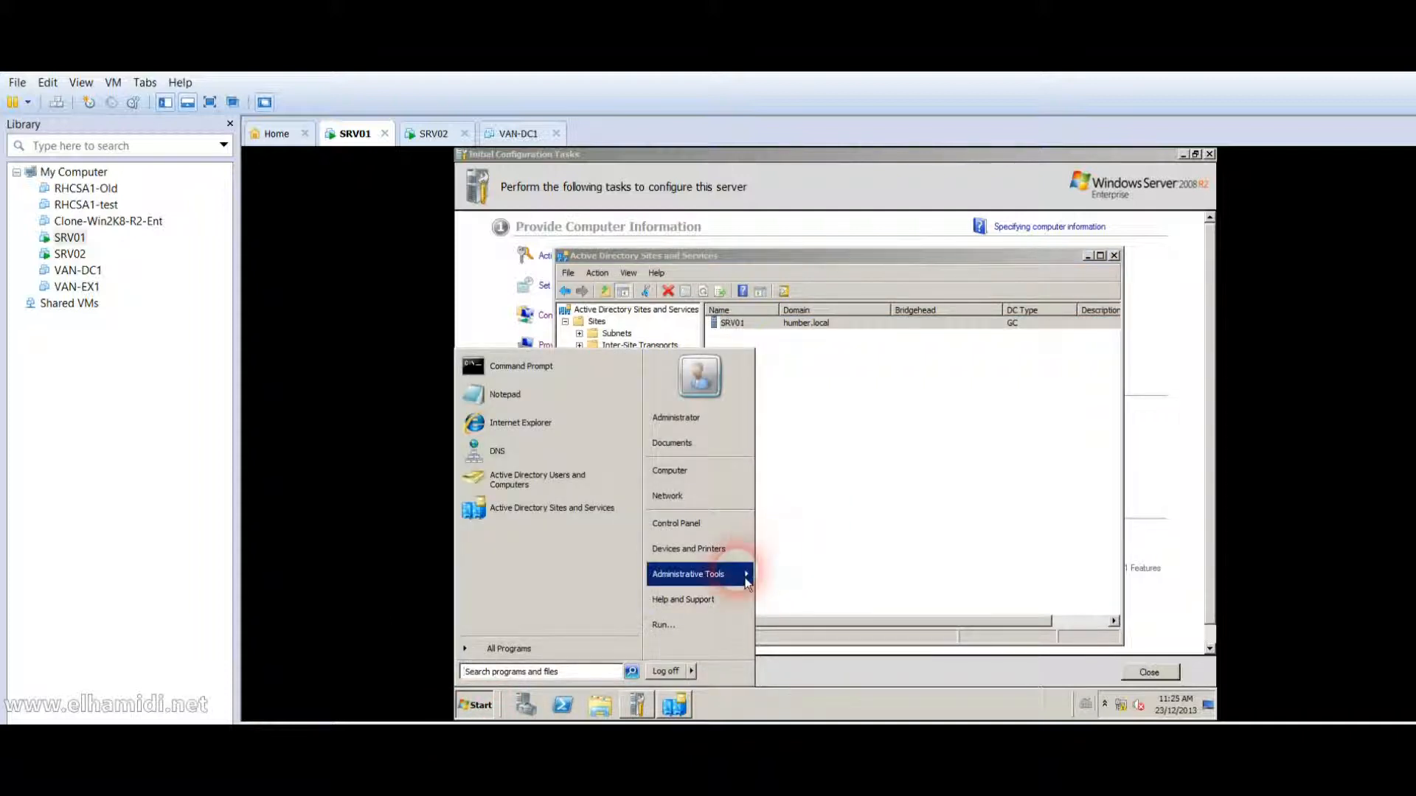
Launch DNS Manager on SRV01 and browse the humber.local zone.
{"action": "mouse_move", "coordinate": [727, 573]}
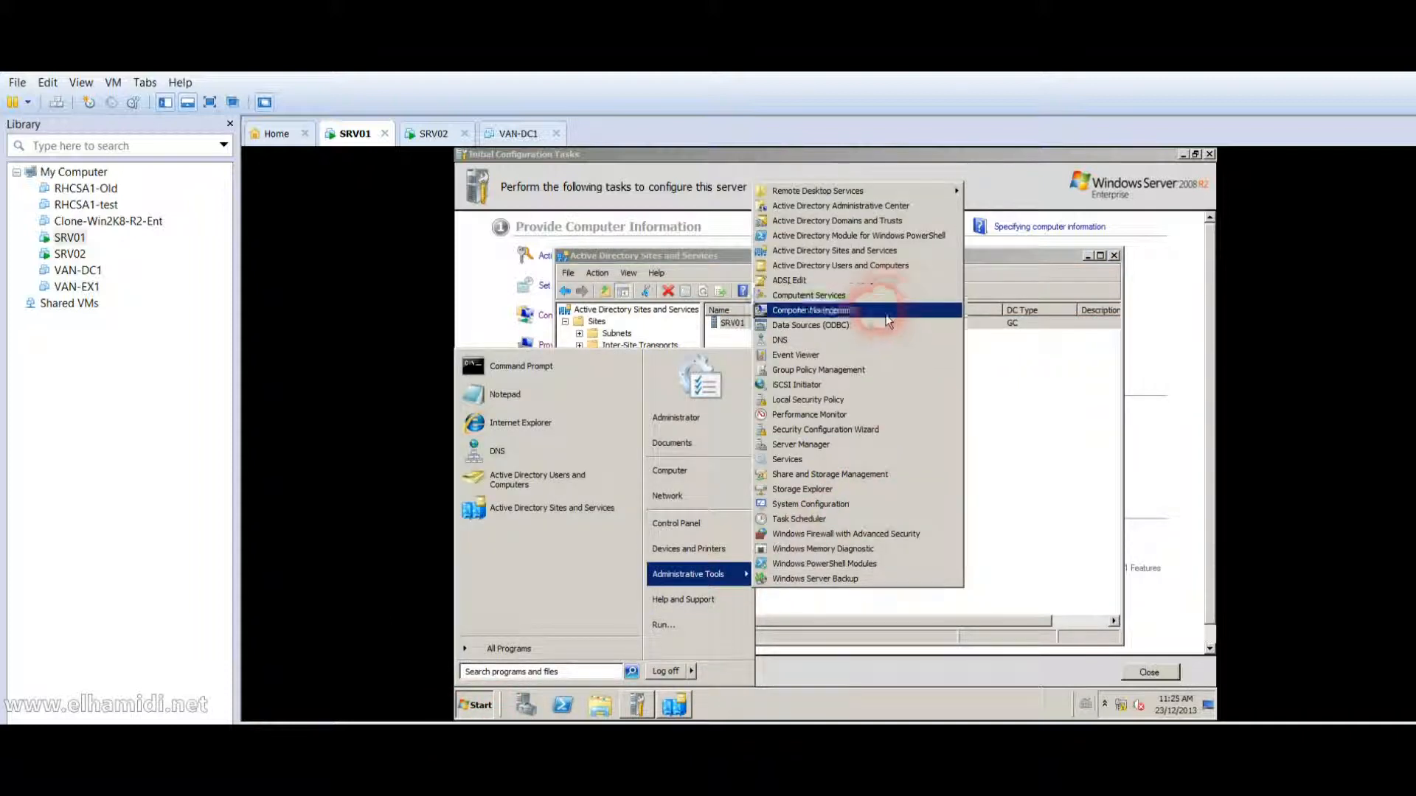
{"action": "left_click", "coordinate": [853, 341]}
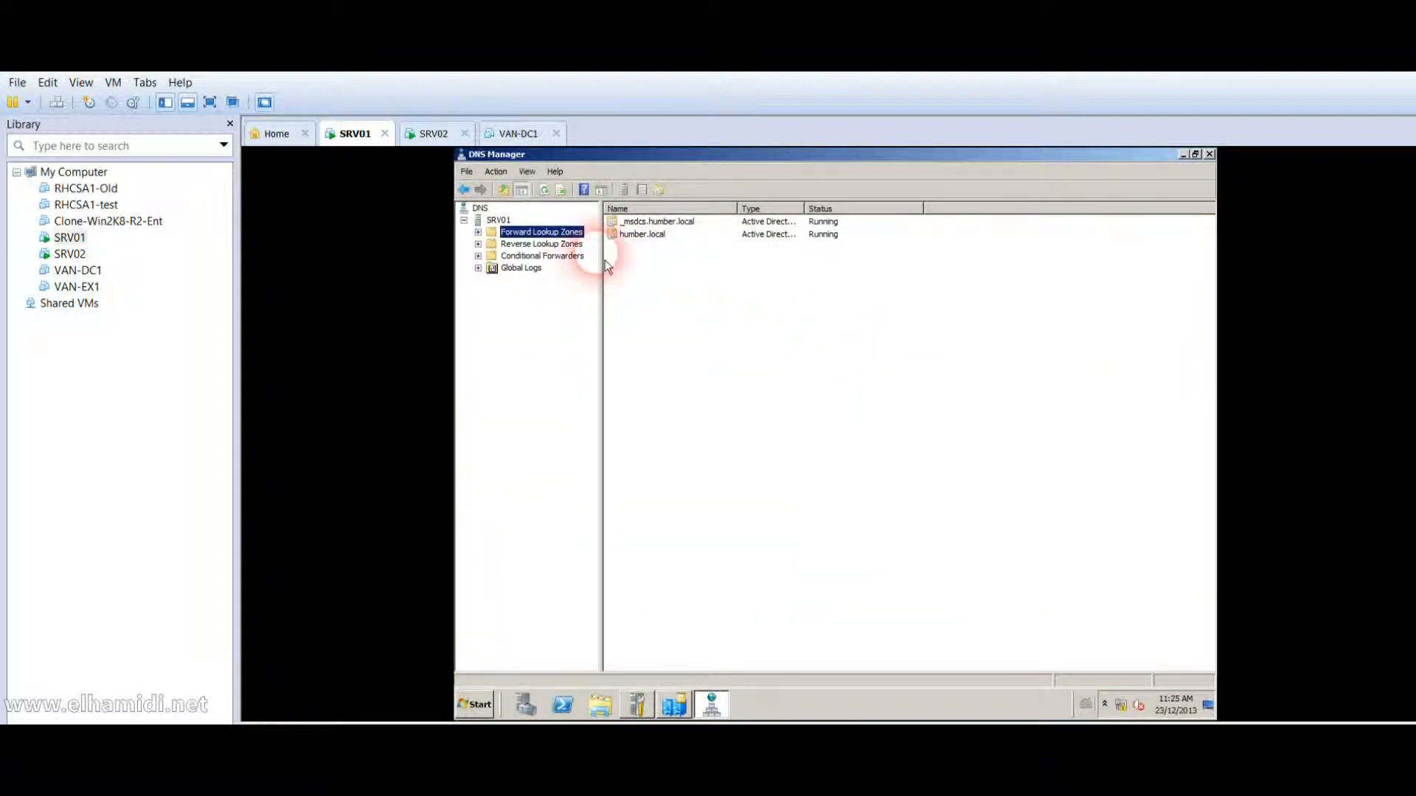
{"action": "double_click", "coordinate": [644, 239]}
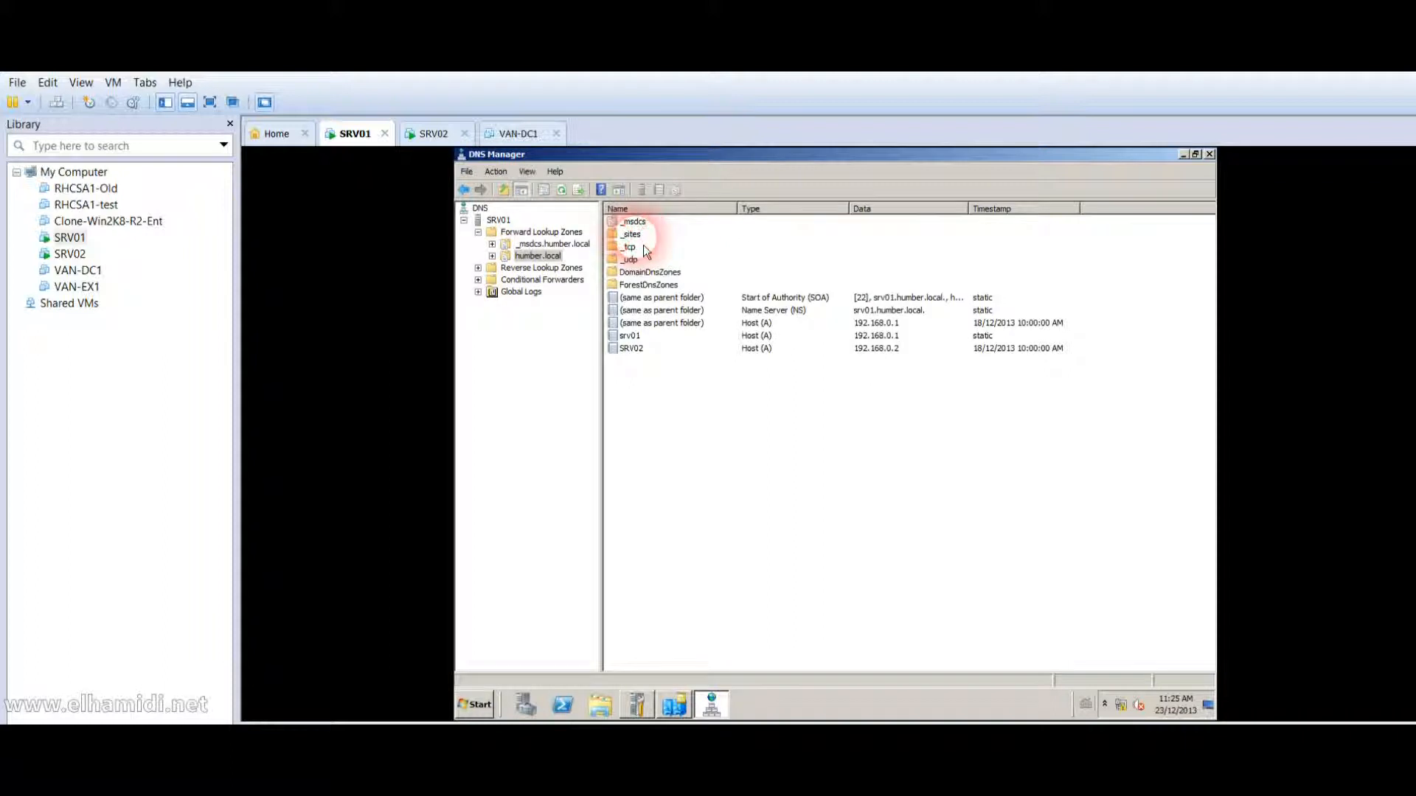
{"action": "left_click", "coordinate": [661, 397]}
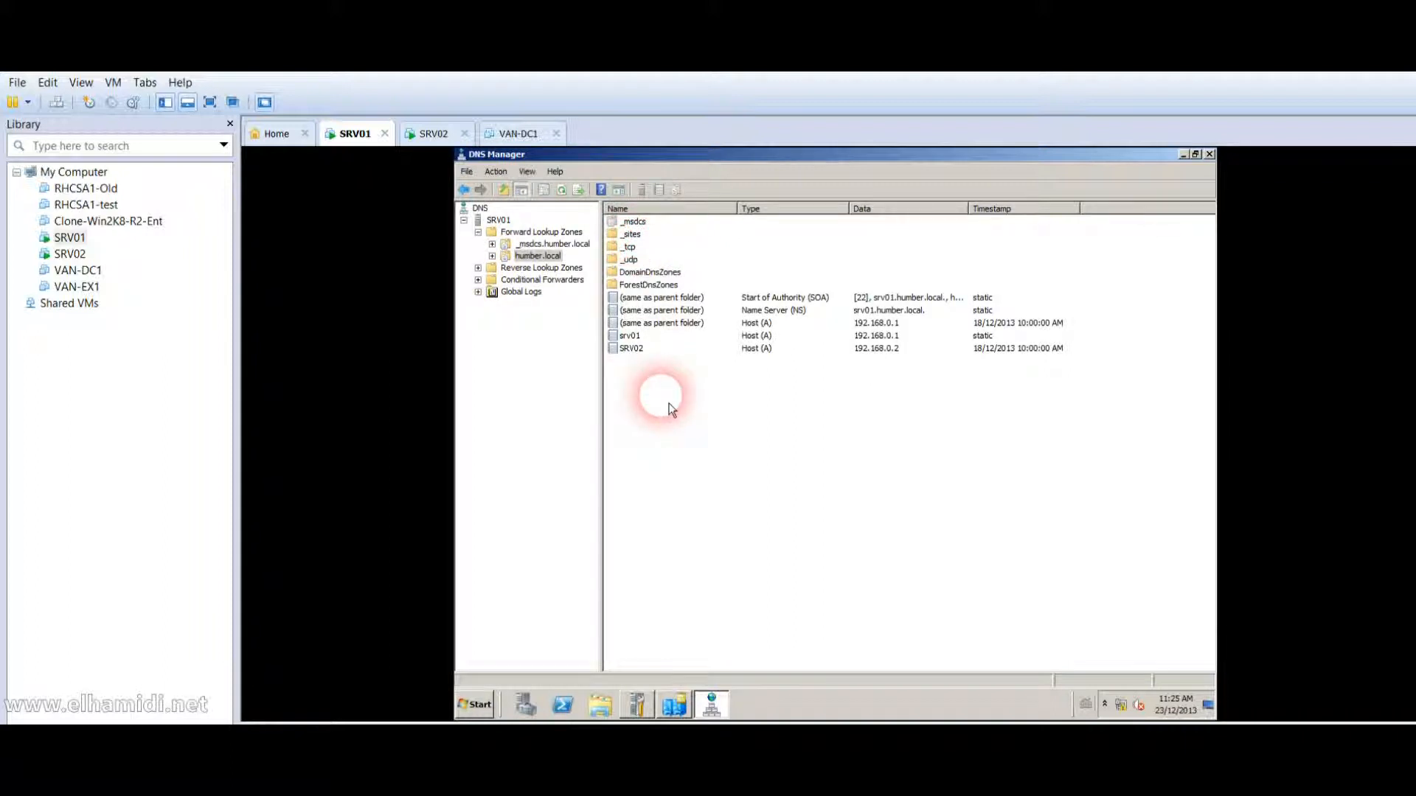
{"action": "left_click", "coordinate": [528, 255]}
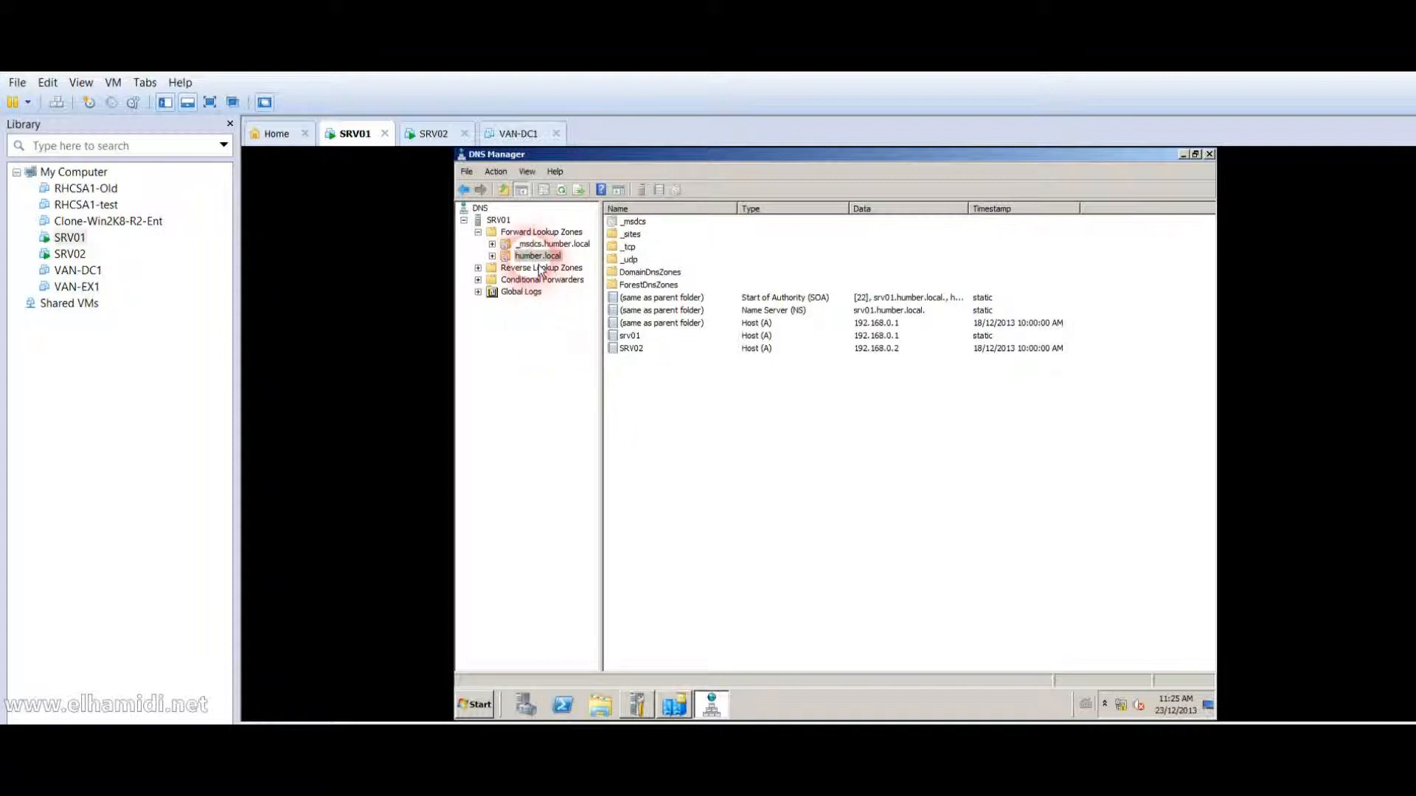
{"action": "double_click", "coordinate": [528, 256]}
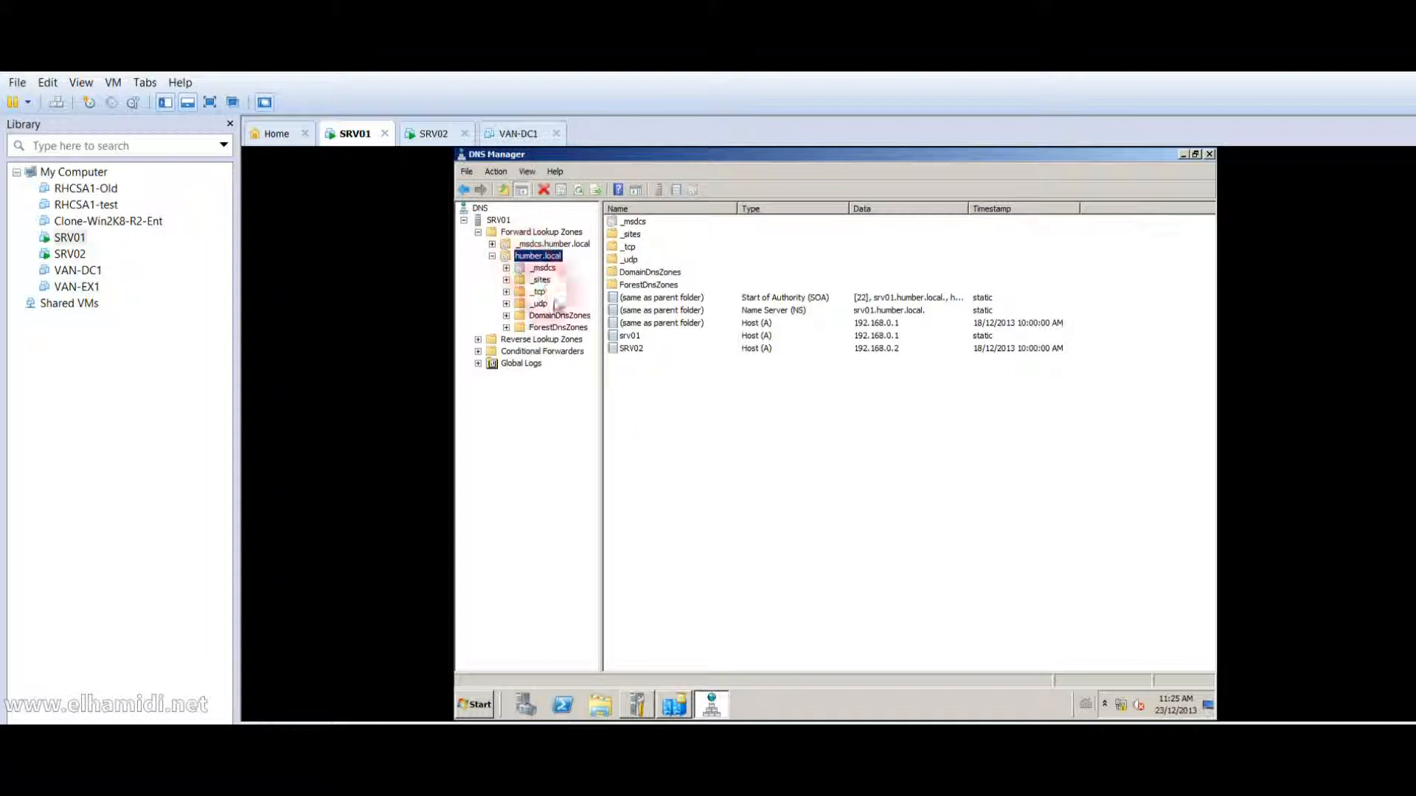
Expand the 0.168.192.in-addr.arpa reverse zone and the humber.local forward lookup zones.
{"action": "left_click", "coordinate": [533, 341]}
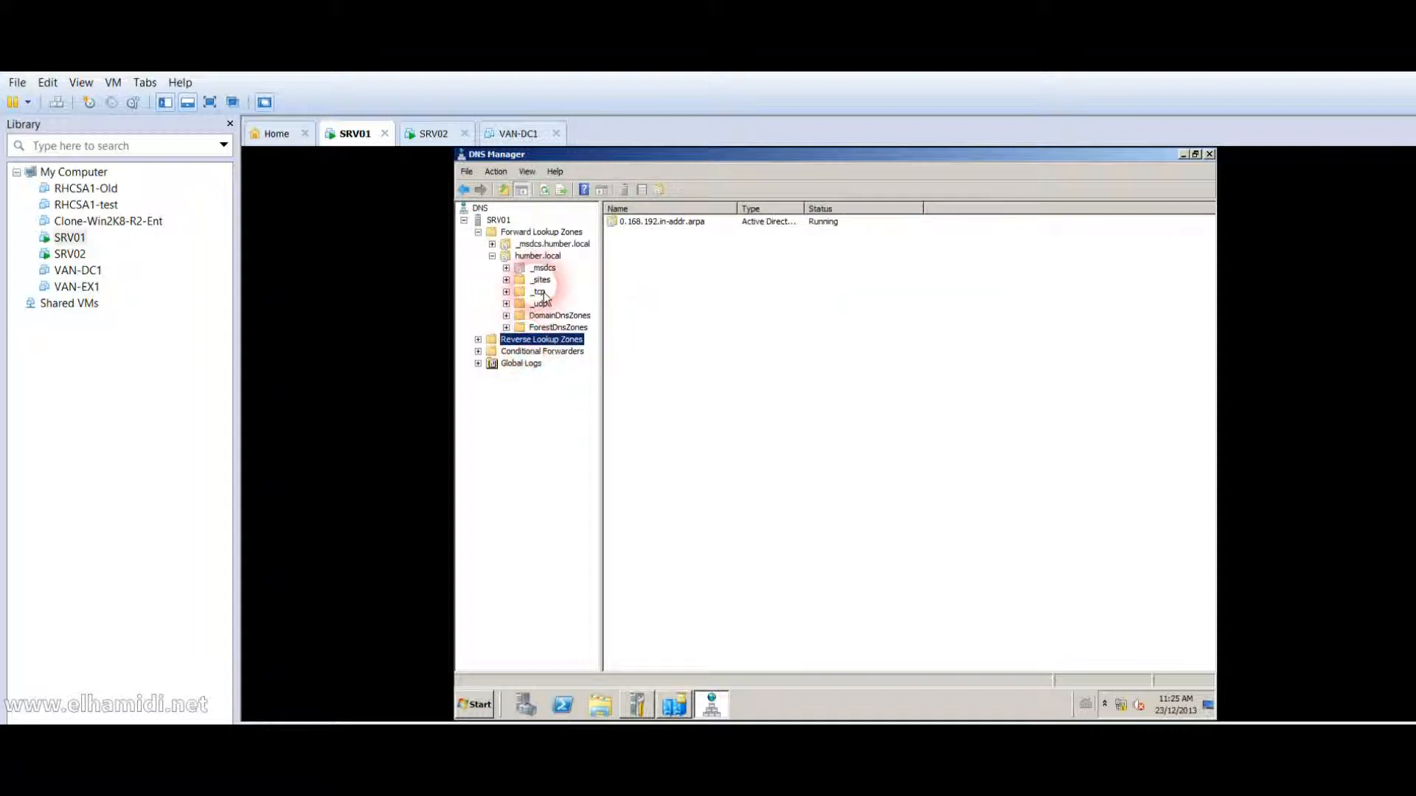
{"action": "left_click", "coordinate": [540, 231]}
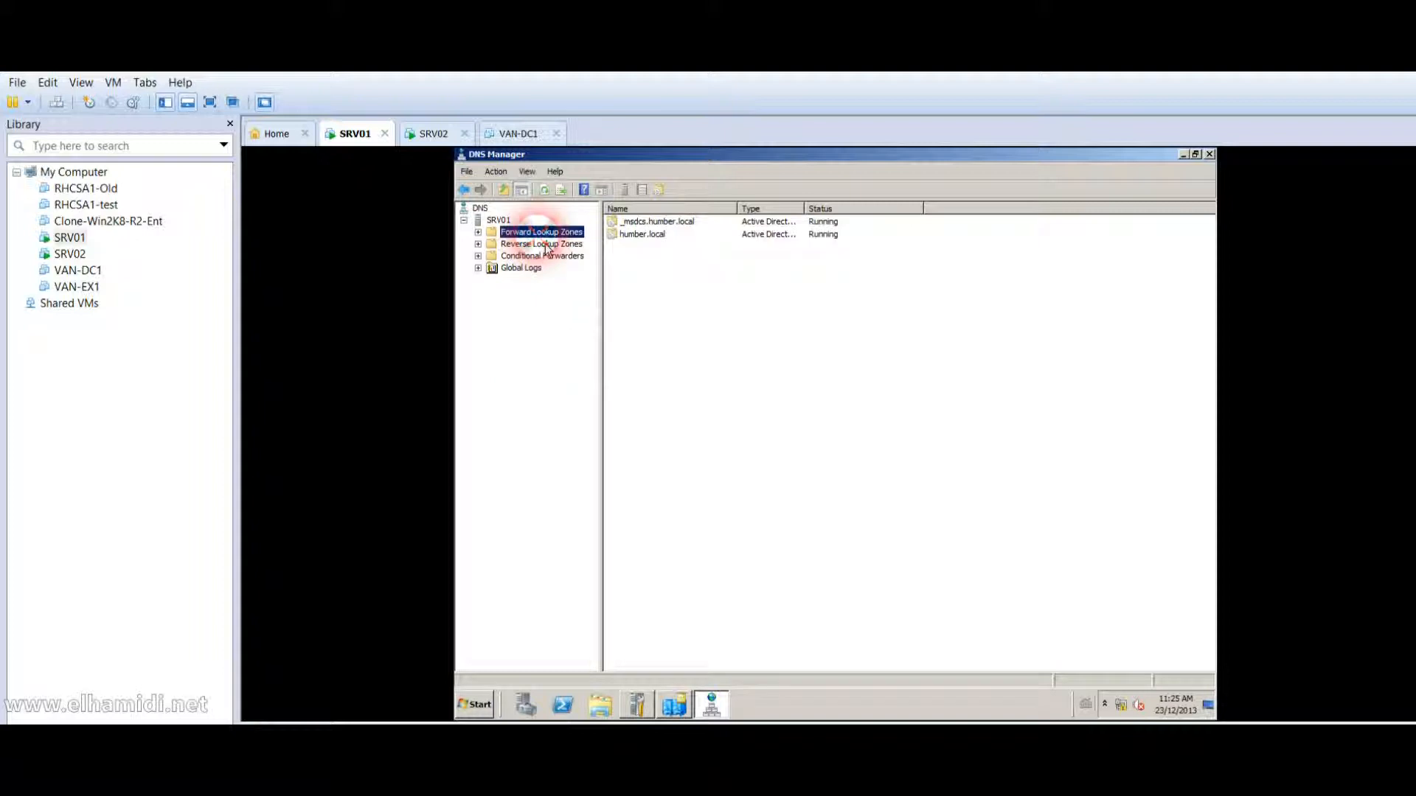
{"action": "double_click", "coordinate": [541, 233]}
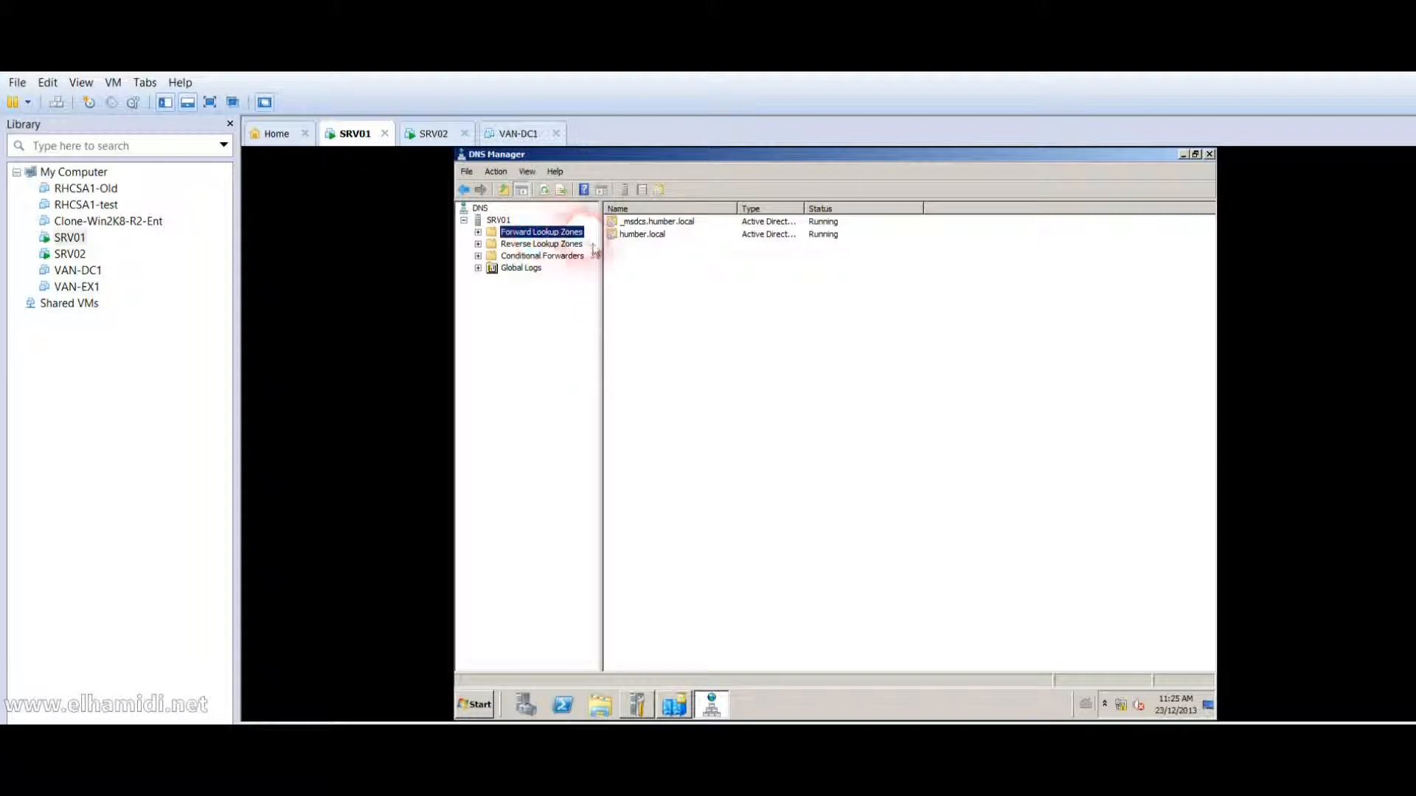
{"action": "double_click", "coordinate": [522, 268]}
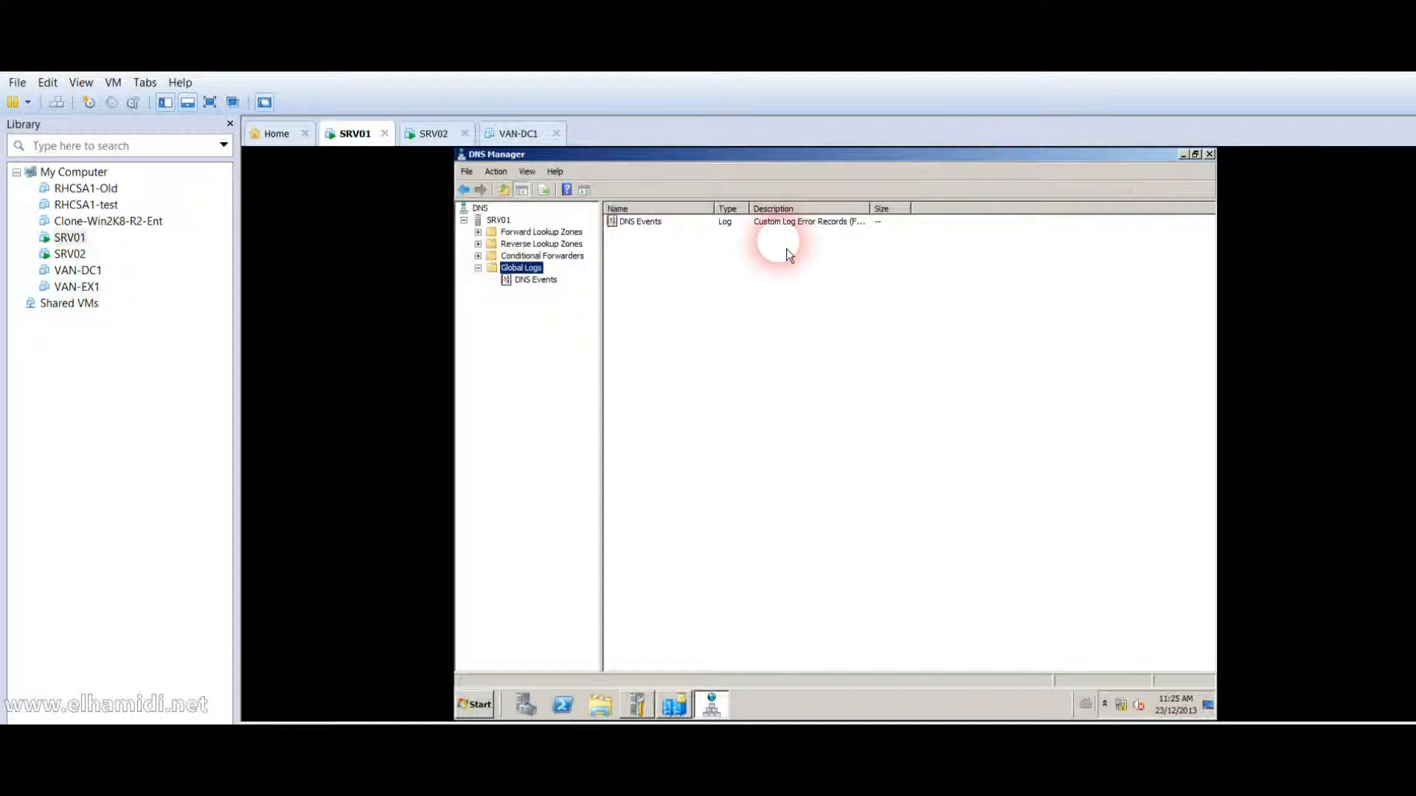
{"action": "double_click", "coordinate": [541, 244]}
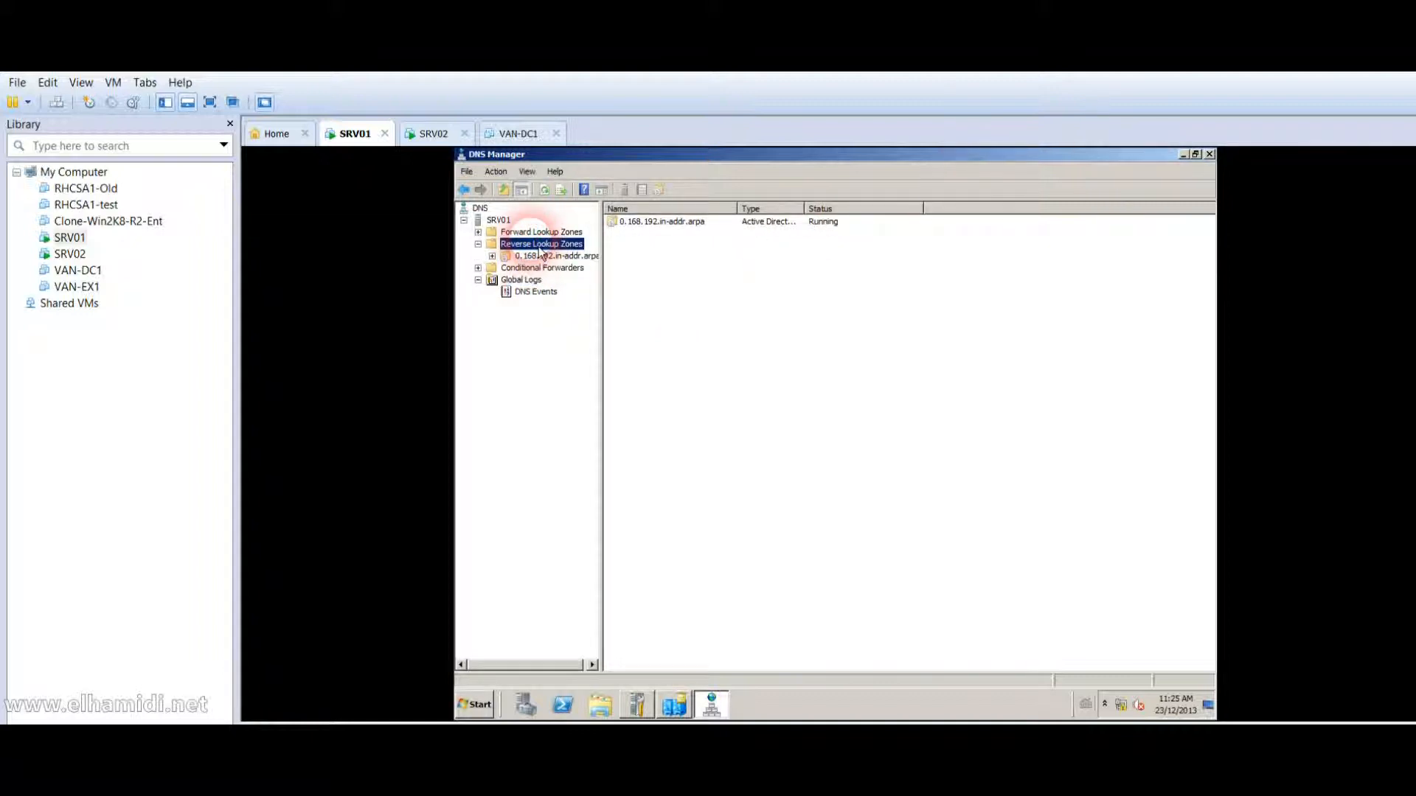
{"action": "double_click", "coordinate": [541, 231]}
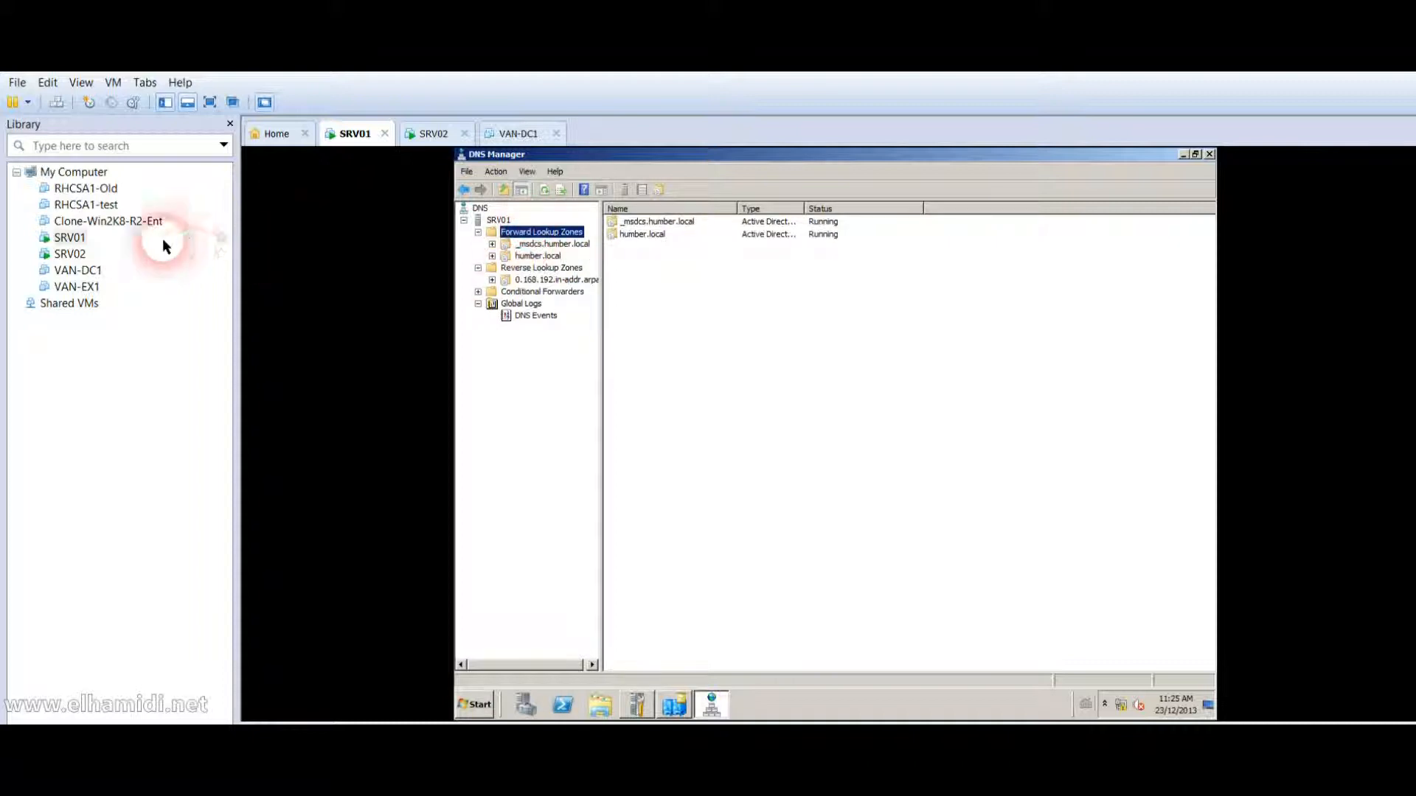
Switch to SRV02 and run dcpromo from the Start menu search box.
{"action": "left_click", "coordinate": [82, 254]}
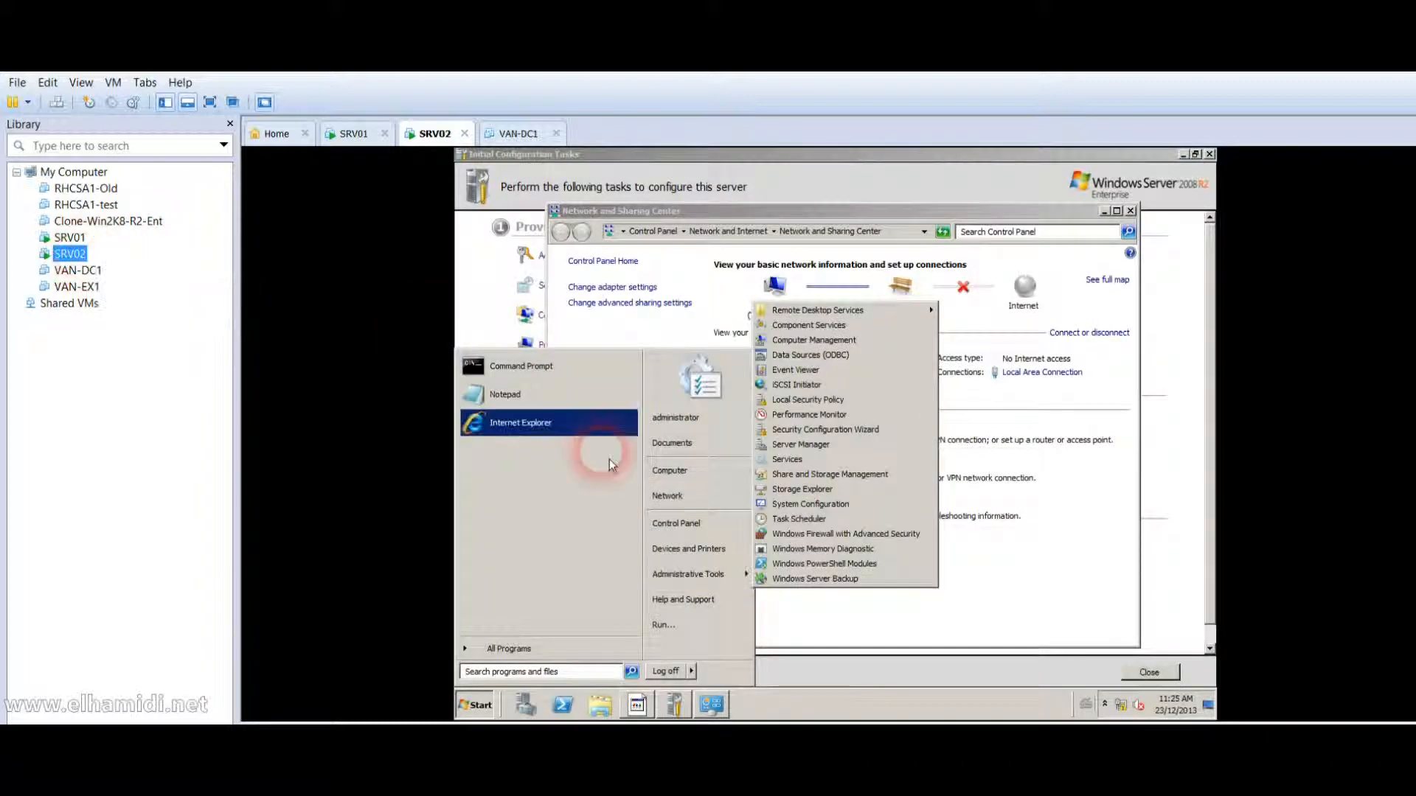
{"action": "left_click", "coordinate": [561, 674]}
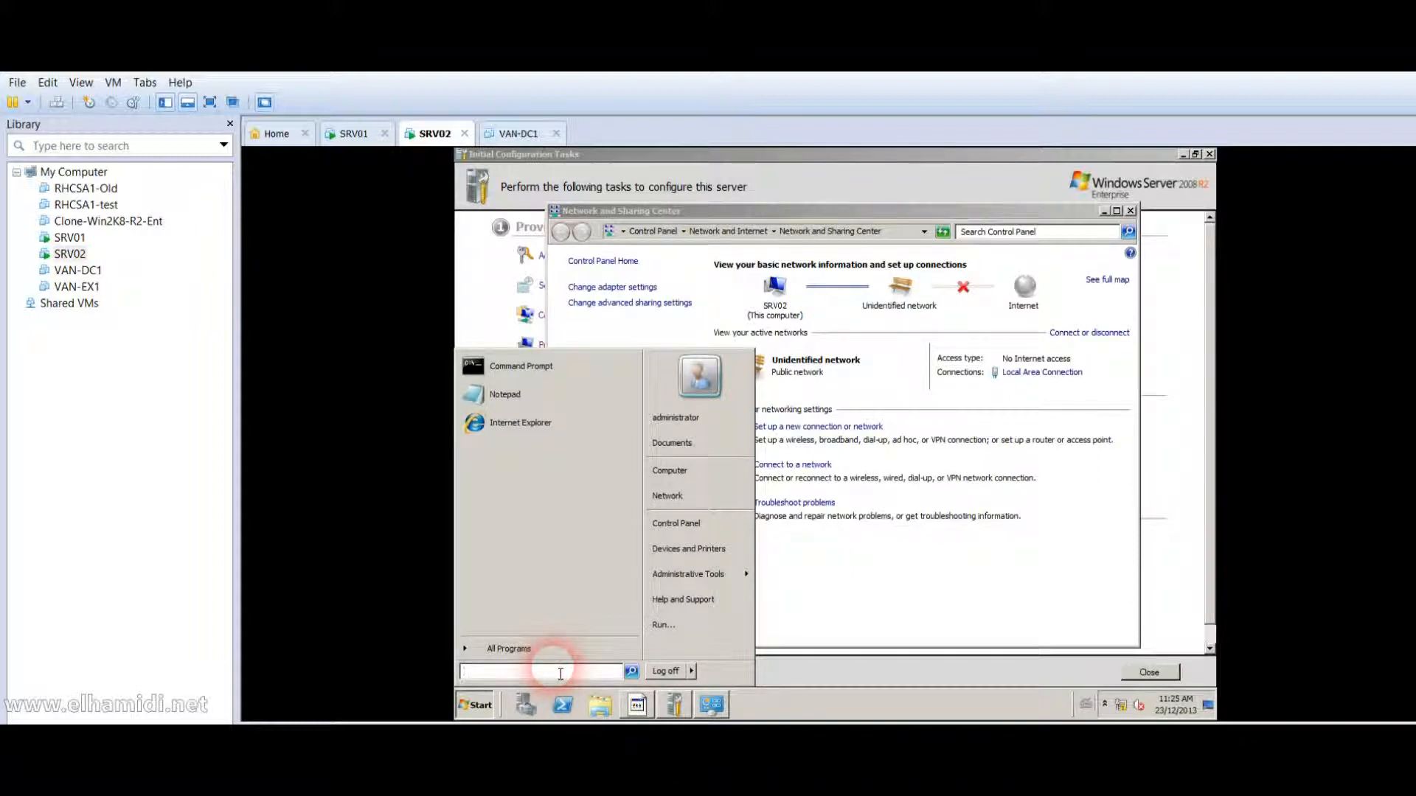
{"action": "type", "text": "dcpromo"}
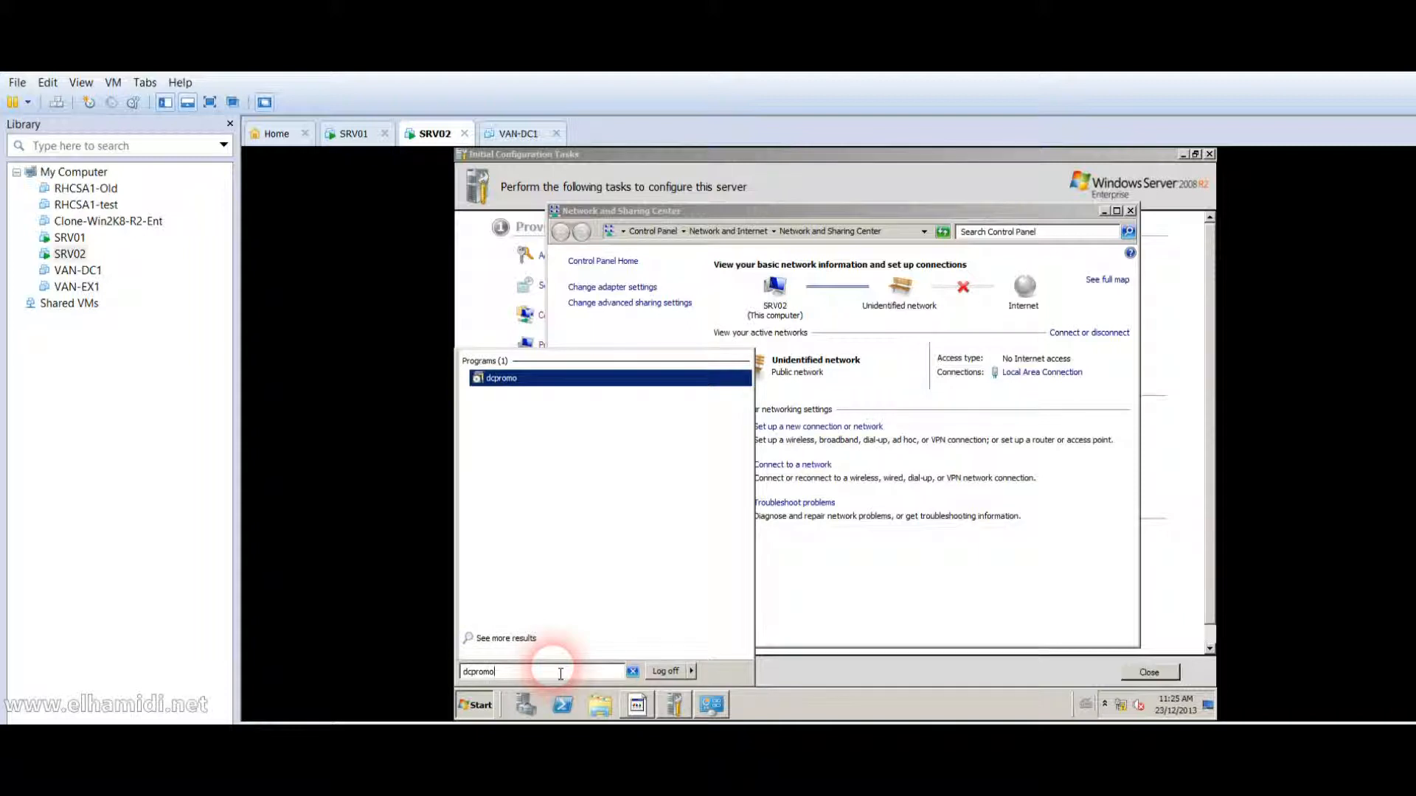
{"action": "key", "text": "Return"}
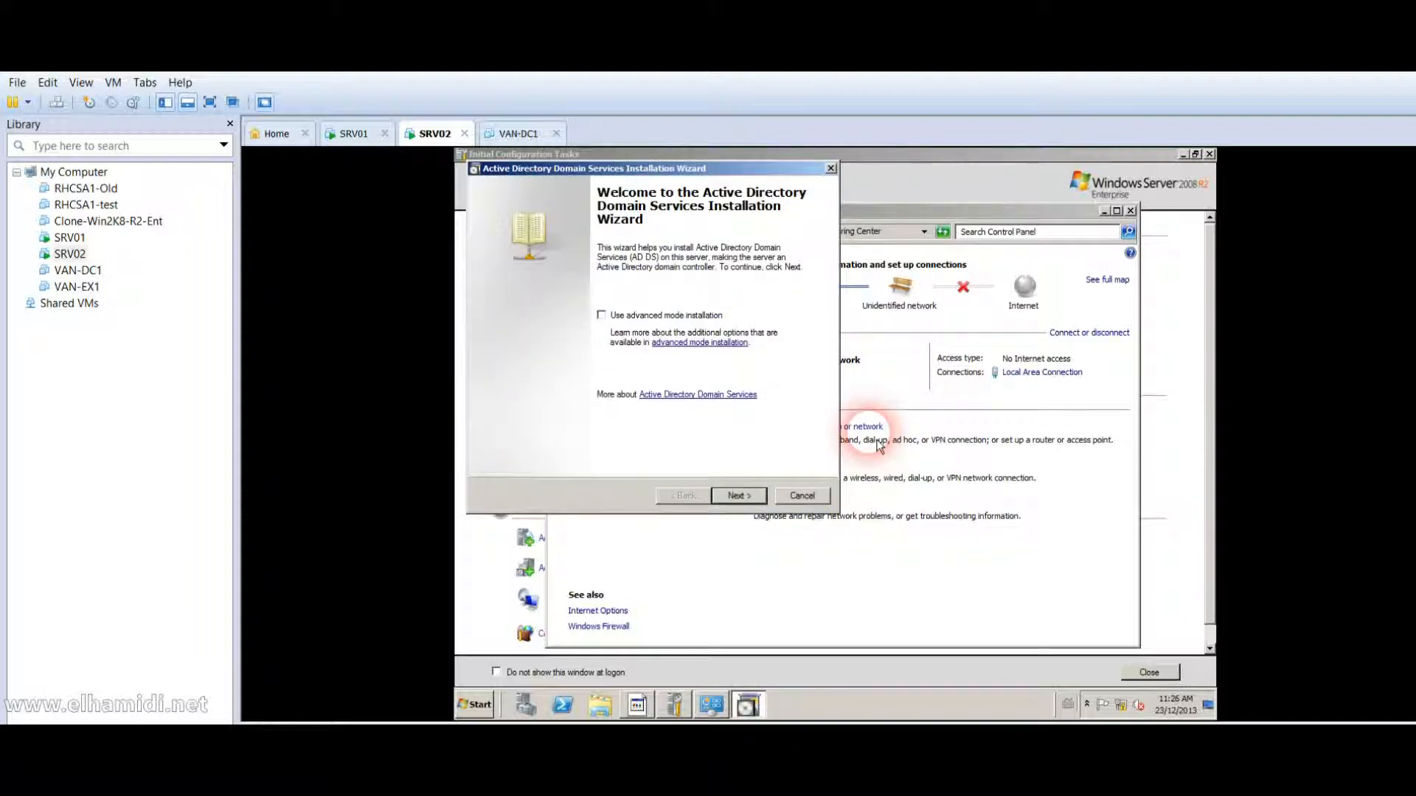
Set the wizard to add a domain controller to the existing humber.local domain with current credentials.
{"action": "left_click", "coordinate": [737, 497]}
{"action": "left_click", "coordinate": [738, 496]}
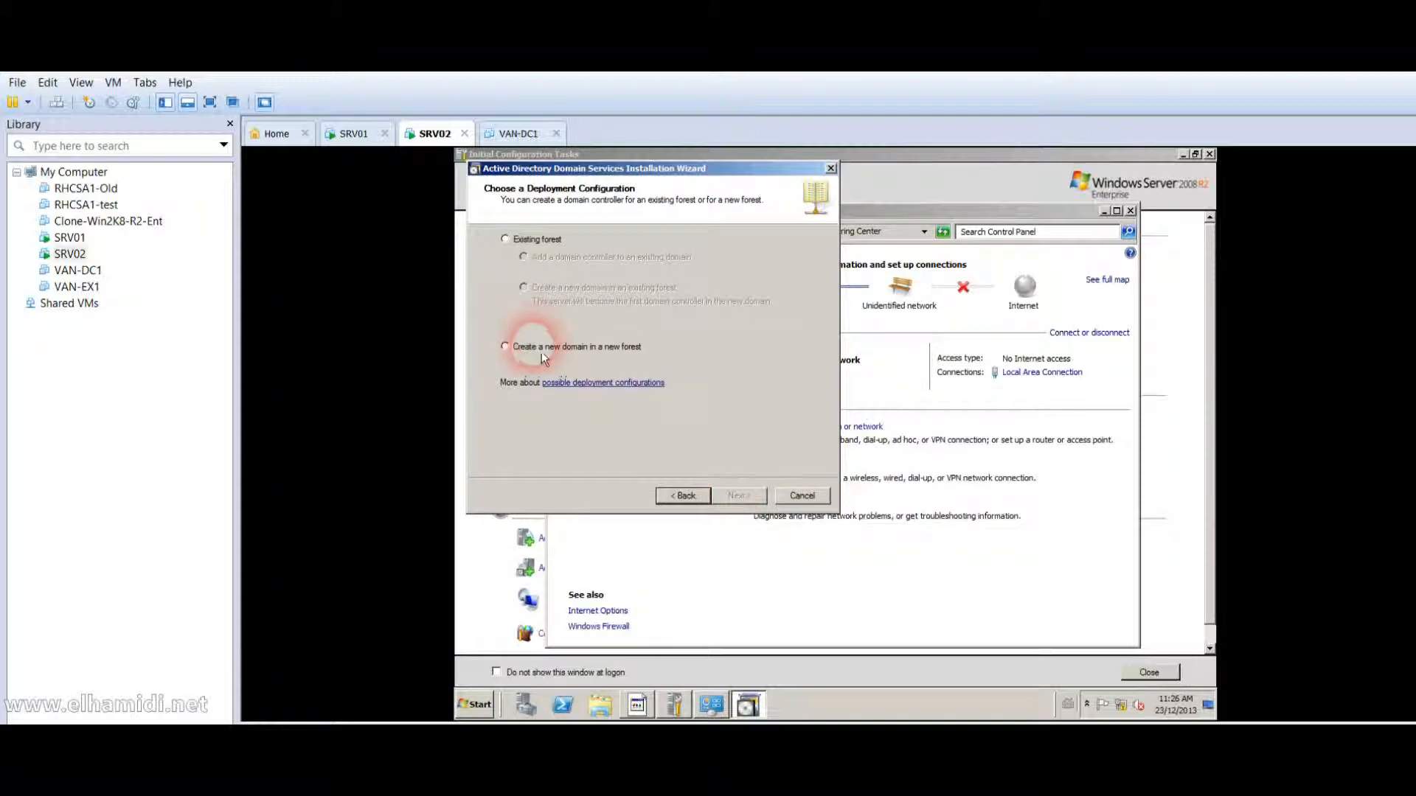
{"action": "left_click", "coordinate": [546, 248]}
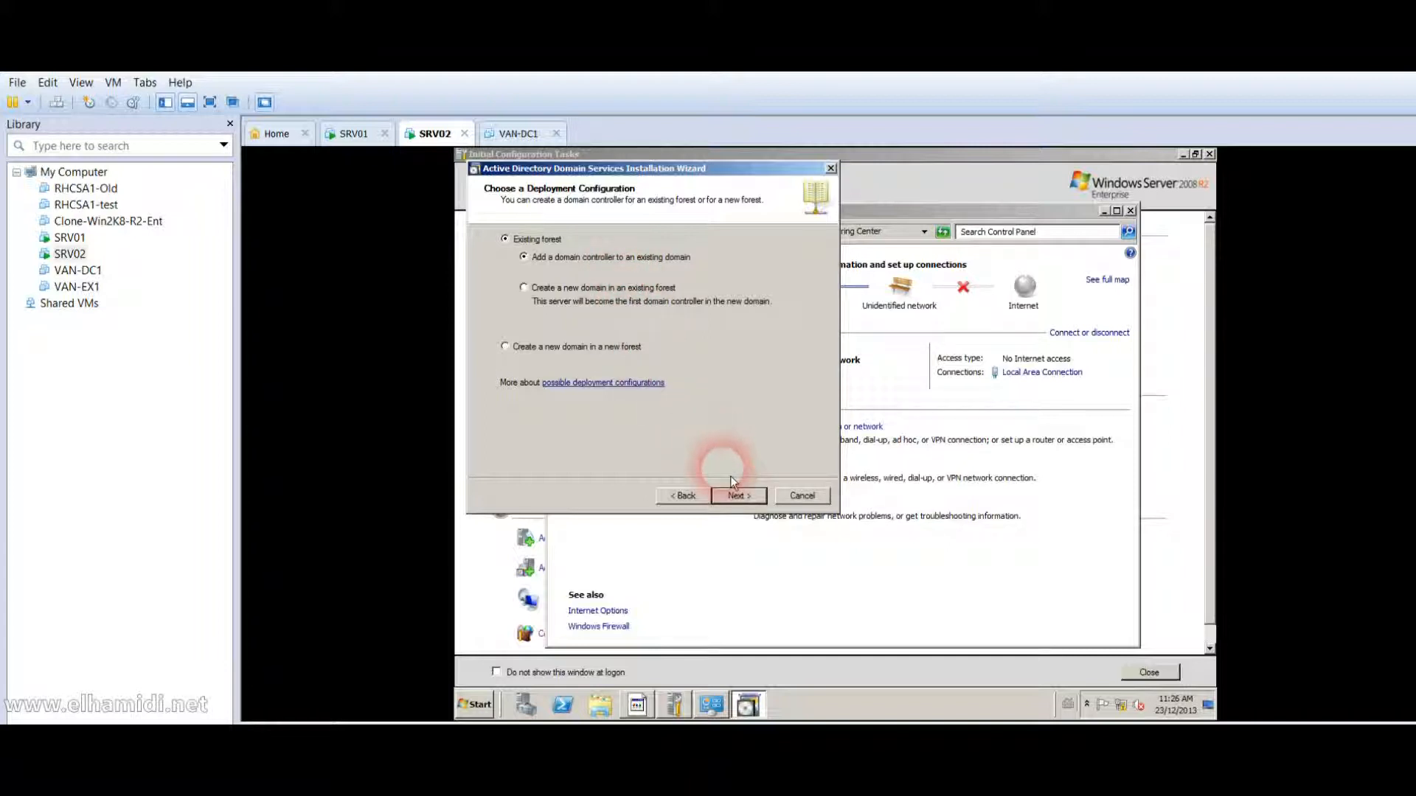
{"action": "left_click", "coordinate": [739, 497]}
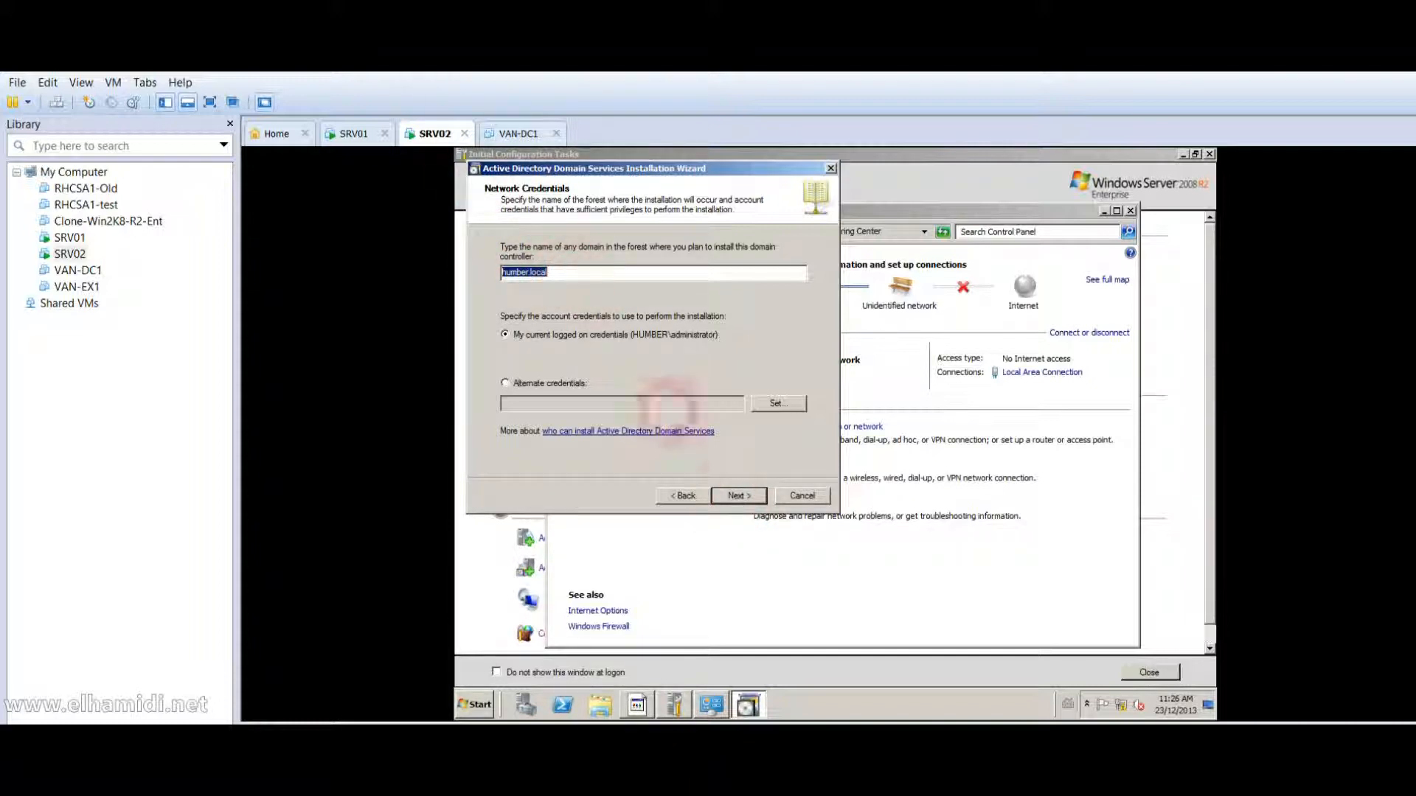
{"action": "left_click", "coordinate": [739, 497]}
{"action": "left_click", "coordinate": [739, 497]}
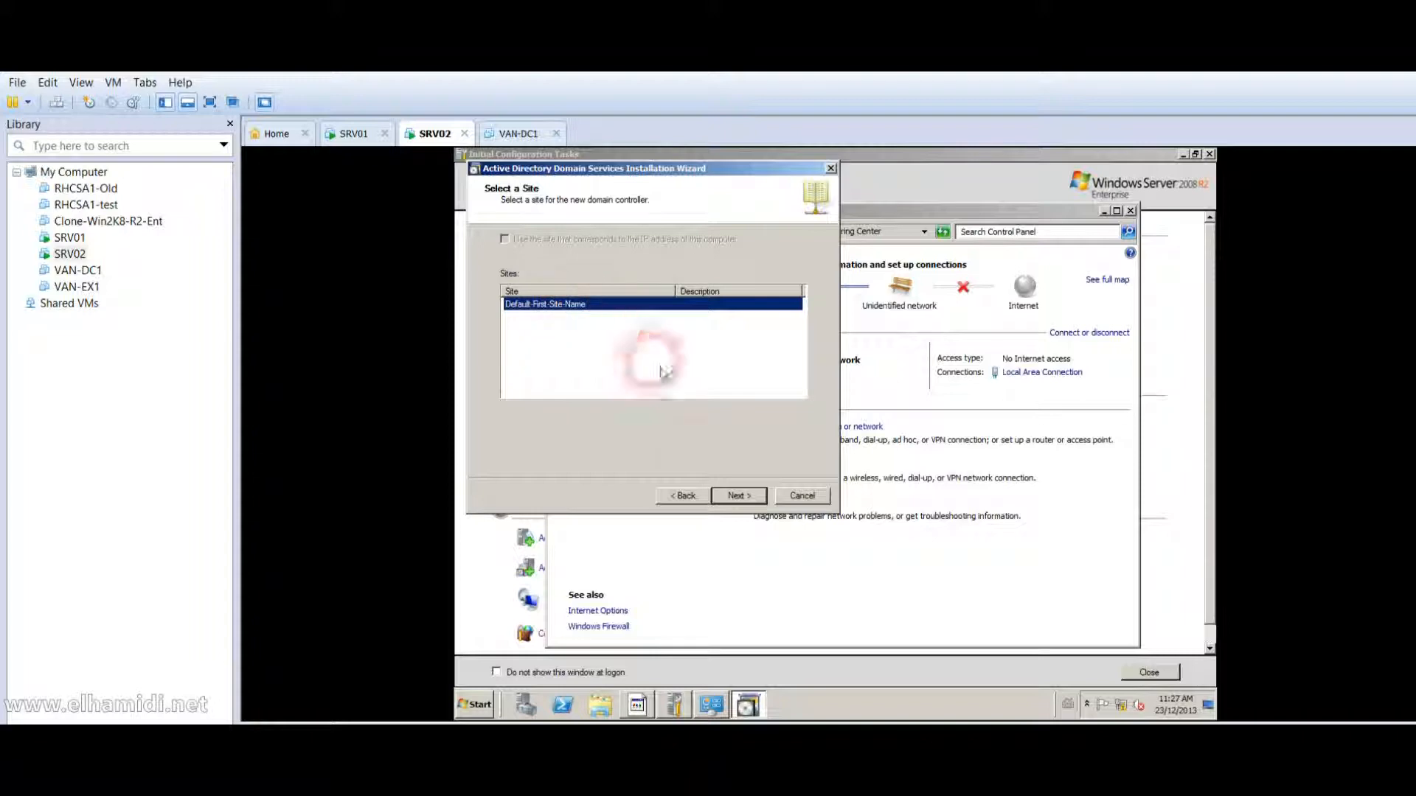
Accept Default-First-Site-Name as the site for SRV02's domain controller.
{"action": "left_click", "coordinate": [743, 496]}
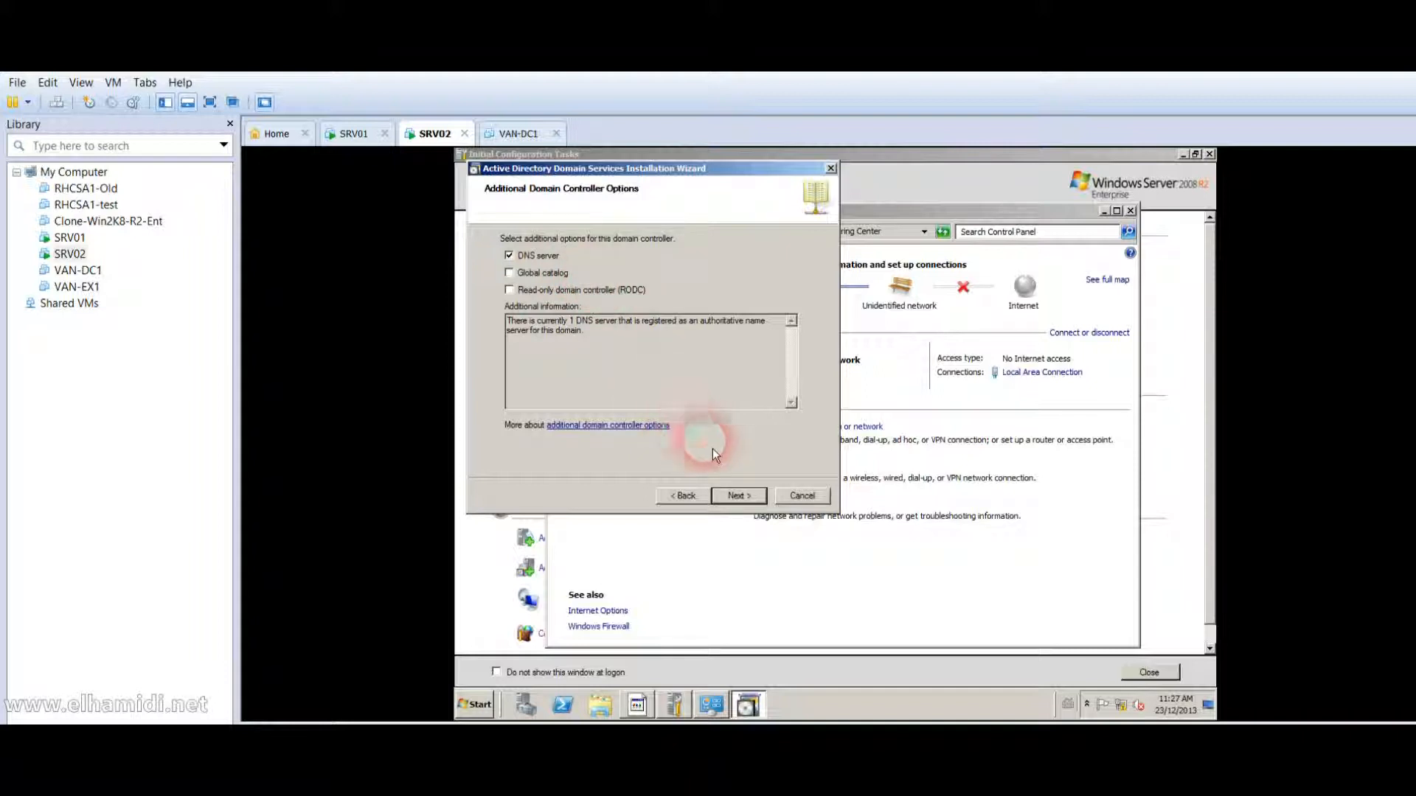
Move past the domain controller options, leaving the infrastructure master role untransferred and skipping DNS delegation.
{"action": "left_click", "coordinate": [744, 504]}
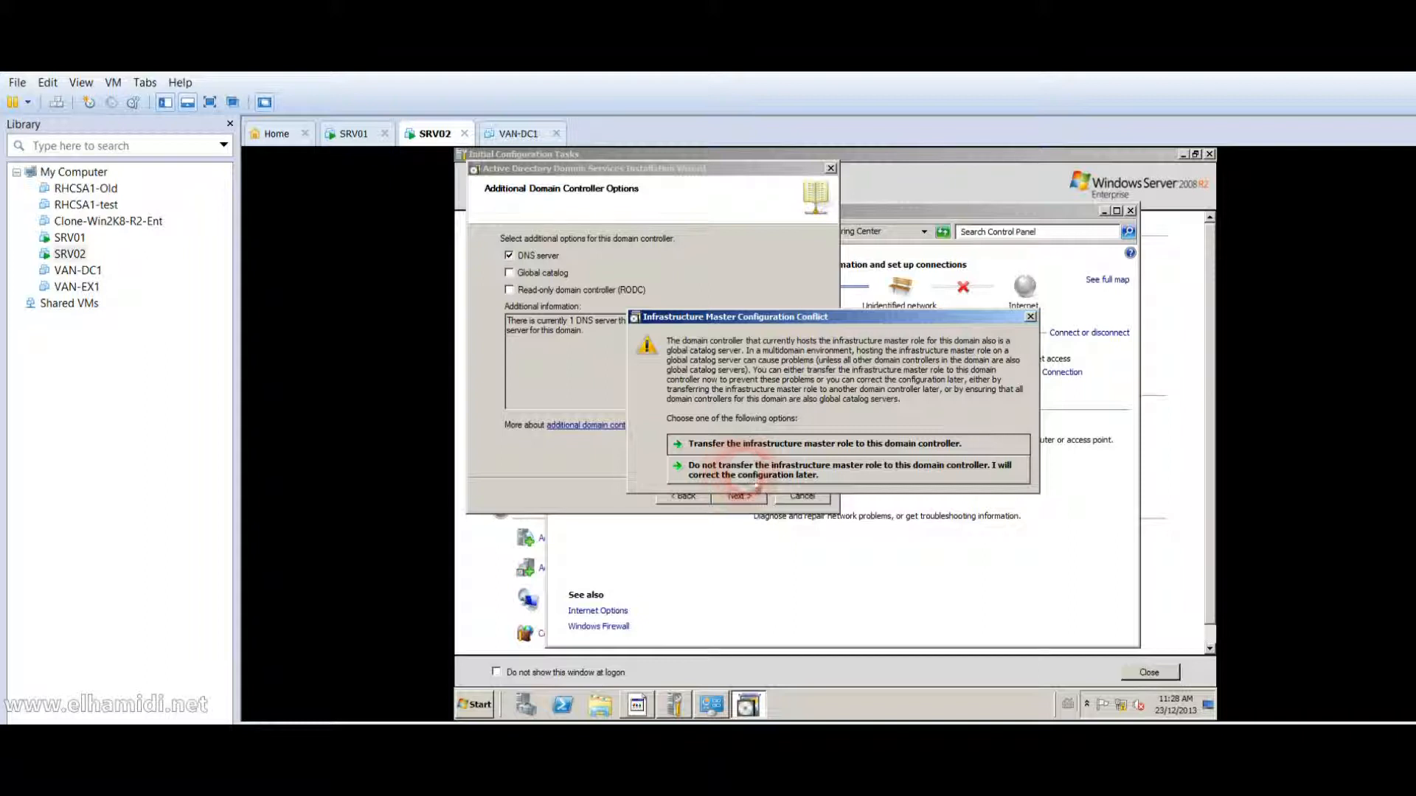
{"action": "left_click", "coordinate": [877, 481]}
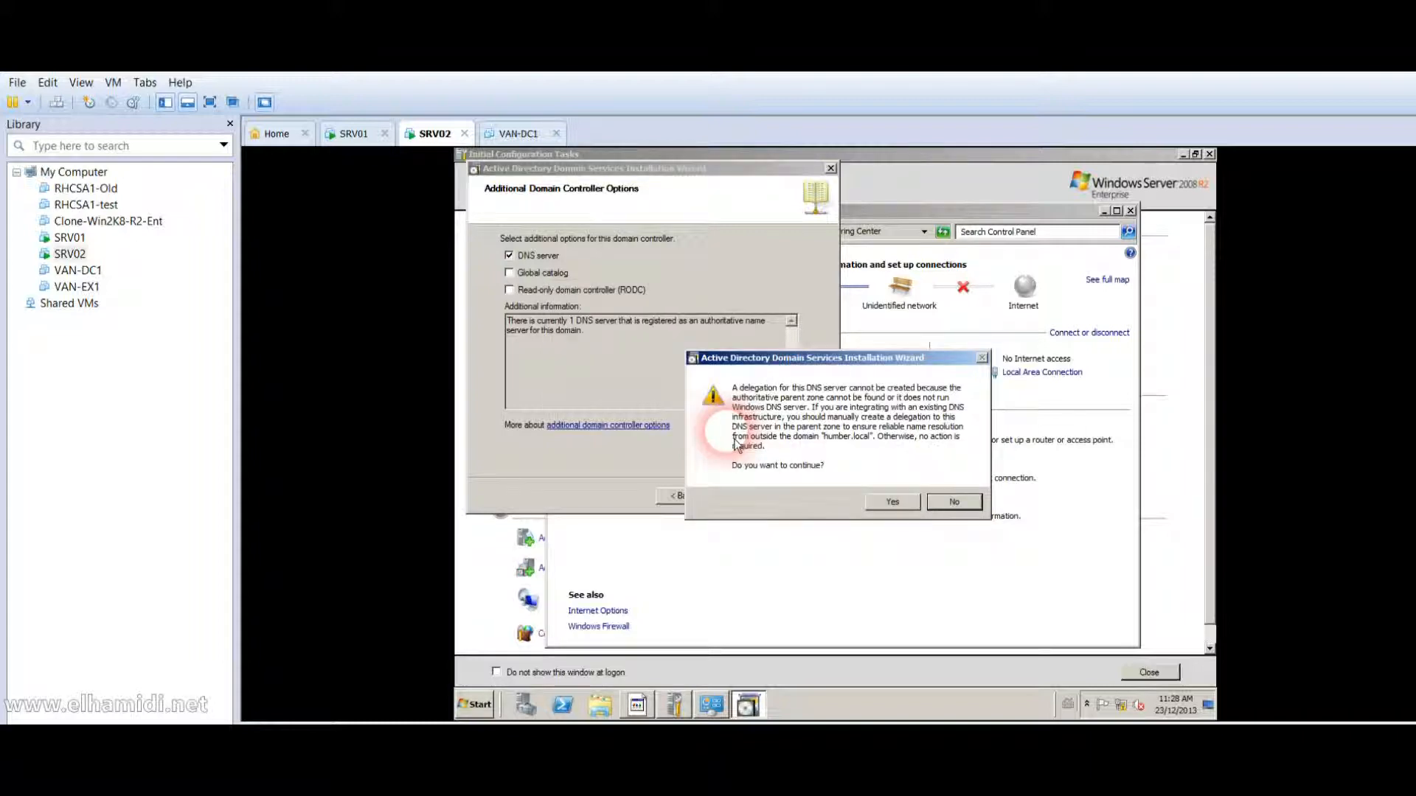
{"action": "left_click", "coordinate": [978, 503]}
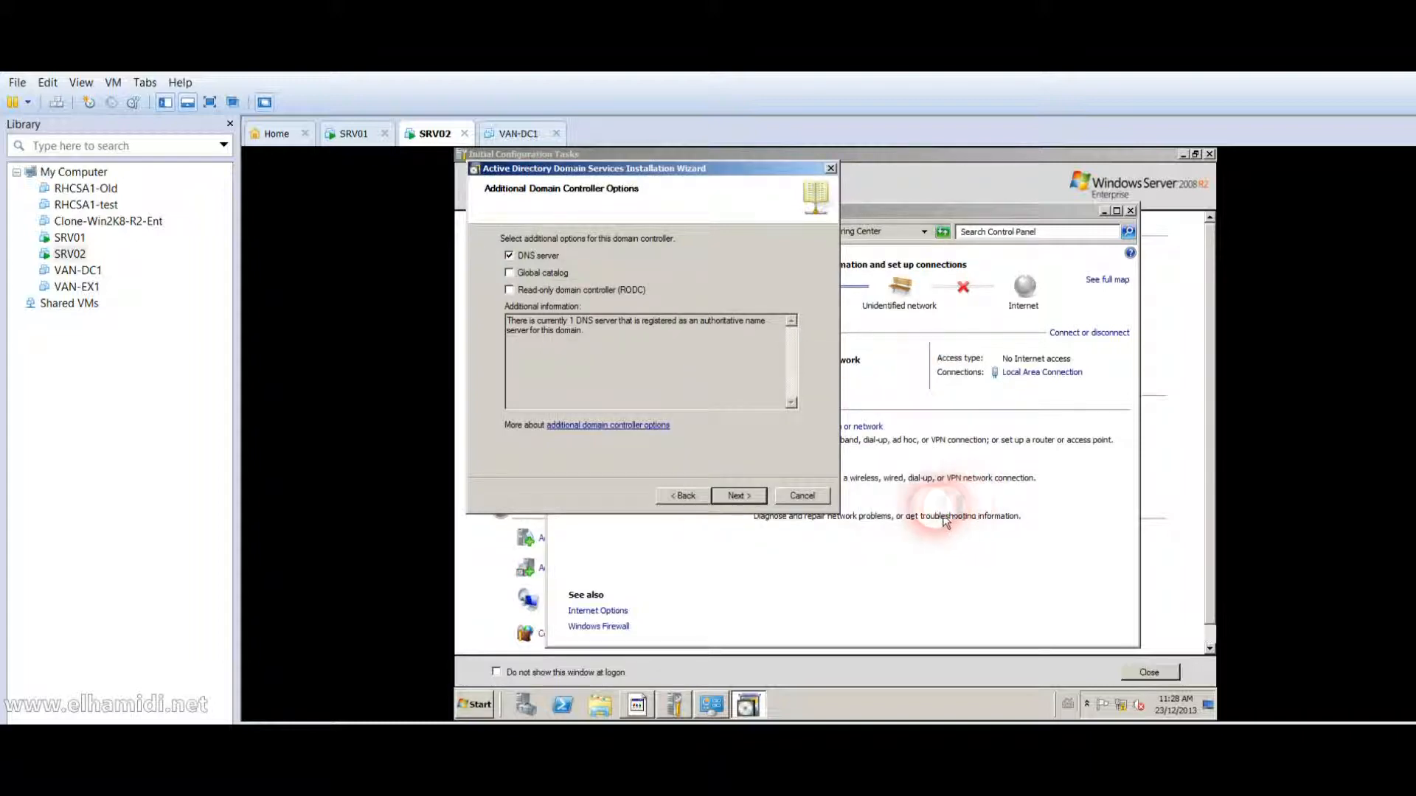
{"action": "left_click", "coordinate": [738, 497]}
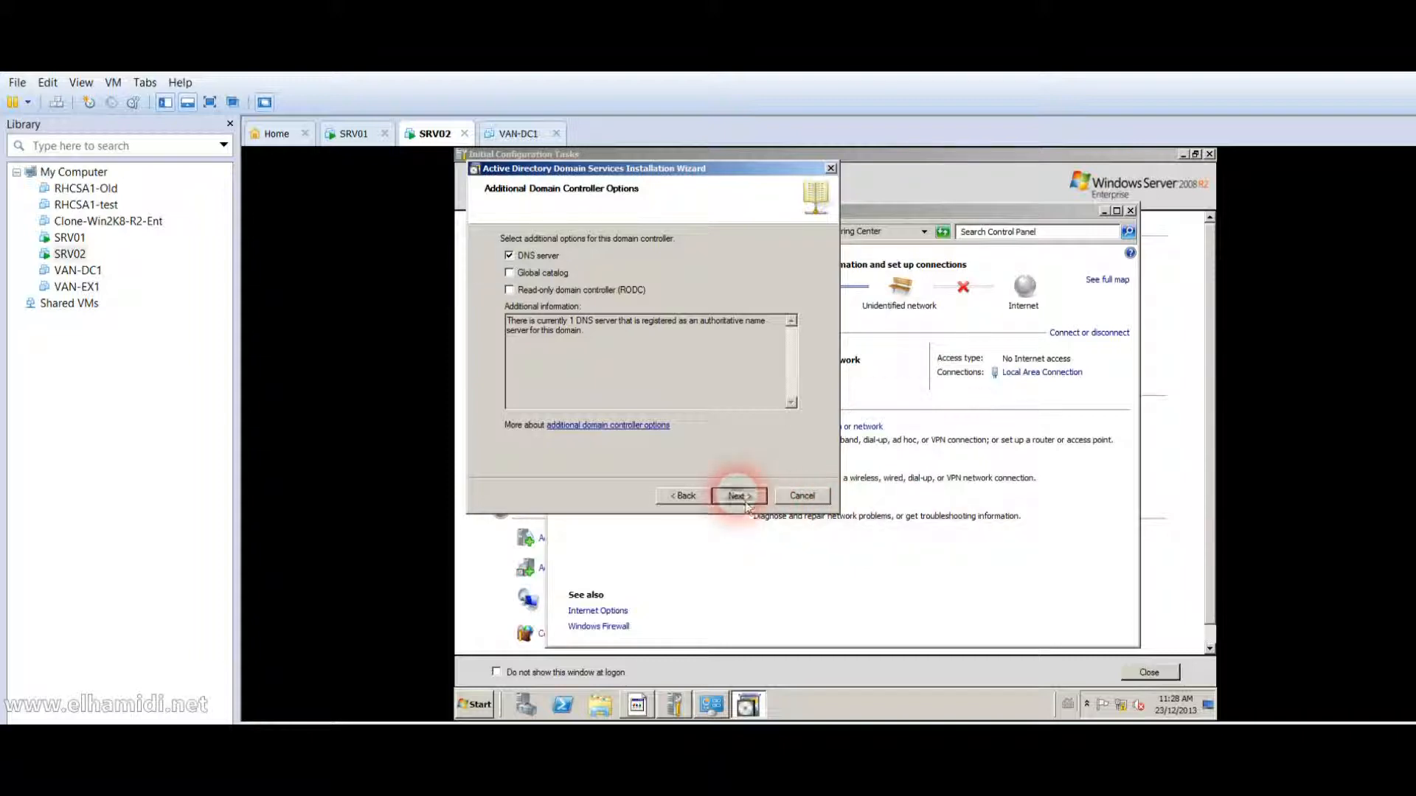
{"action": "left_click", "coordinate": [754, 481]}
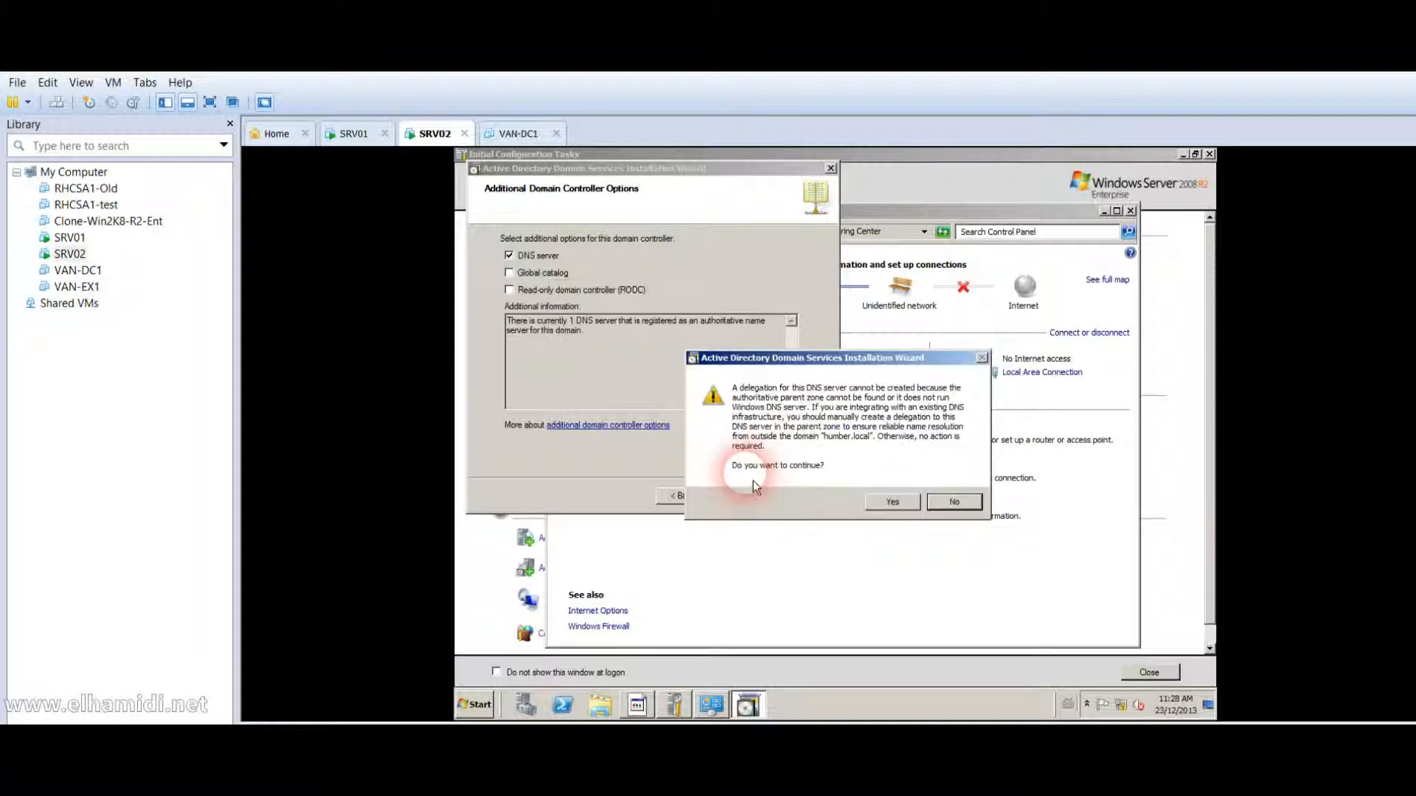
{"action": "left_click", "coordinate": [907, 509]}
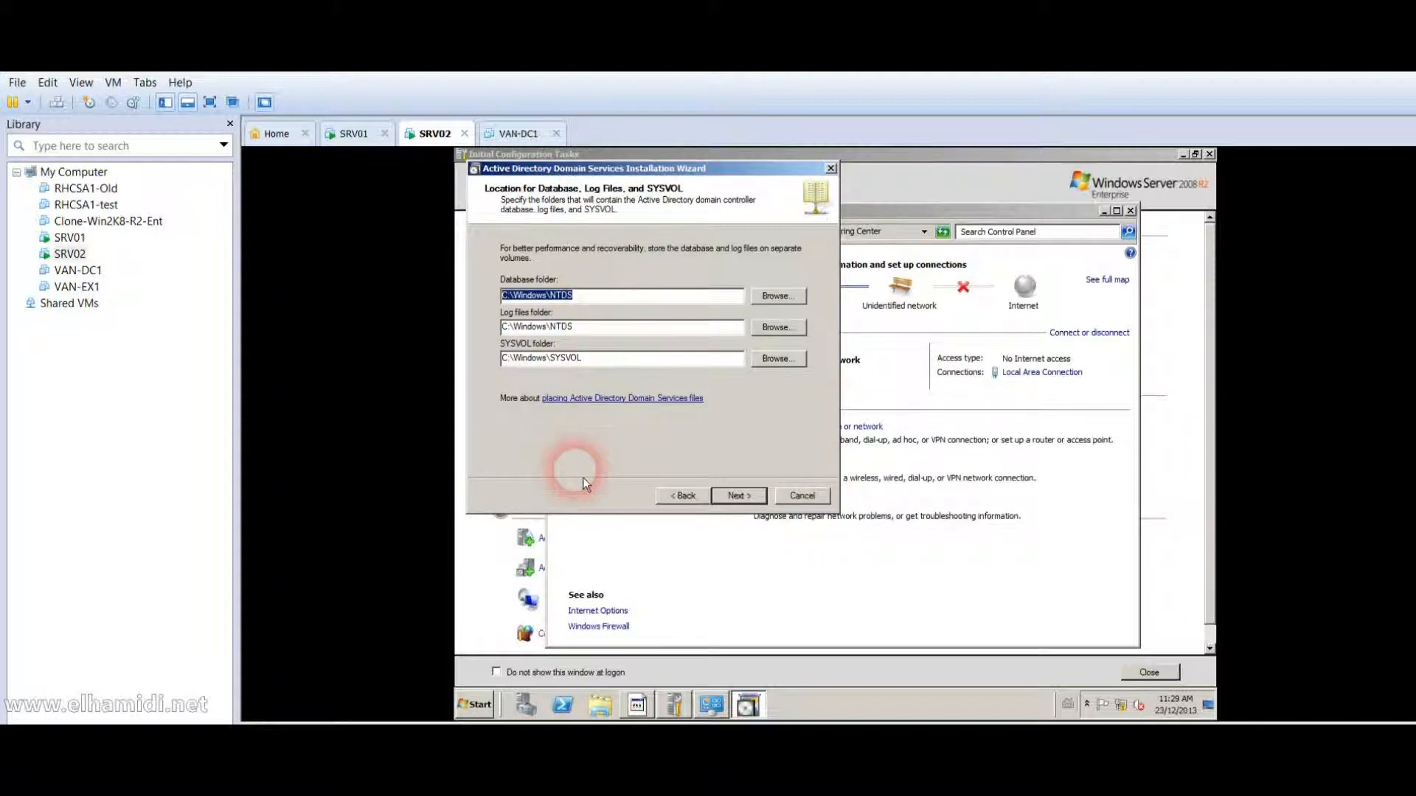
Open SRV02's network location through Start search with \\, then close that window.
{"action": "left_click", "coordinate": [483, 706]}
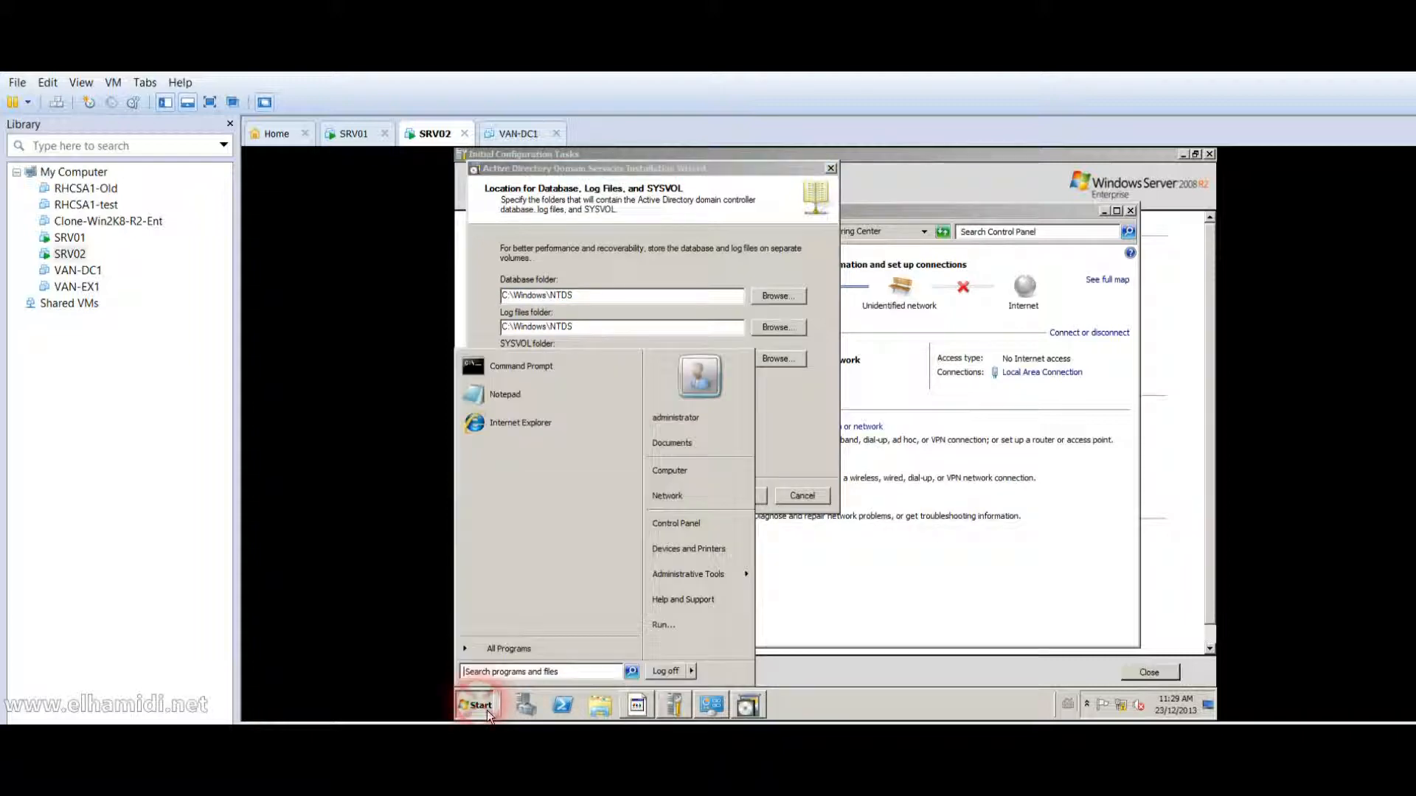
{"action": "type", "text": "\\"}
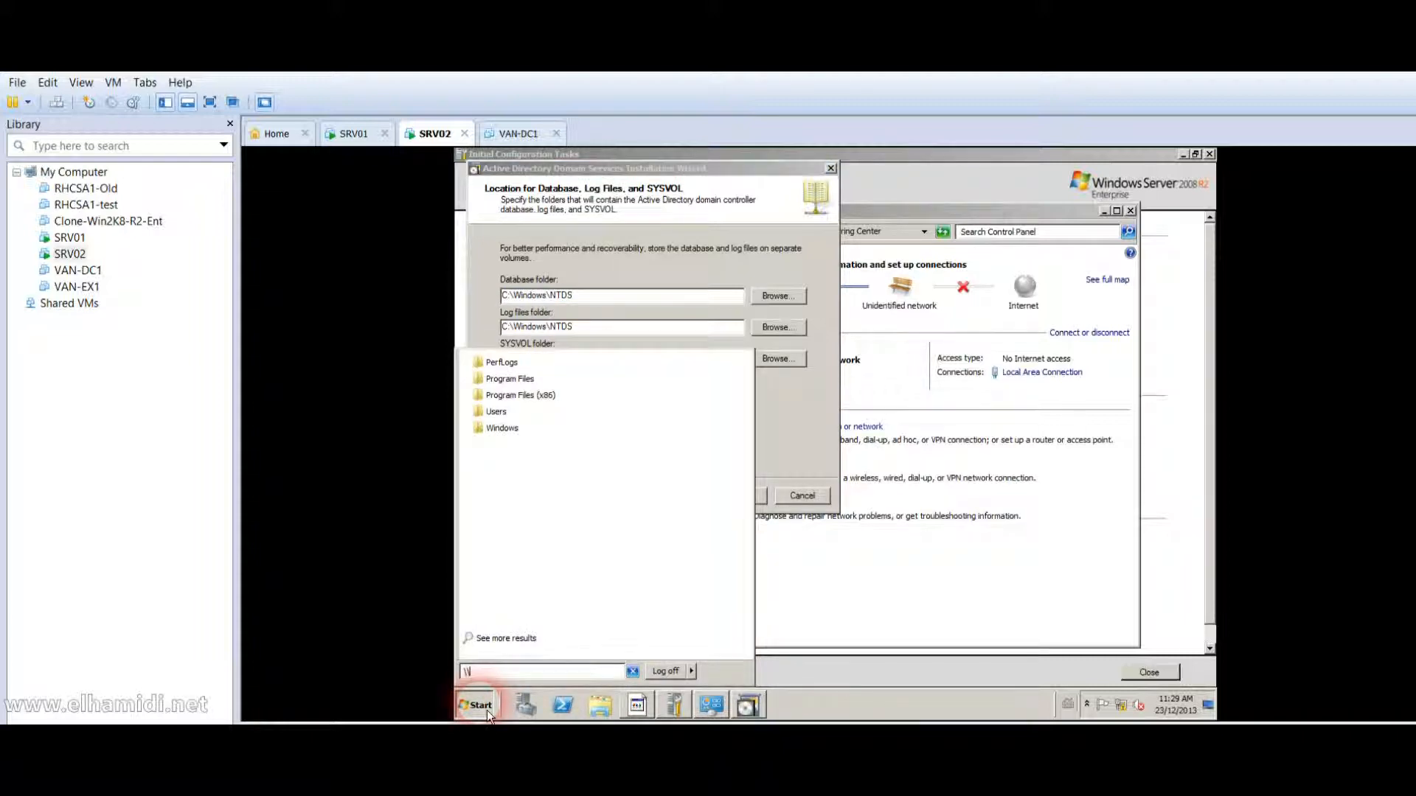
{"action": "type", "text": "\\"}
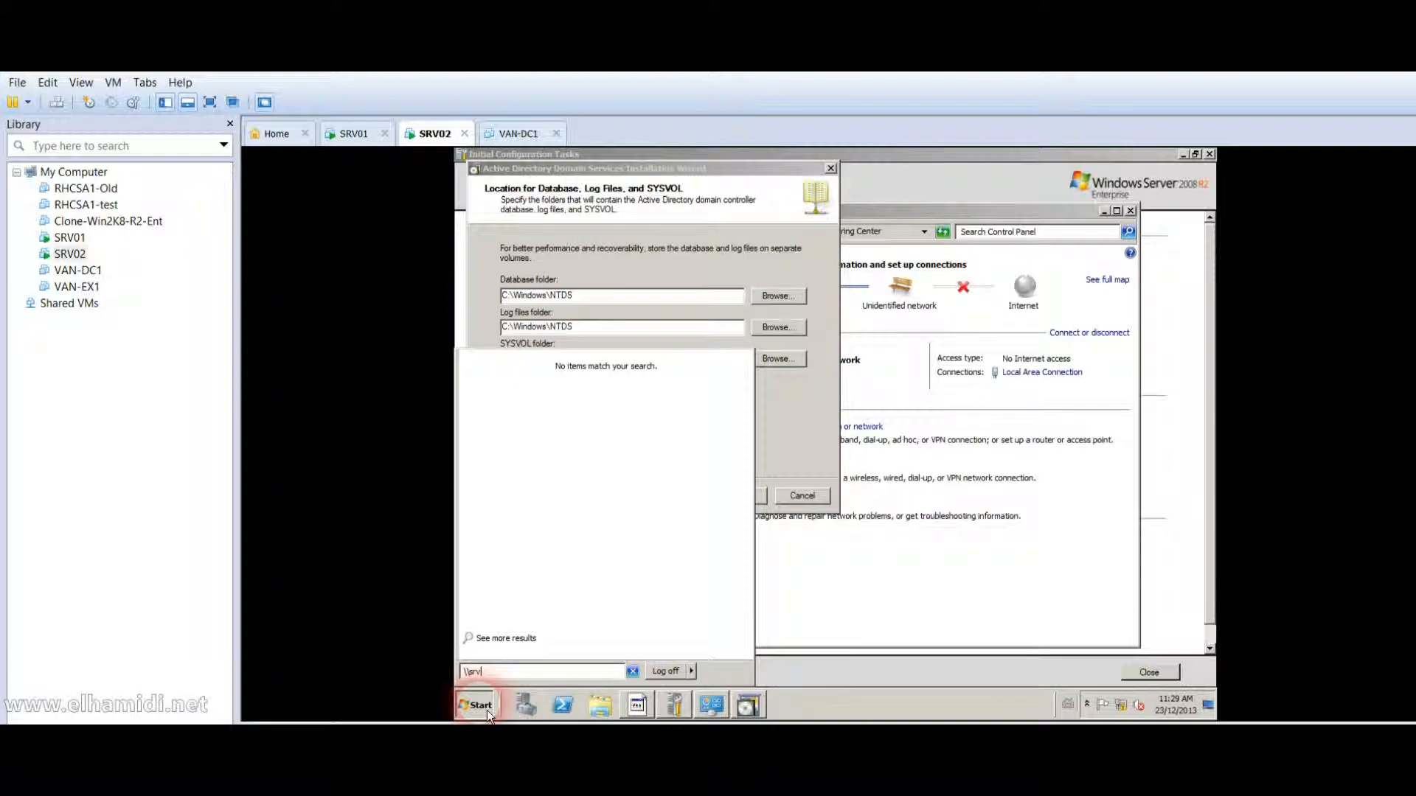
{"action": "key", "text": "Return"}
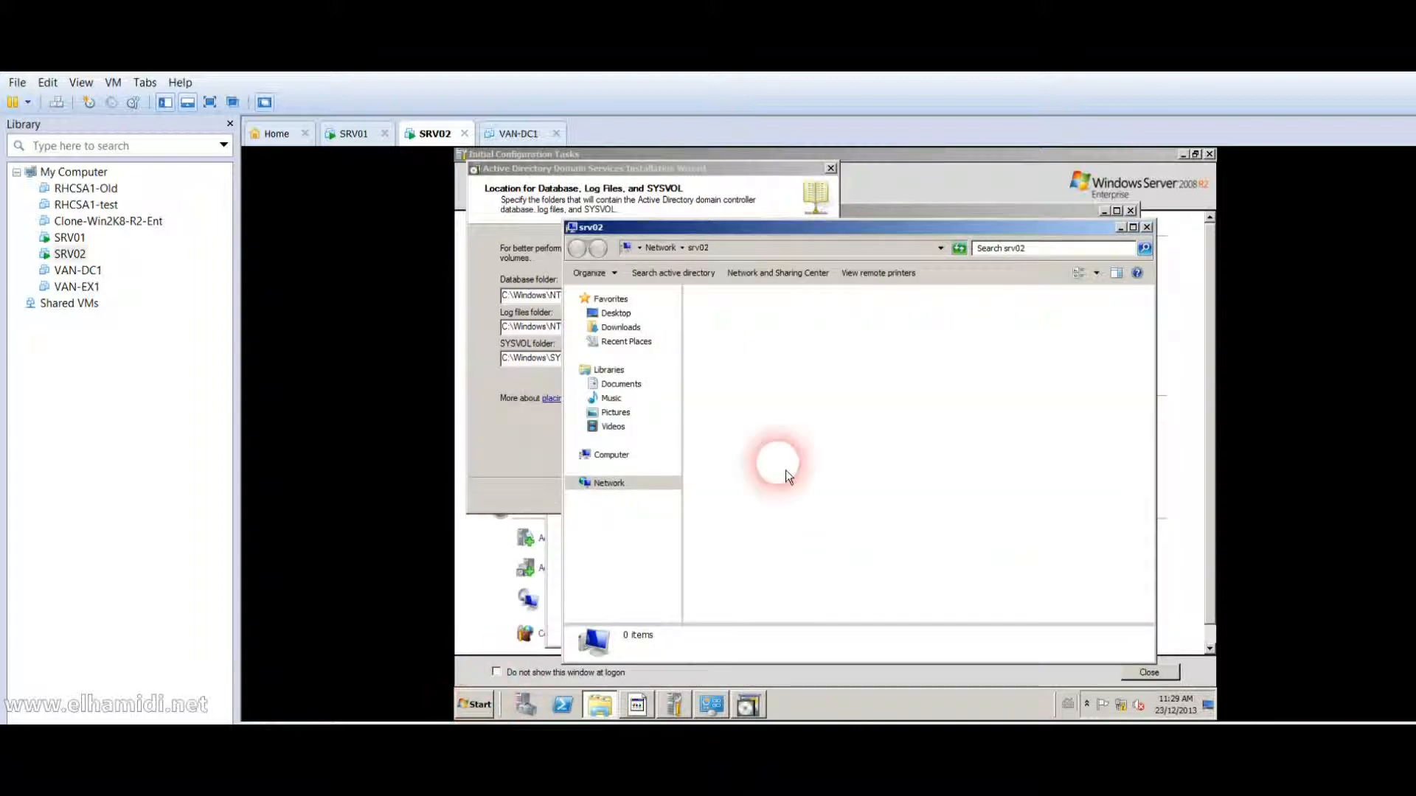
{"action": "left_click", "coordinate": [1148, 228]}
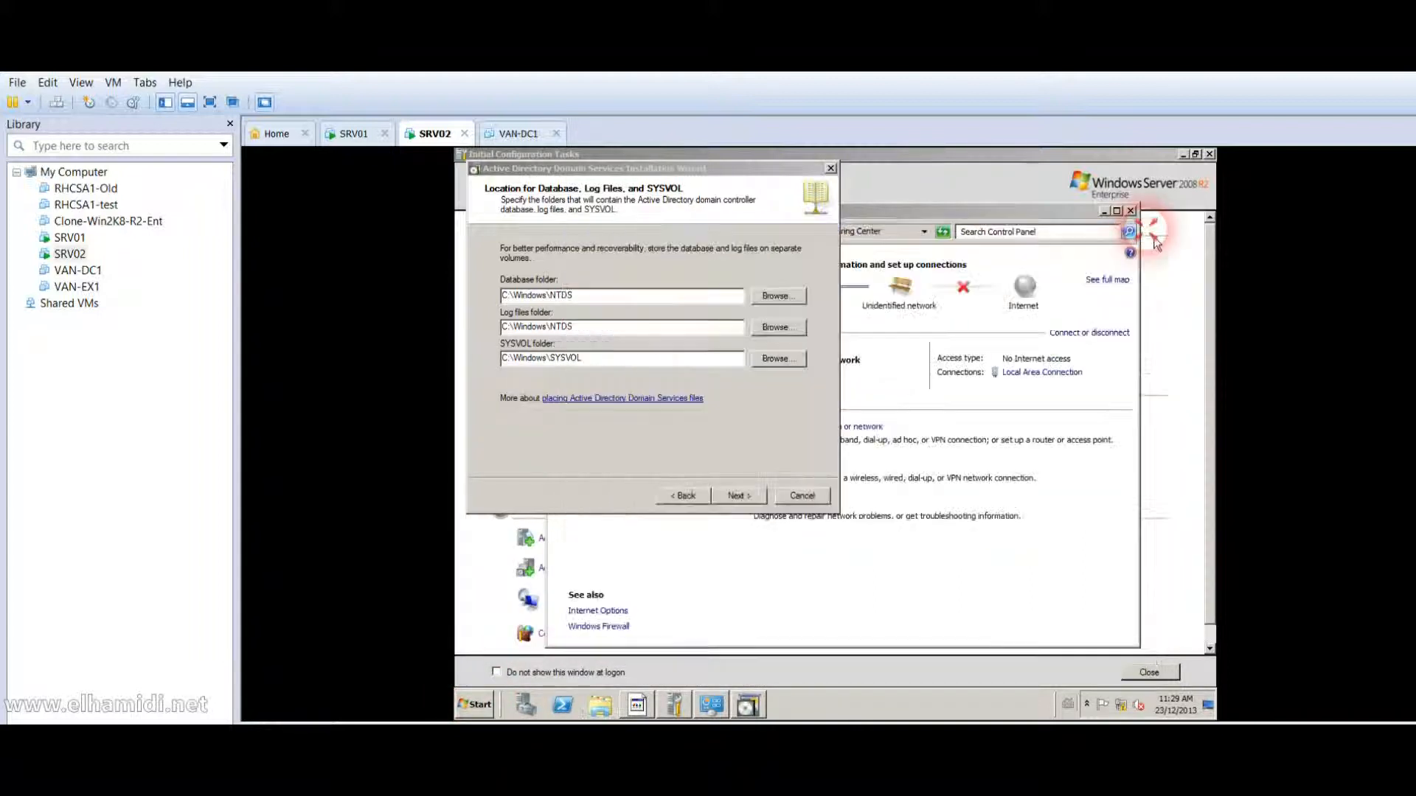
Keep the default NTDS and SYSVOL folders, set the restore mode password, and start the installation.
{"action": "left_click", "coordinate": [758, 500]}
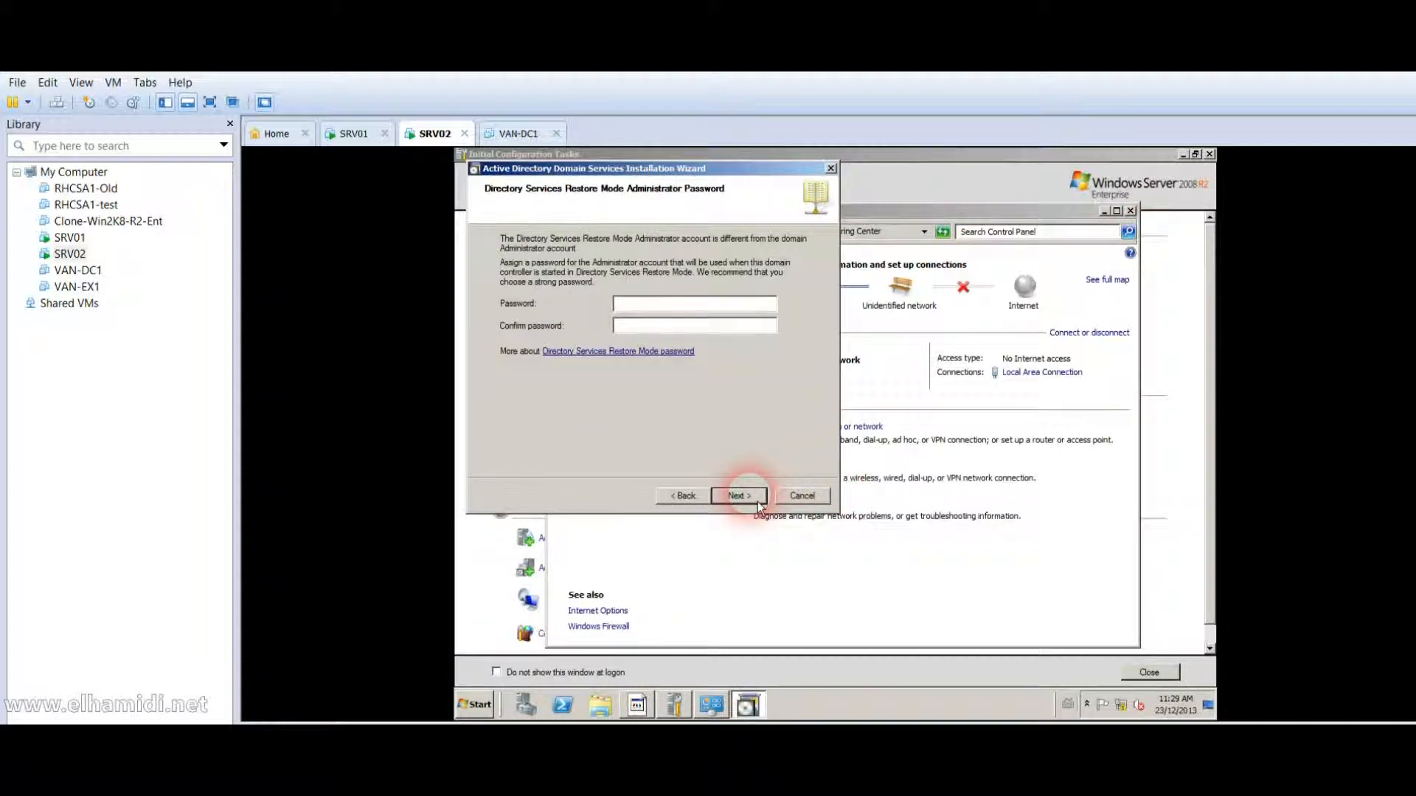
{"action": "type", "text": "Pa$$w0rd"}
{"action": "key", "text": "Tab"}
{"action": "type", "text": "Pa$$w0rd"}
{"action": "left_click", "coordinate": [757, 502]}
{"action": "left_click", "coordinate": [739, 495]}
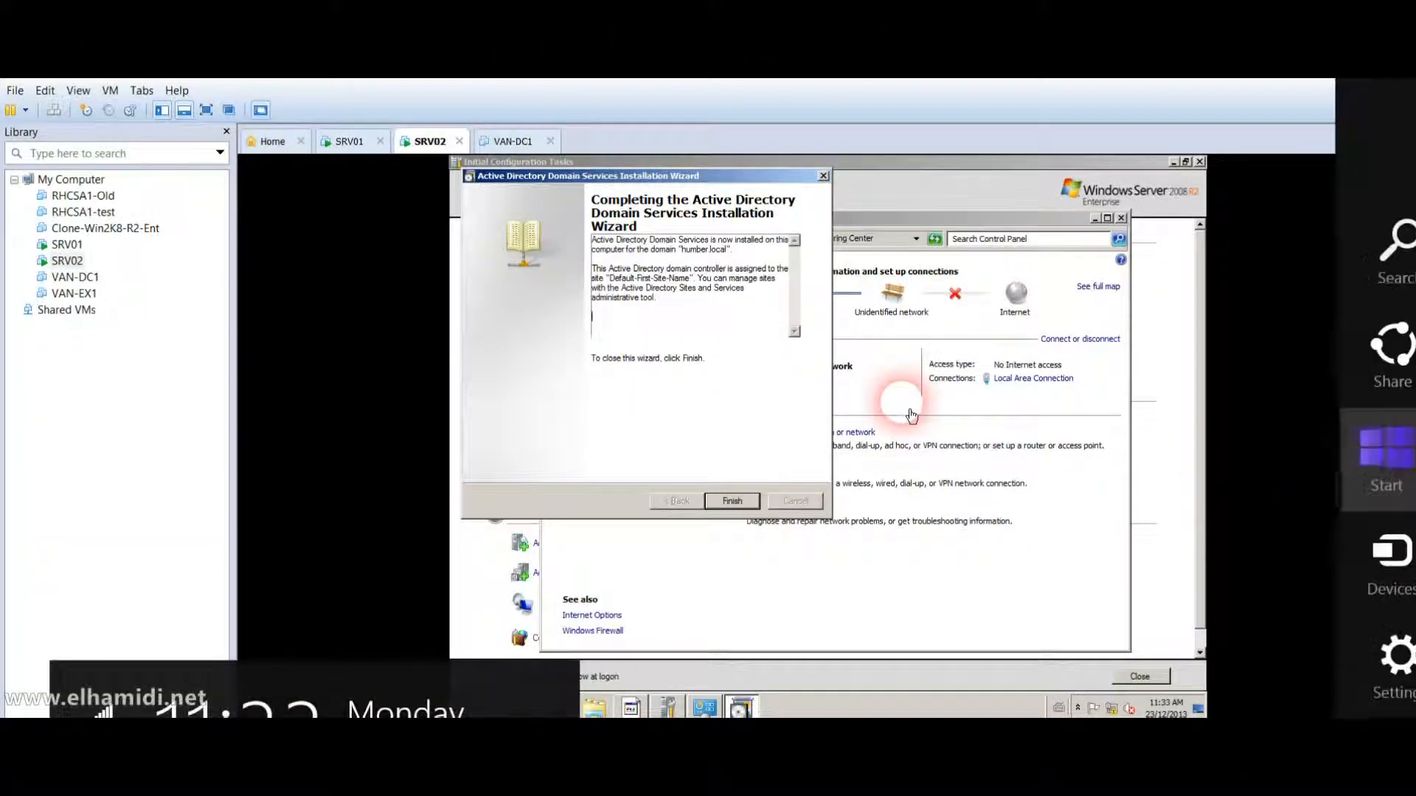
Close the completed AD DS wizard and restart SRV02 immediately.
{"action": "left_click", "coordinate": [701, 434]}
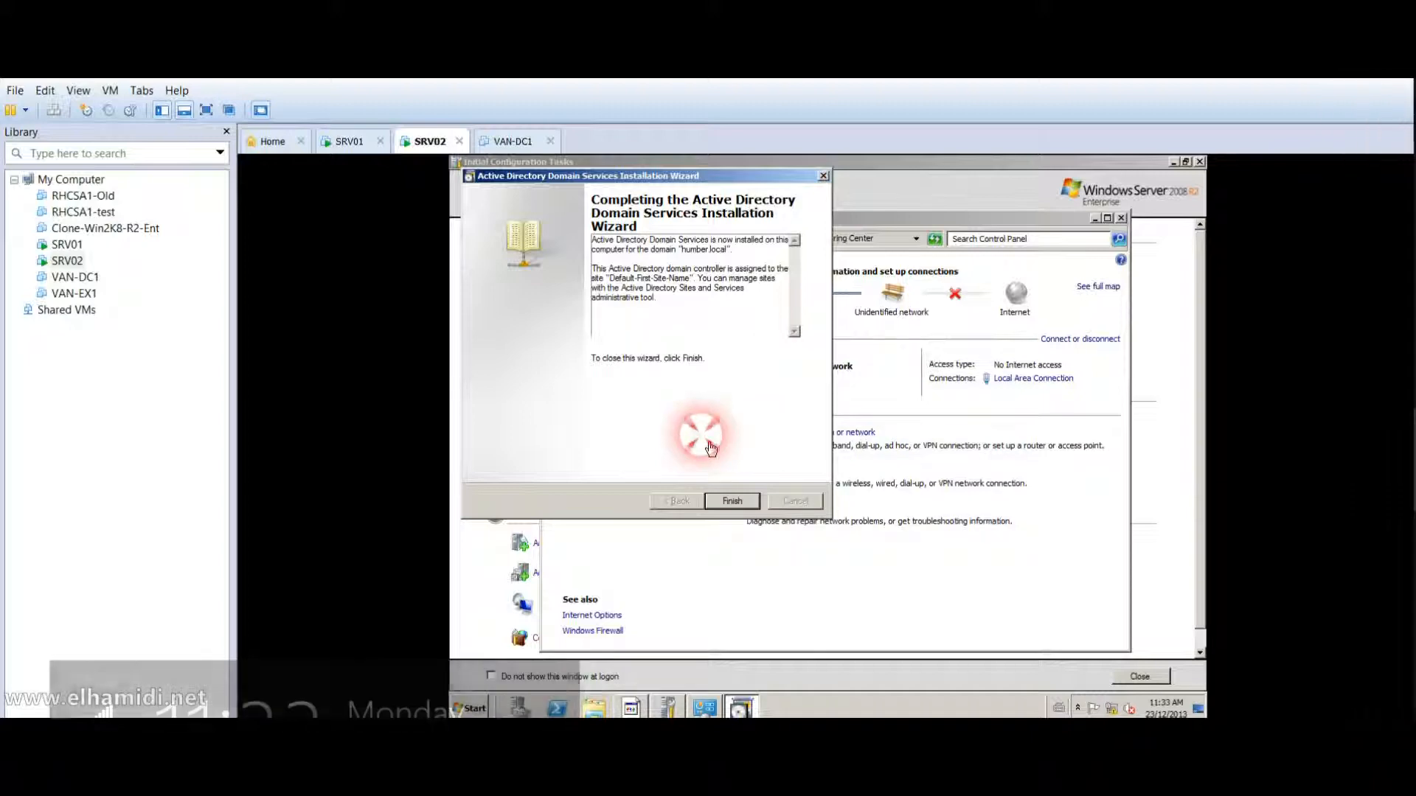
{"action": "left_click", "coordinate": [742, 507]}
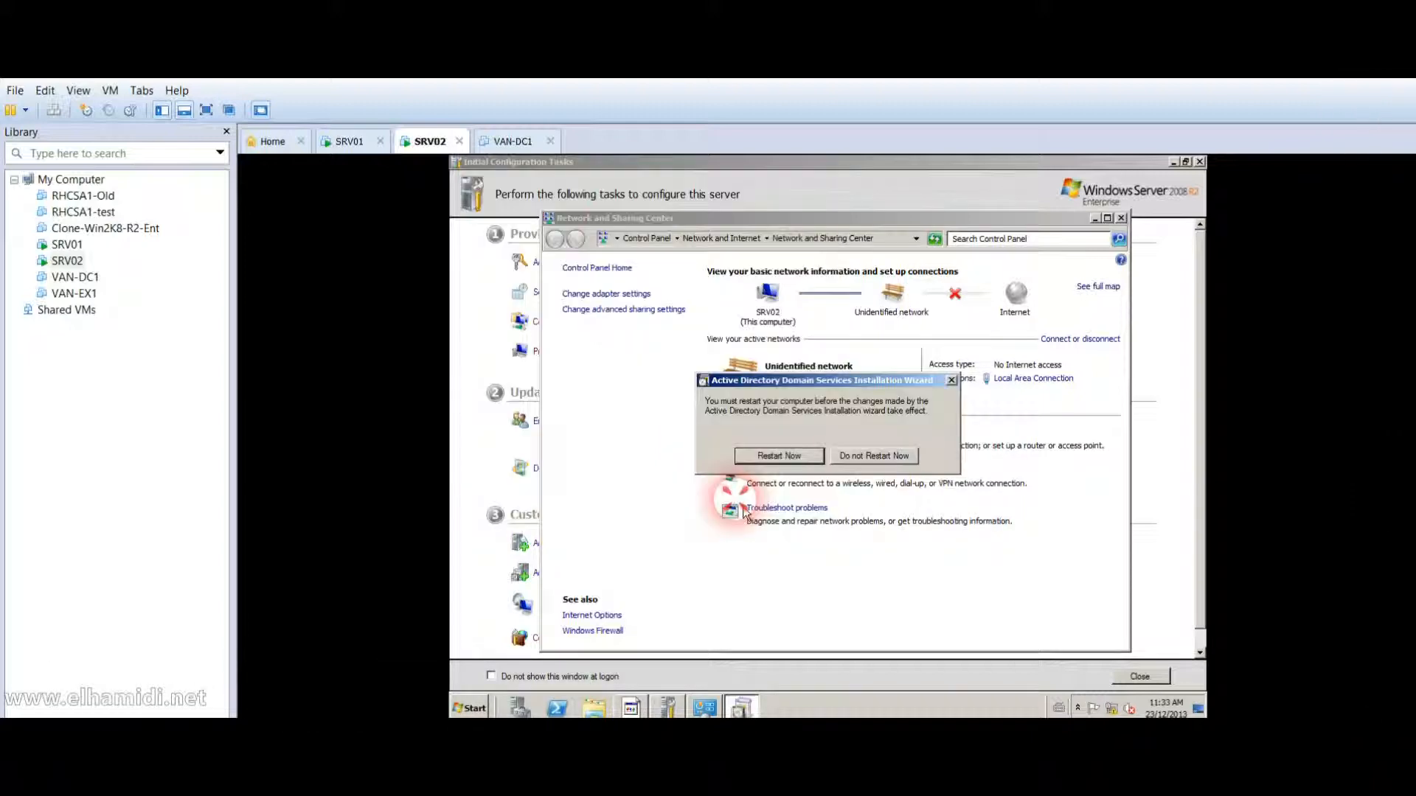
{"action": "left_click", "coordinate": [790, 463]}
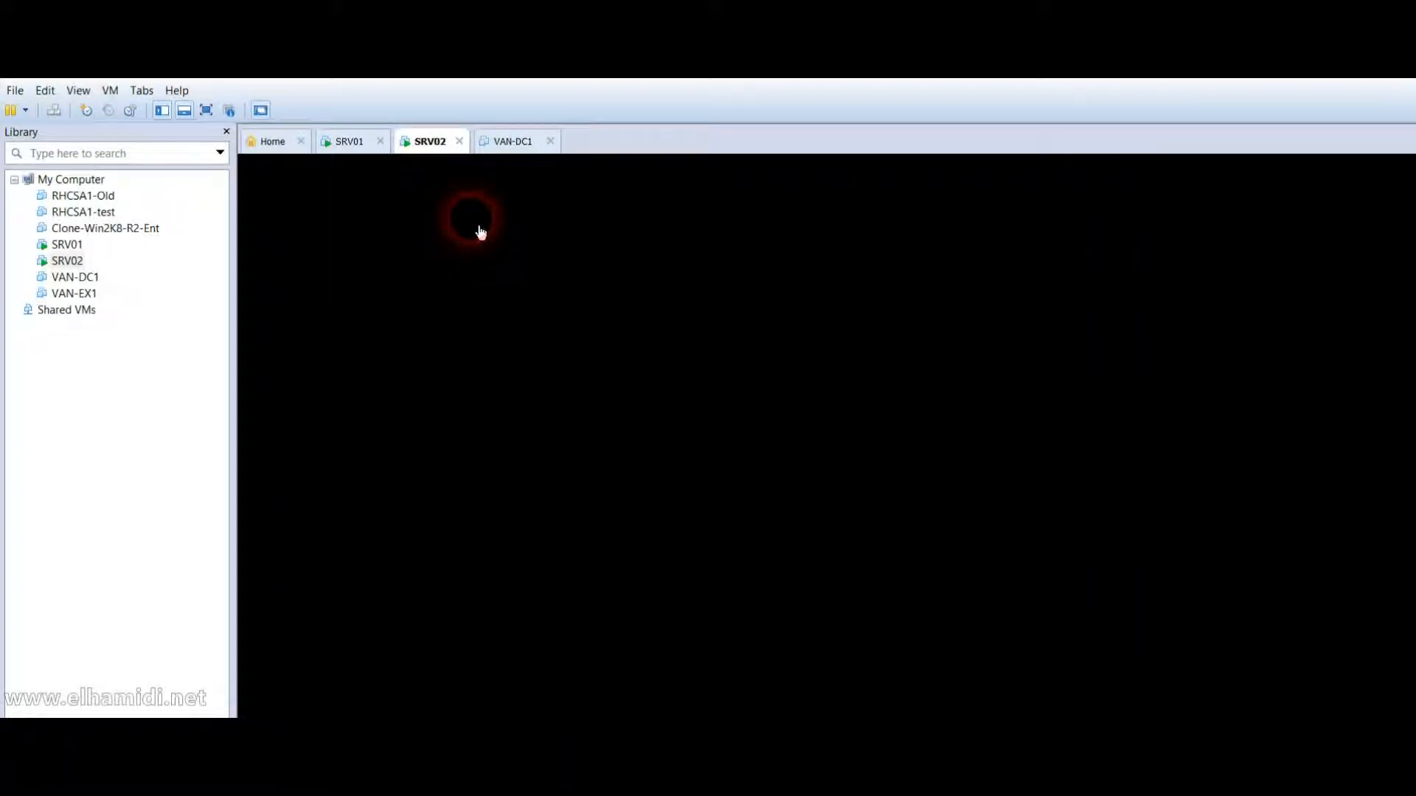
On SRV01, close DNS Manager, Active Directory Users and Computers, and Initial Configuration Tasks.
{"action": "left_click", "coordinate": [72, 245]}
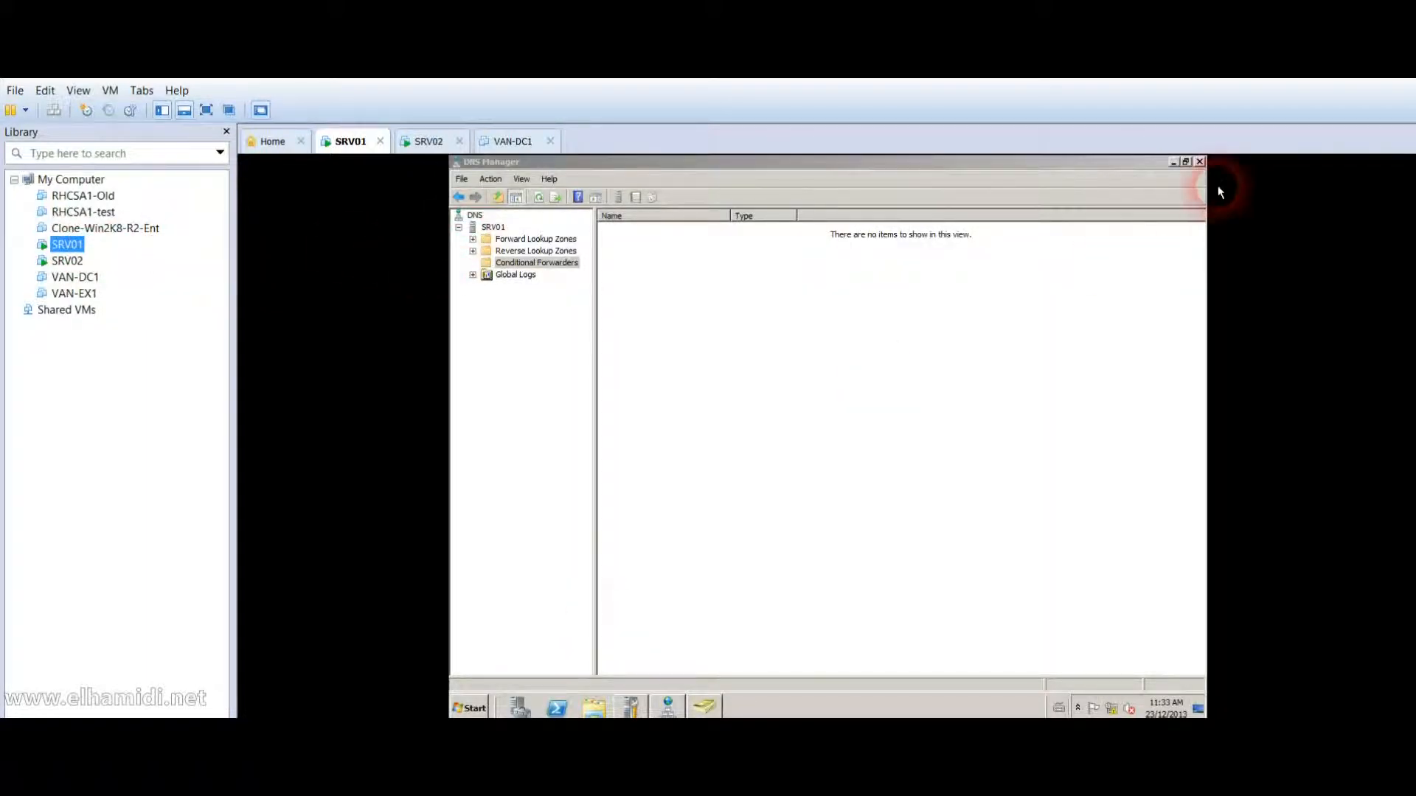
{"action": "left_click", "coordinate": [1200, 165]}
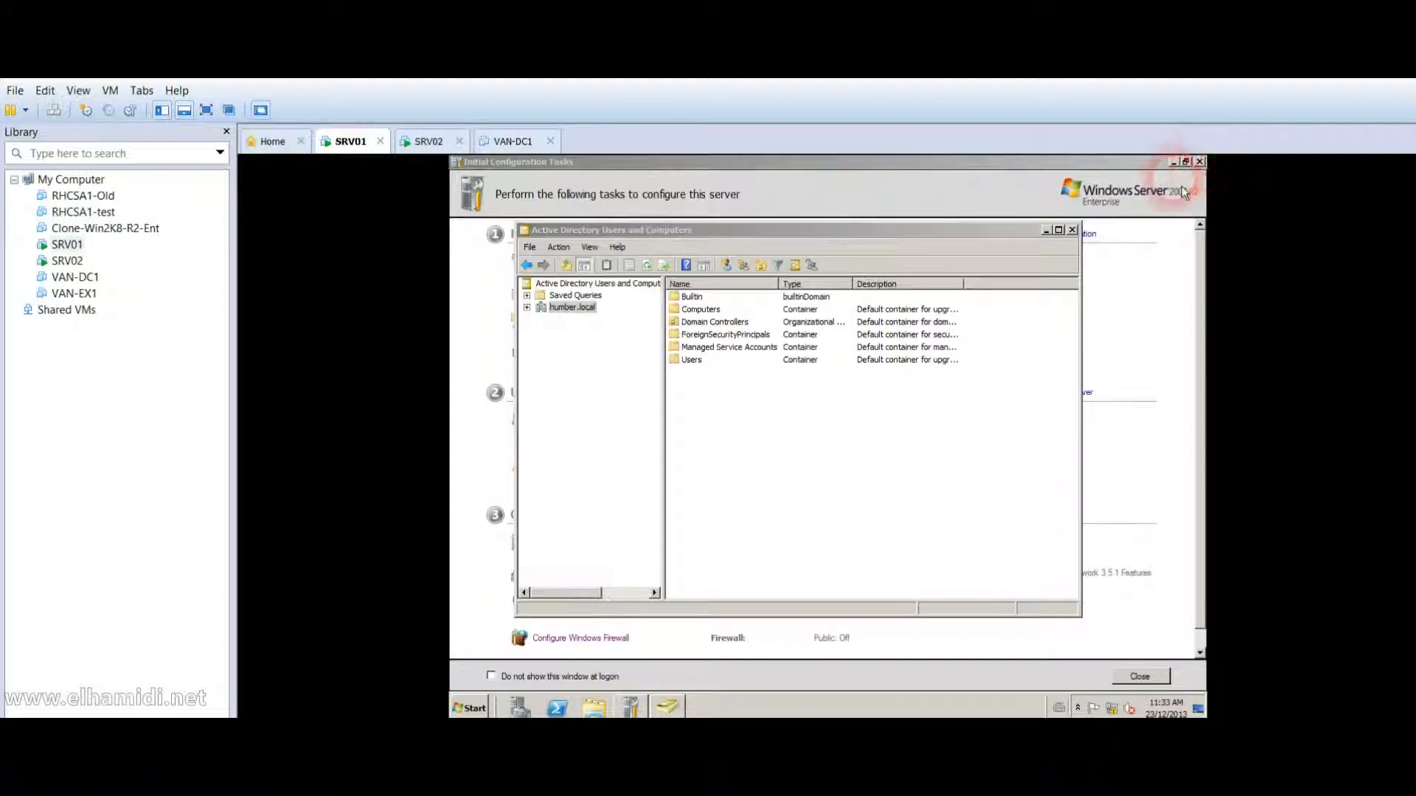
{"action": "left_click", "coordinate": [1072, 230]}
{"action": "left_click", "coordinate": [1200, 161]}
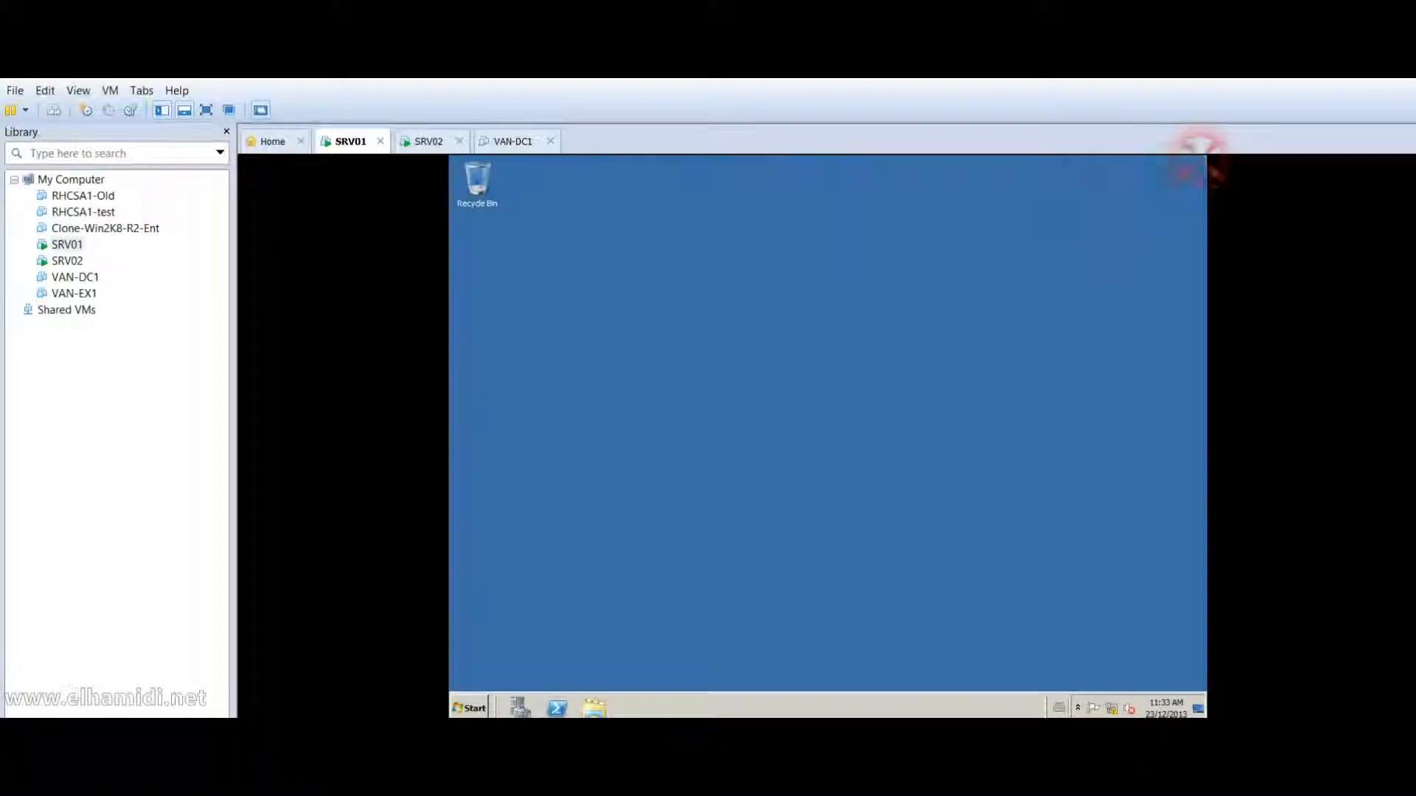
Launch DNS Manager from Administrative Tools on SRV01.
{"action": "left_click", "coordinate": [472, 709]}
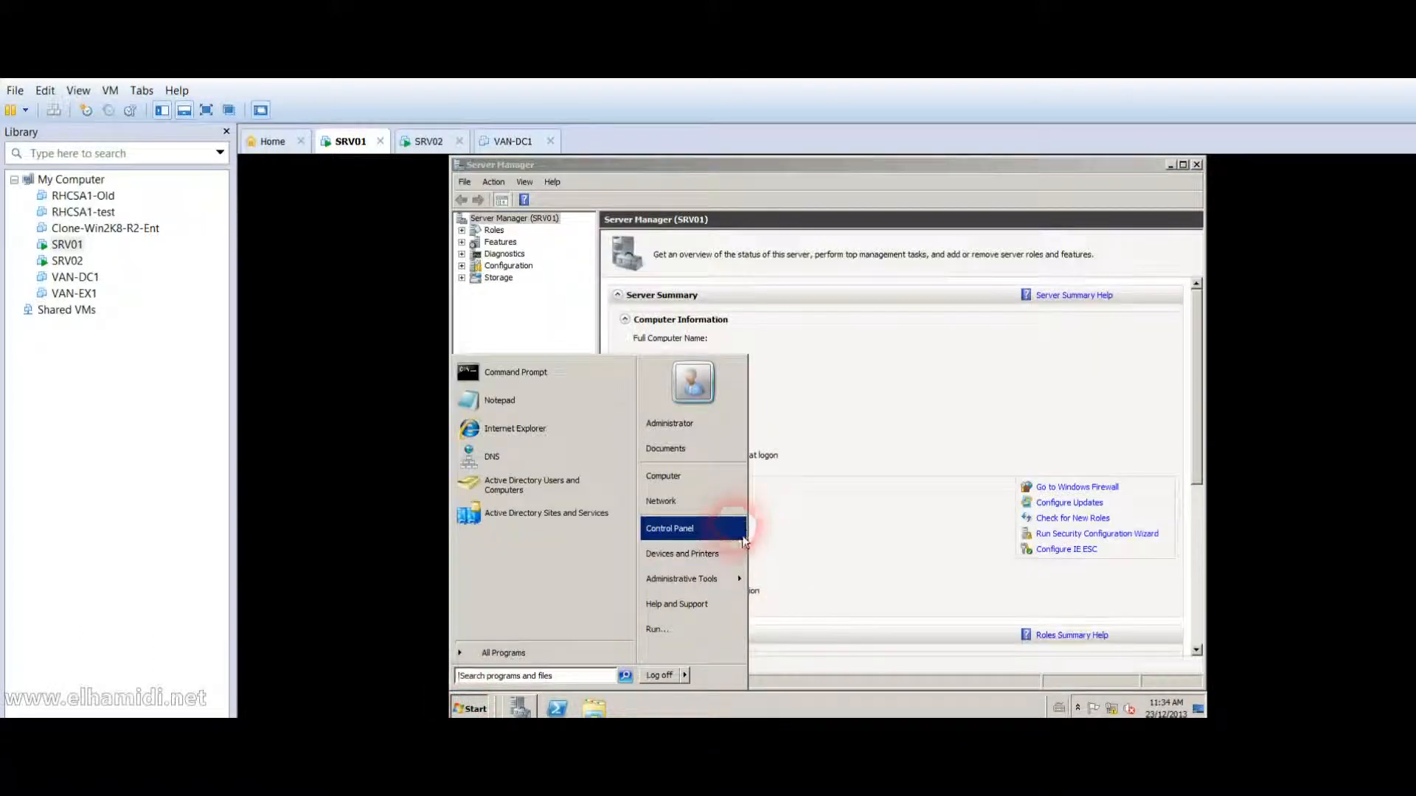
{"action": "mouse_move", "coordinate": [713, 596]}
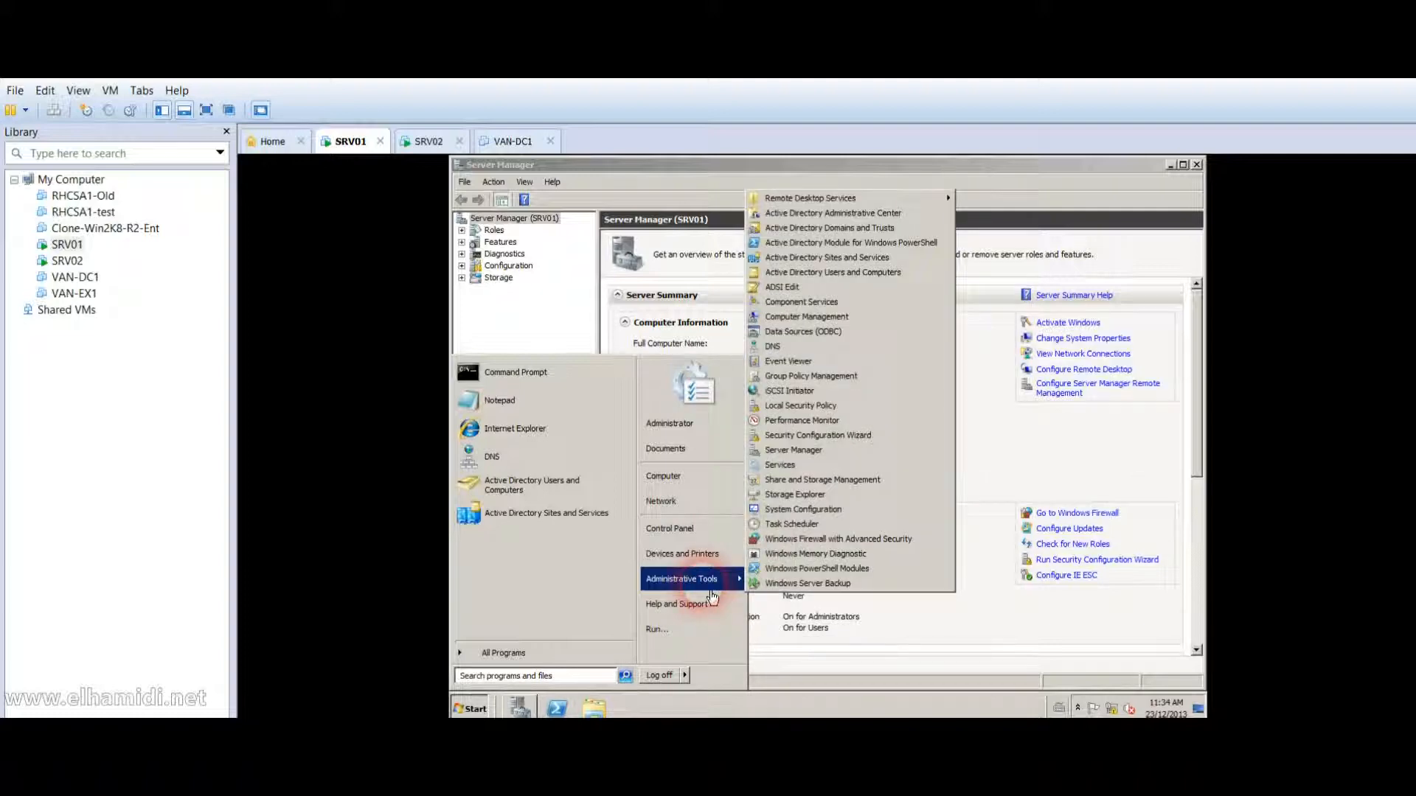
{"action": "left_click", "coordinate": [856, 346]}
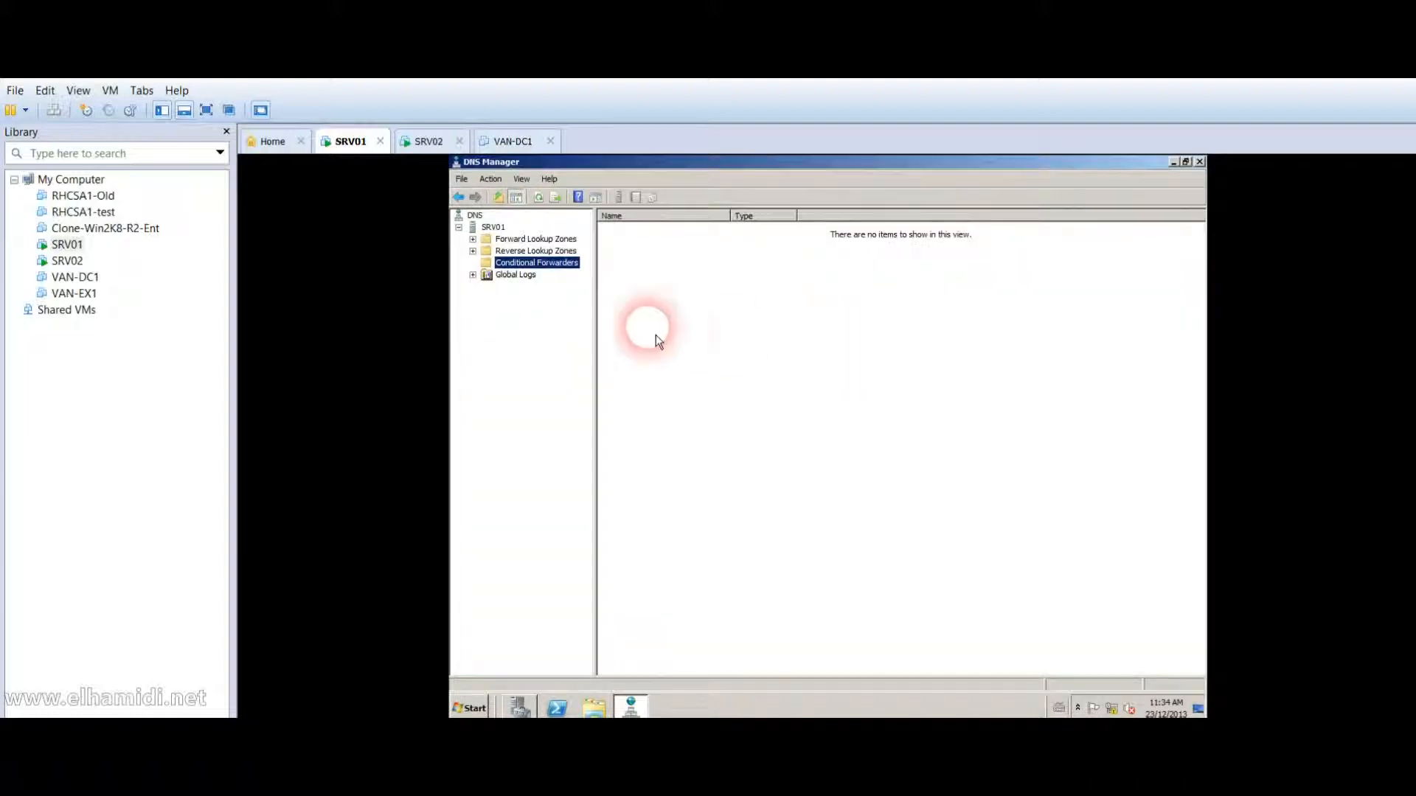
Display humber.local's records, including SRV02's 192.168.0.2 host record, then launch Active Directory Sites and Services.
{"action": "left_click", "coordinate": [554, 244]}
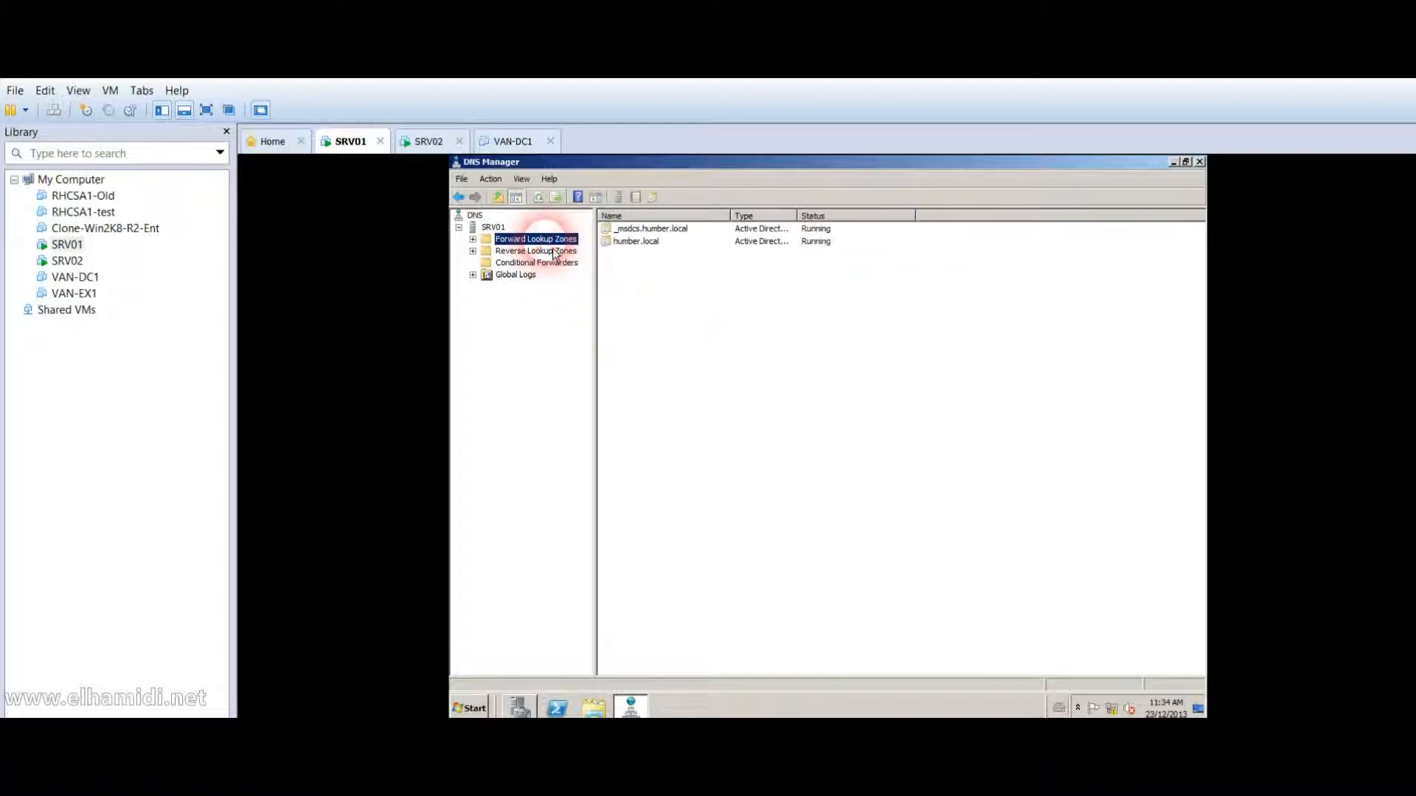
{"action": "double_click", "coordinate": [640, 247]}
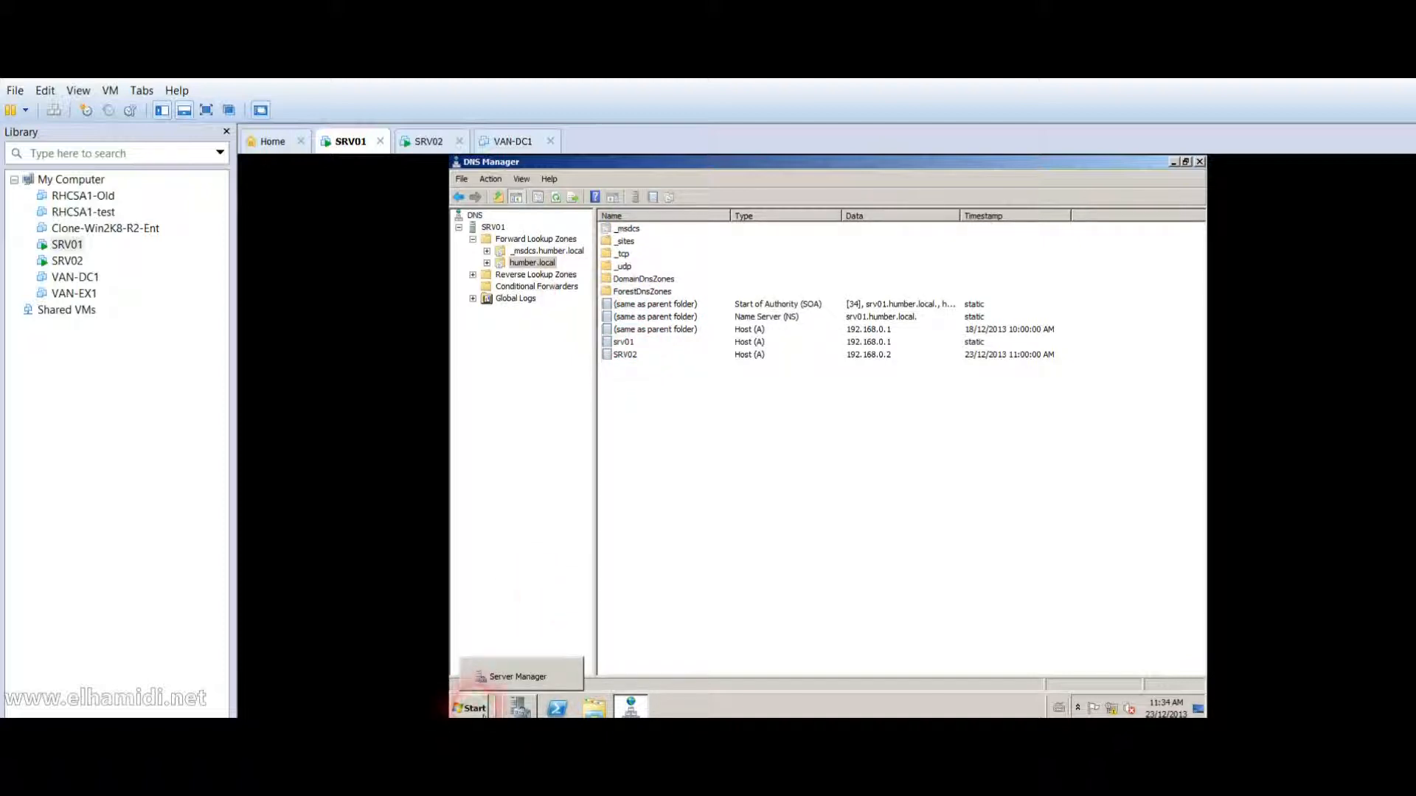
{"action": "left_click", "coordinate": [473, 709]}
{"action": "mouse_move", "coordinate": [706, 595]}
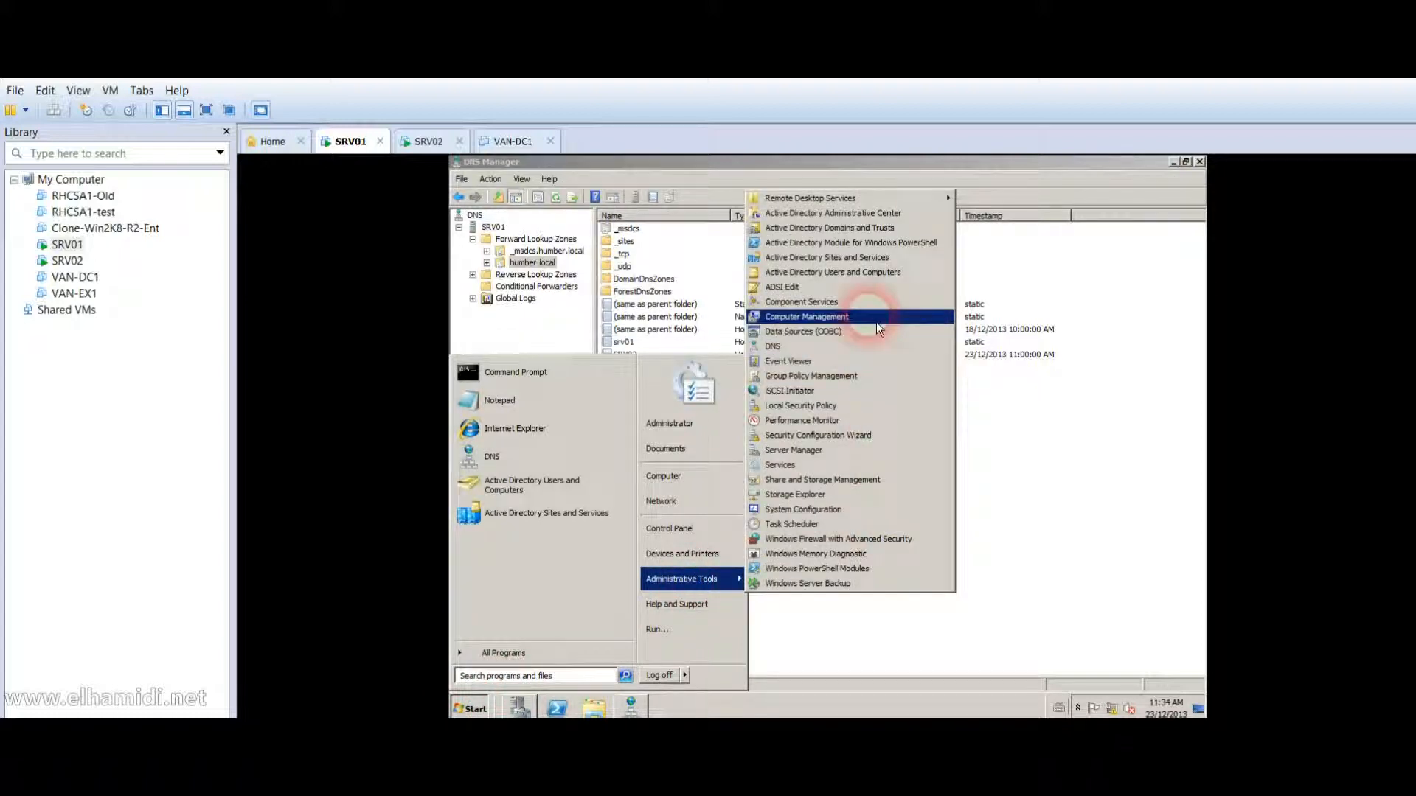
{"action": "left_click", "coordinate": [858, 260]}
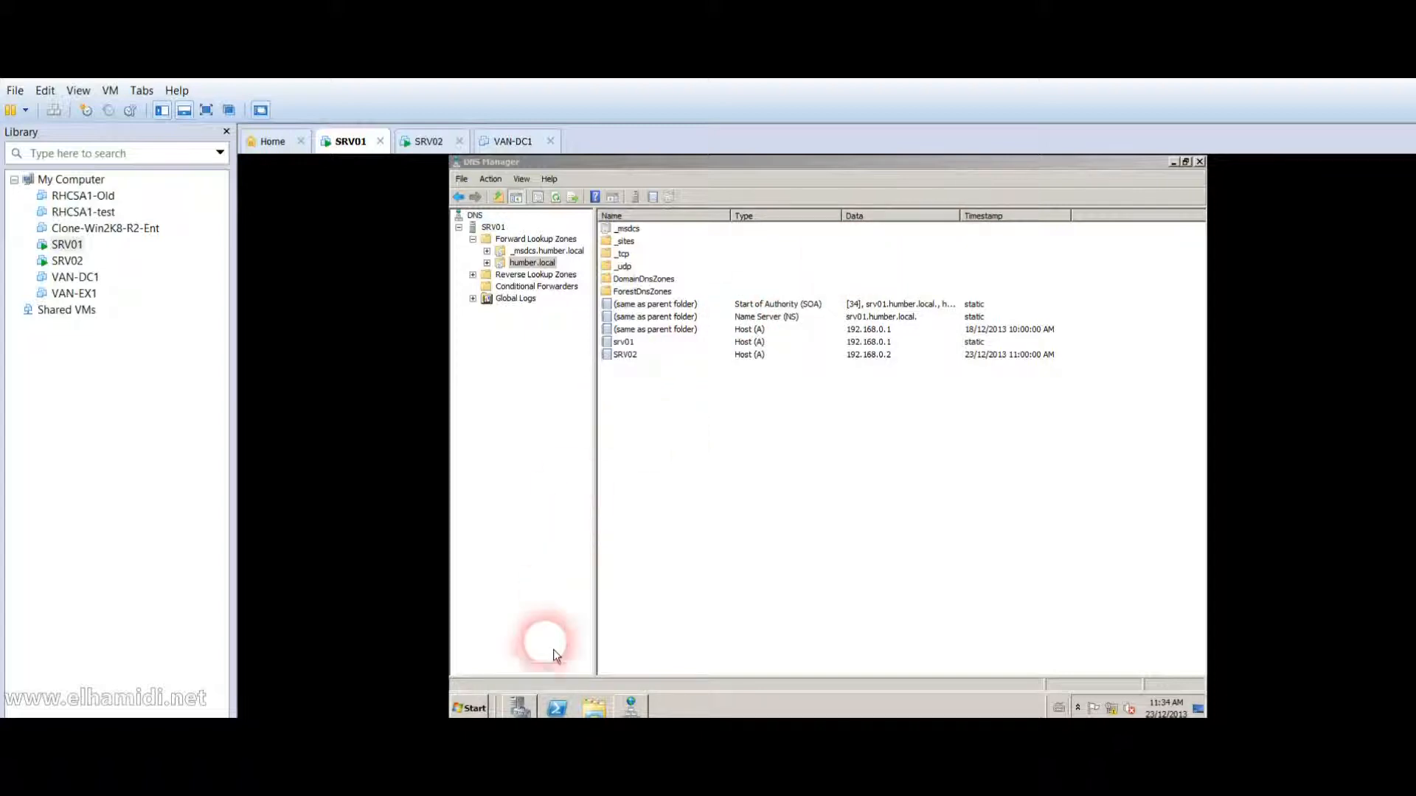
{"action": "left_click", "coordinate": [472, 709]}
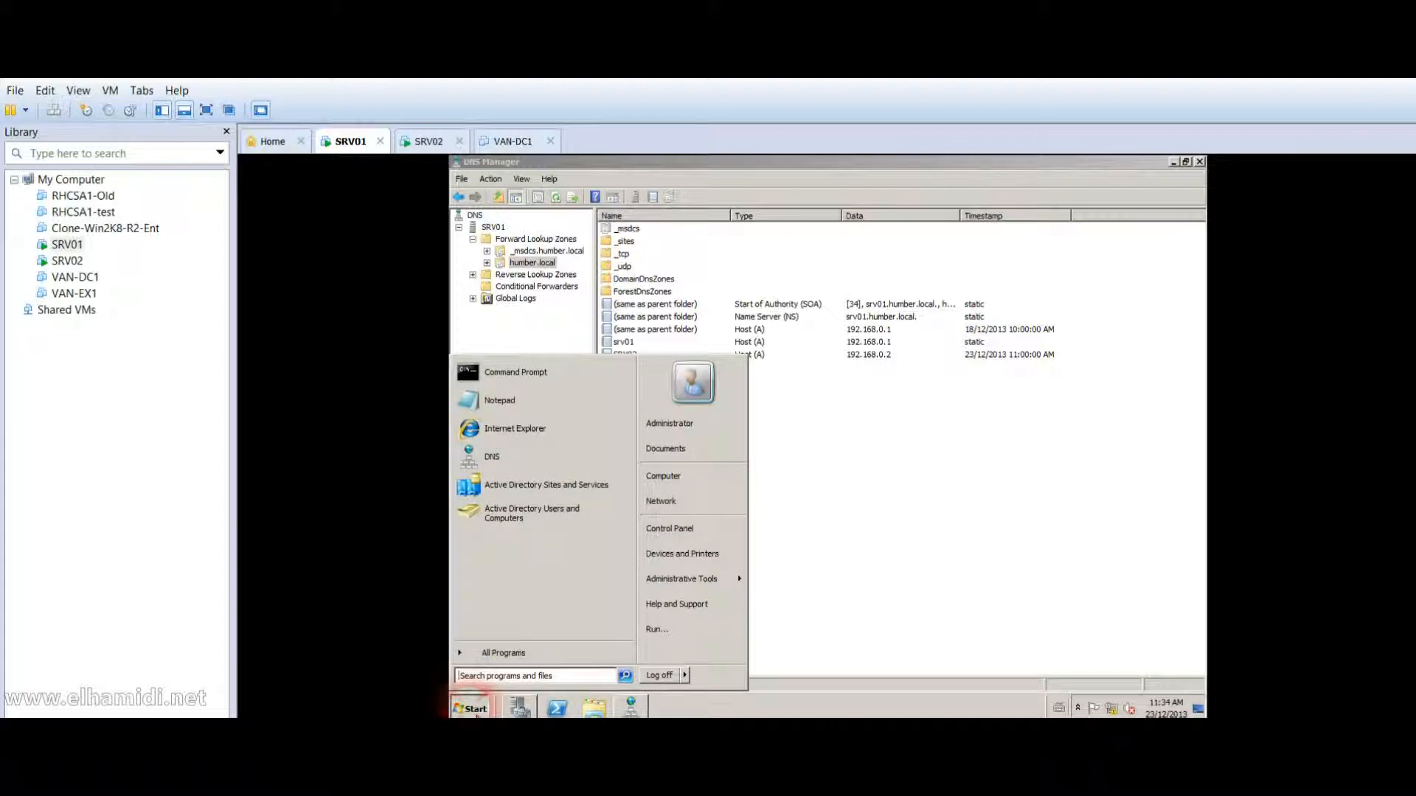
Expand Sites > Toronto > Servers and inspect the NTDS Settings of SRV01 and SRV02.
{"action": "left_click", "coordinate": [827, 457]}
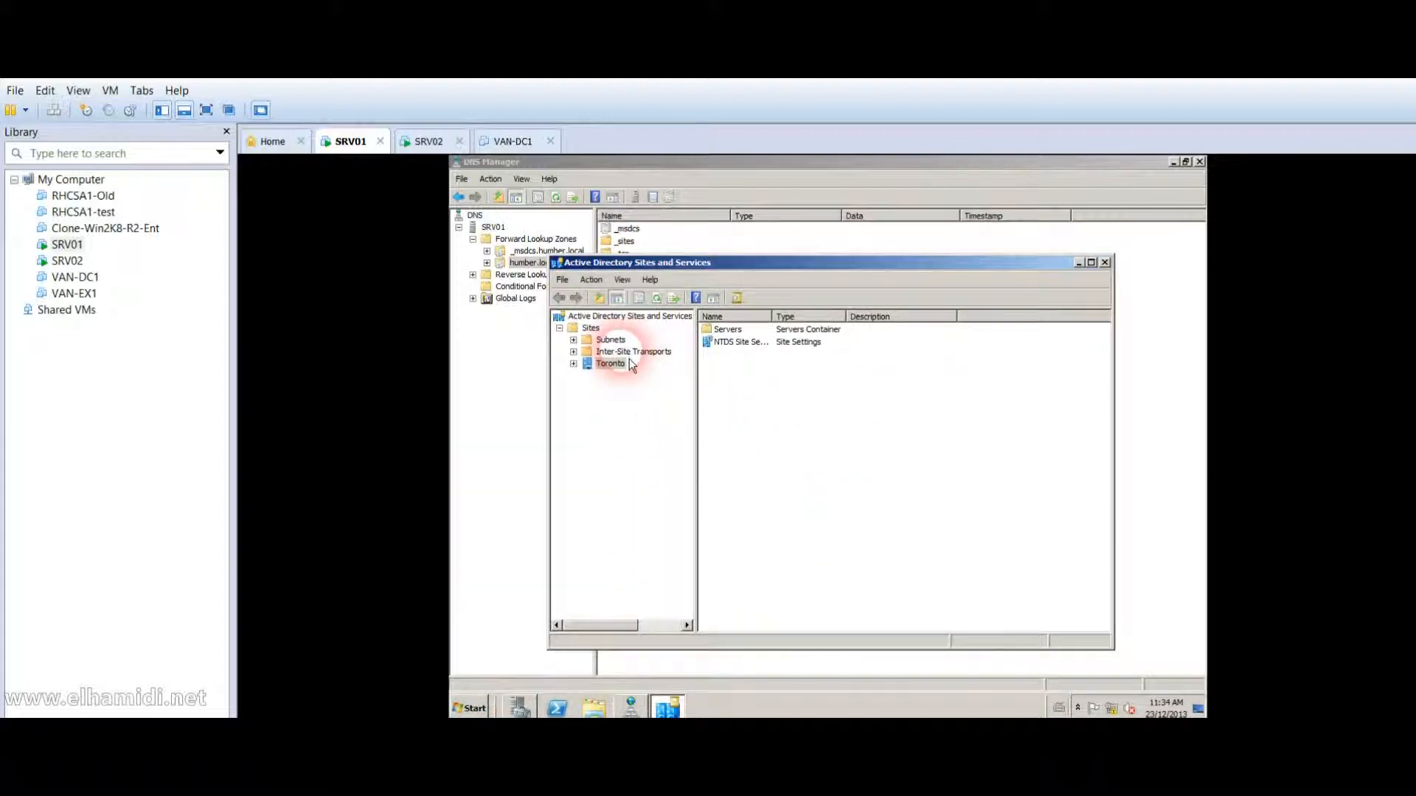
{"action": "left_click", "coordinate": [622, 330]}
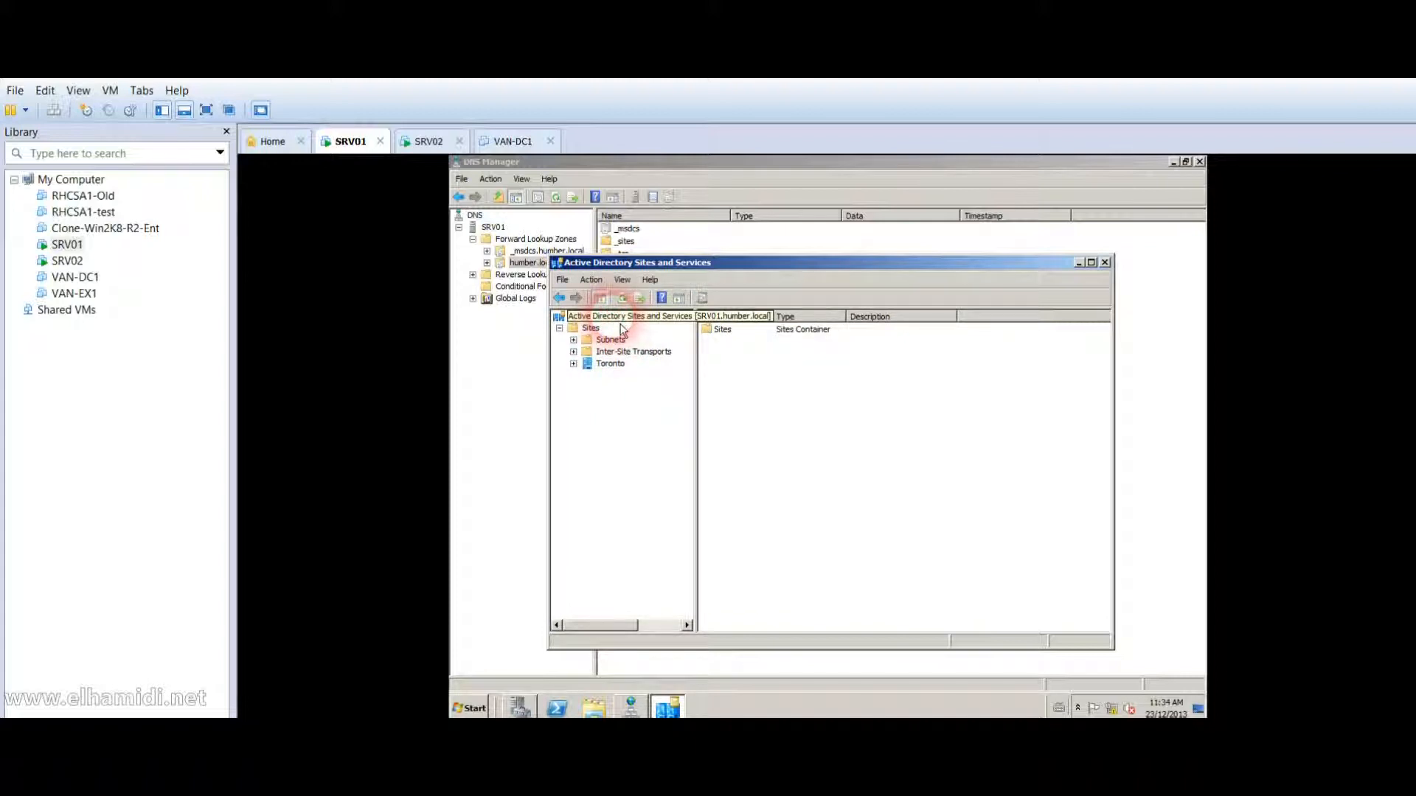
{"action": "left_click", "coordinate": [590, 328]}
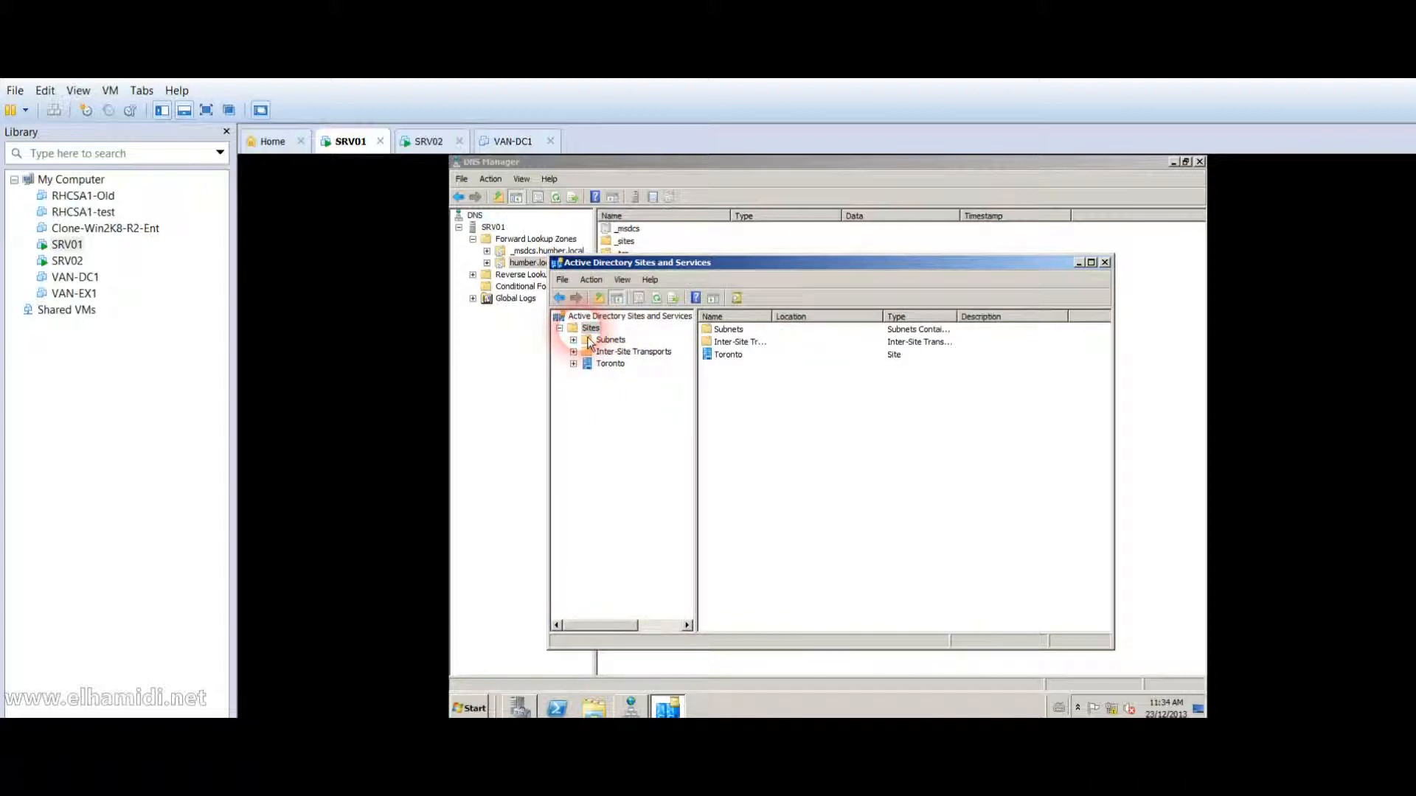
{"action": "double_click", "coordinate": [599, 365]}
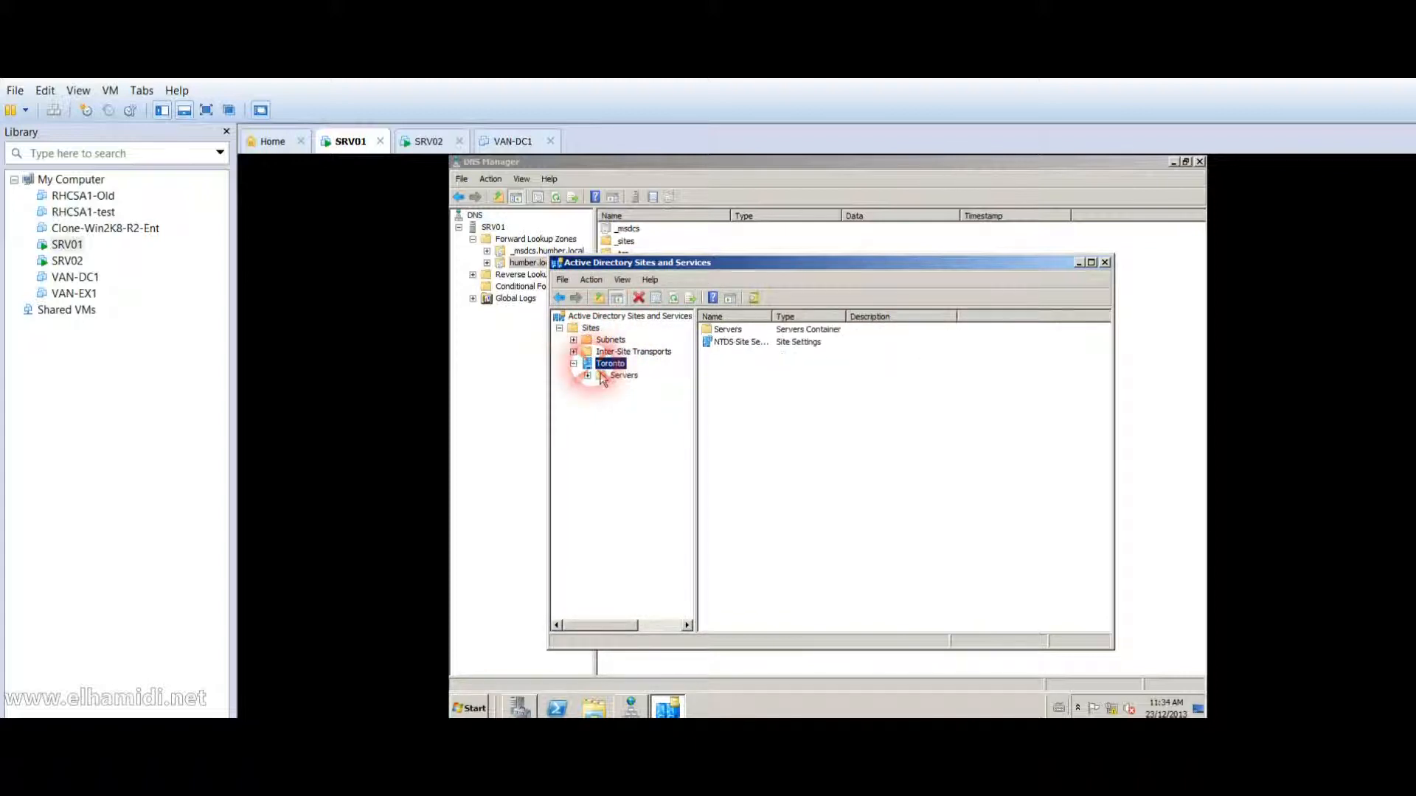
{"action": "left_click", "coordinate": [613, 377]}
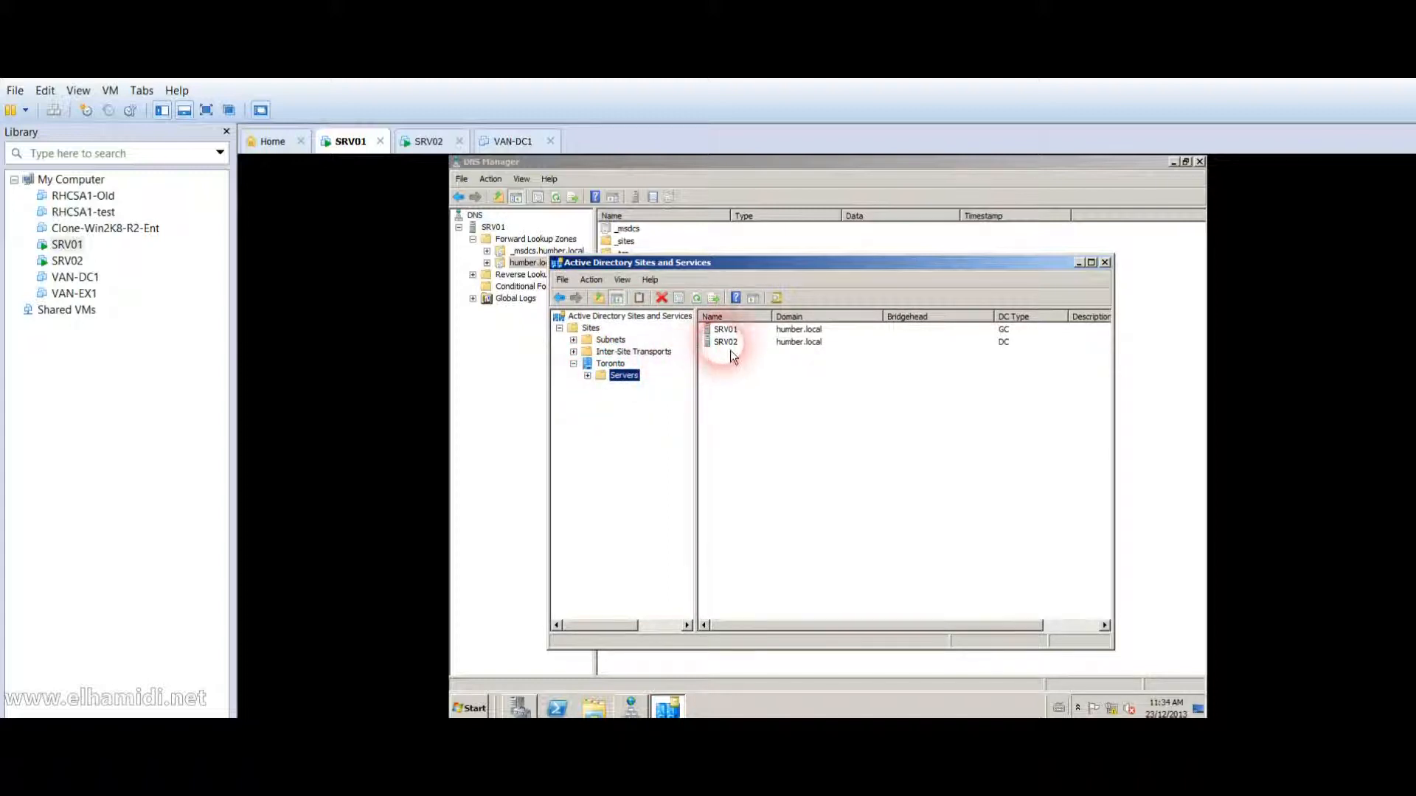
{"action": "left_click", "coordinate": [587, 375]}
{"action": "left_click", "coordinate": [625, 391]}
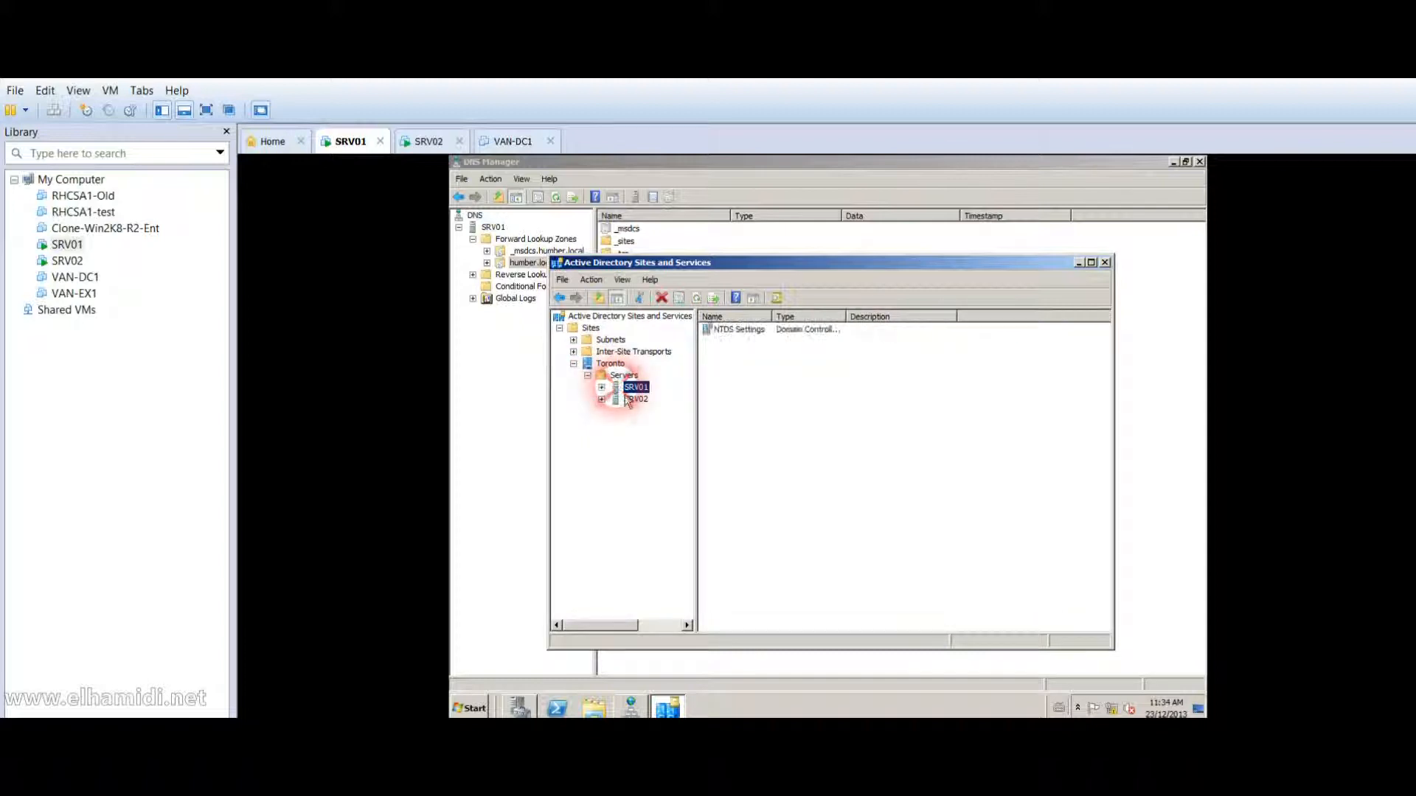
{"action": "left_click", "coordinate": [601, 388]}
{"action": "left_click", "coordinate": [601, 411]}
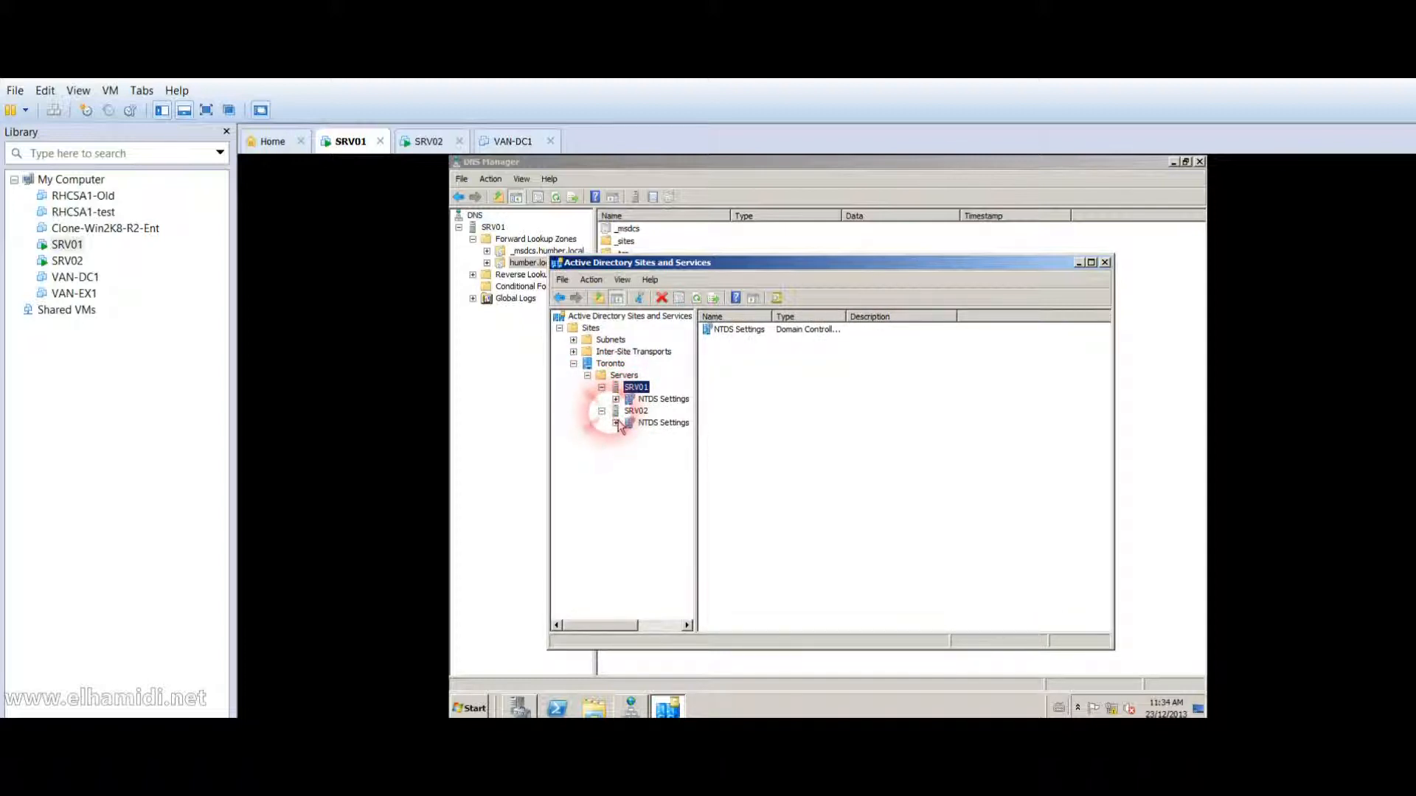
{"action": "left_click", "coordinate": [636, 423]}
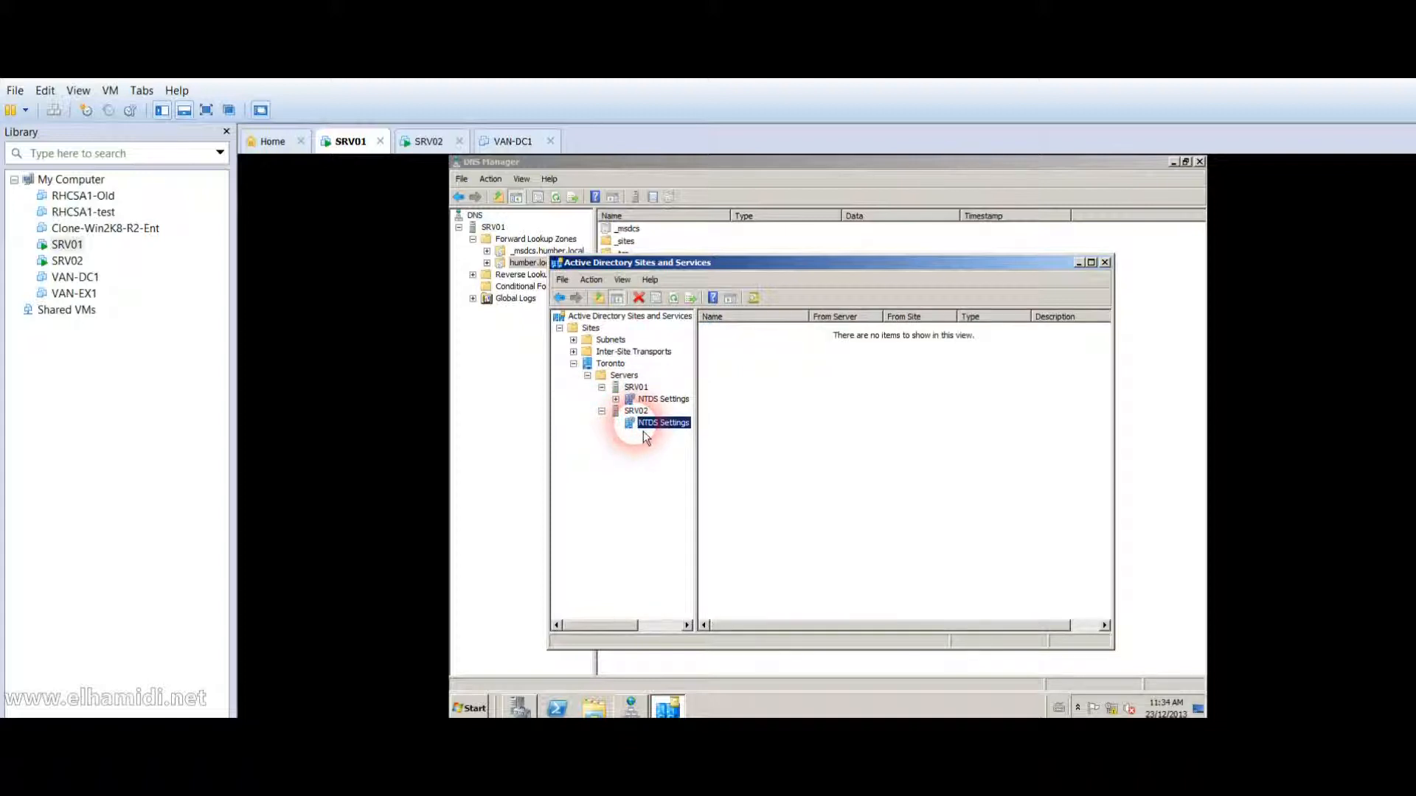
{"action": "left_click", "coordinate": [662, 399]}
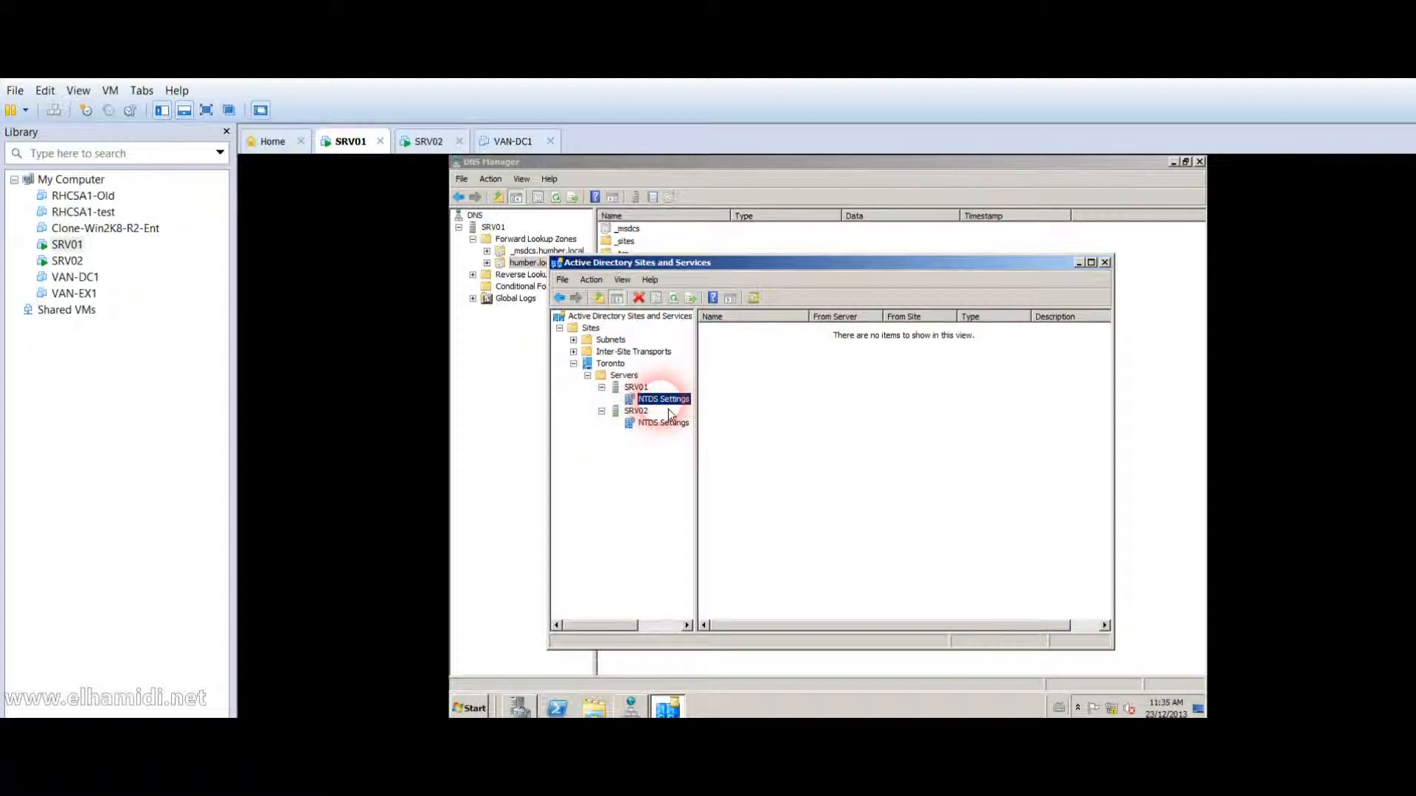
Open the Toronto site's Servers folder and select the SRV01 and SRV02 entries.
{"action": "left_click", "coordinate": [538, 396]}
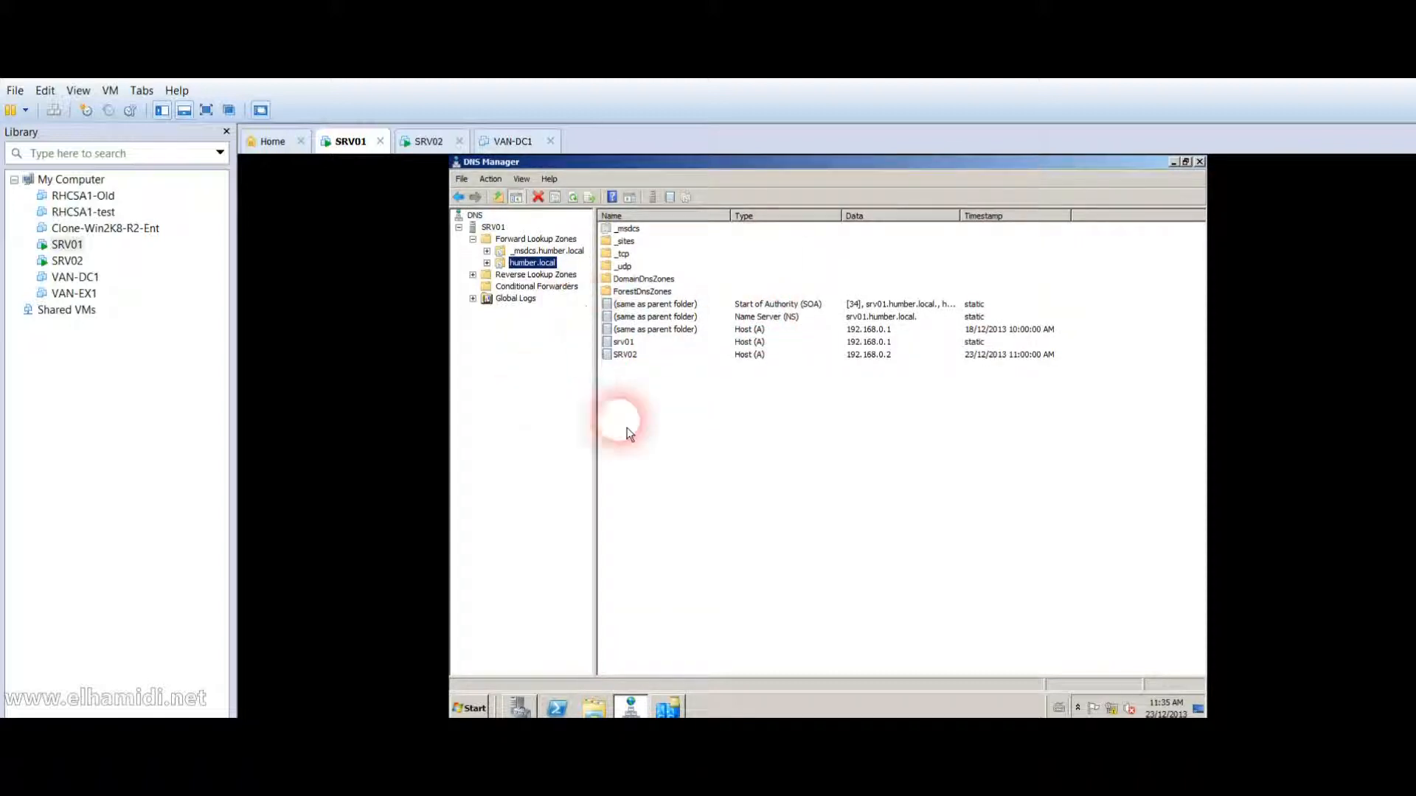
{"action": "left_click", "coordinate": [669, 708]}
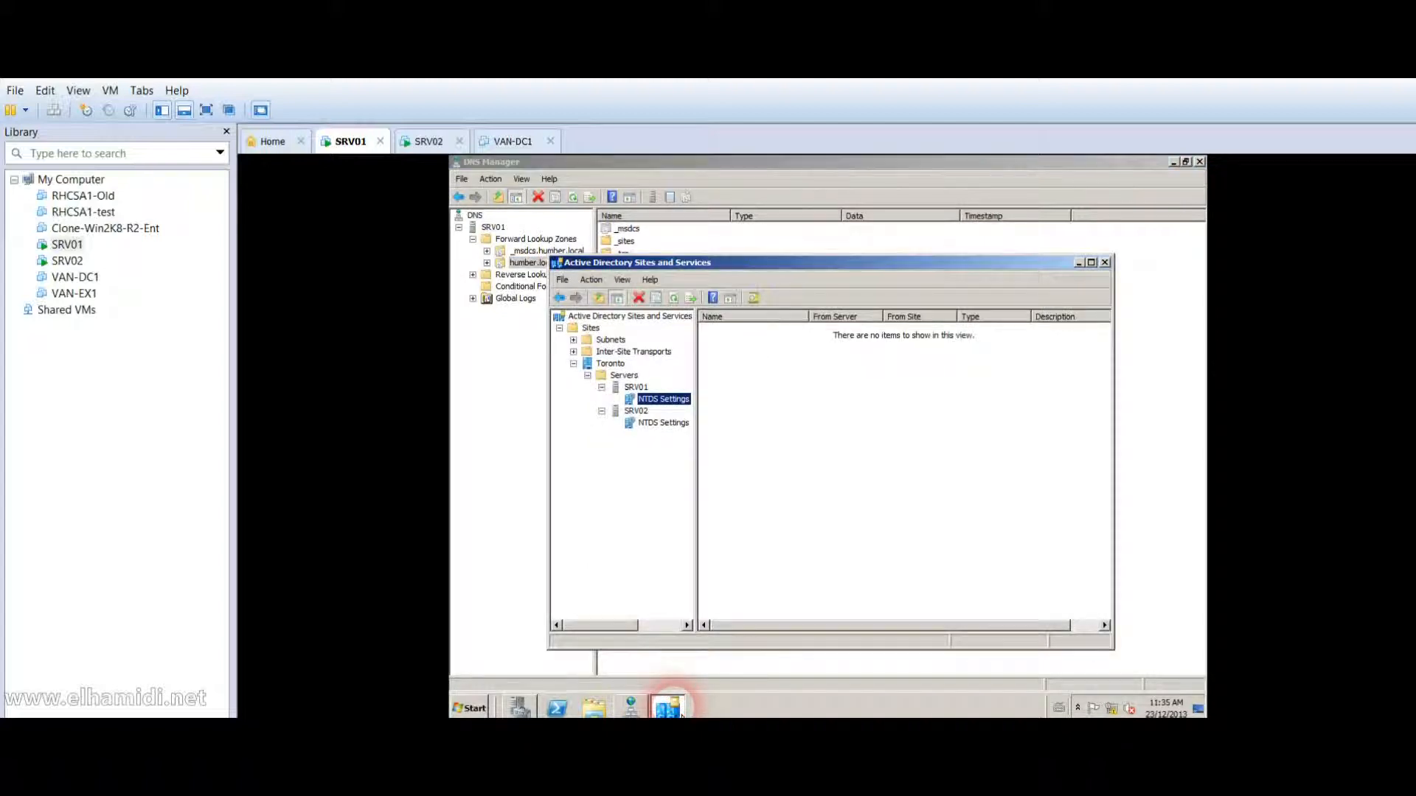
{"action": "left_click", "coordinate": [610, 363]}
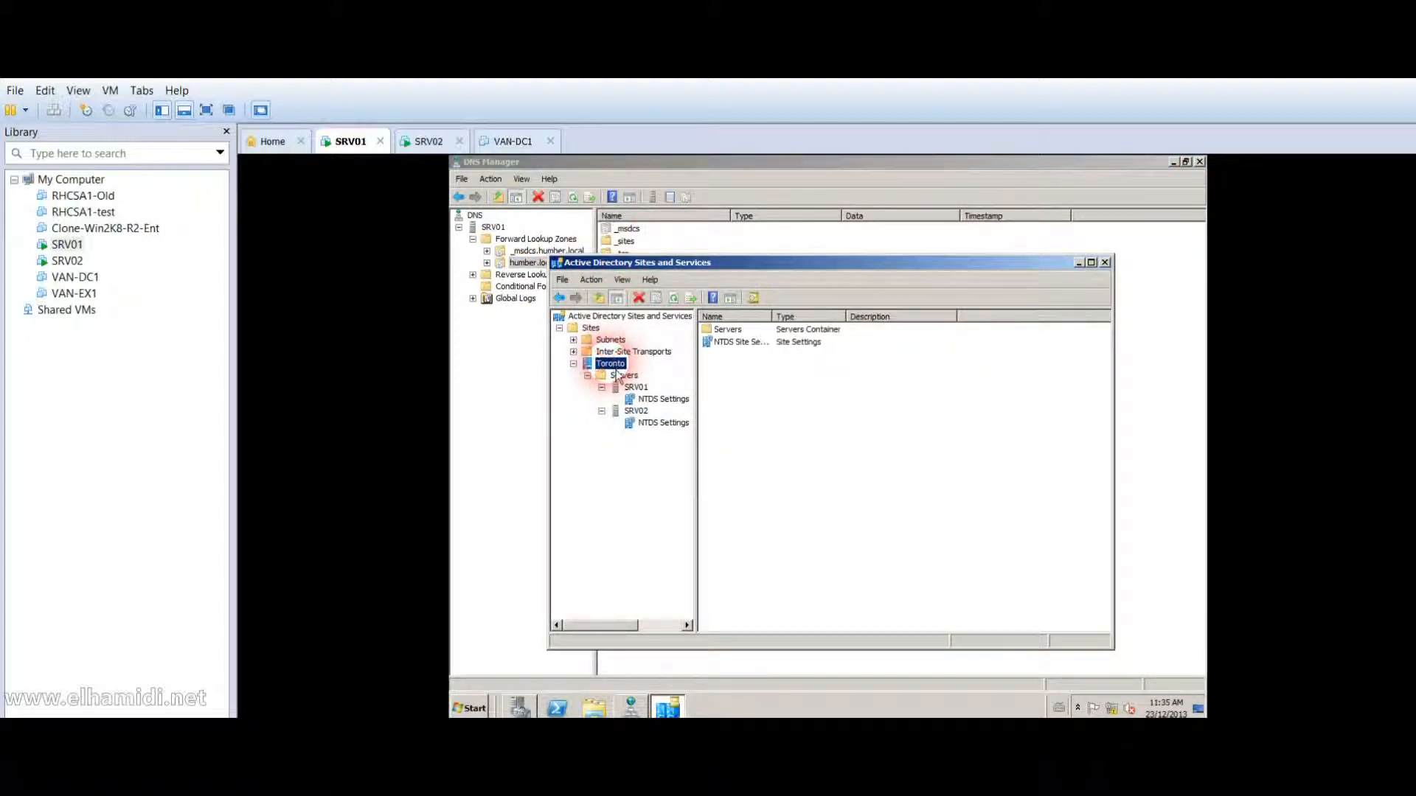
{"action": "left_click", "coordinate": [745, 343]}
{"action": "double_click", "coordinate": [731, 329]}
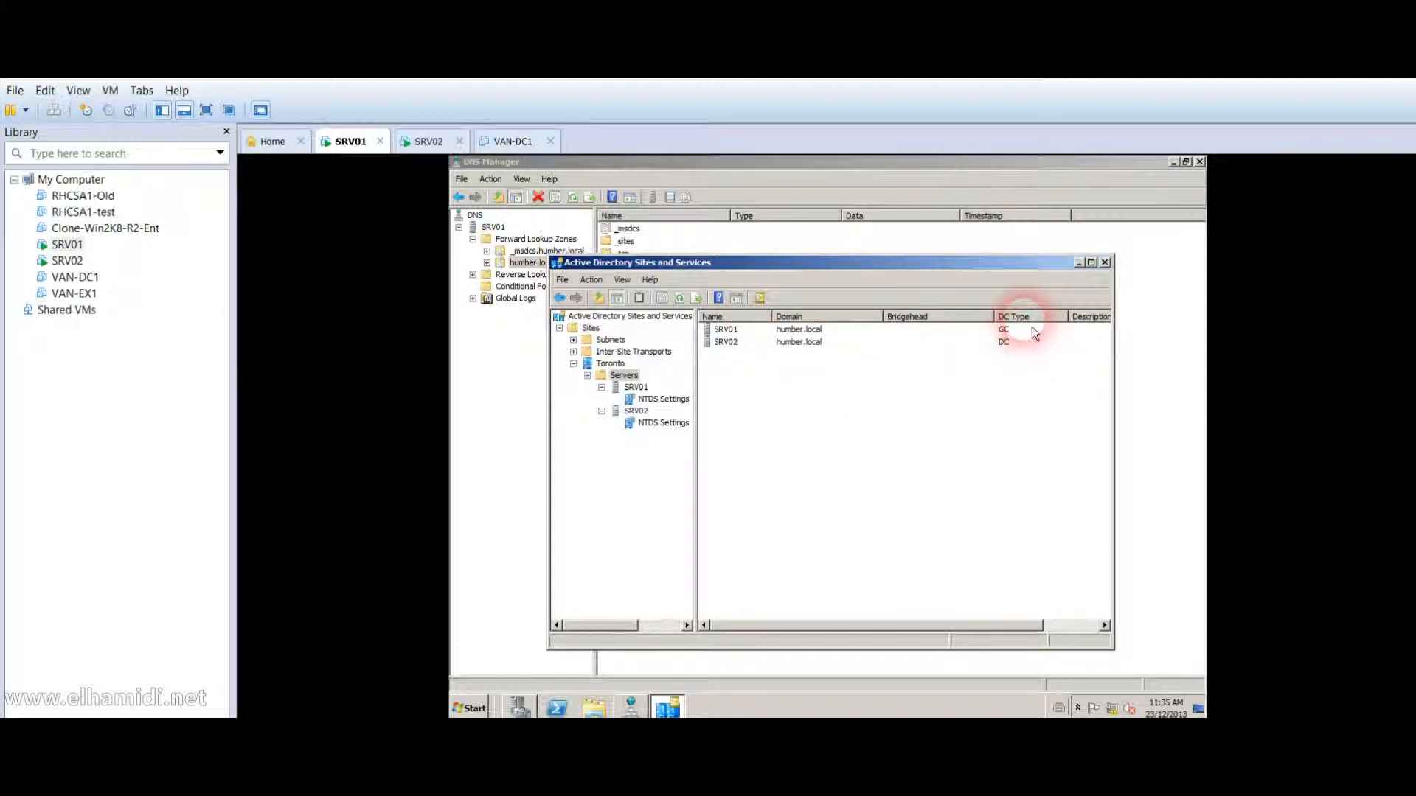
{"action": "left_click", "coordinate": [1005, 332]}
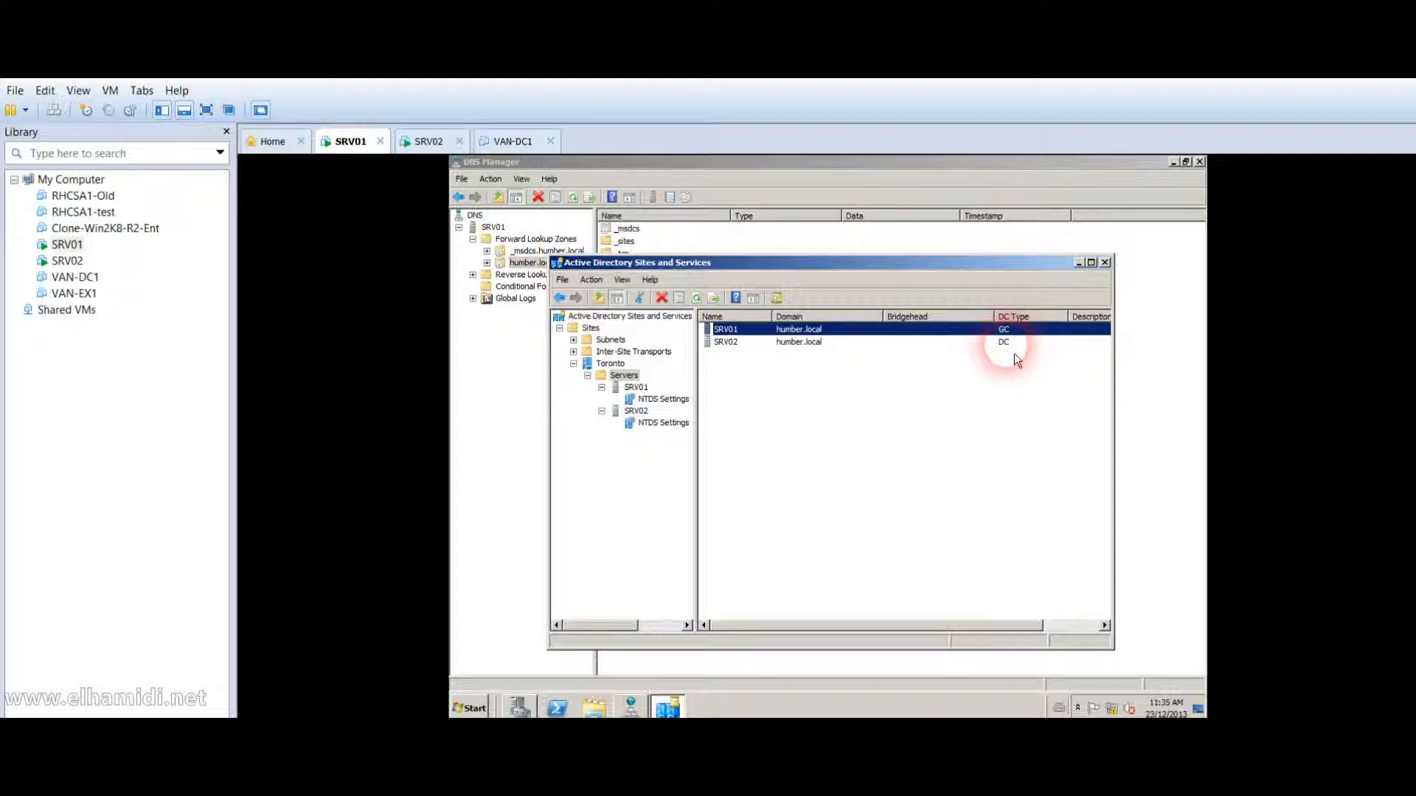
{"action": "left_click", "coordinate": [1014, 346]}
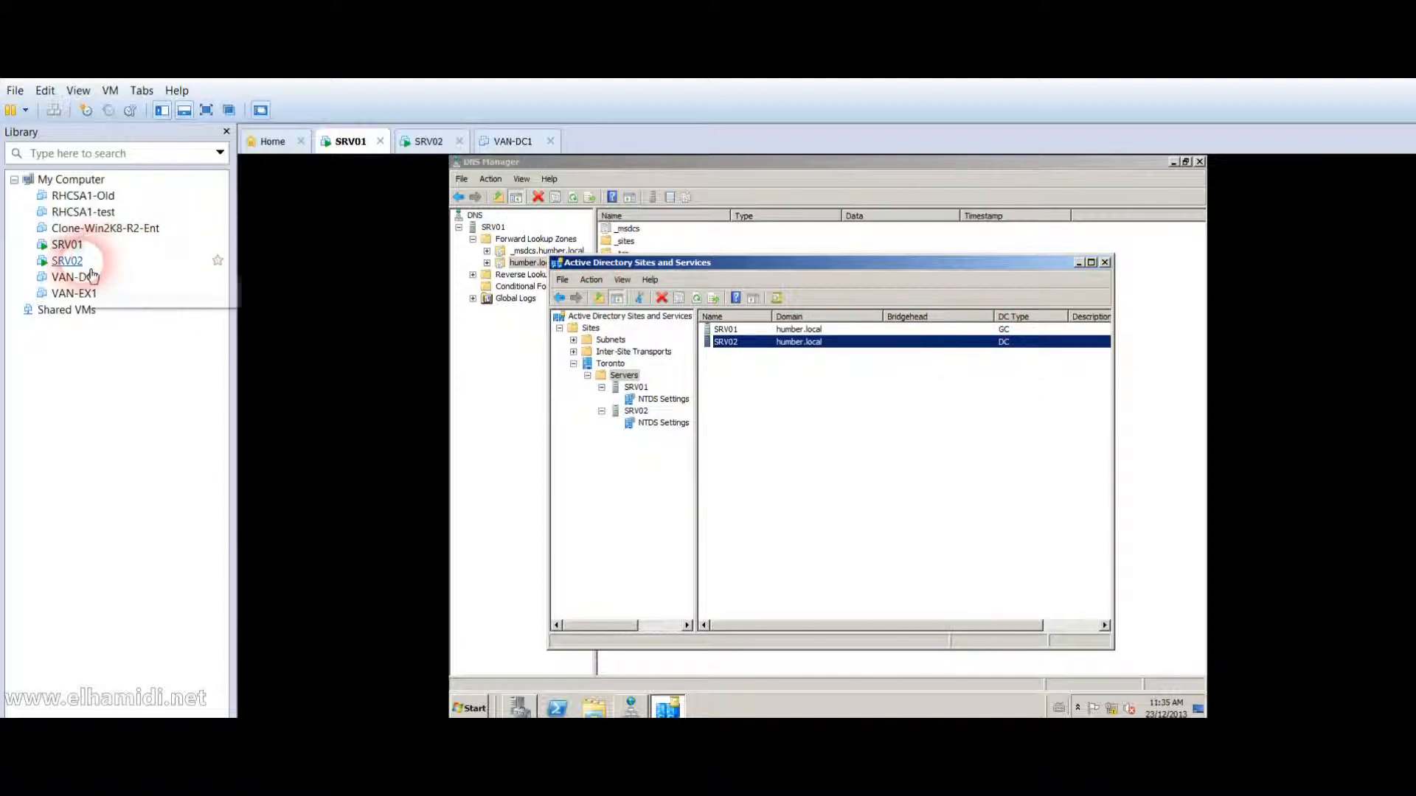
Log on to SRV02 as the domain administrator.
{"action": "left_click", "coordinate": [67, 261]}
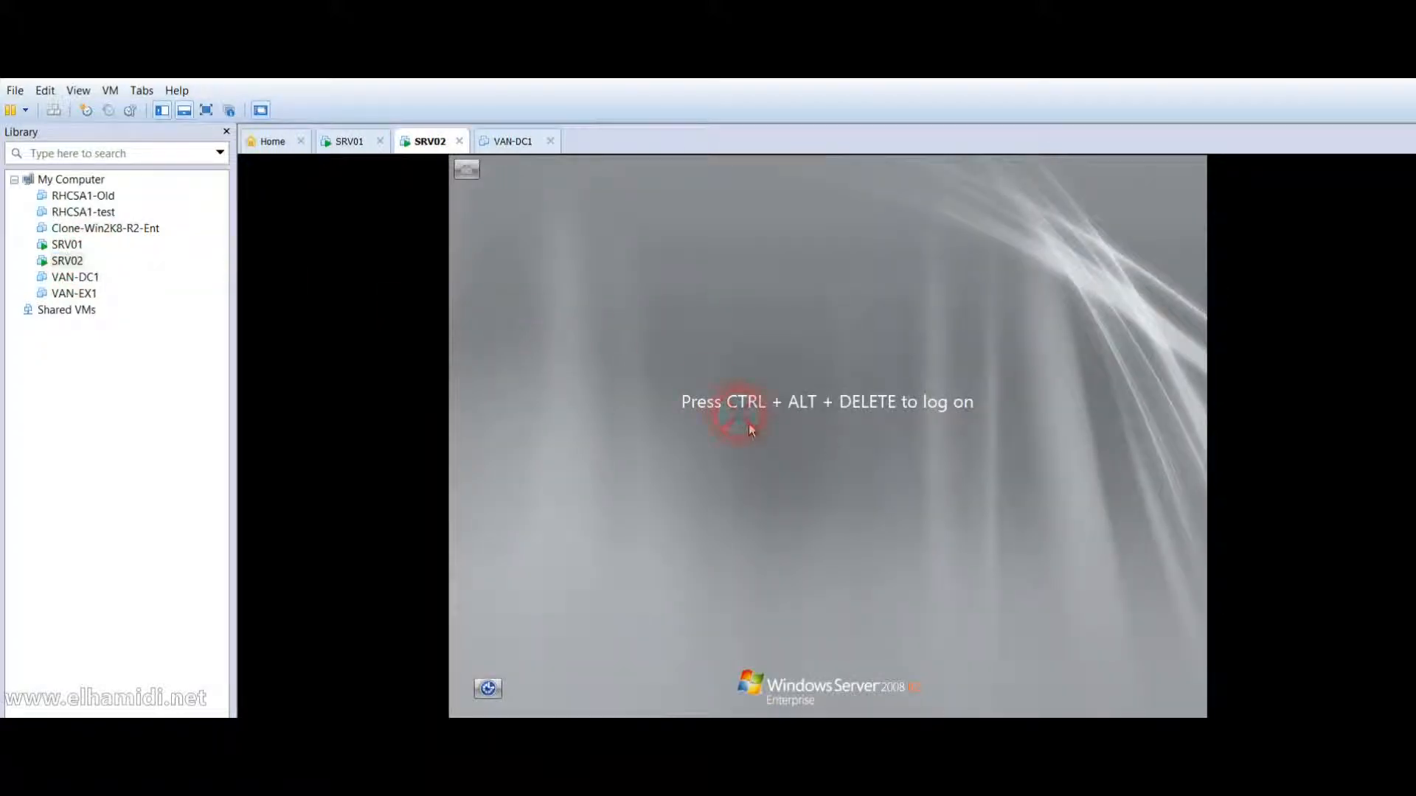
{"action": "left_click", "coordinate": [59, 112]}
{"action": "left_click", "coordinate": [568, 310]}
{"action": "left_click", "coordinate": [837, 522]}
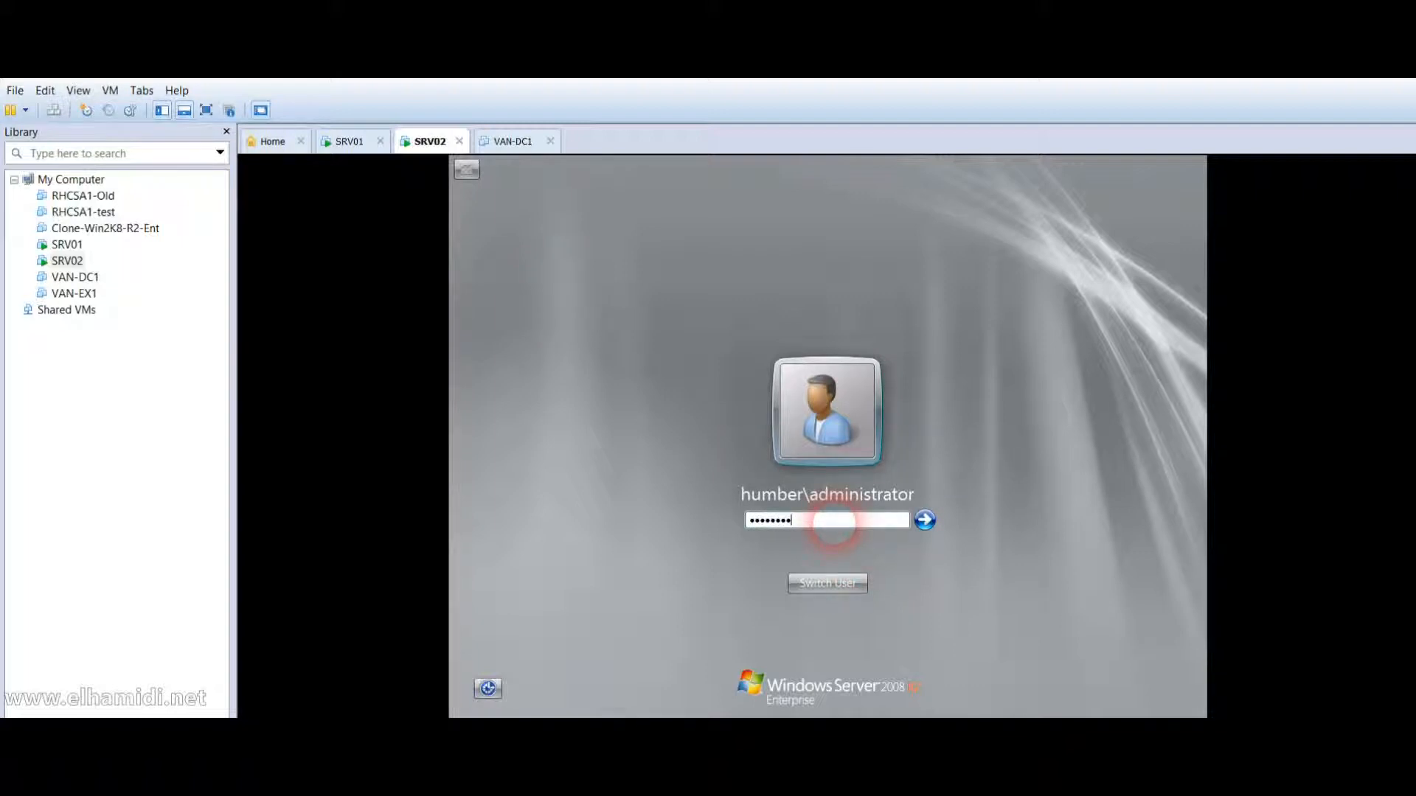
{"action": "key", "text": "Return"}
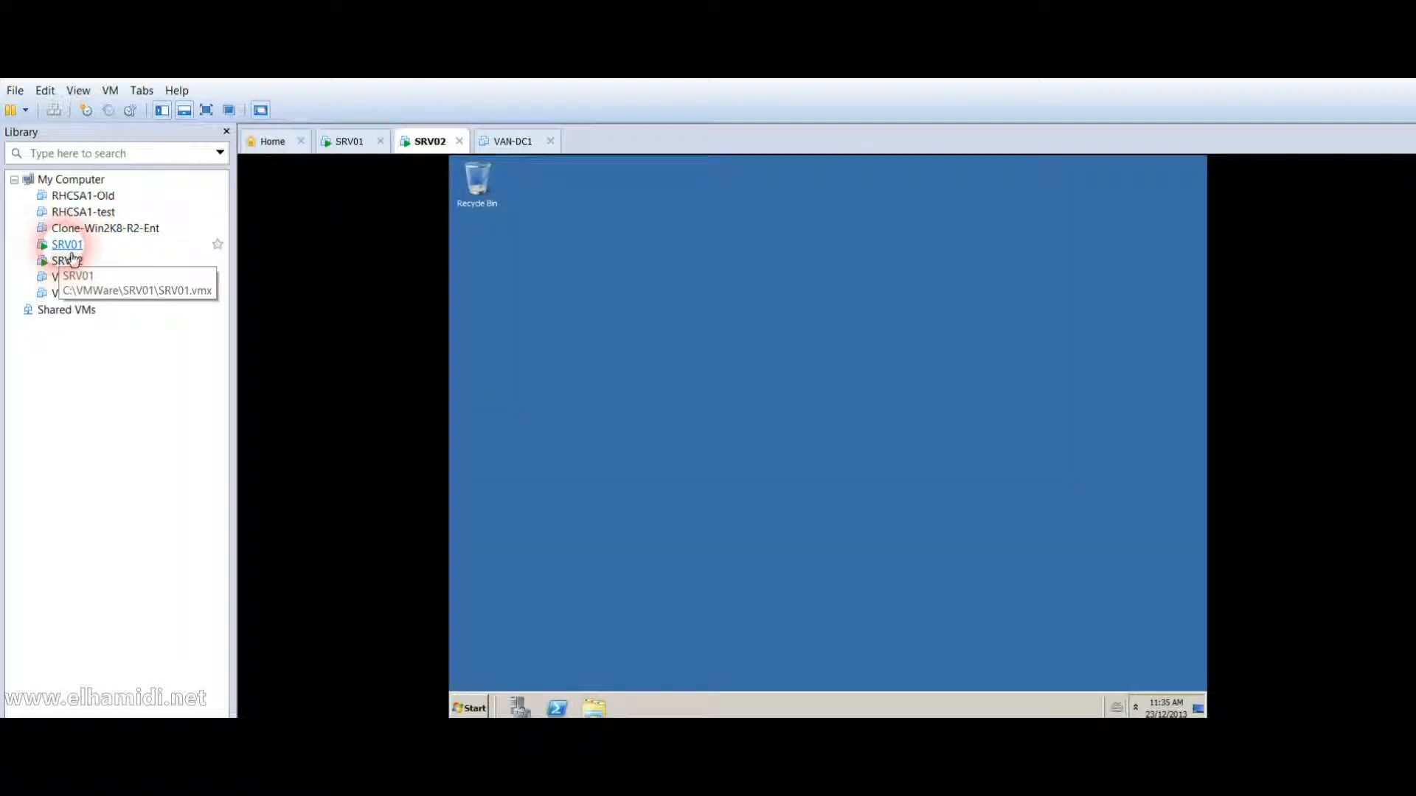
{"action": "left_click", "coordinate": [67, 244]}
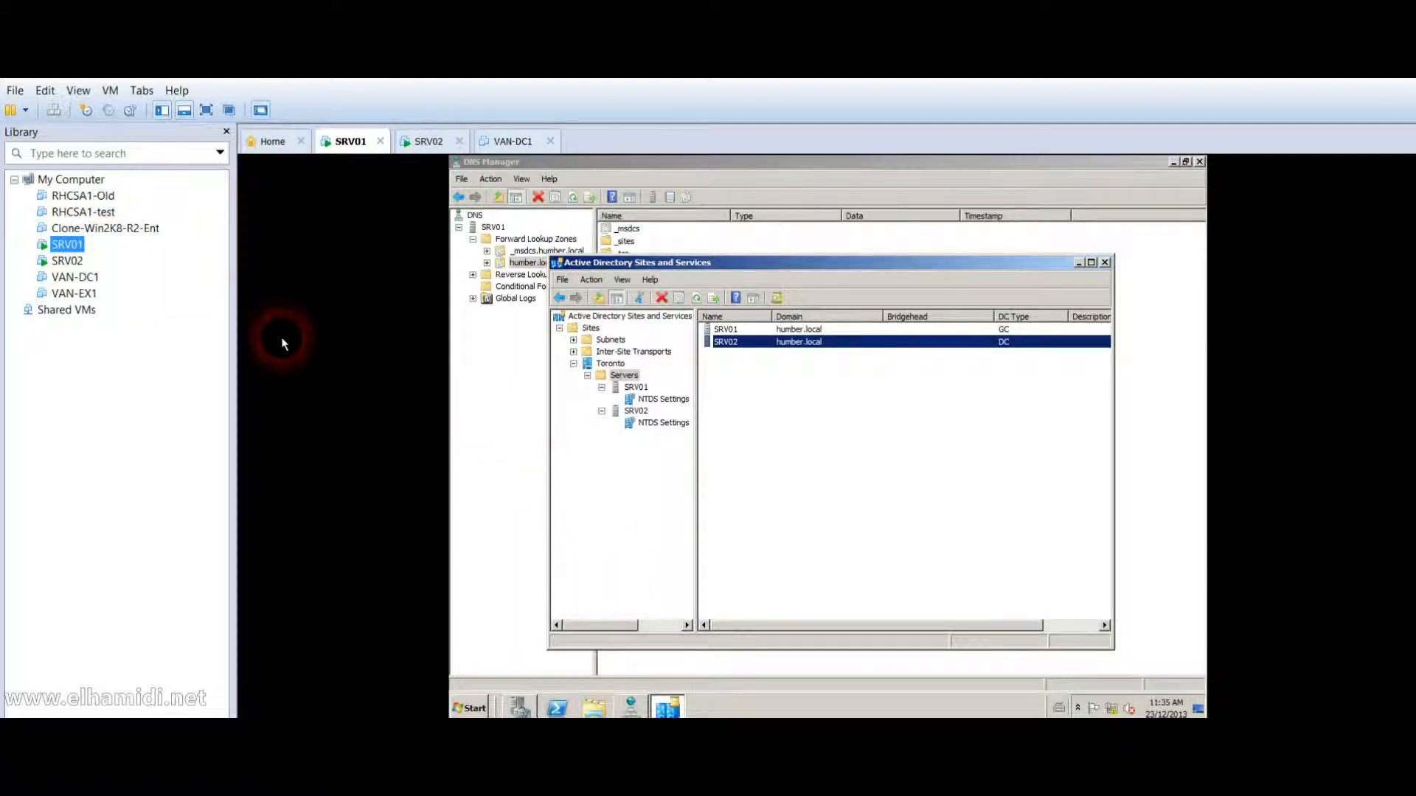
{"action": "left_click", "coordinate": [66, 261]}
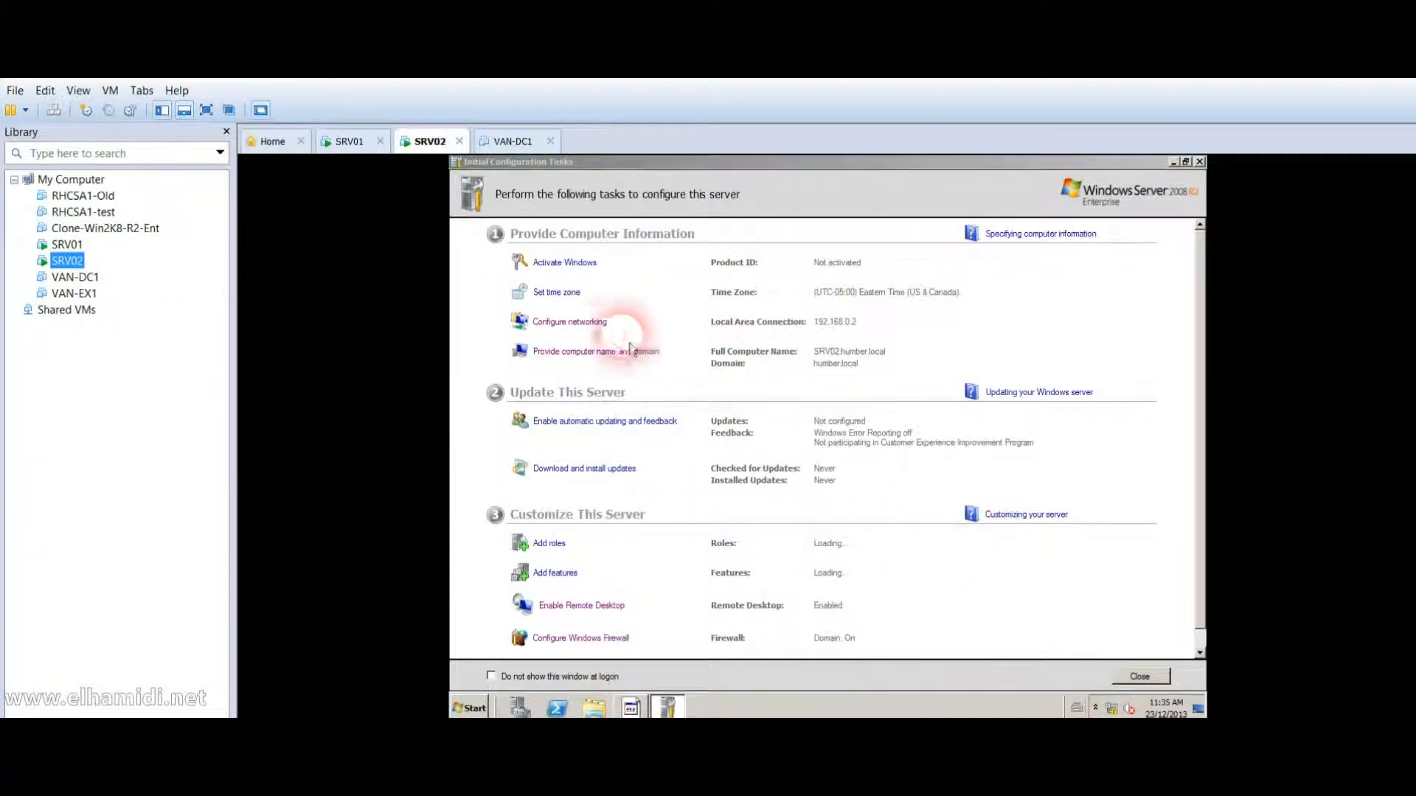
Review SRV02's IPv4 settings (IP 192.168.0.2, preferred DNS 192.168.0.1) and close all network dialogs.
{"action": "left_click", "coordinate": [593, 324]}
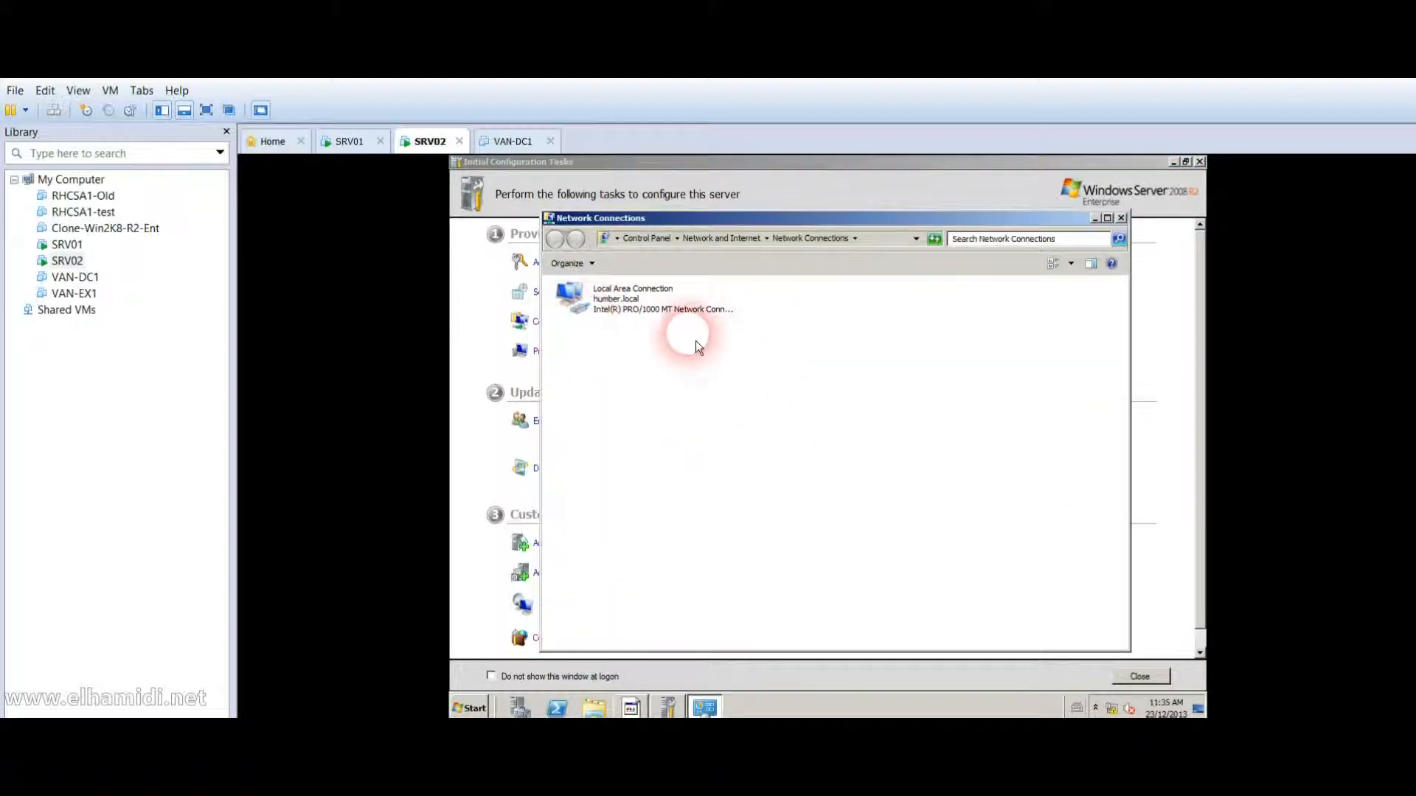
{"action": "left_click", "coordinate": [642, 308]}
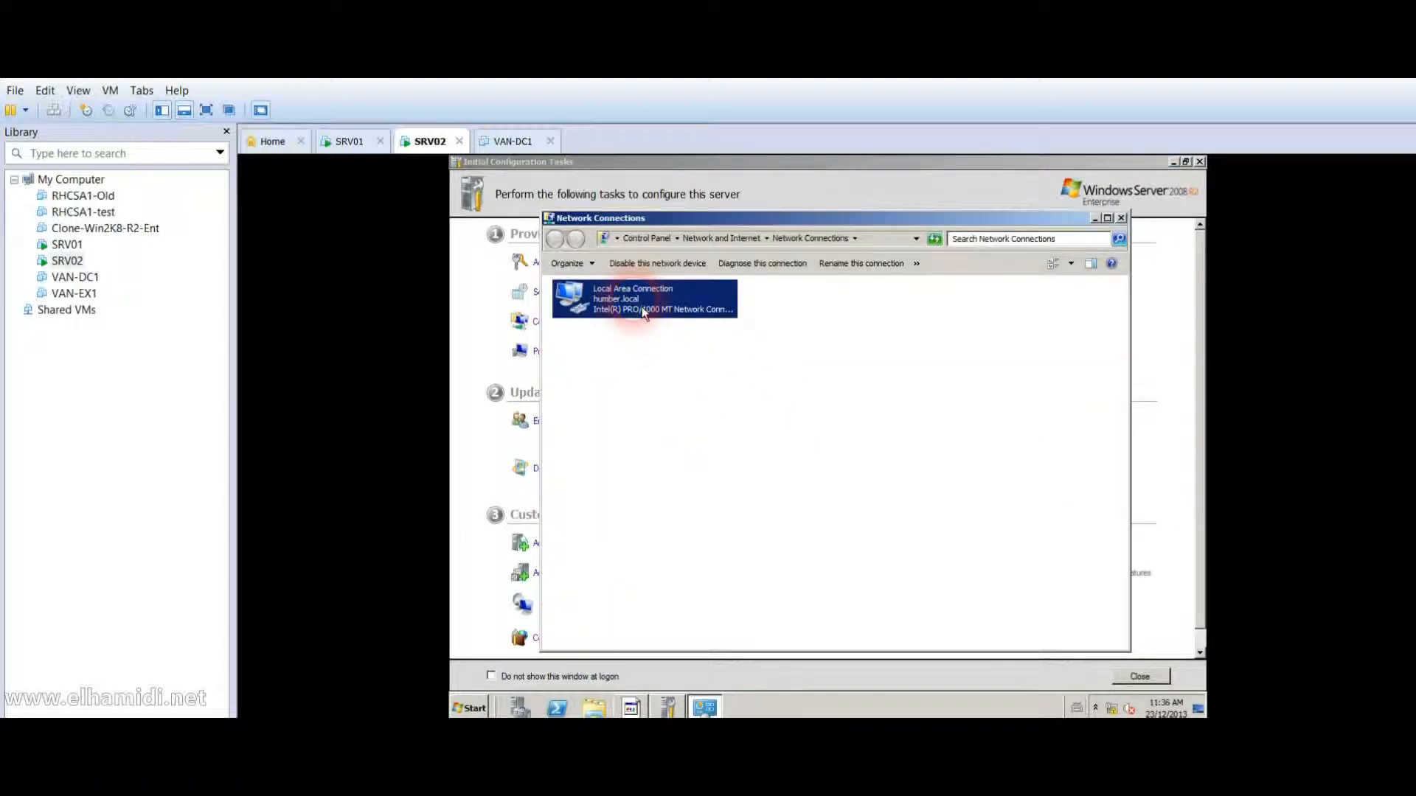
{"action": "right_click", "coordinate": [642, 308]}
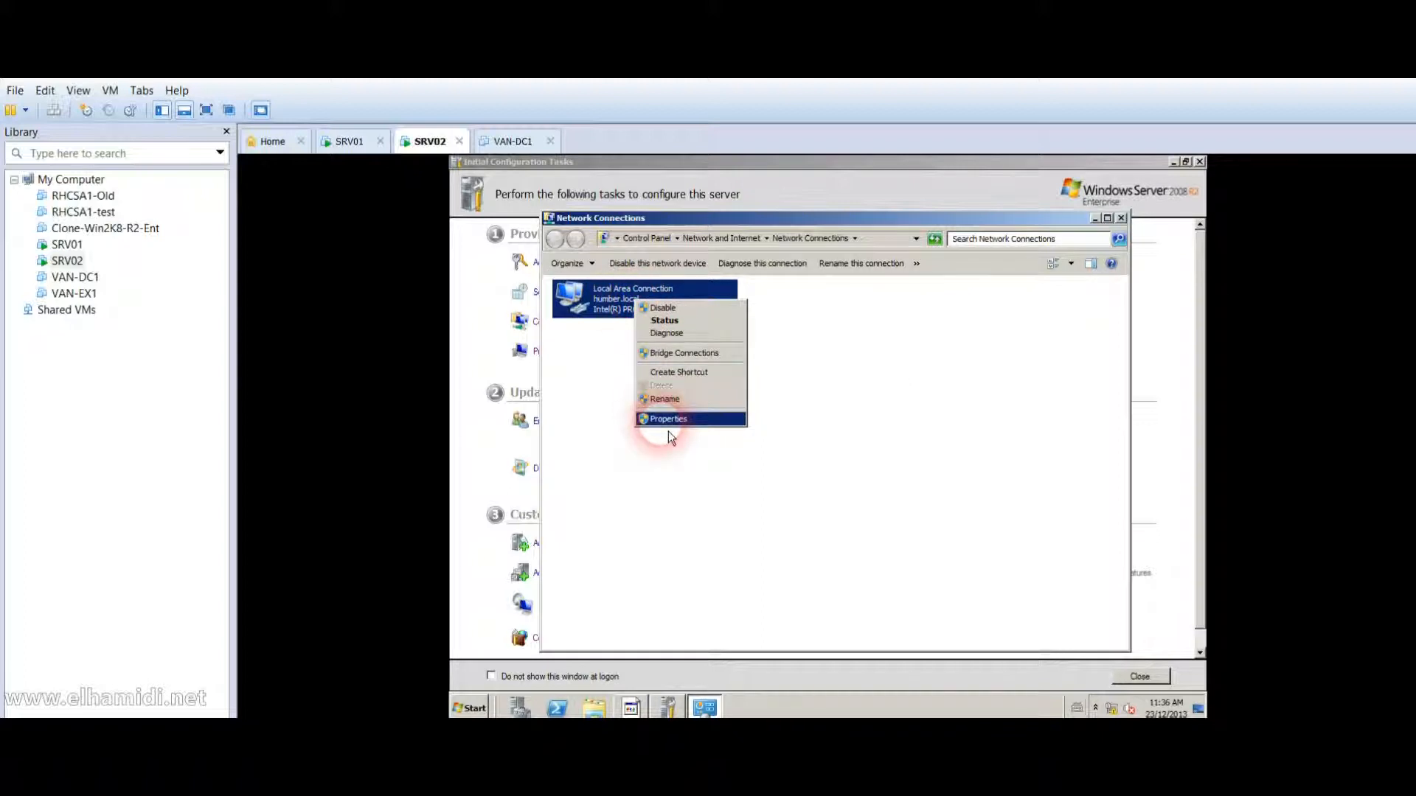
{"action": "left_click", "coordinate": [668, 423]}
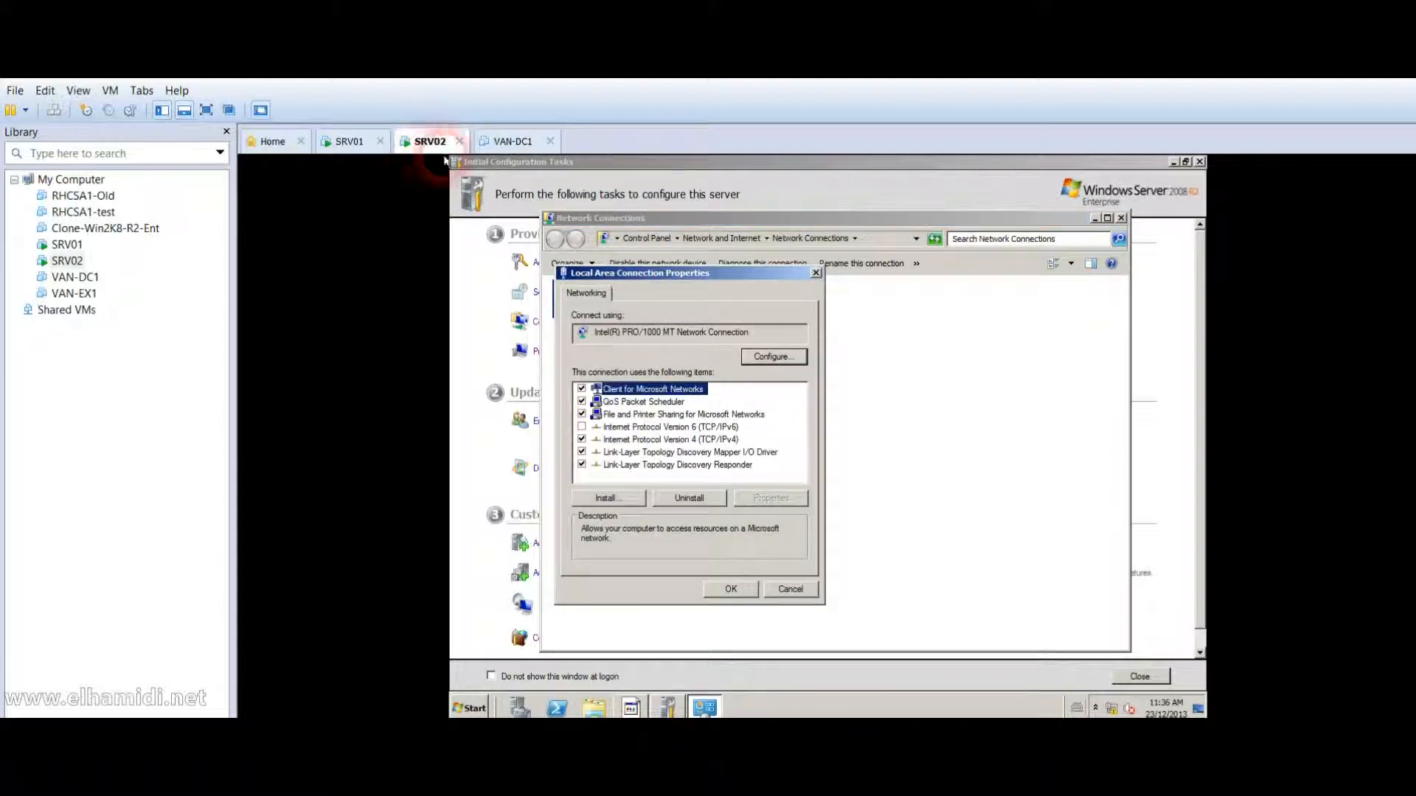
{"action": "left_click", "coordinate": [727, 440]}
{"action": "double_click", "coordinate": [729, 445]}
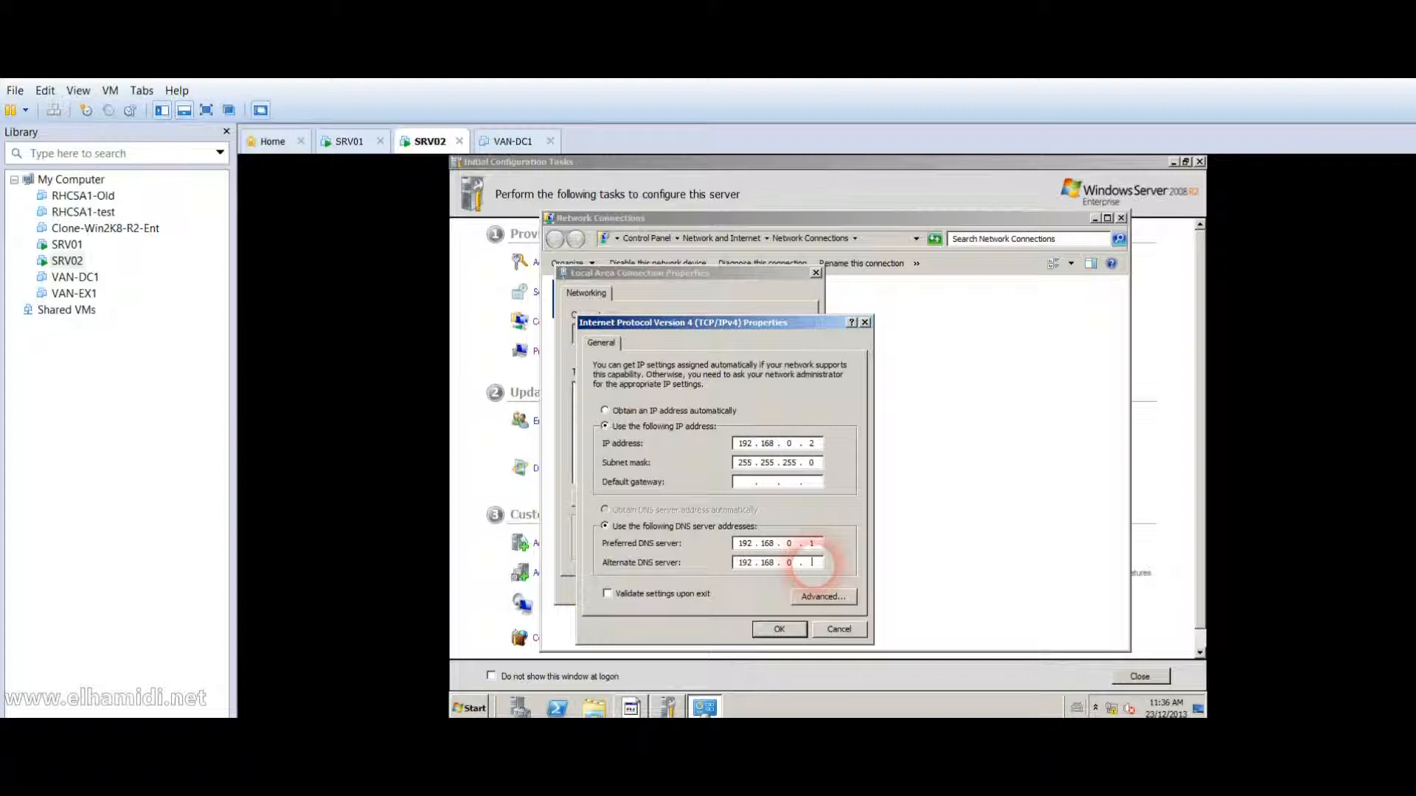
{"action": "left_click", "coordinate": [779, 629]}
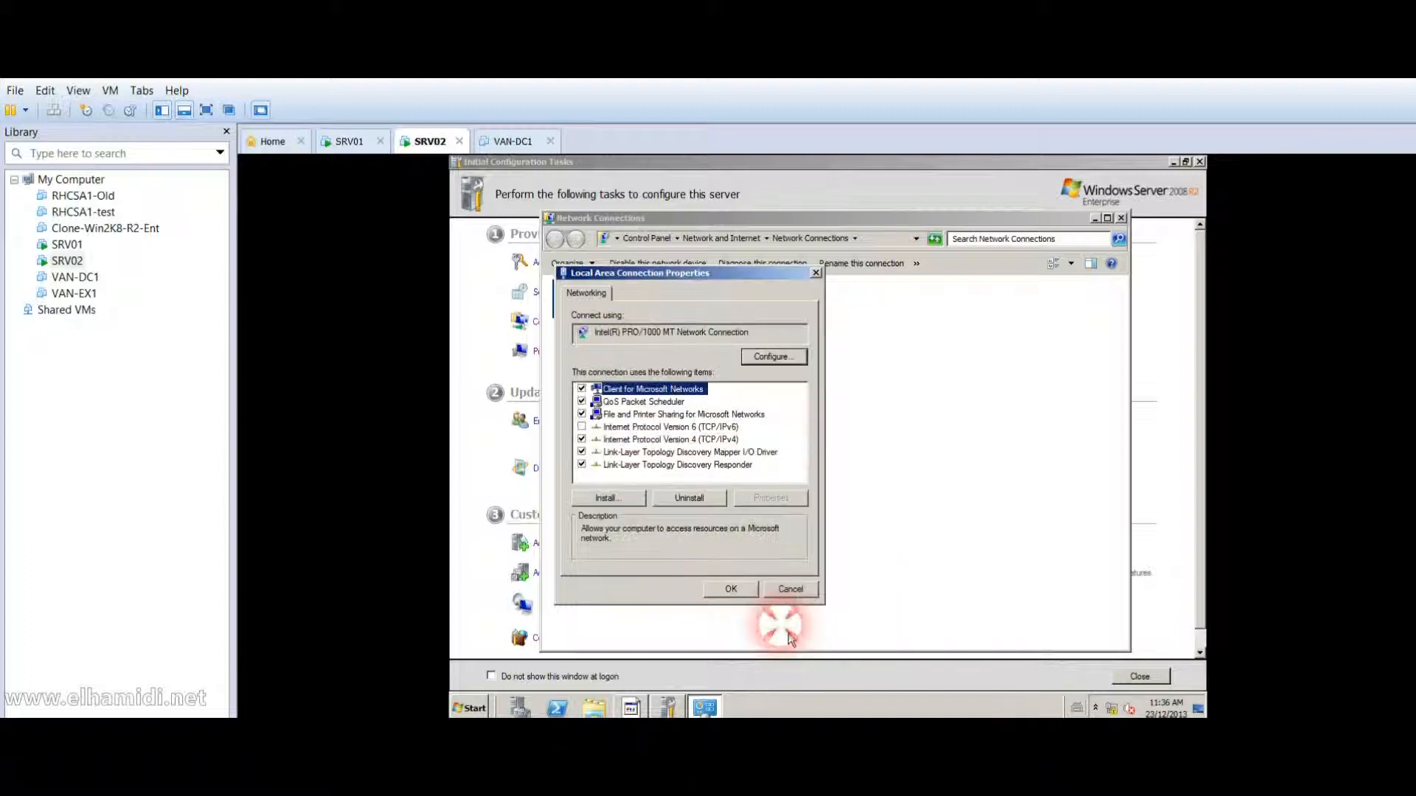
{"action": "left_click", "coordinate": [734, 589]}
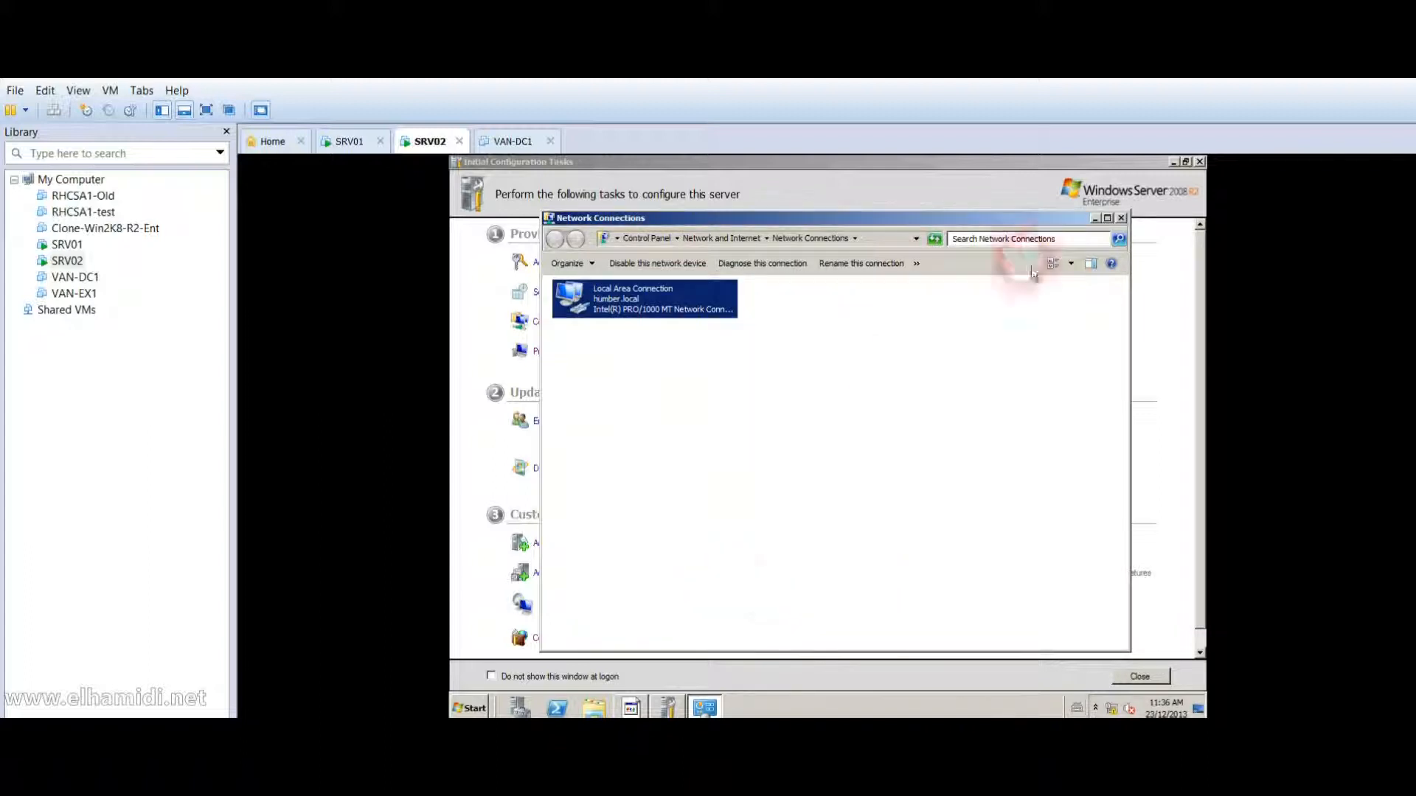
{"action": "left_click", "coordinate": [1122, 218]}
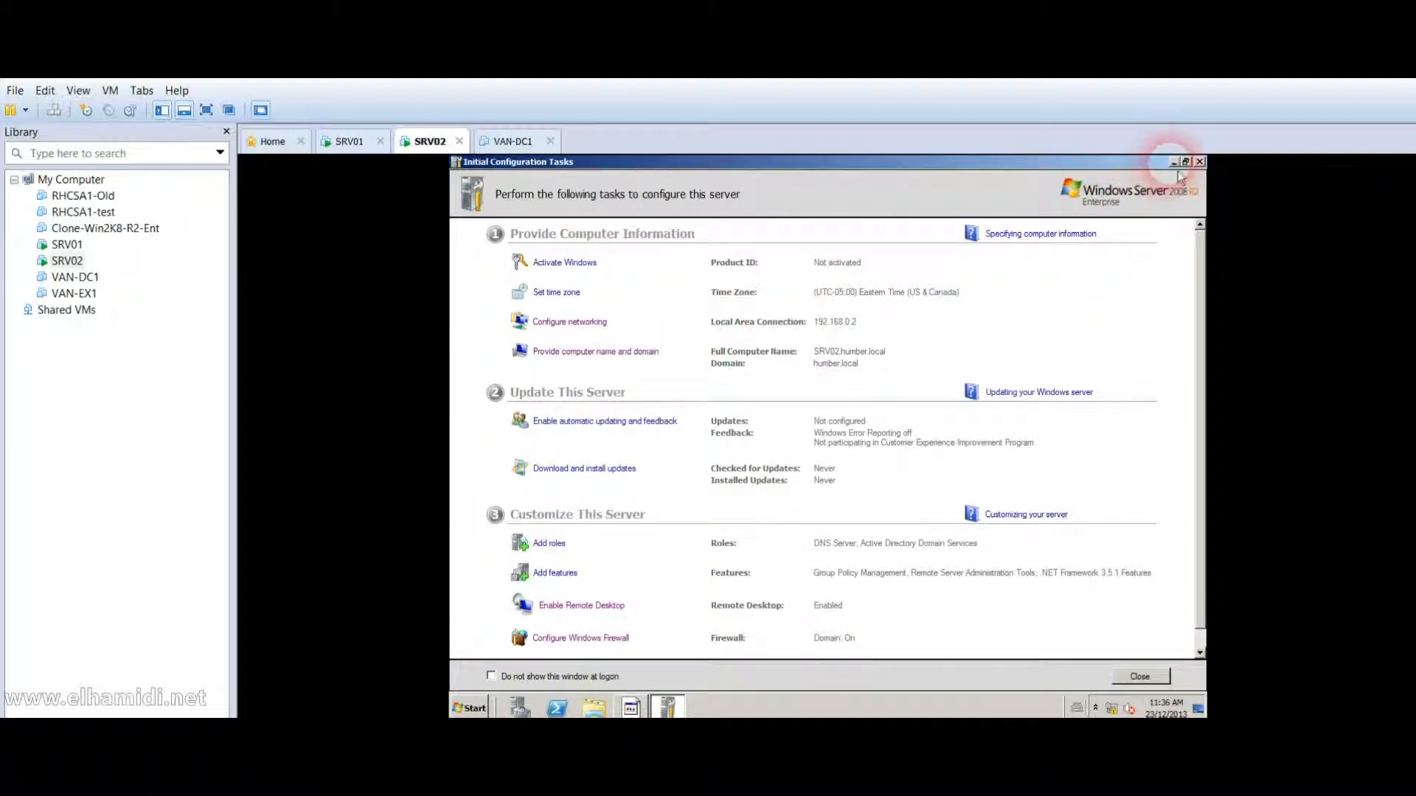
Close SRV02's Initial Configuration Tasks and cancel the Shutdown Event Tracker.
{"action": "left_click", "coordinate": [1200, 161]}
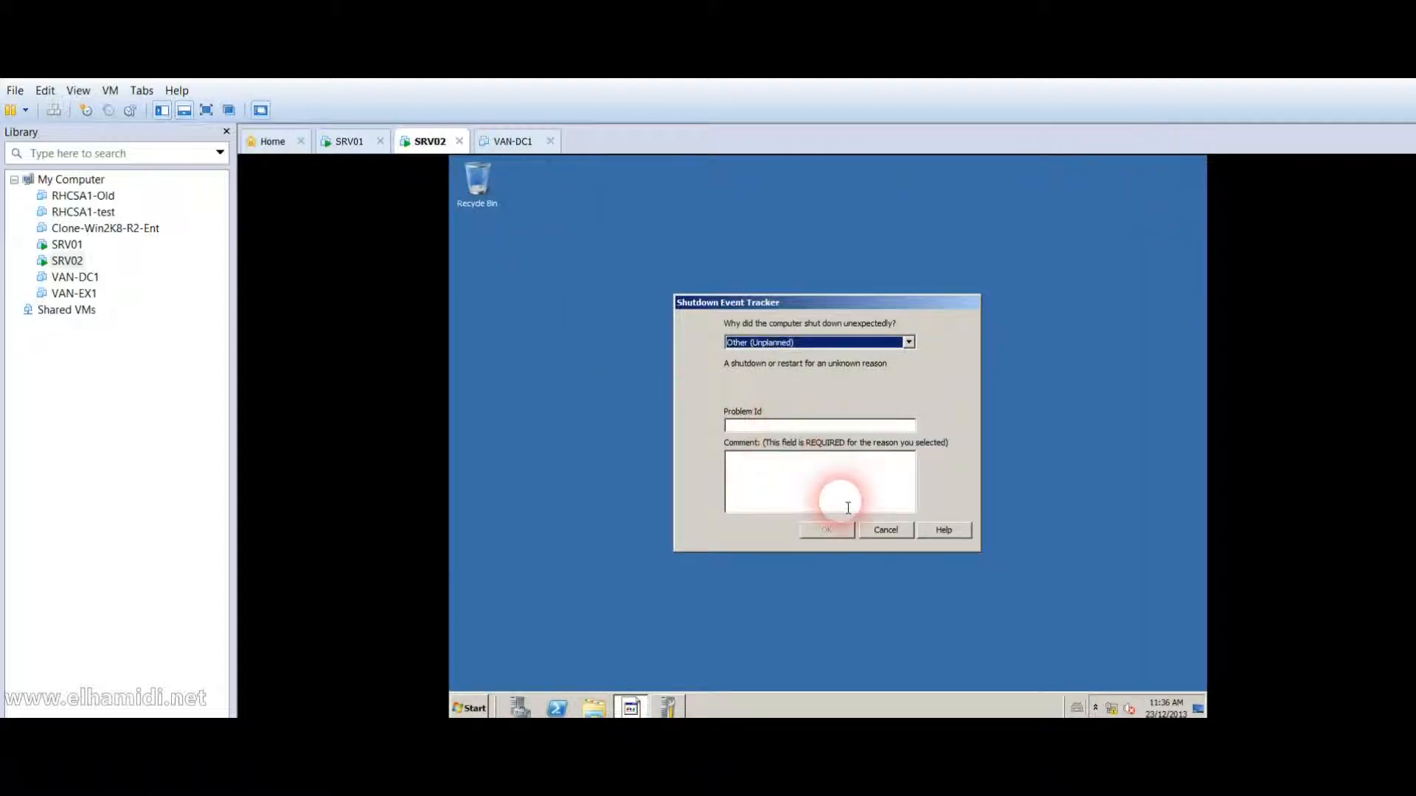
{"action": "left_click", "coordinate": [885, 531]}
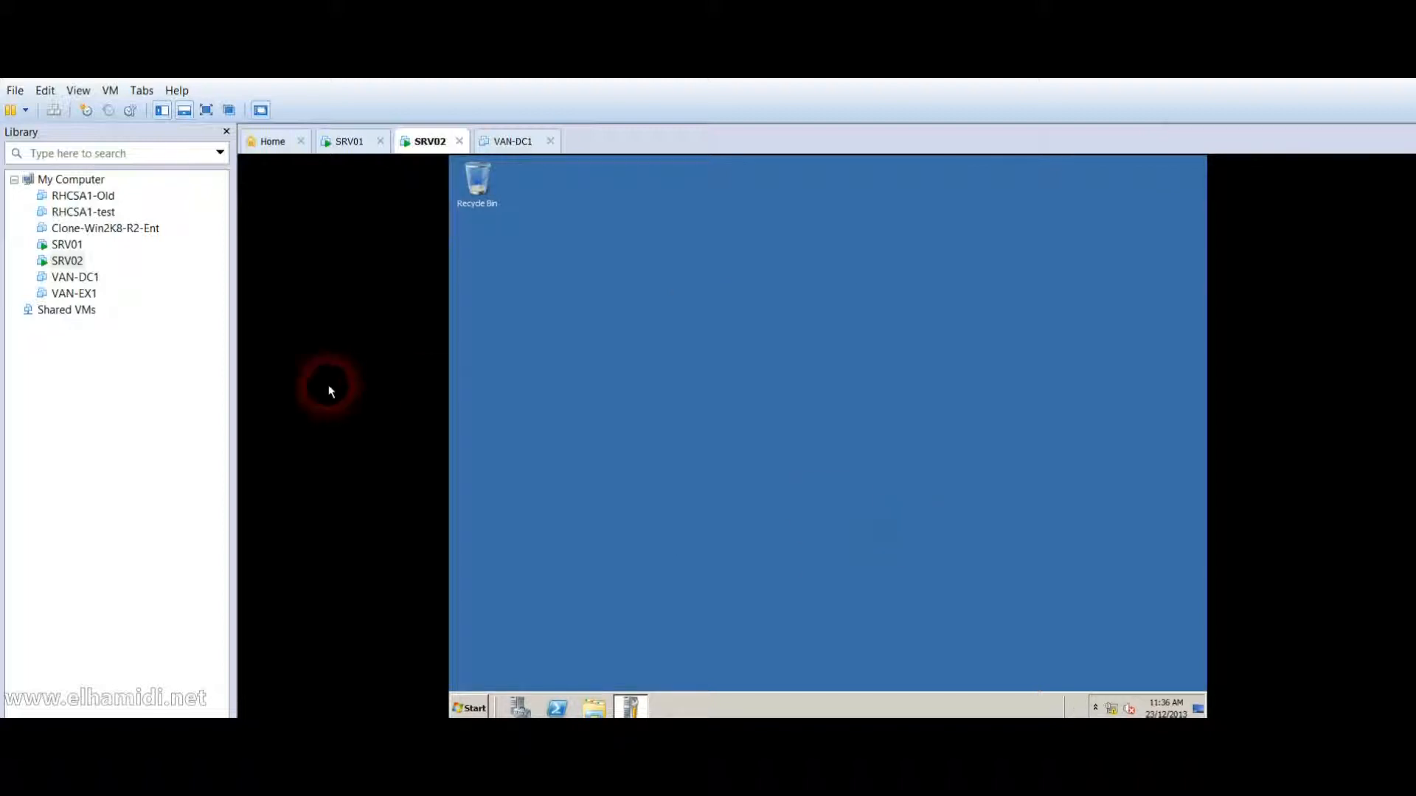
{"action": "left_click", "coordinate": [67, 248]}
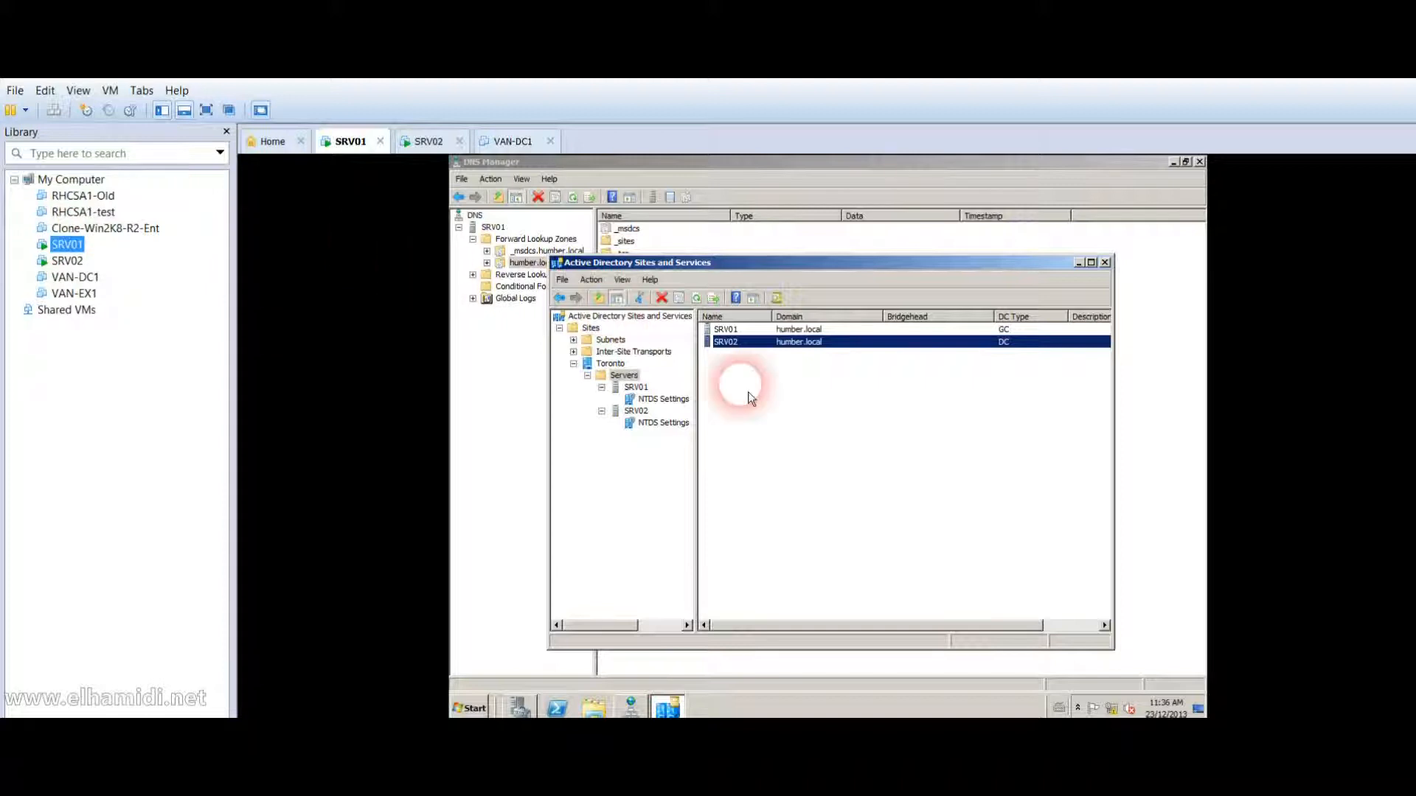
{"action": "left_click", "coordinate": [83, 269]}
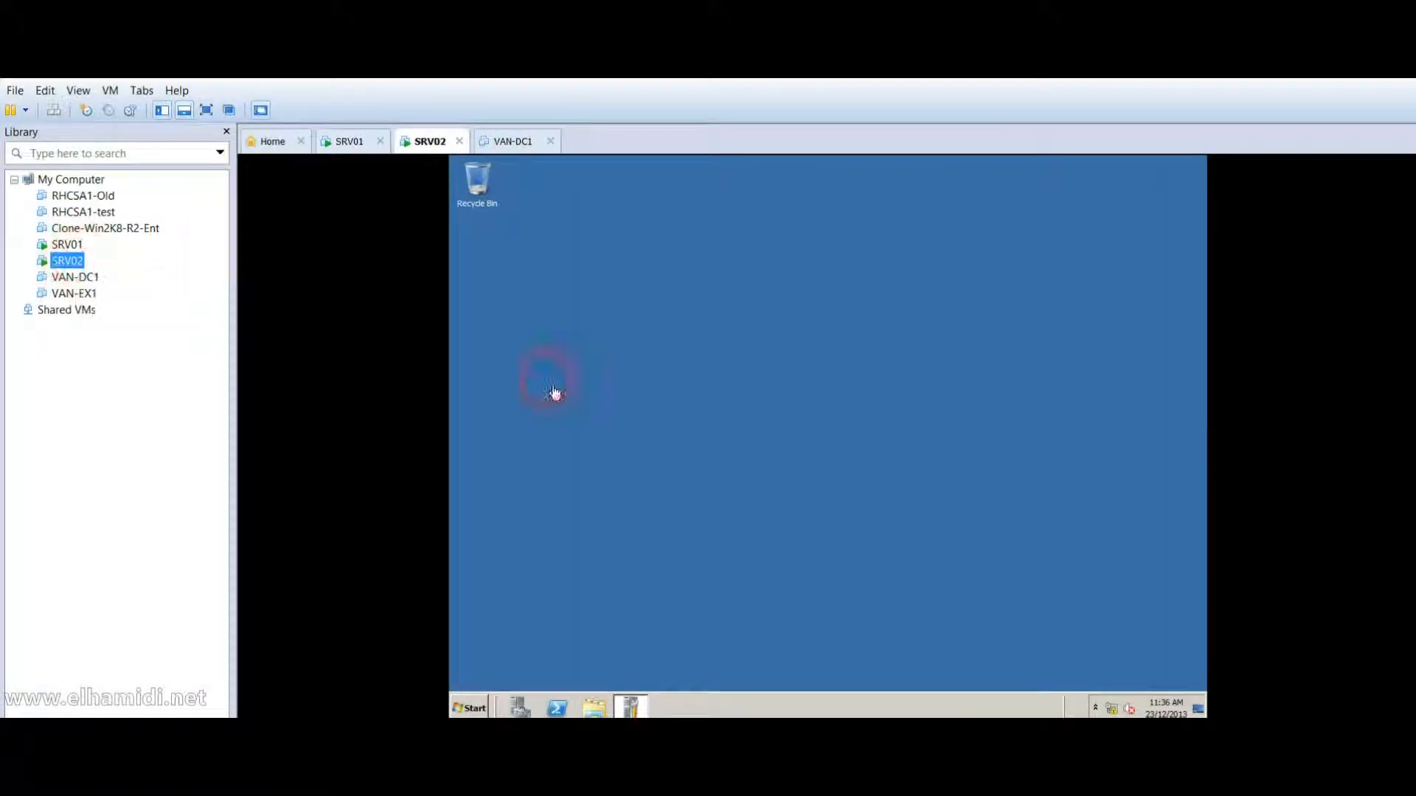
{"action": "left_click", "coordinate": [470, 708]}
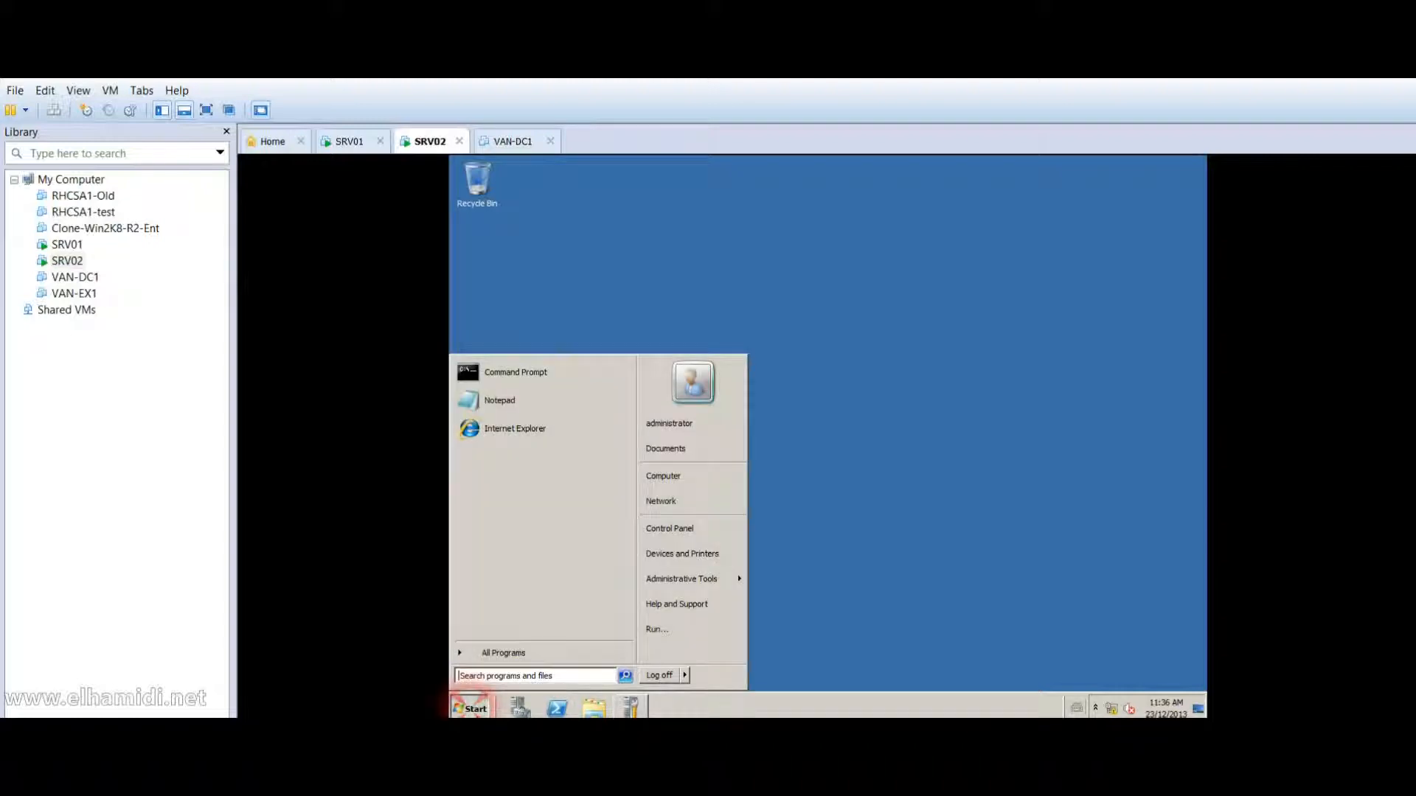
Launch Active Directory Sites and Services on SRV02, select the Toronto site, then return to SRV01.
{"action": "mouse_move", "coordinate": [714, 586]}
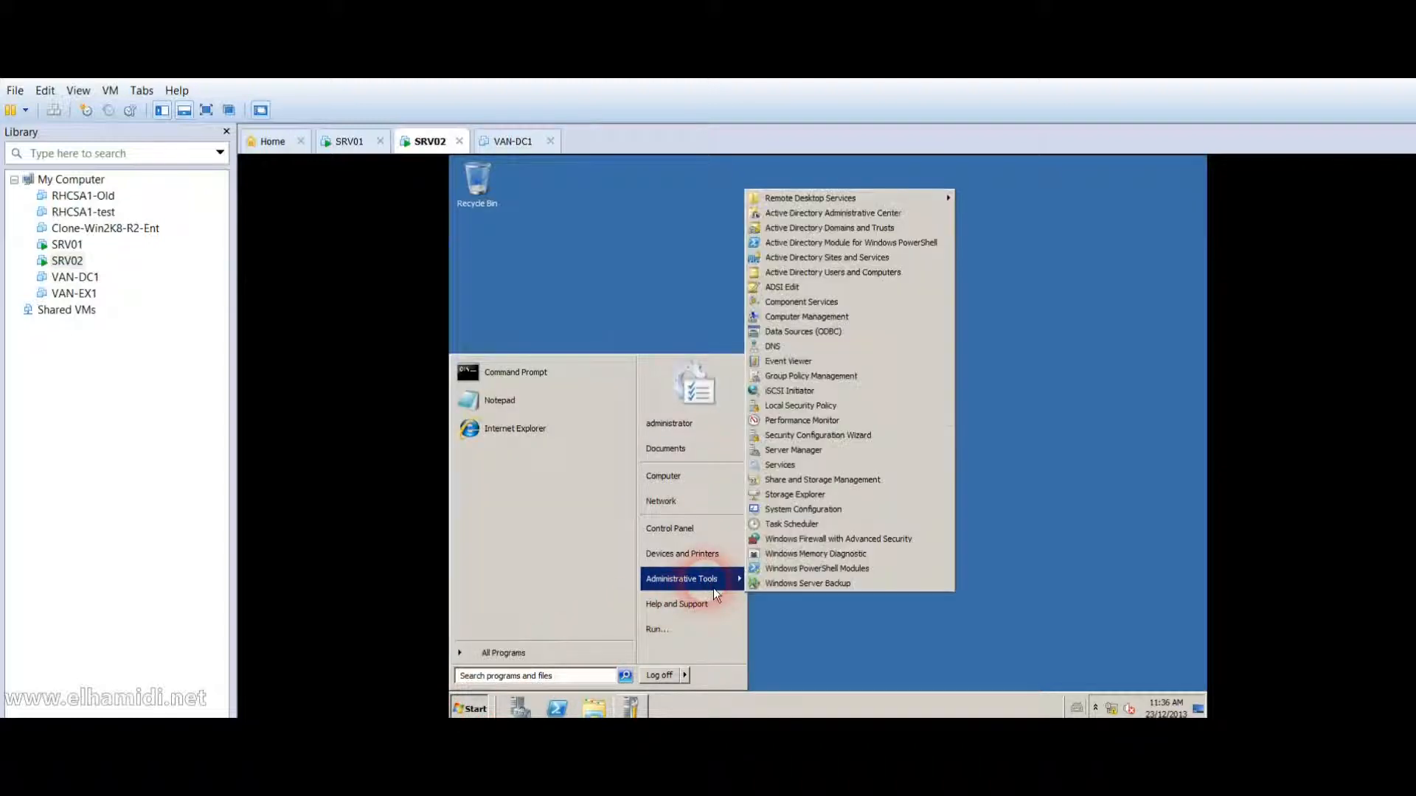
{"action": "left_click", "coordinate": [921, 269]}
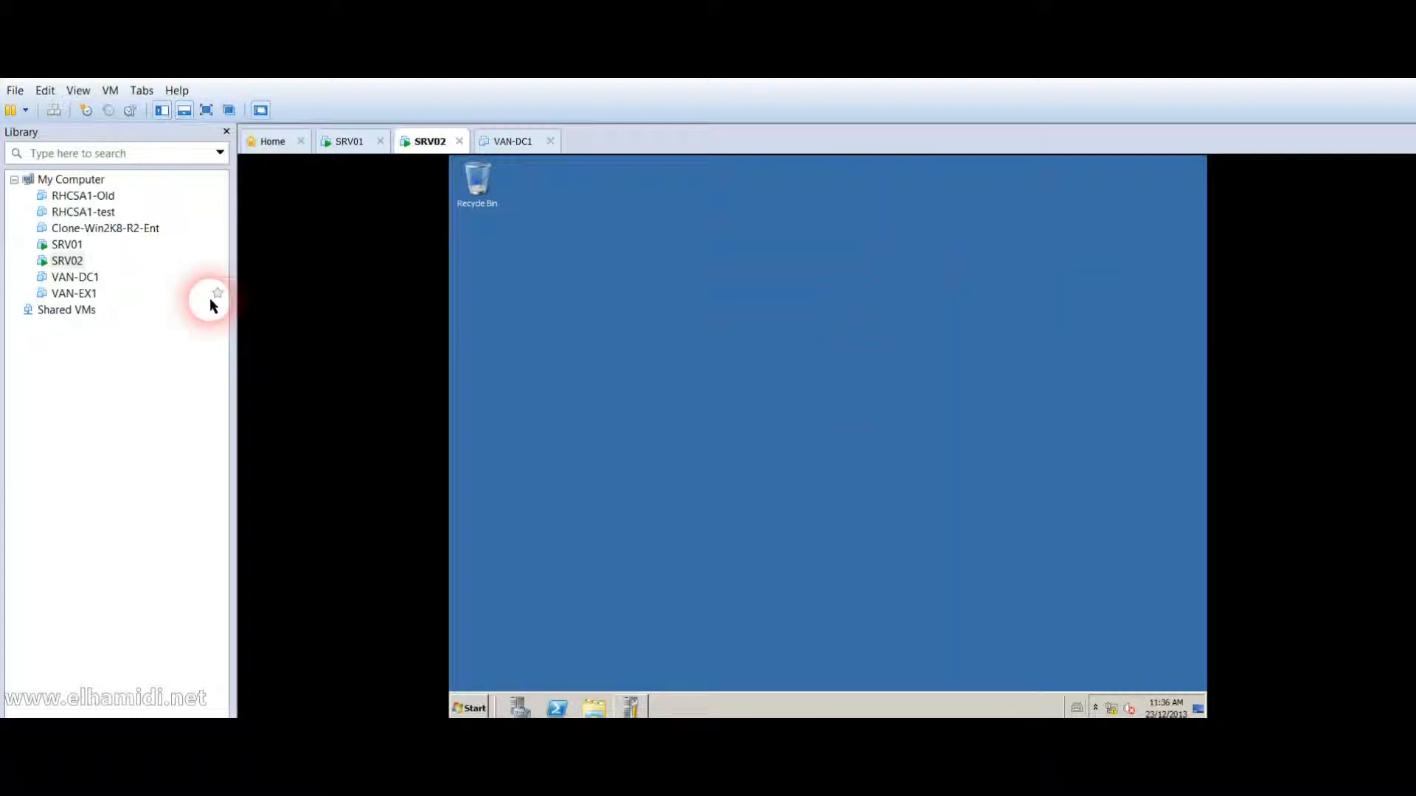
{"action": "left_click", "coordinate": [74, 248]}
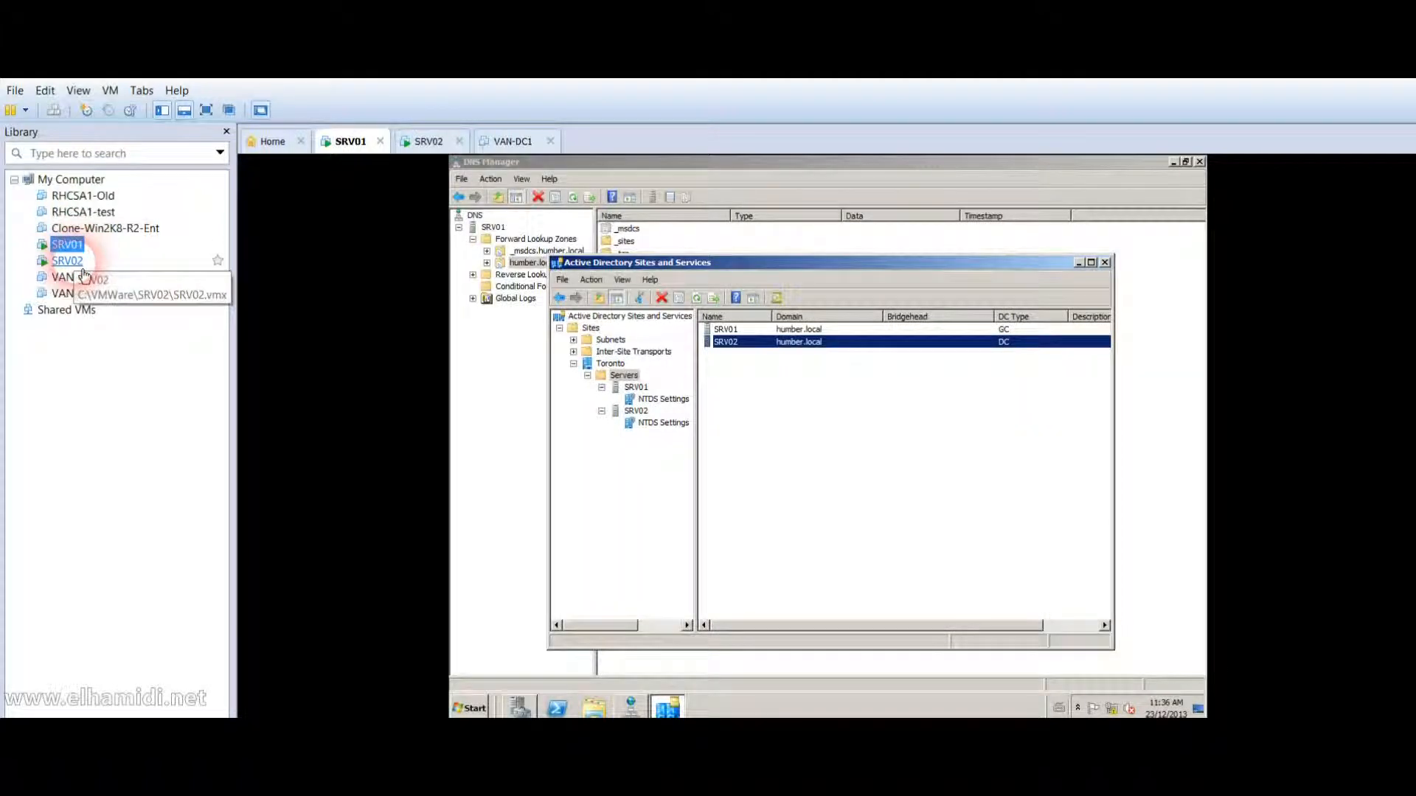
{"action": "left_click", "coordinate": [82, 269]}
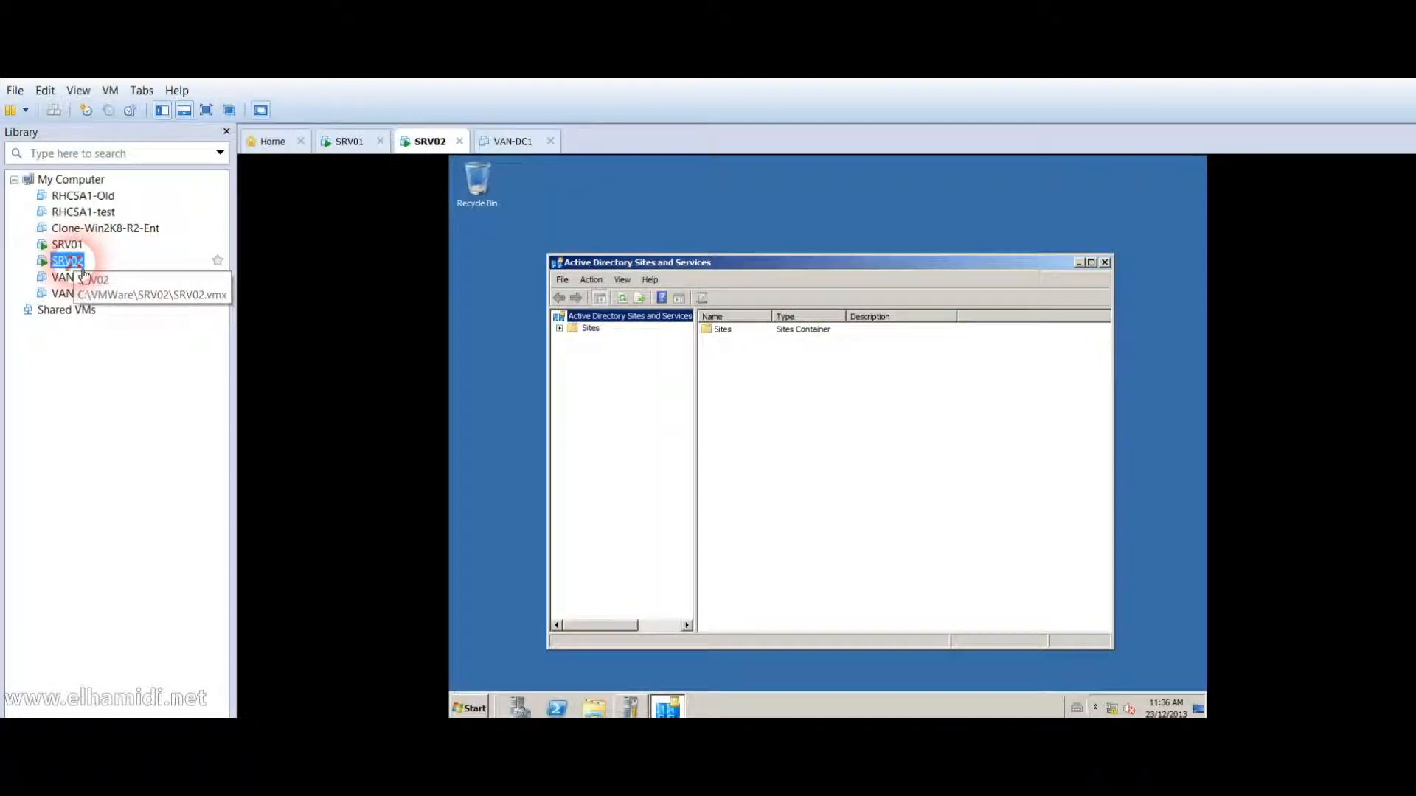
{"action": "left_click", "coordinate": [594, 330]}
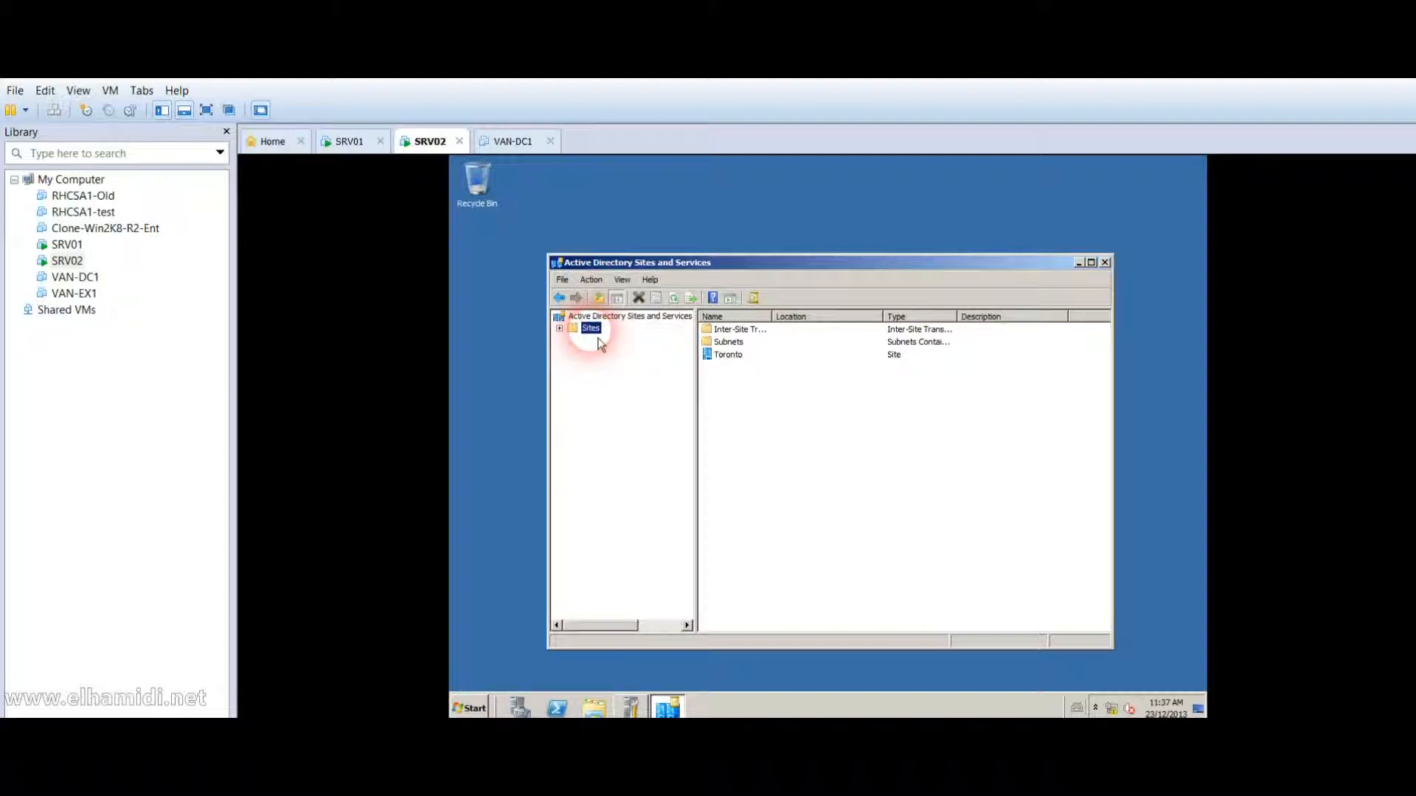
{"action": "left_click", "coordinate": [739, 369]}
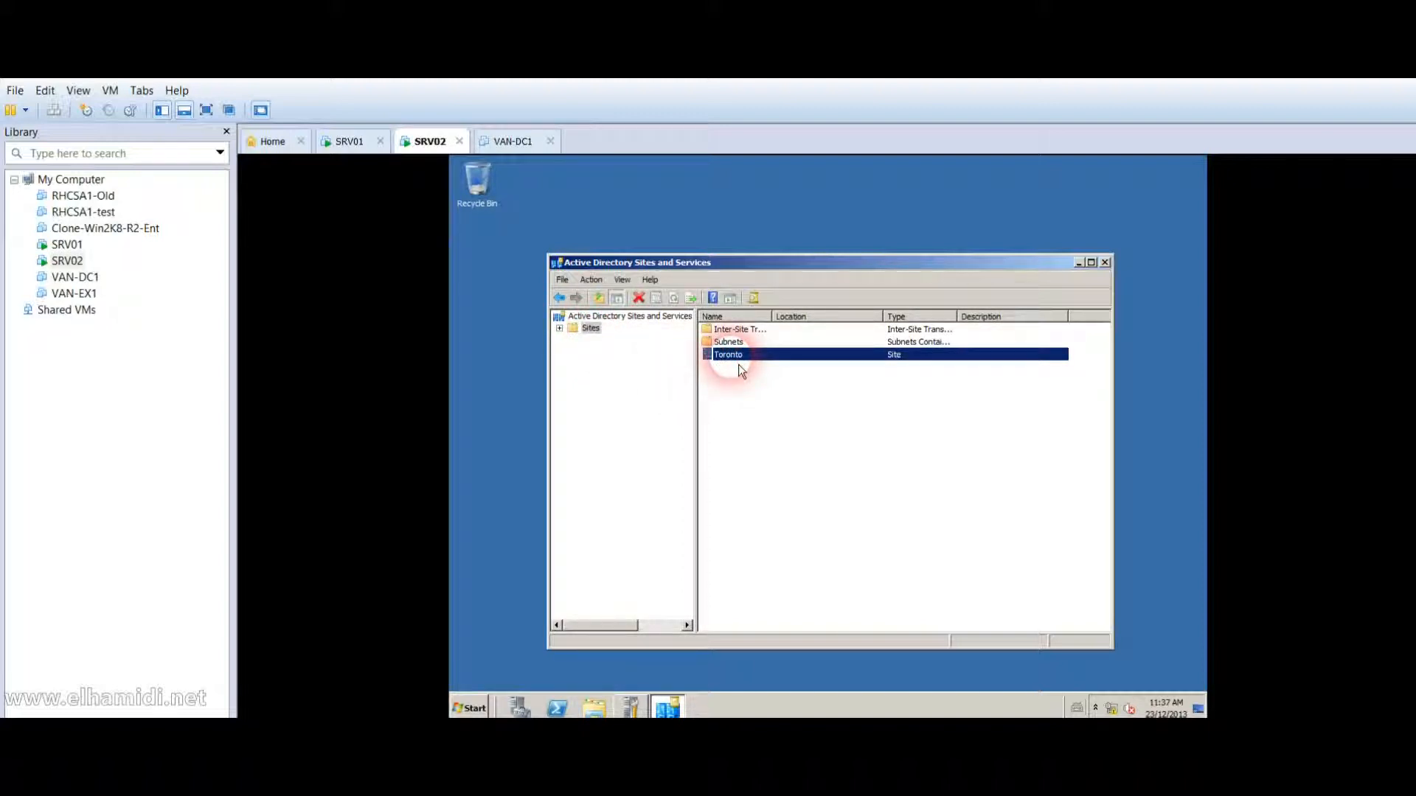
{"action": "left_click", "coordinate": [78, 248]}
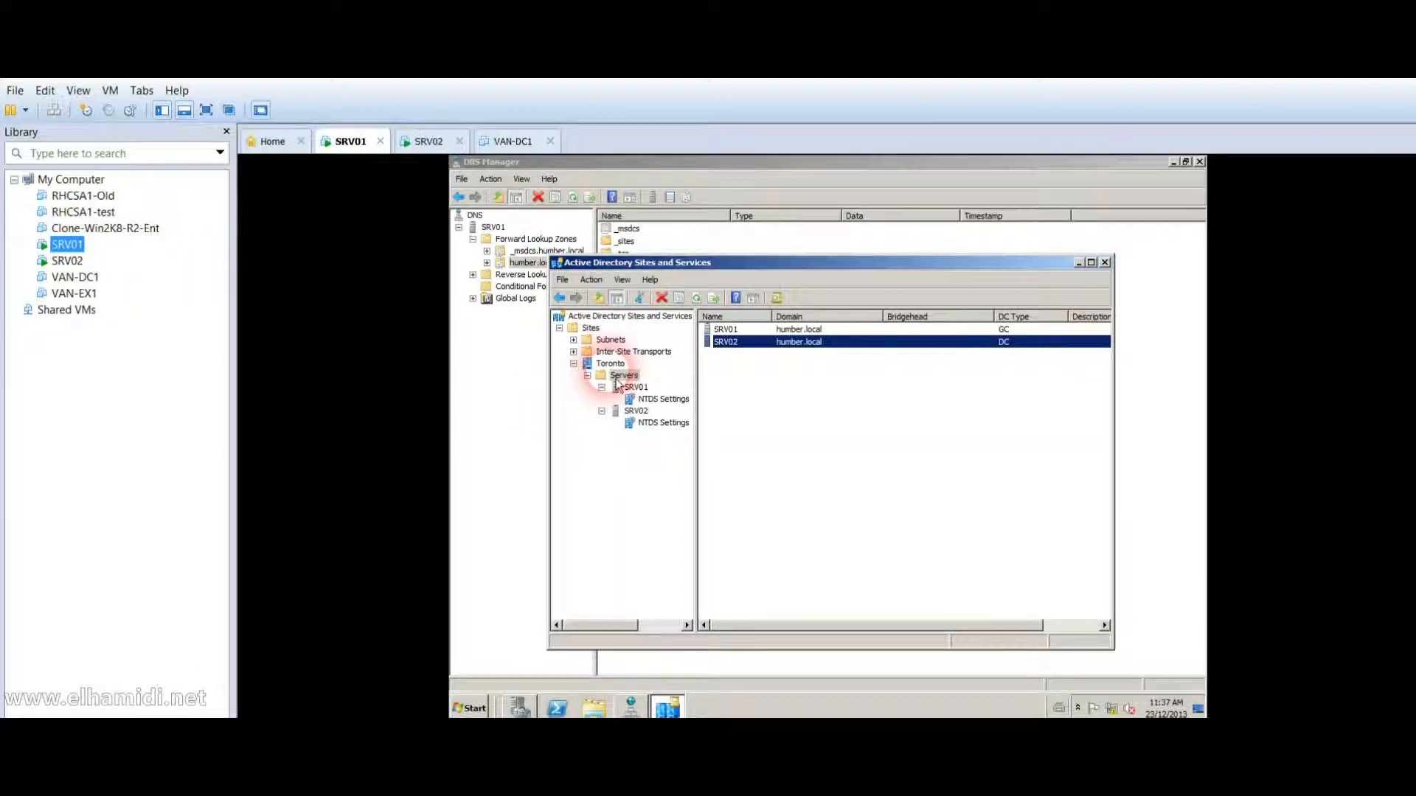
On SRV01, enable Global Catalog in SRV02's NTDS Settings properties under the Toronto site.
{"action": "left_click", "coordinate": [612, 364]}
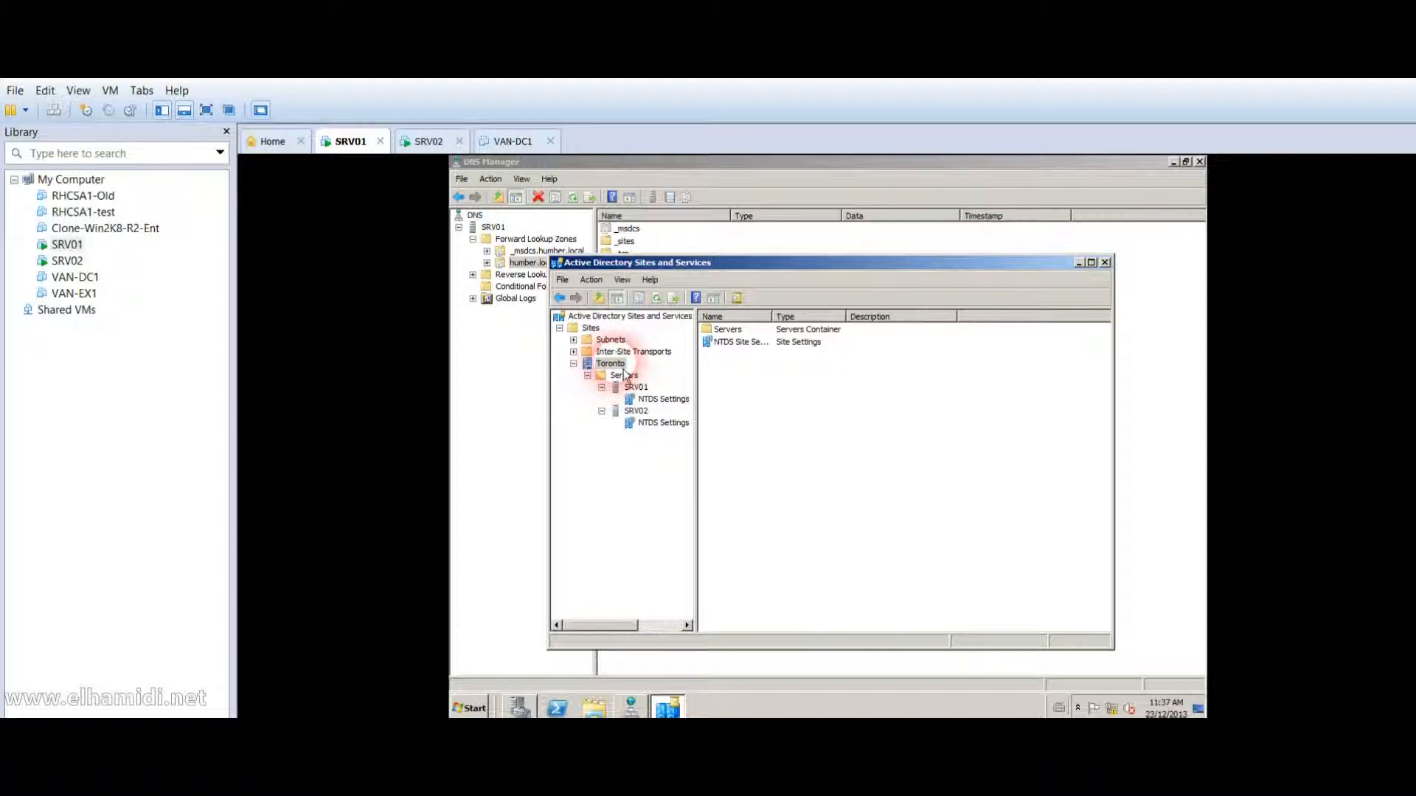
{"action": "right_click", "coordinate": [617, 364]}
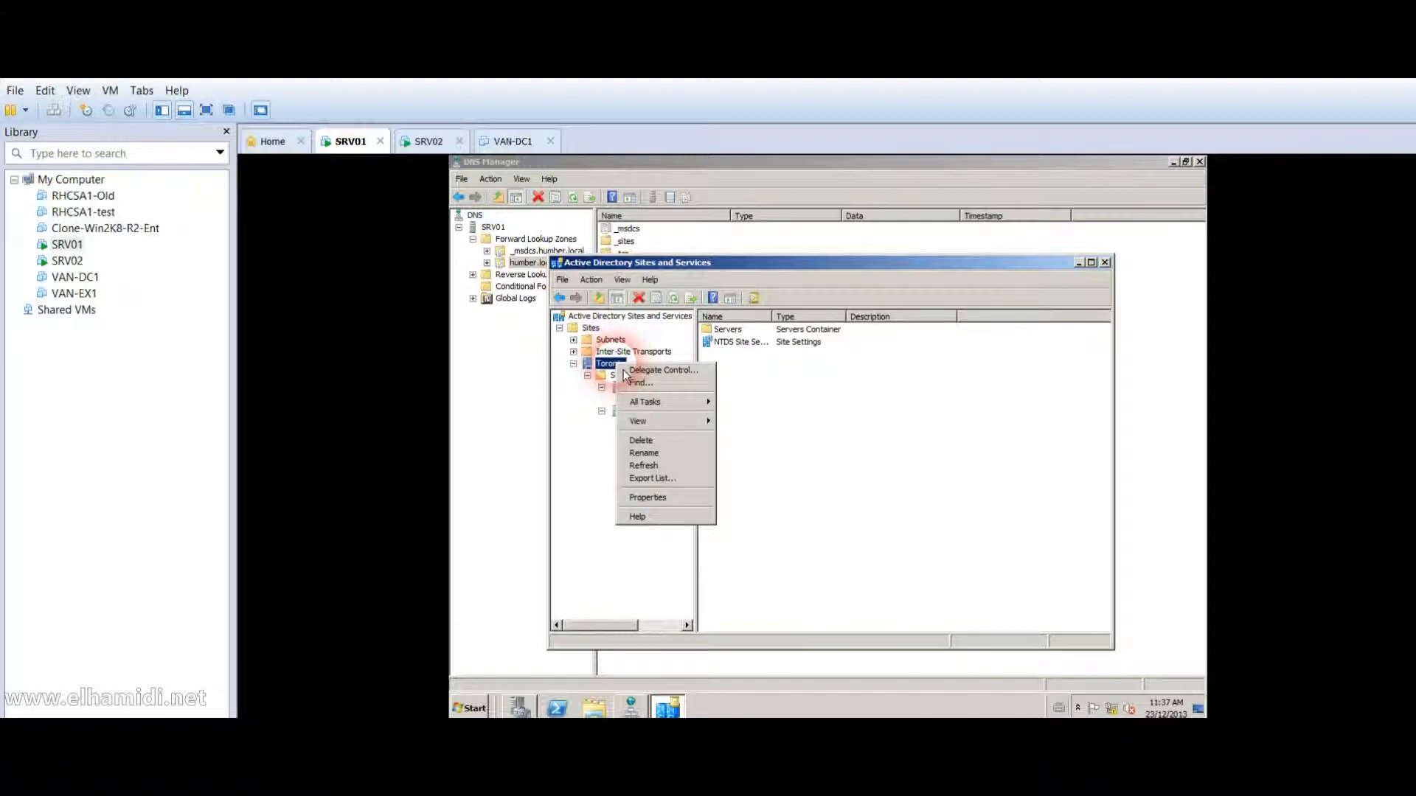
{"action": "left_click", "coordinate": [670, 496]}
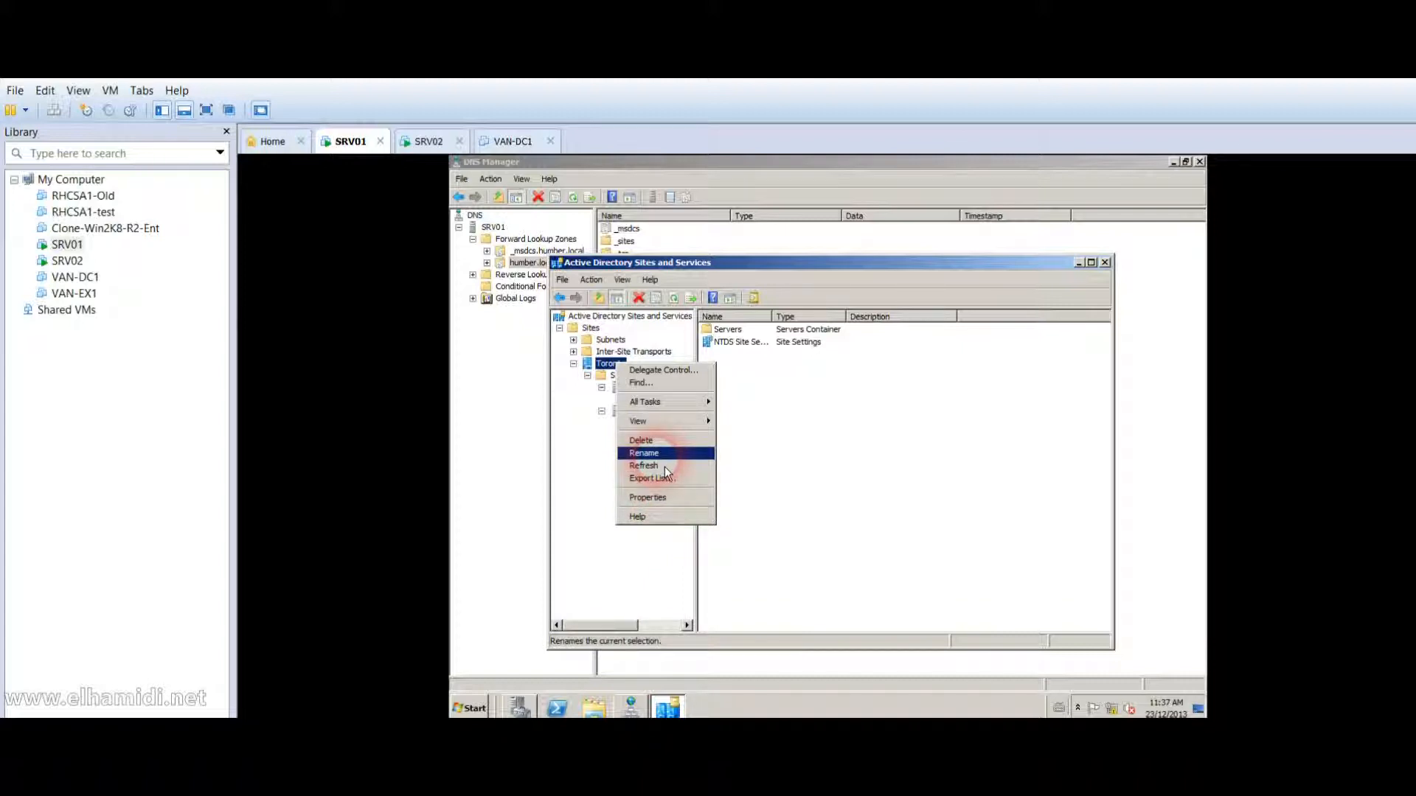
{"action": "left_click", "coordinate": [822, 452]}
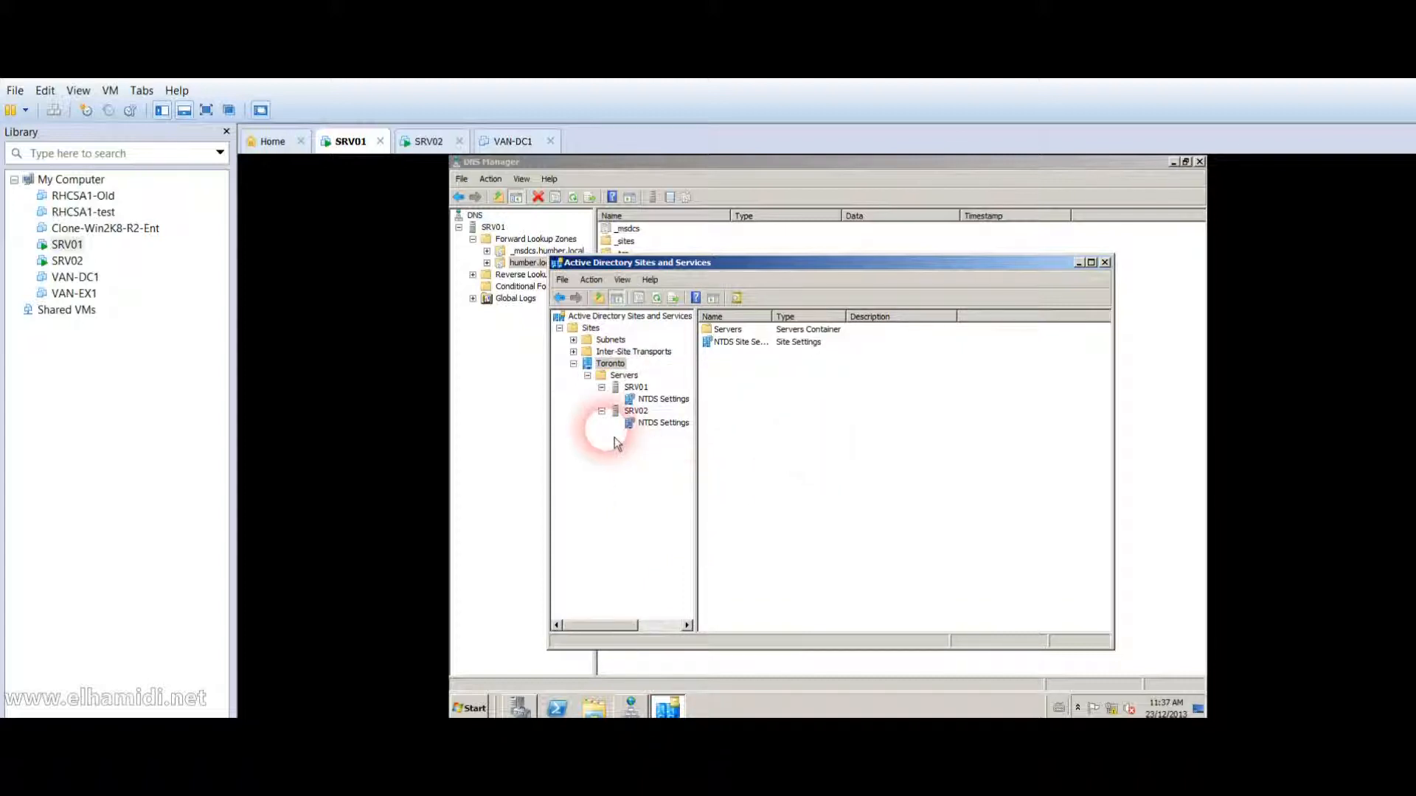
{"action": "left_click", "coordinate": [669, 429]}
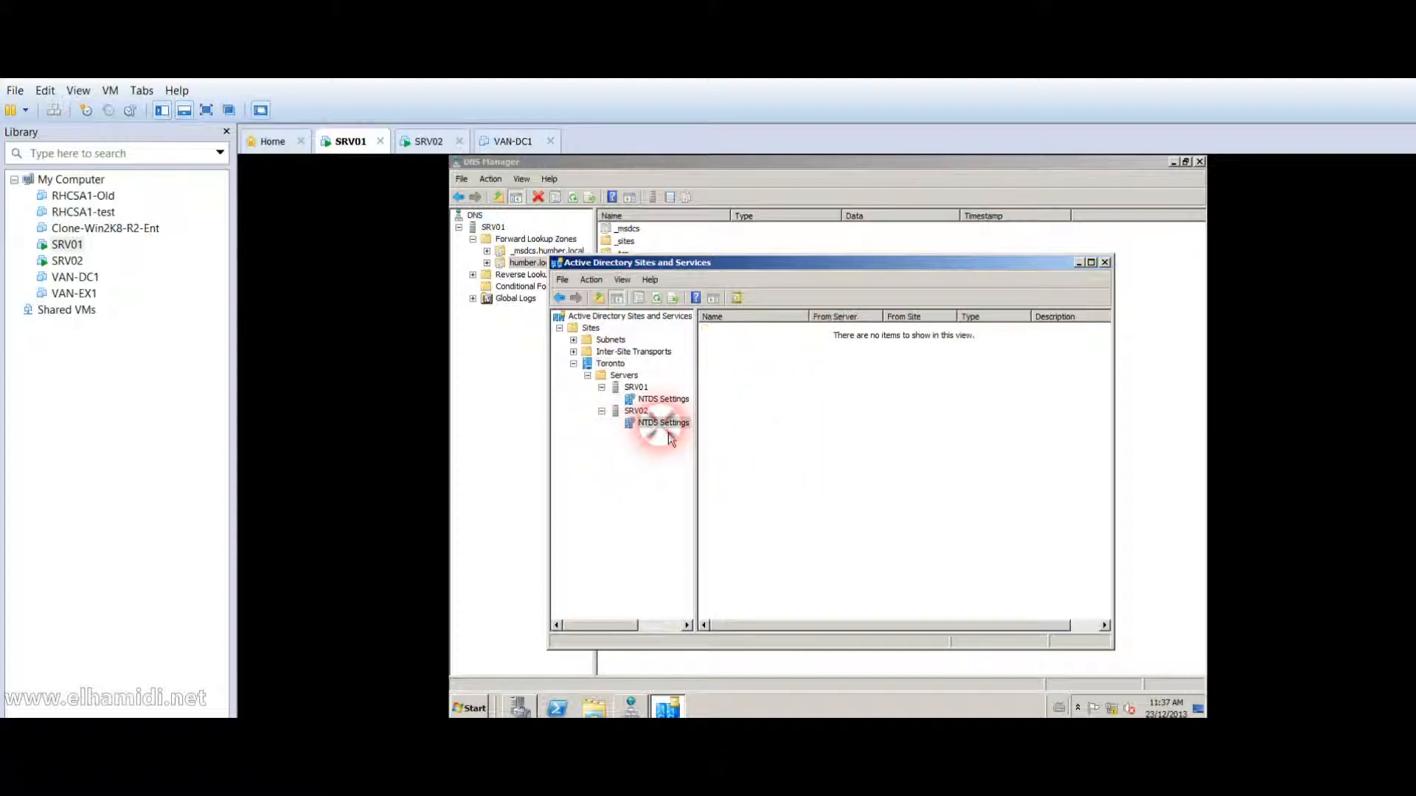
{"action": "right_click", "coordinate": [673, 428]}
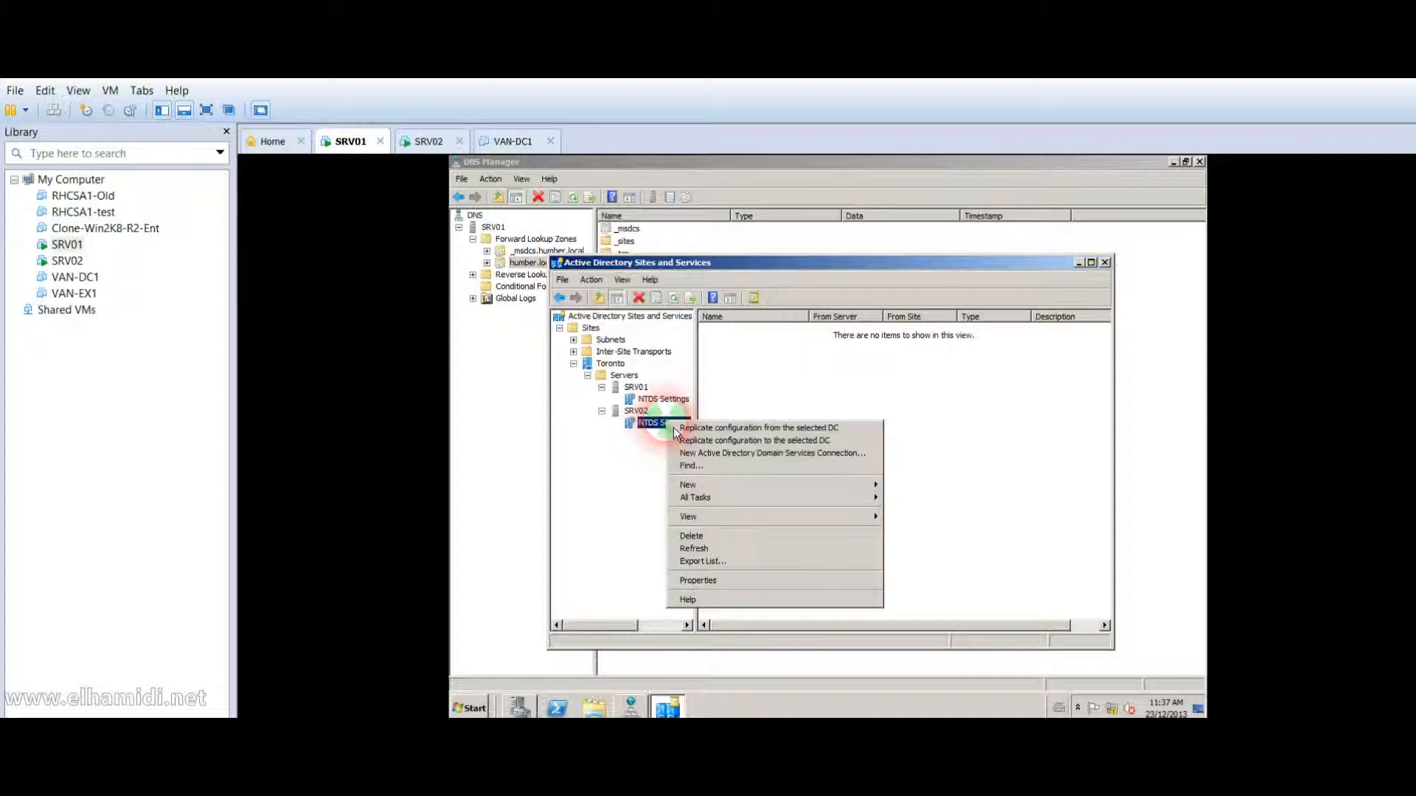
{"action": "left_click", "coordinate": [718, 585]}
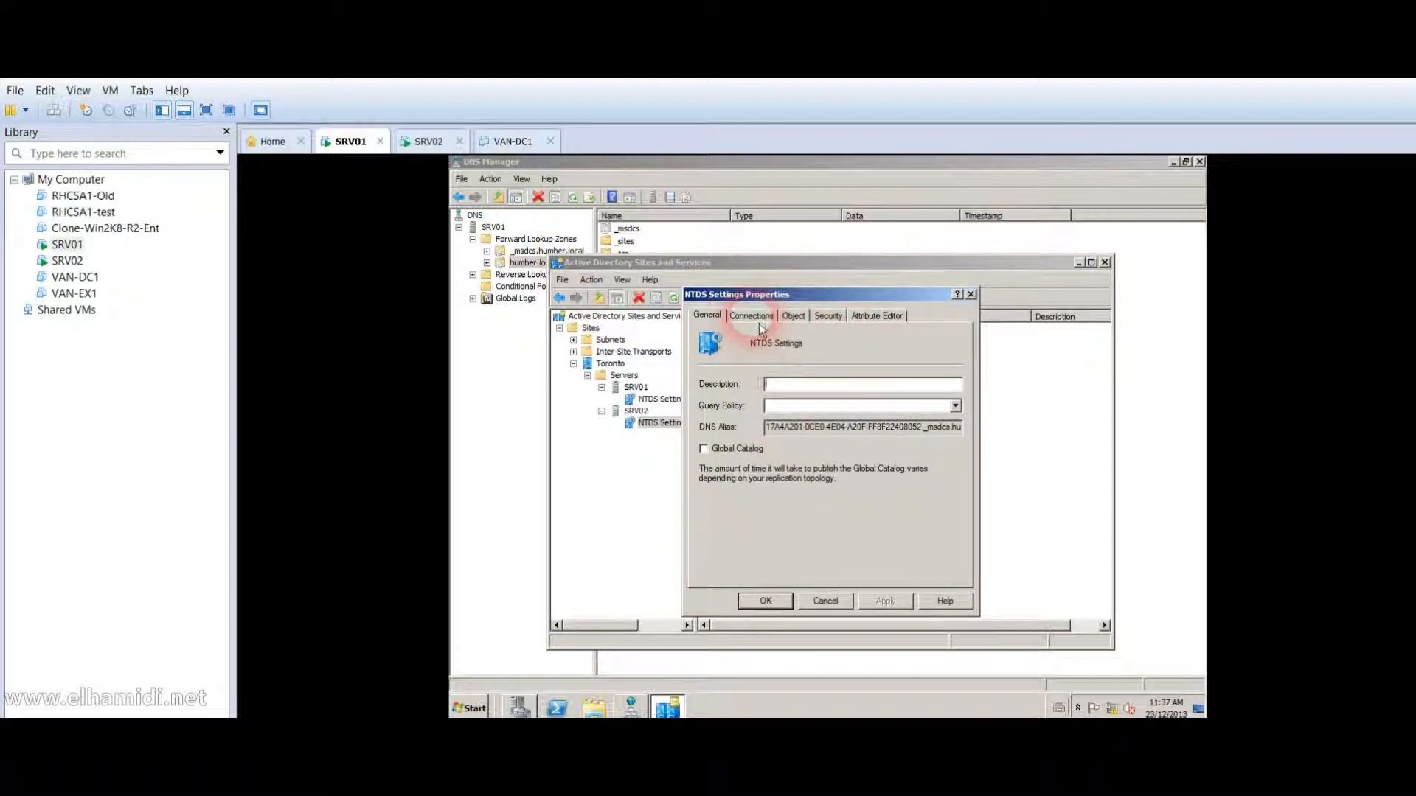
{"action": "left_click", "coordinate": [726, 455]}
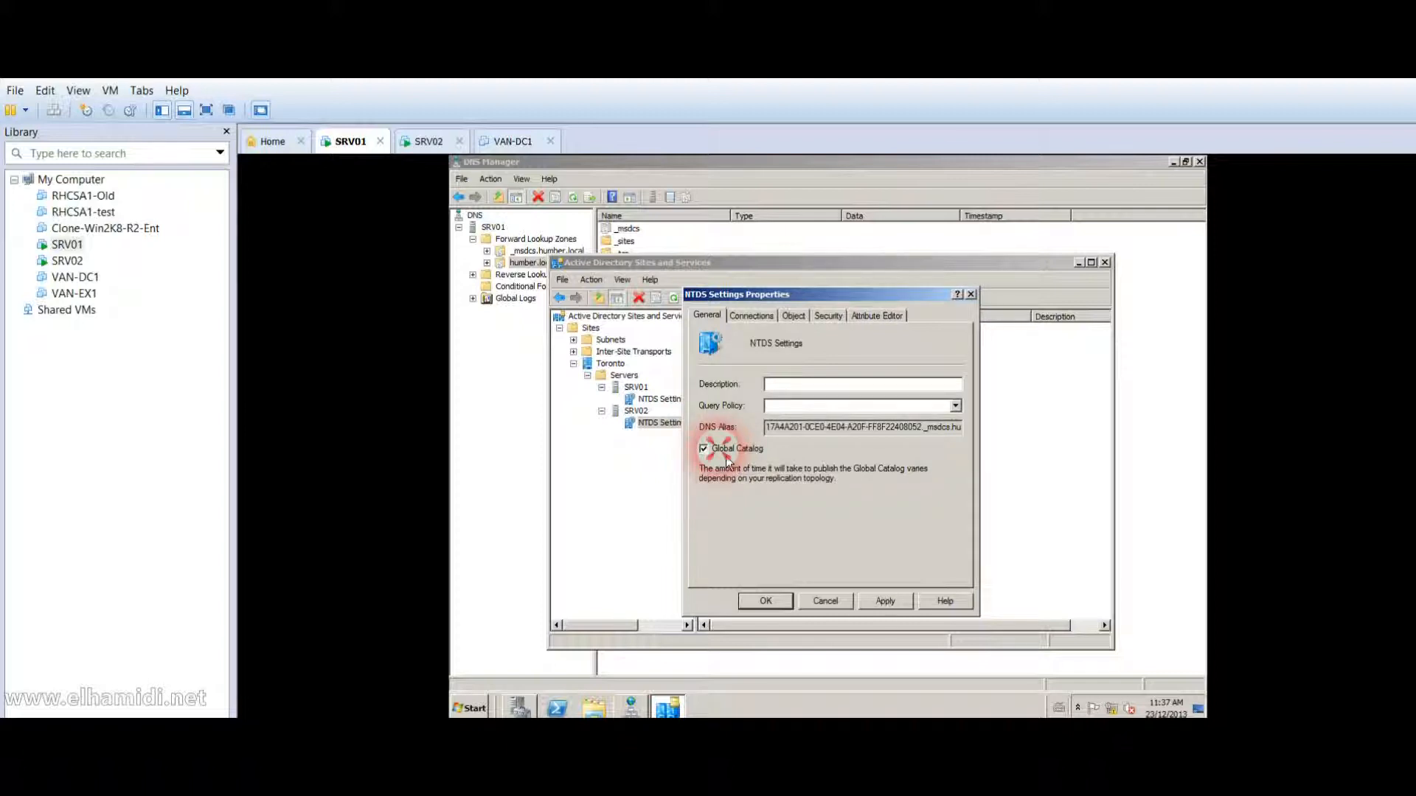
{"action": "left_click", "coordinate": [765, 601]}
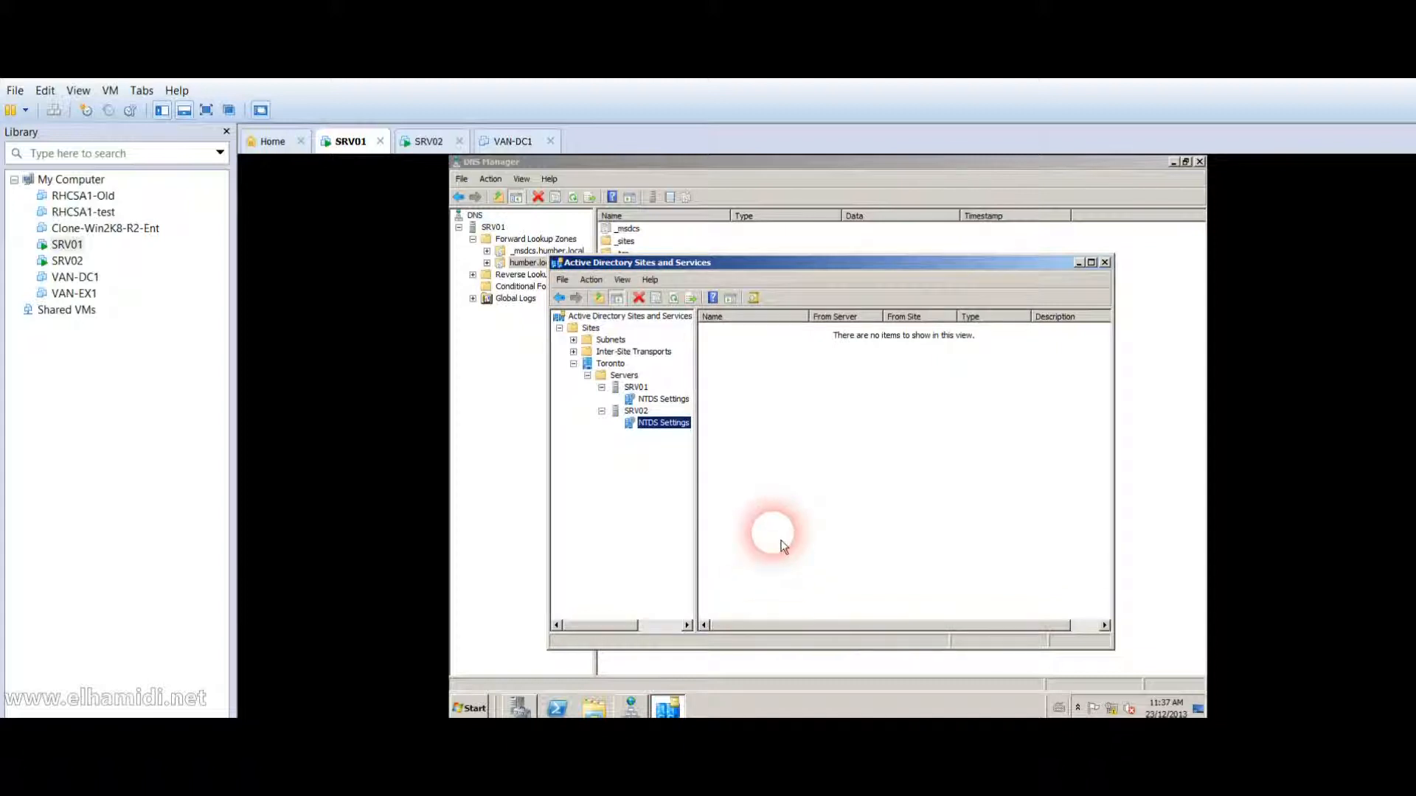
On SRV02, expand Toronto > Servers to show SRV01 and SRV02 with their NTDS Settings.
{"action": "left_click", "coordinate": [81, 264]}
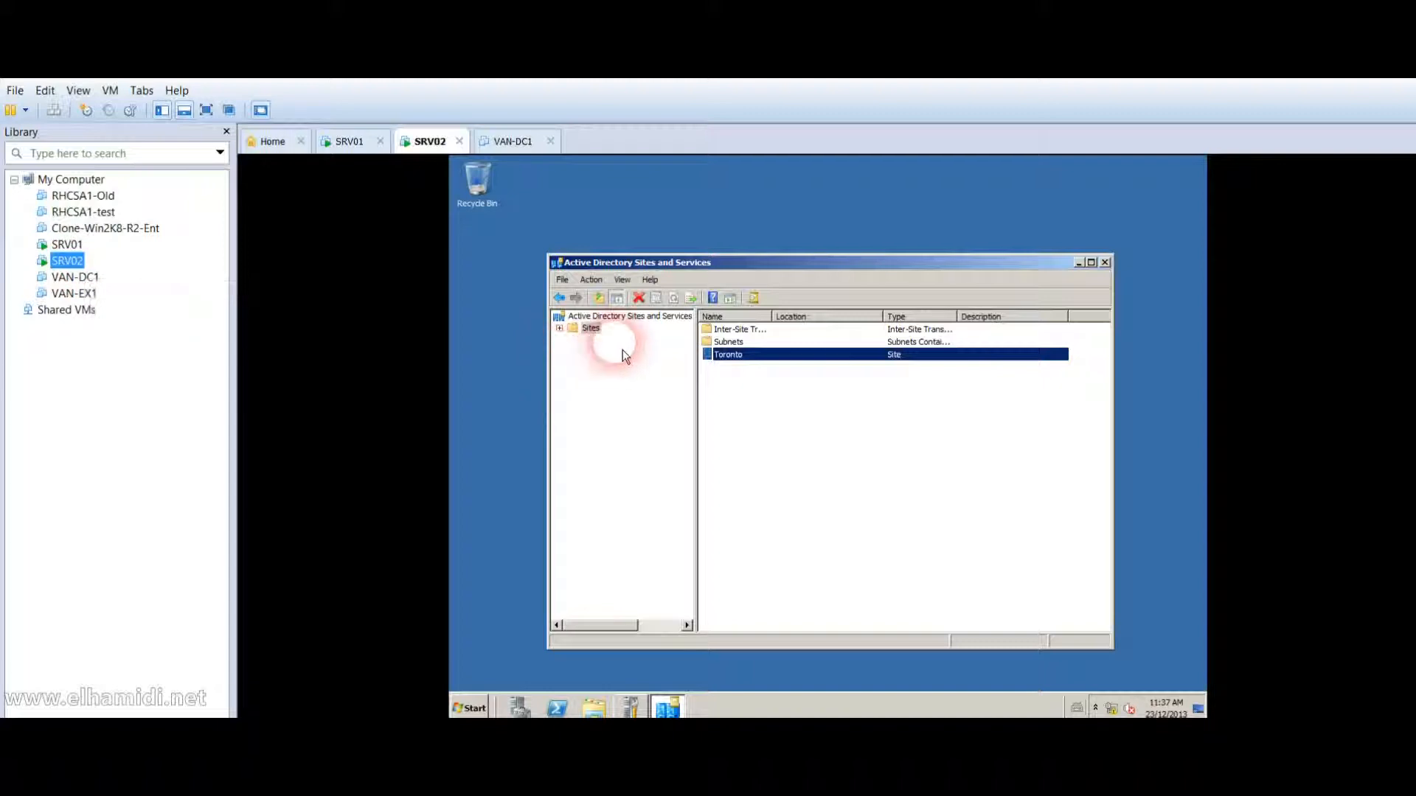
{"action": "left_click", "coordinate": [583, 334]}
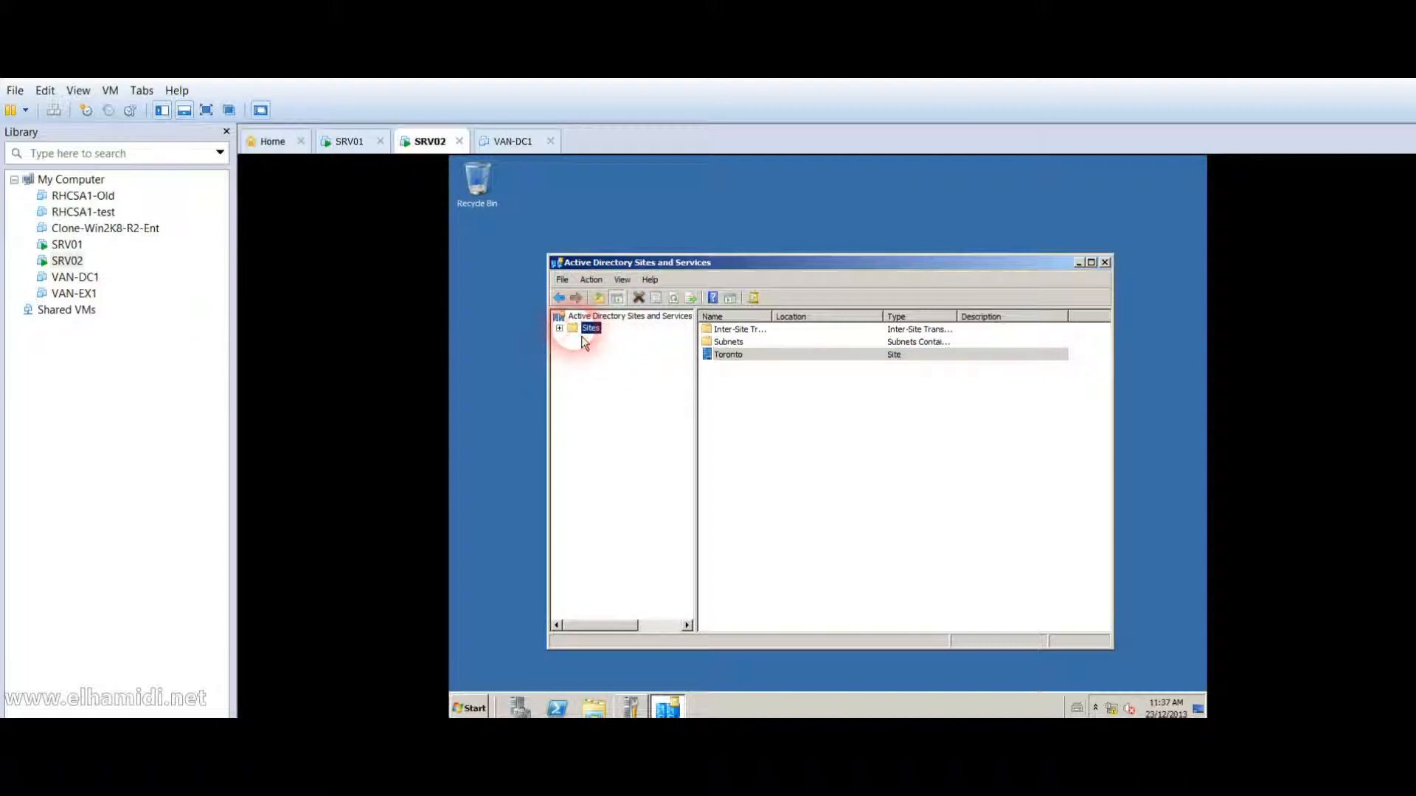
{"action": "double_click", "coordinate": [730, 356]}
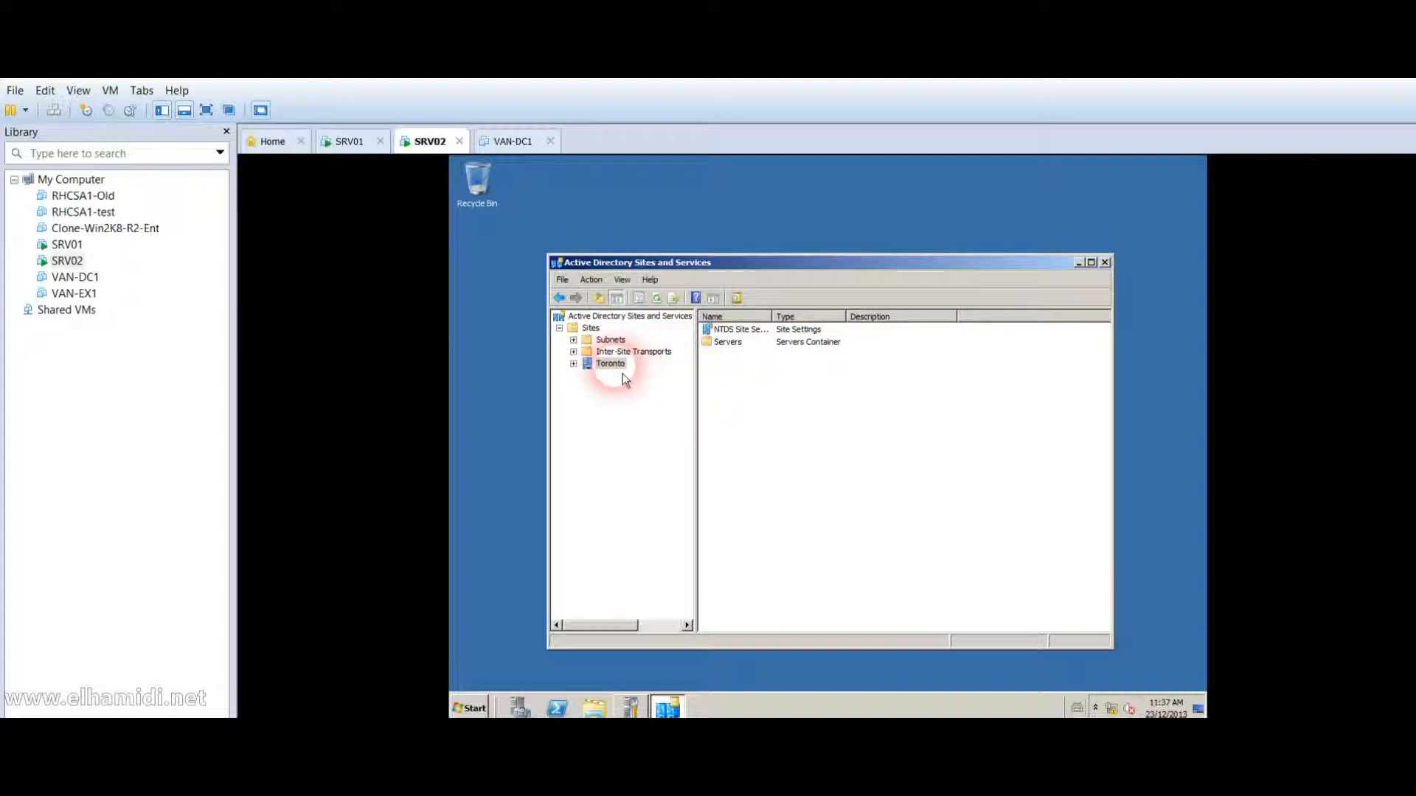
{"action": "double_click", "coordinate": [723, 343]}
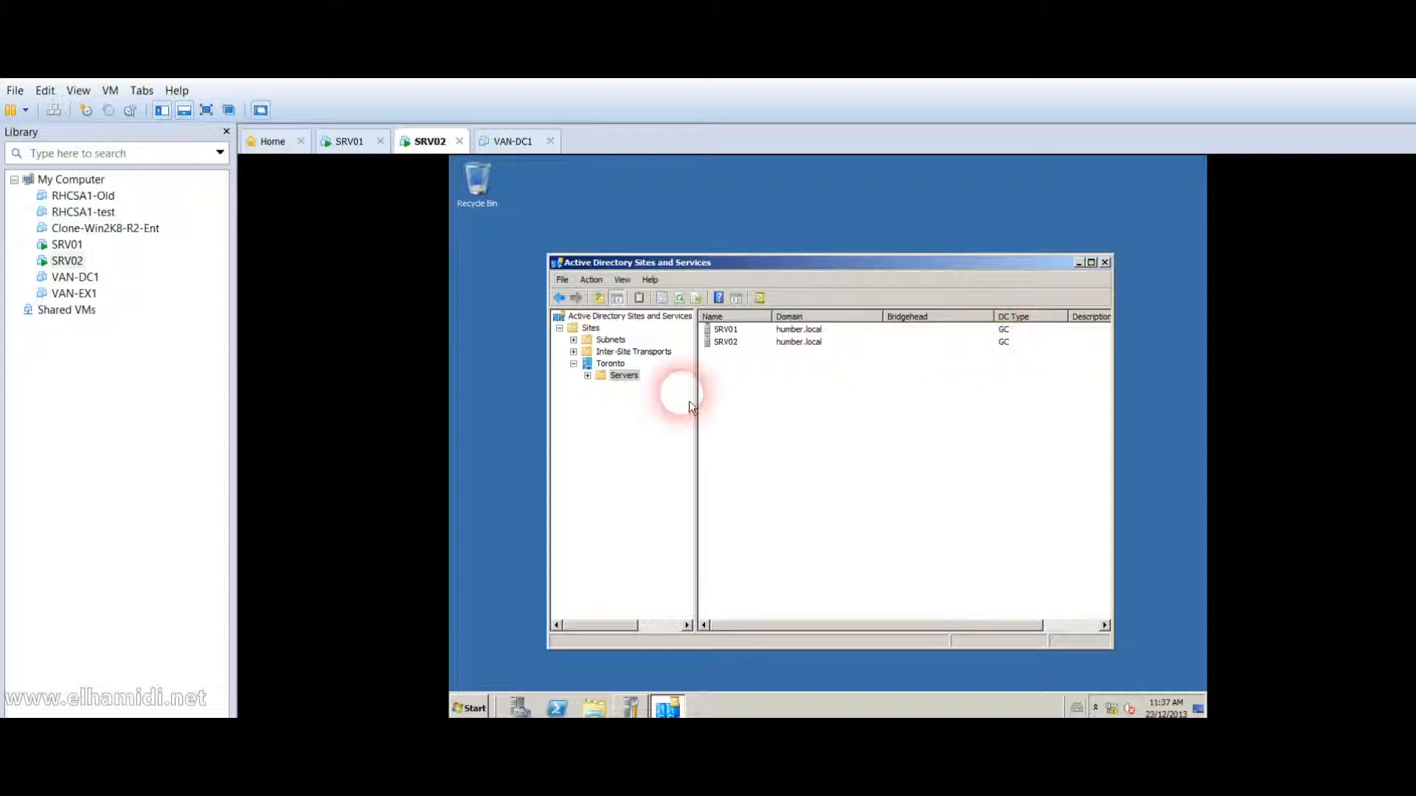
{"action": "left_click", "coordinate": [612, 364]}
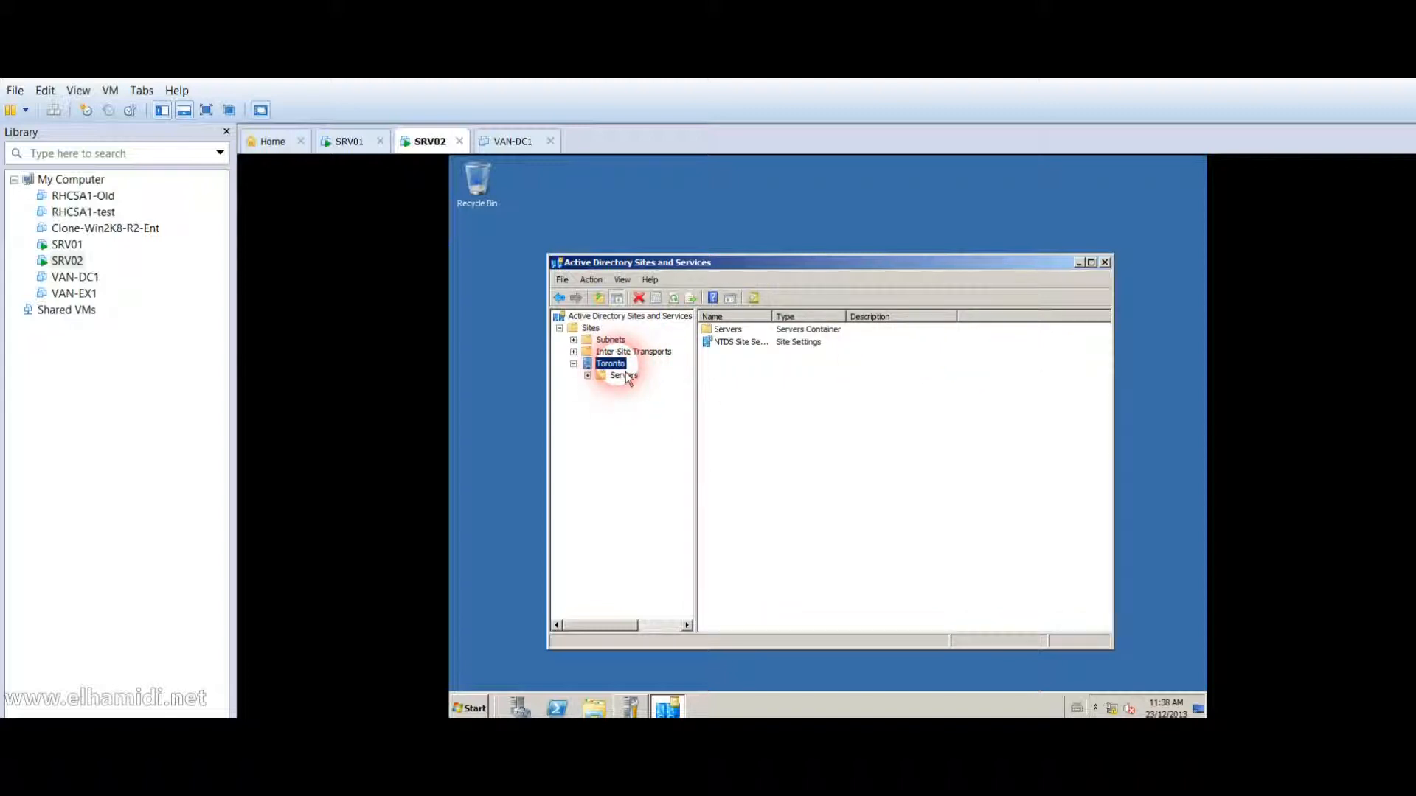
{"action": "left_click", "coordinate": [587, 376]}
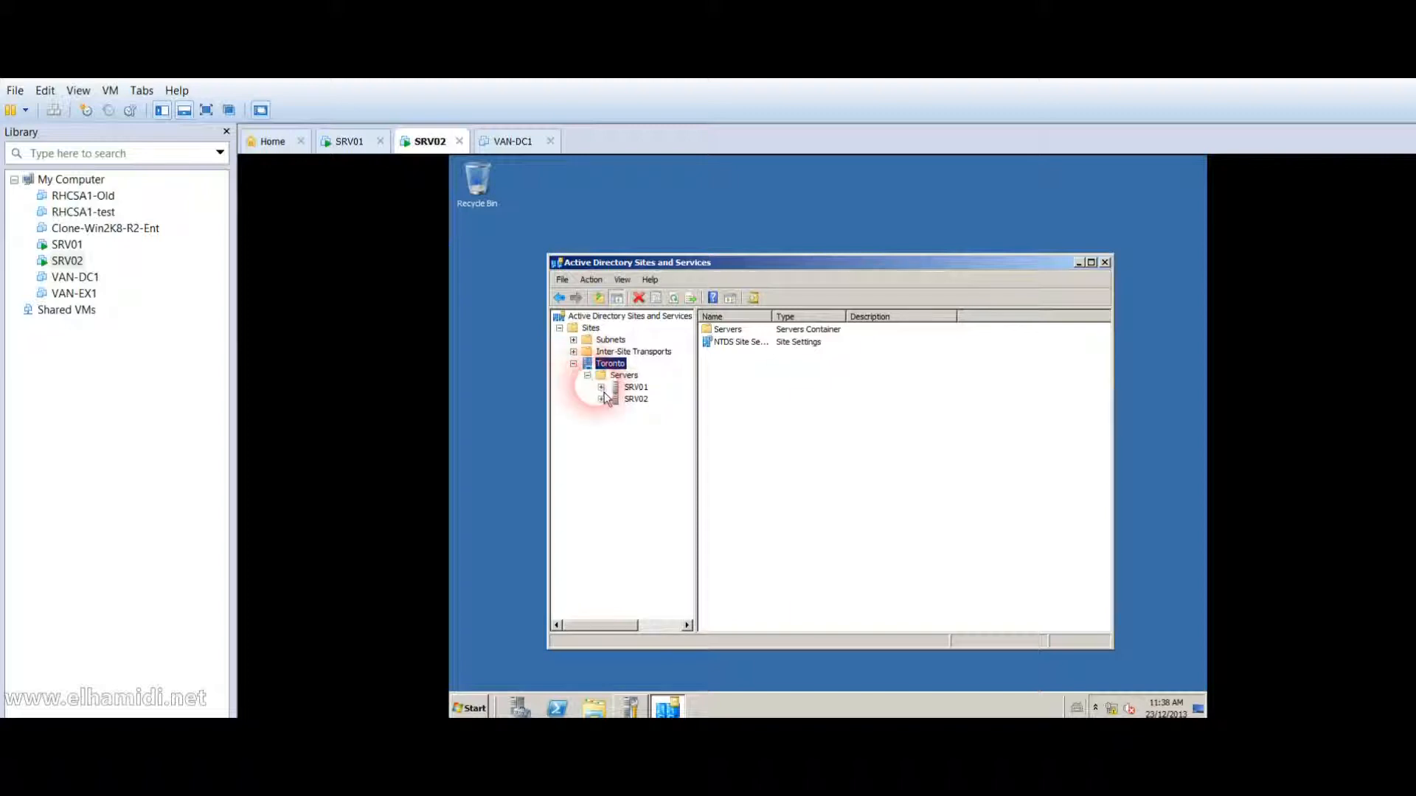
{"action": "left_click", "coordinate": [602, 388]}
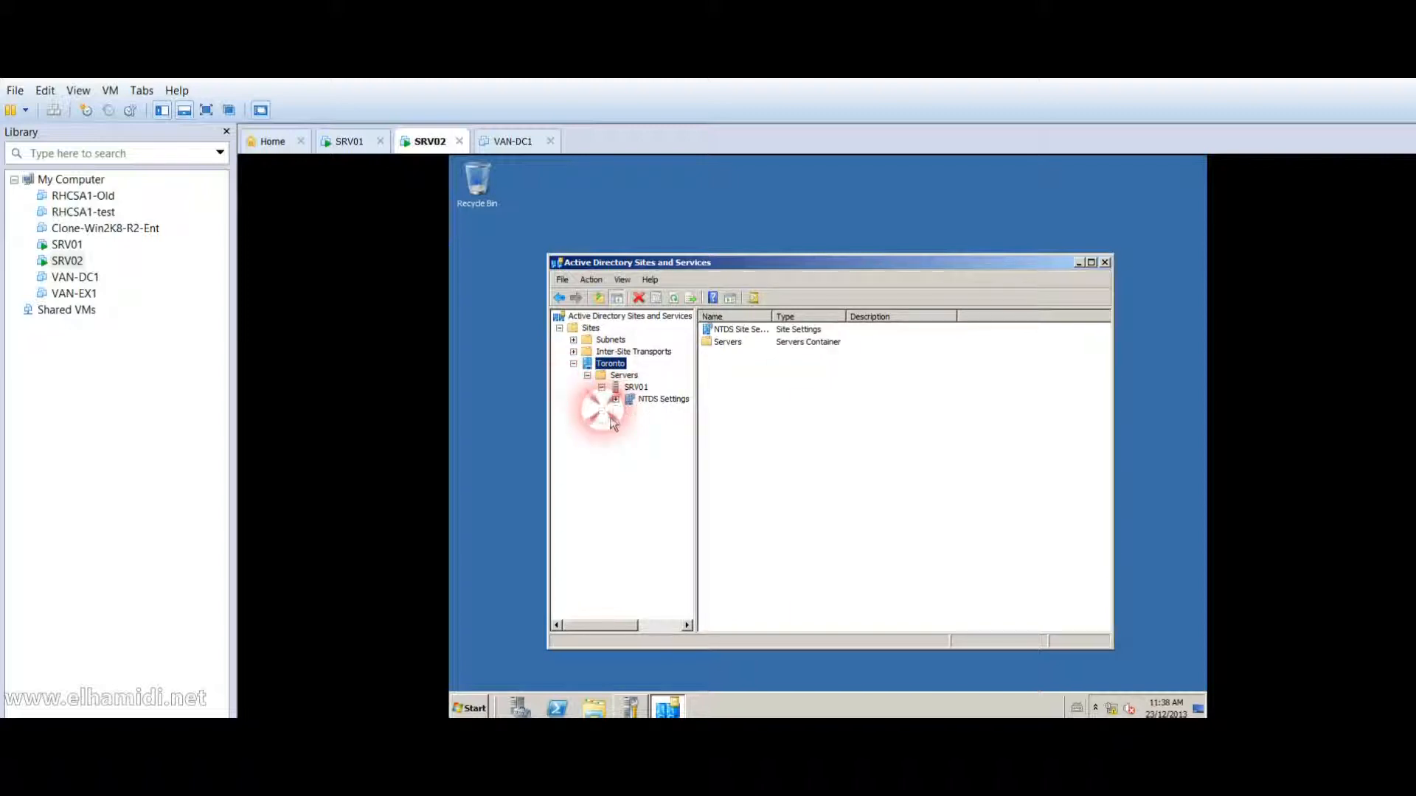
{"action": "left_click", "coordinate": [602, 410]}
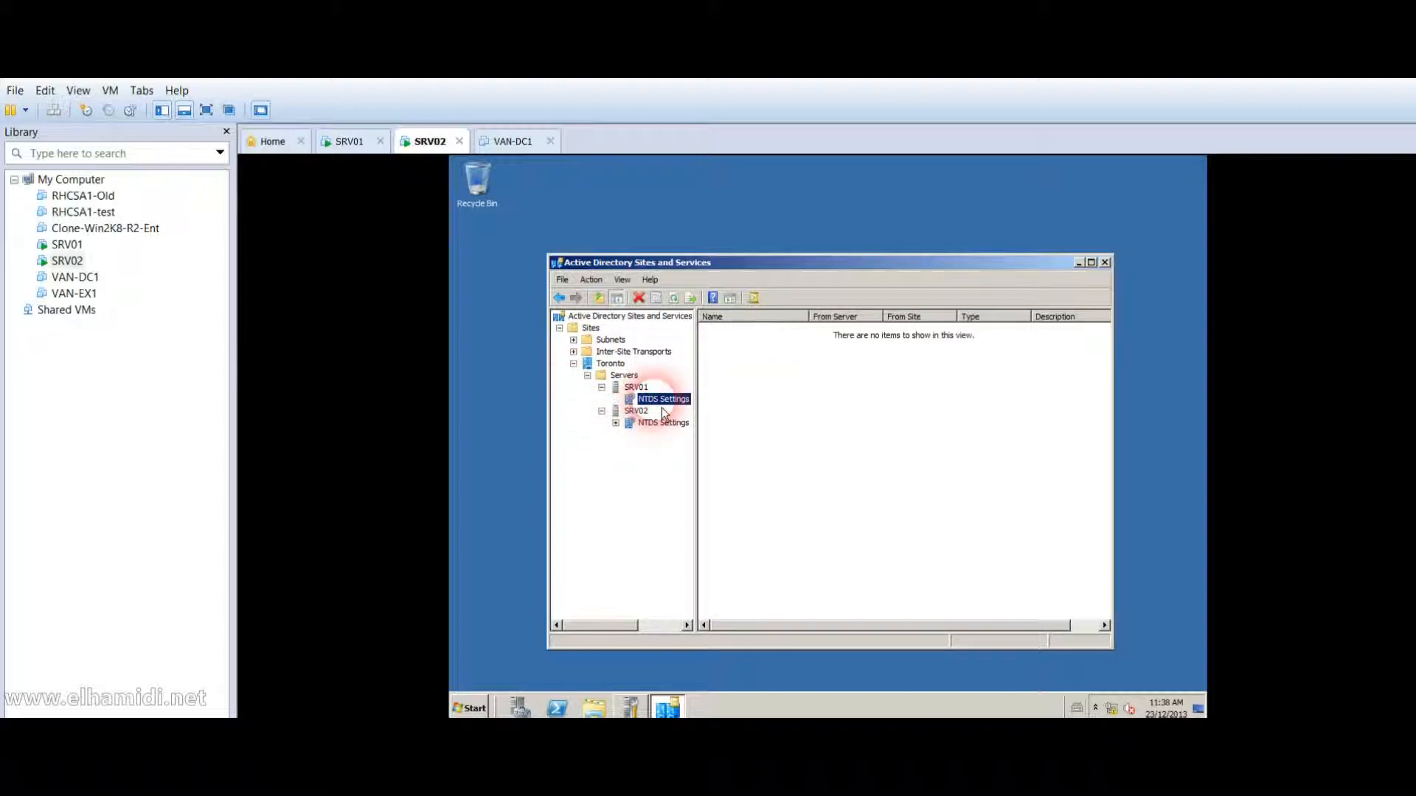
Inspect SRV02's automatic replication connection from SRV01, widening the Name column, and check SRV01's NTDS Settings.
{"action": "left_click", "coordinate": [649, 426]}
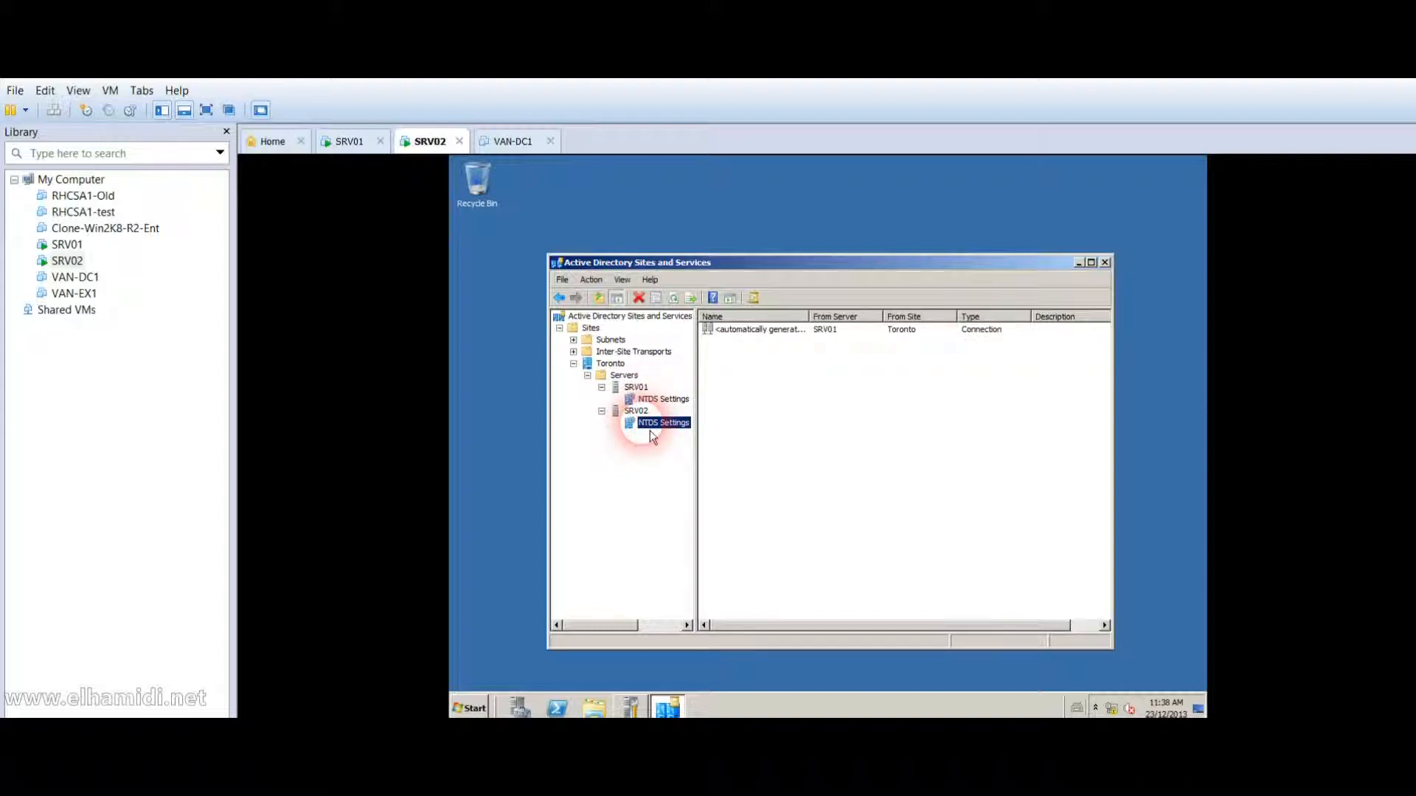
{"action": "left_click", "coordinate": [783, 343]}
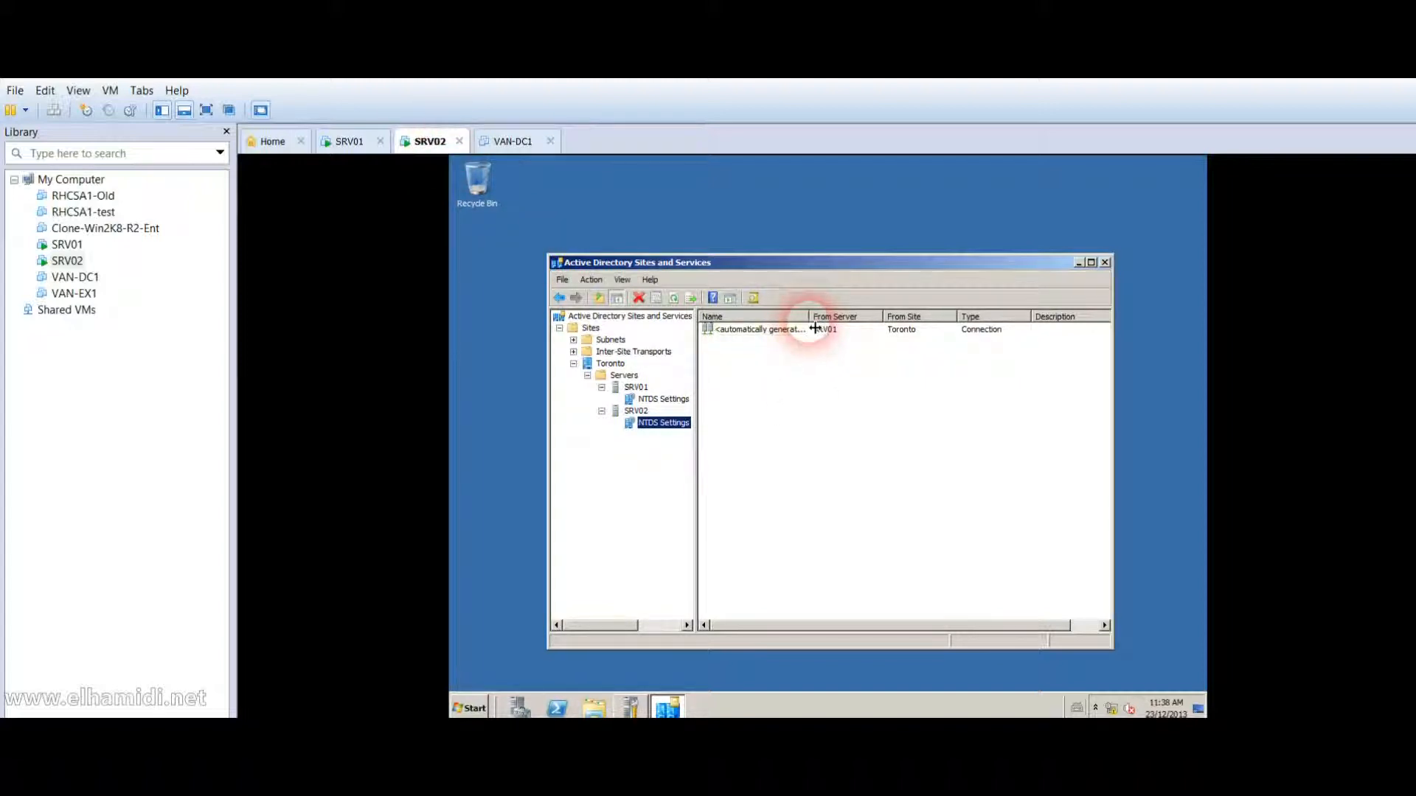
{"action": "left_click_drag", "start_coordinate": [815, 329], "coordinate": [841, 324]}
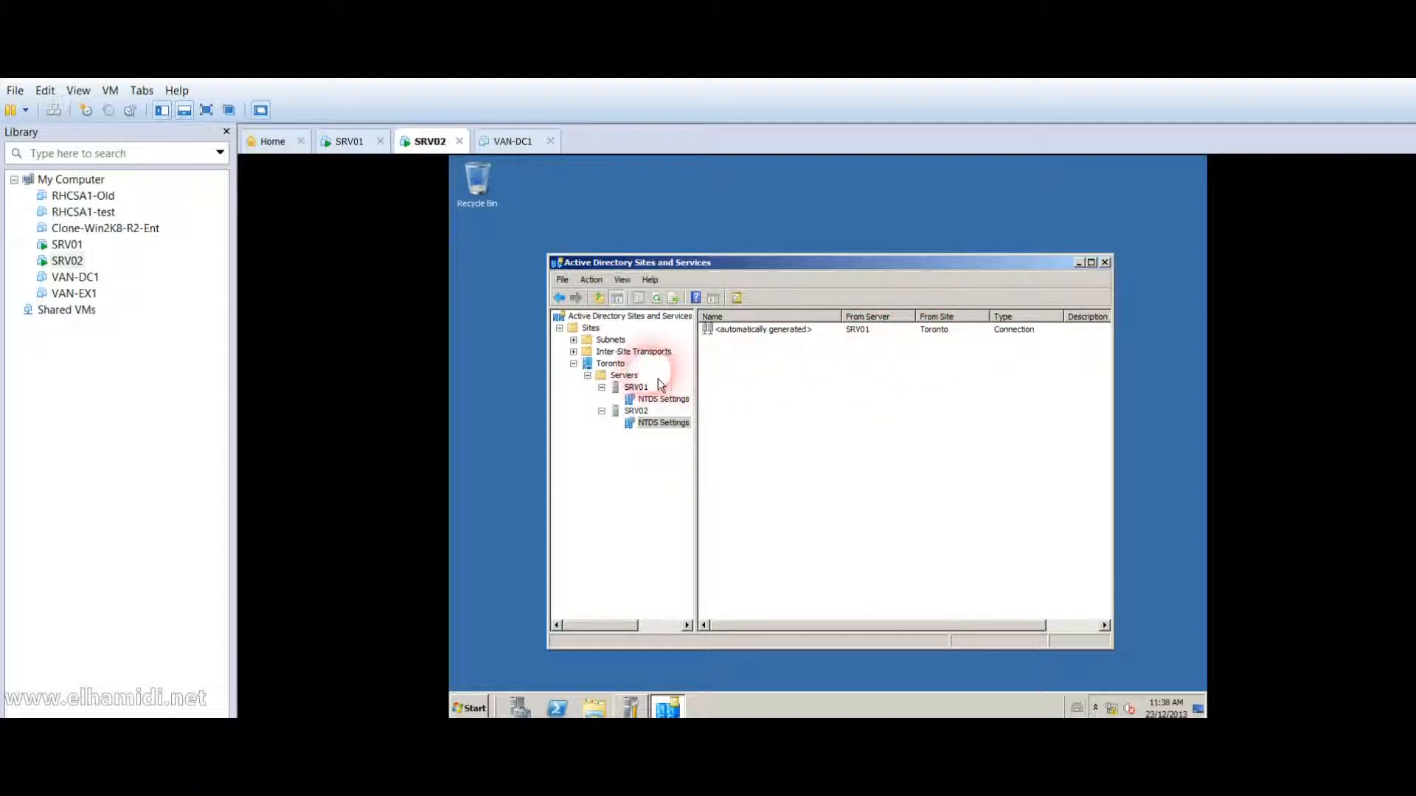
{"action": "right_click", "coordinate": [612, 365]}
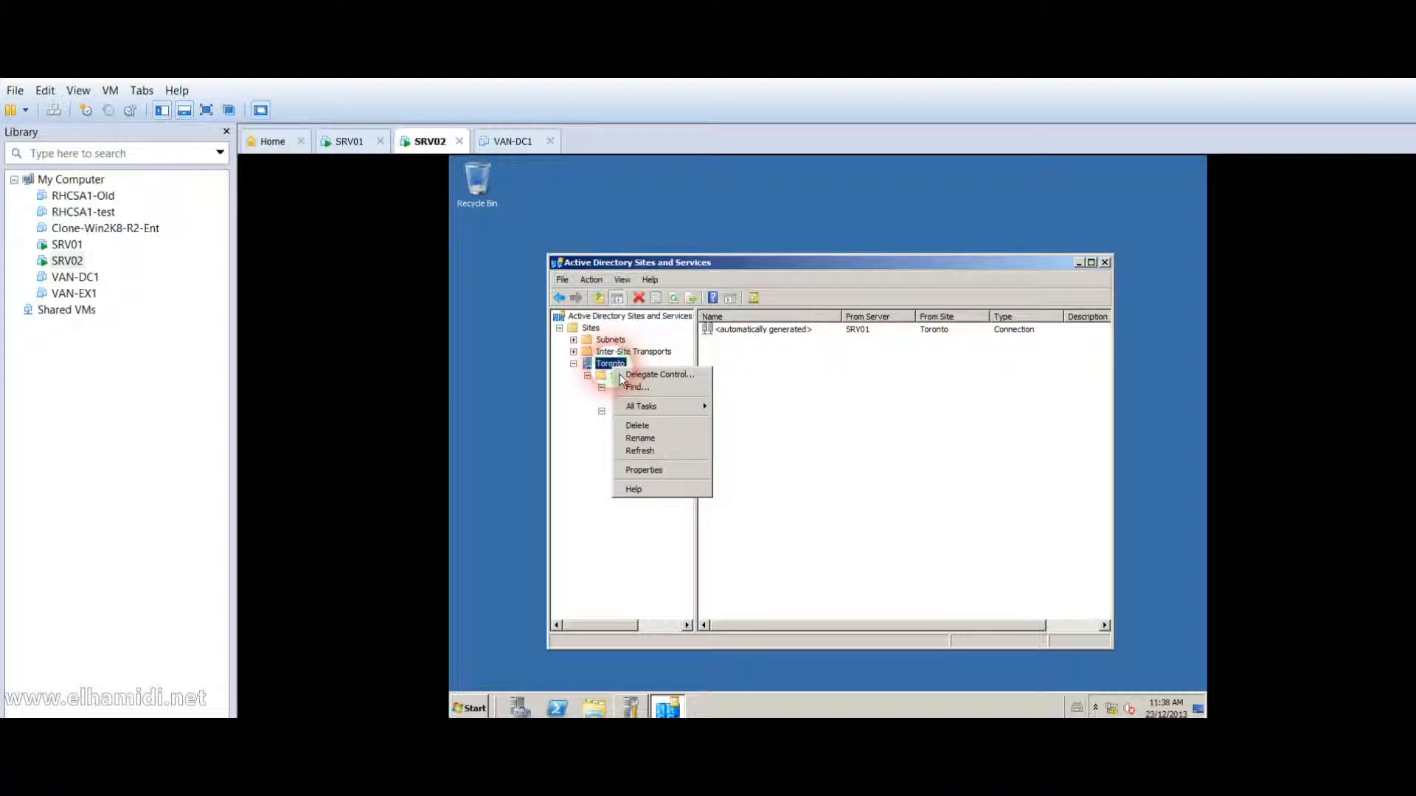
{"action": "left_click", "coordinate": [839, 431]}
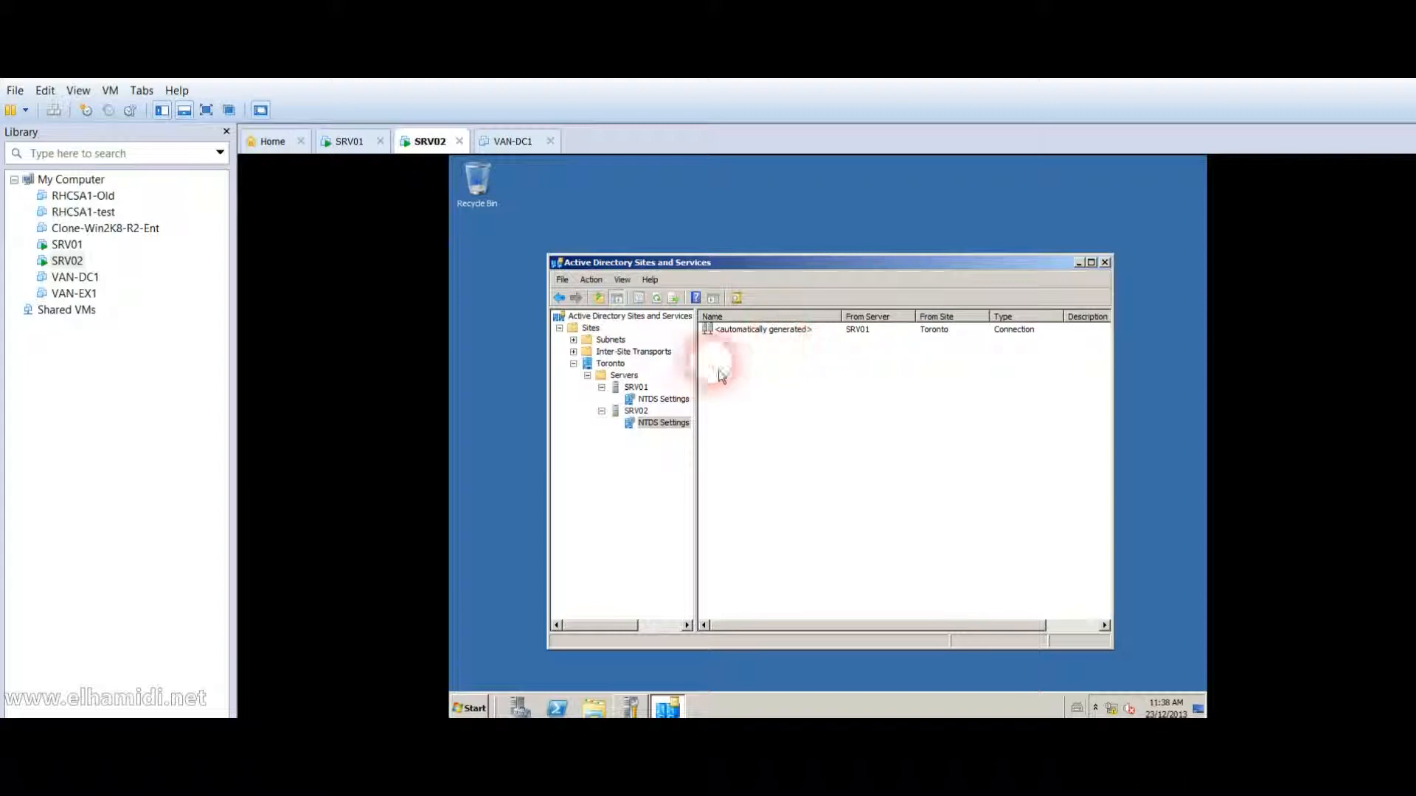
{"action": "left_click", "coordinate": [661, 399]}
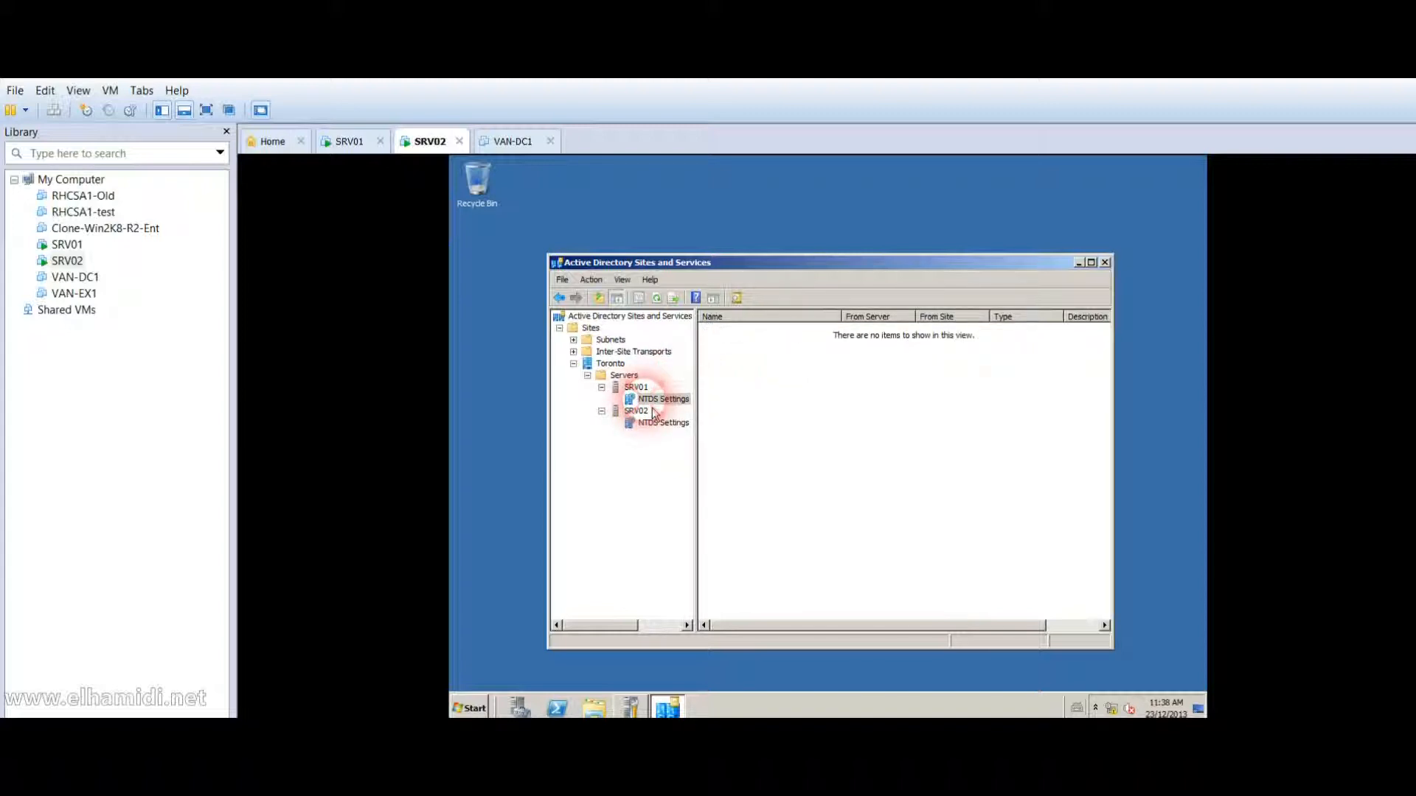
{"action": "left_click", "coordinate": [81, 248]}
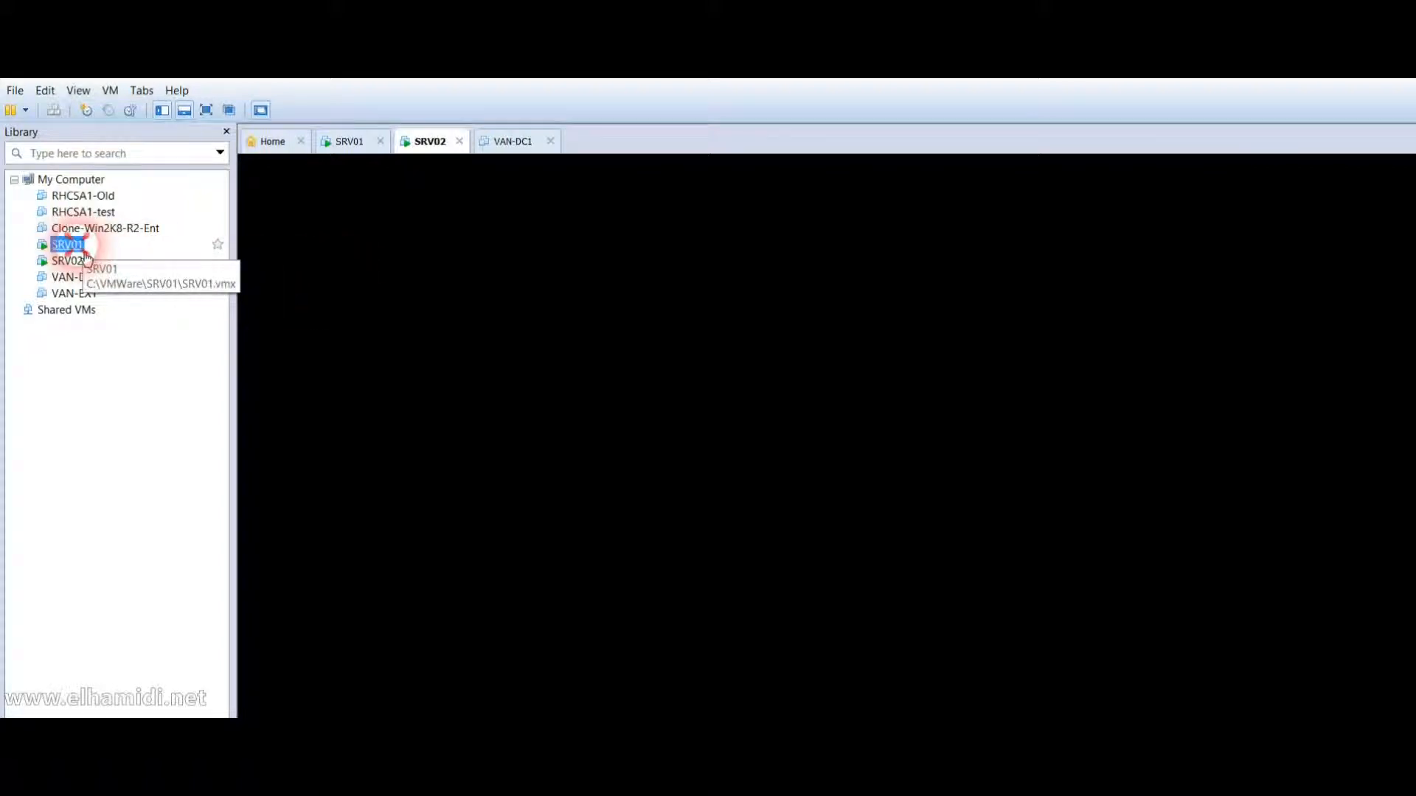
Compare both servers' NTDS Settings on SRV01, then view SRV02's connection from SRV01 on SRV02.
{"action": "left_click", "coordinate": [661, 399]}
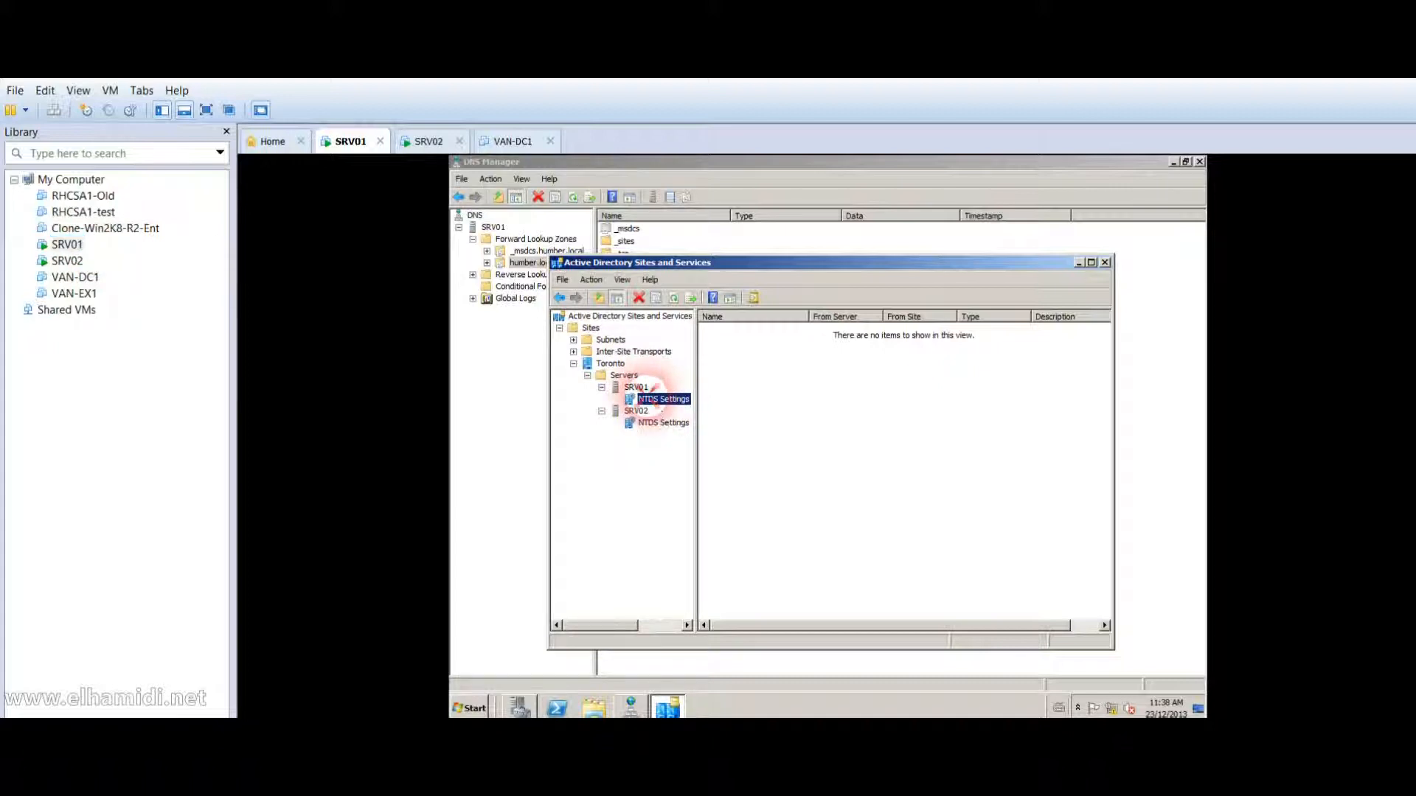
{"action": "left_click", "coordinate": [654, 425]}
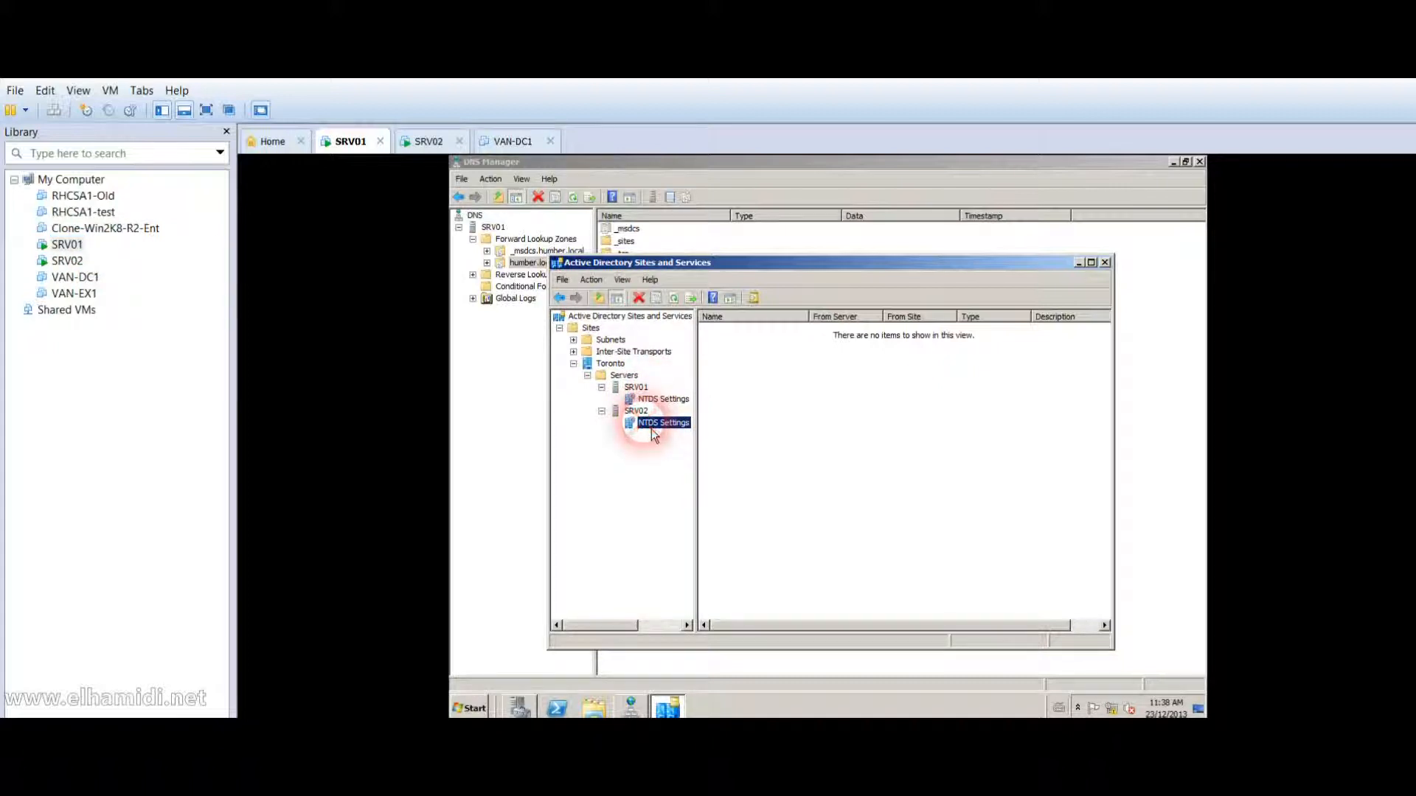
{"action": "left_click", "coordinate": [659, 401]}
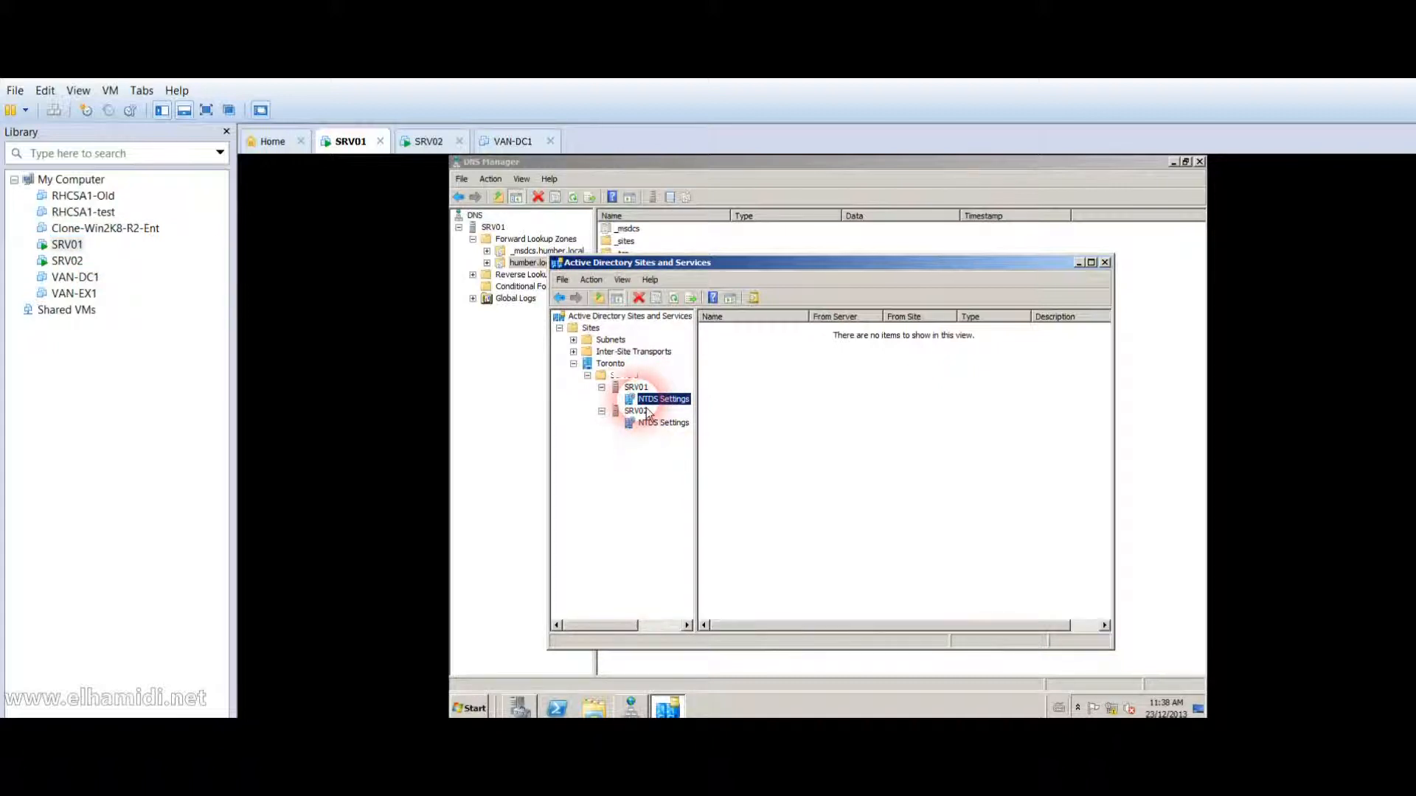
{"action": "left_click", "coordinate": [74, 262]}
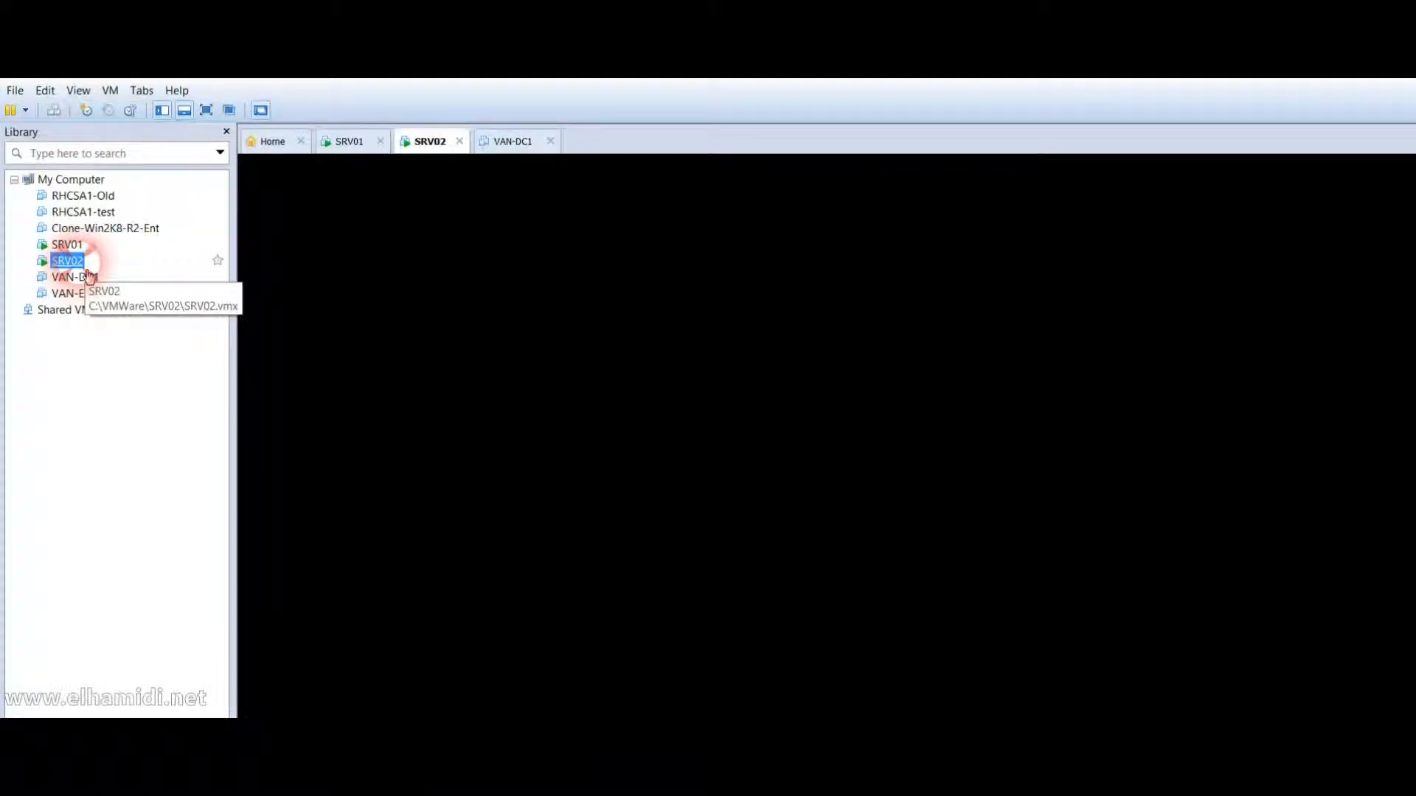
{"action": "left_click", "coordinate": [671, 422]}
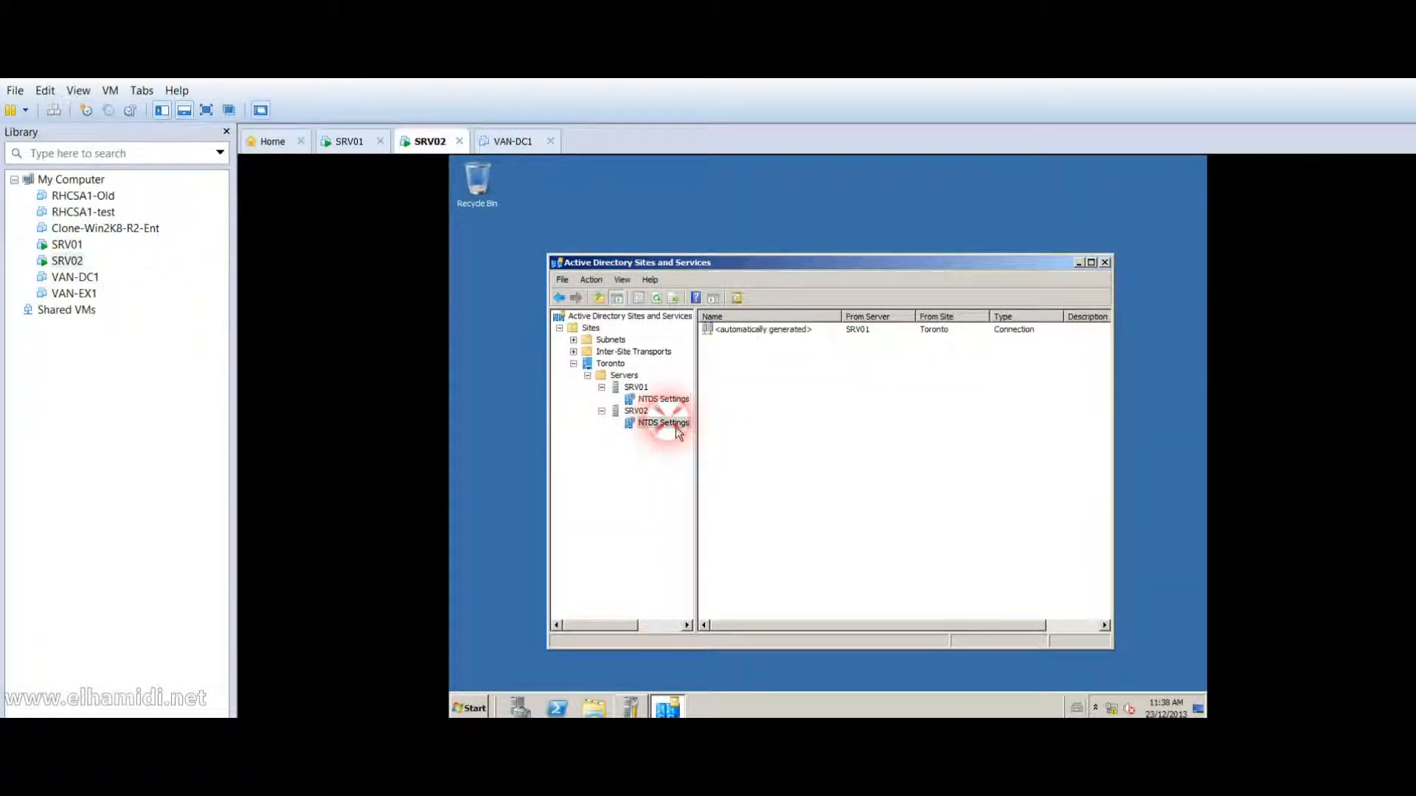
{"action": "left_click", "coordinate": [808, 373]}
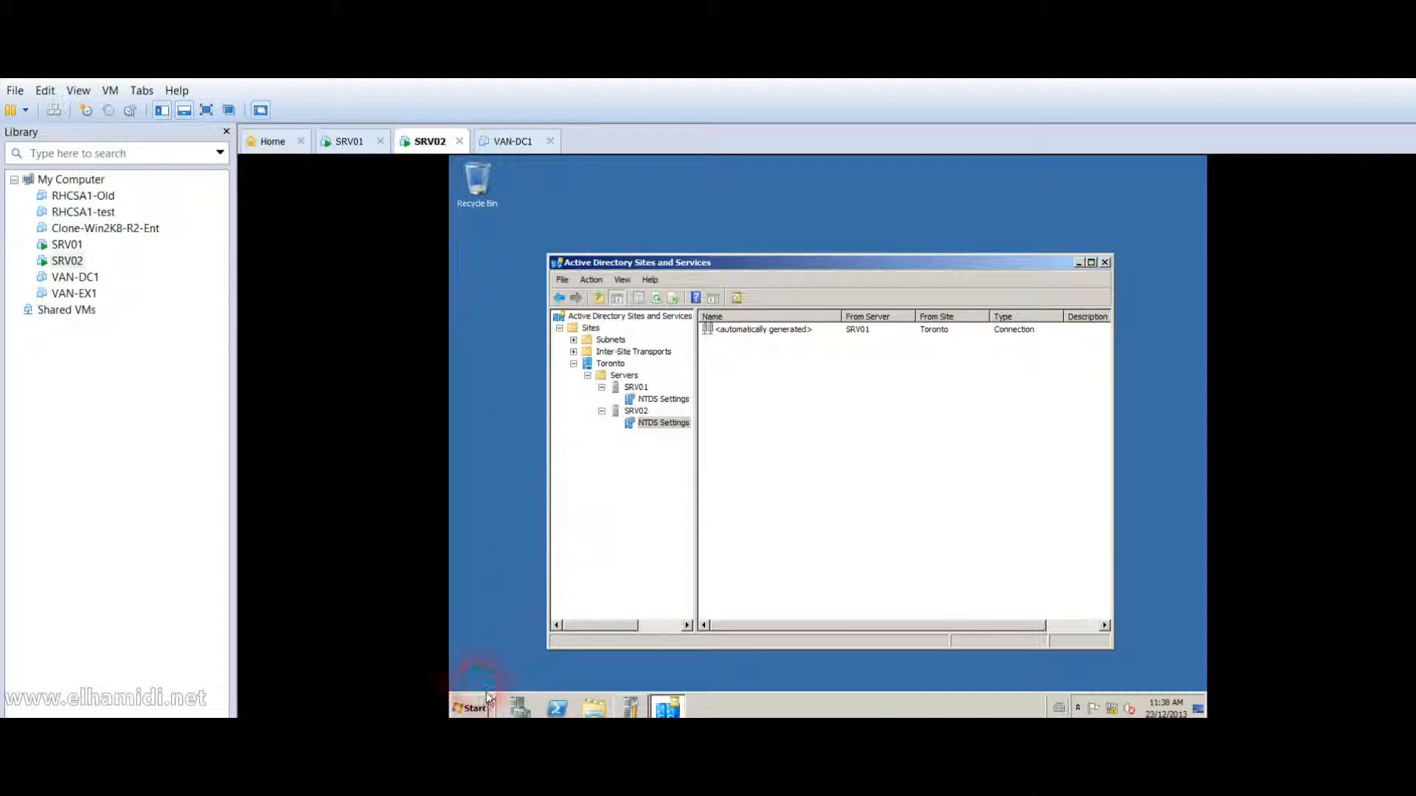
Check humber.local's srv01 and srv02 host records in DNS Manager, then close DNS Manager and Sites and Services.
{"action": "left_click", "coordinate": [472, 708]}
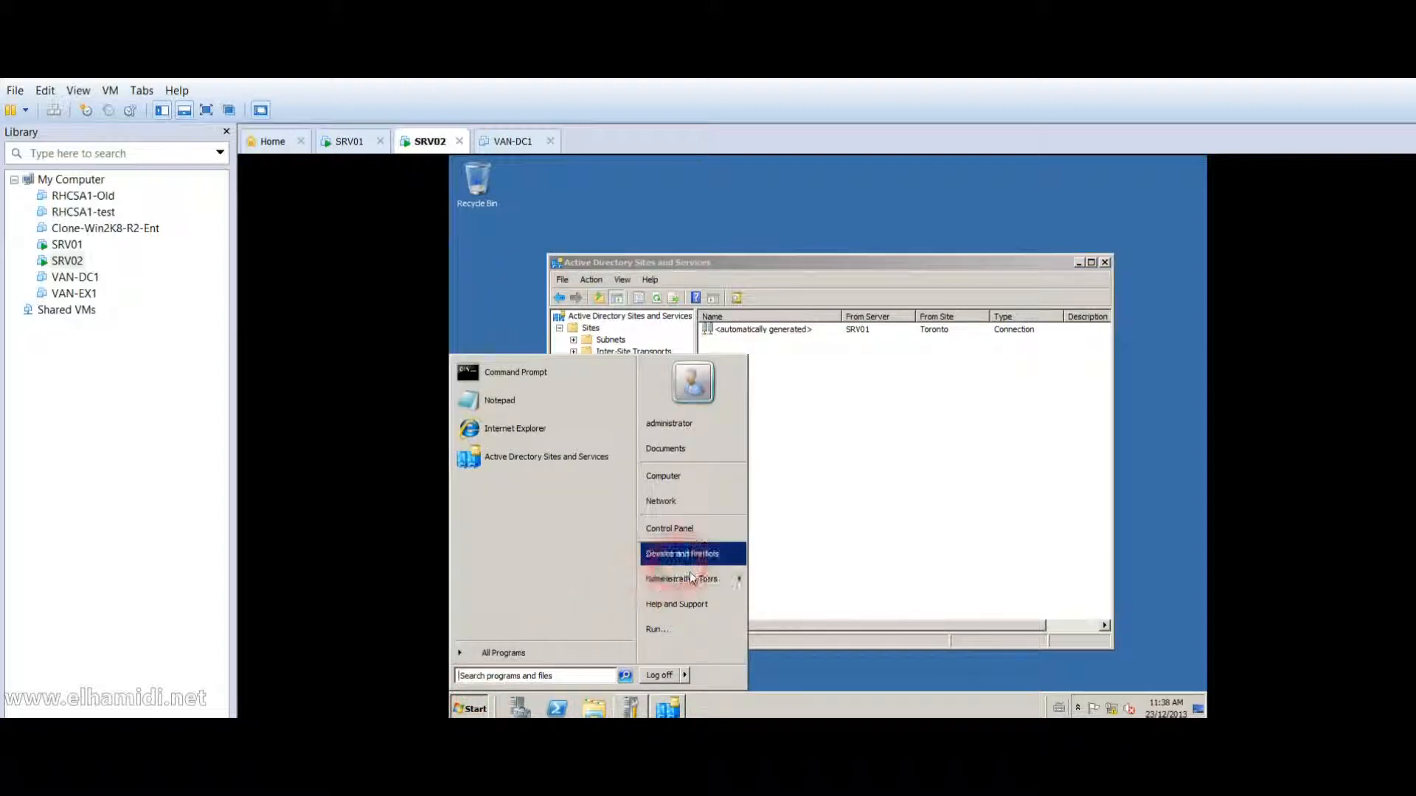
{"action": "mouse_move", "coordinate": [691, 582]}
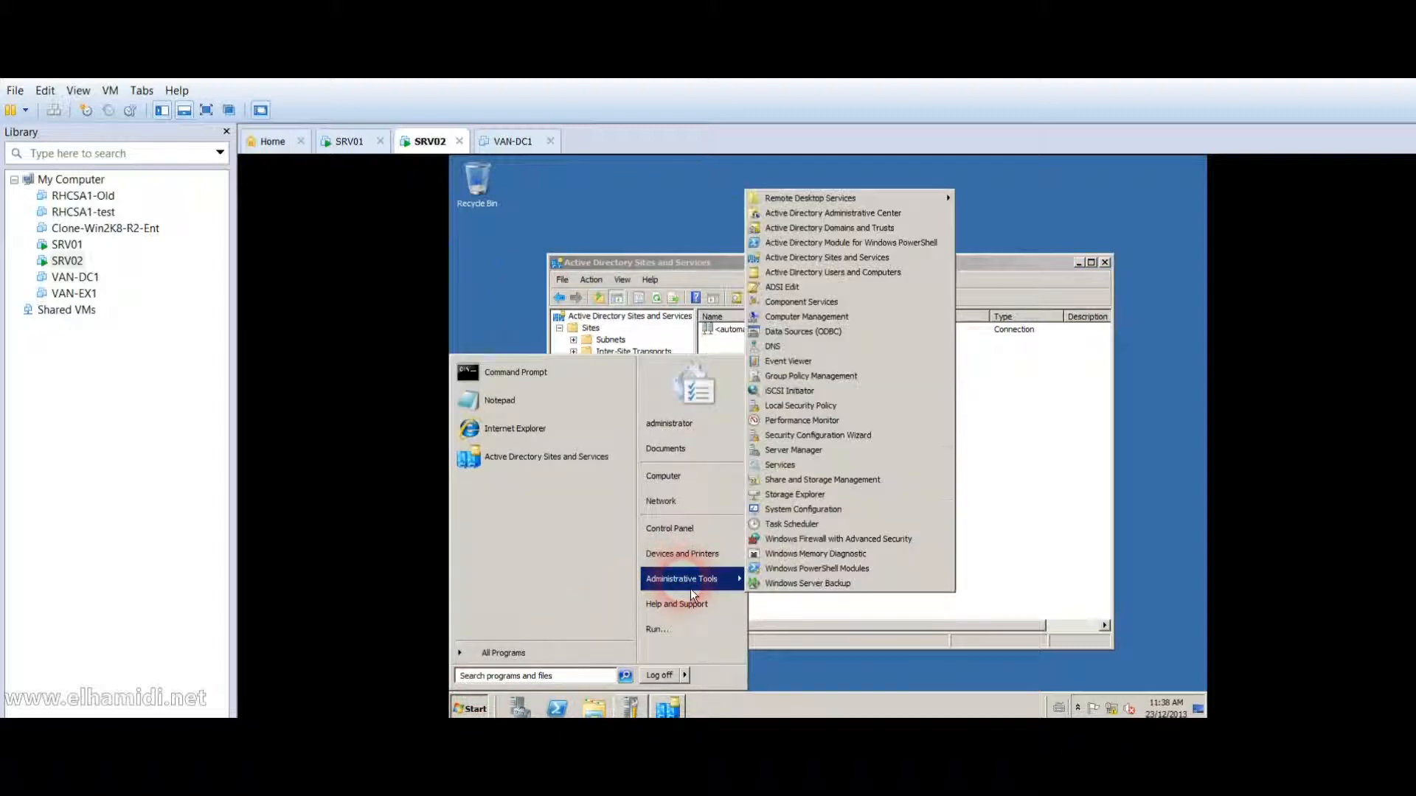
{"action": "left_click", "coordinate": [940, 354]}
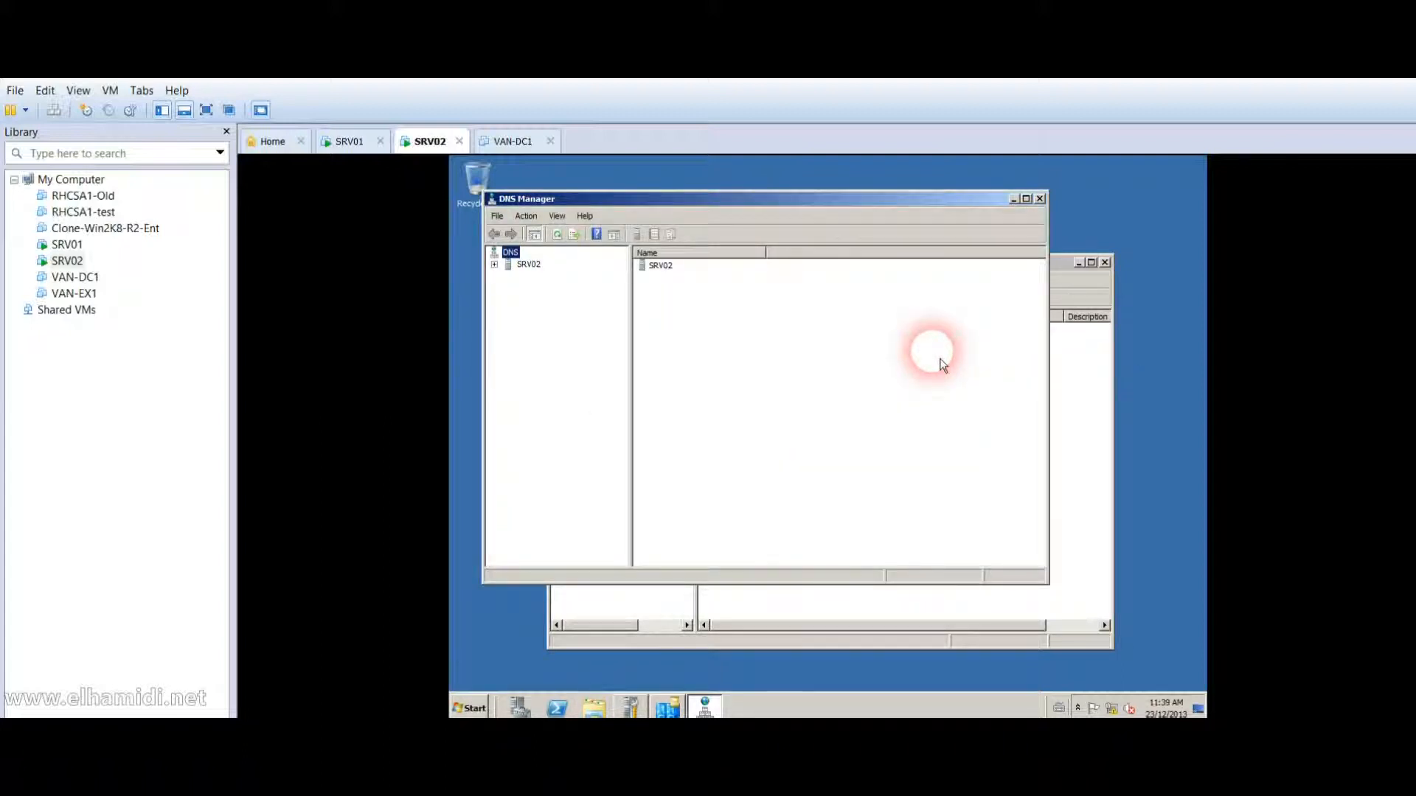
{"action": "left_click", "coordinate": [532, 264]}
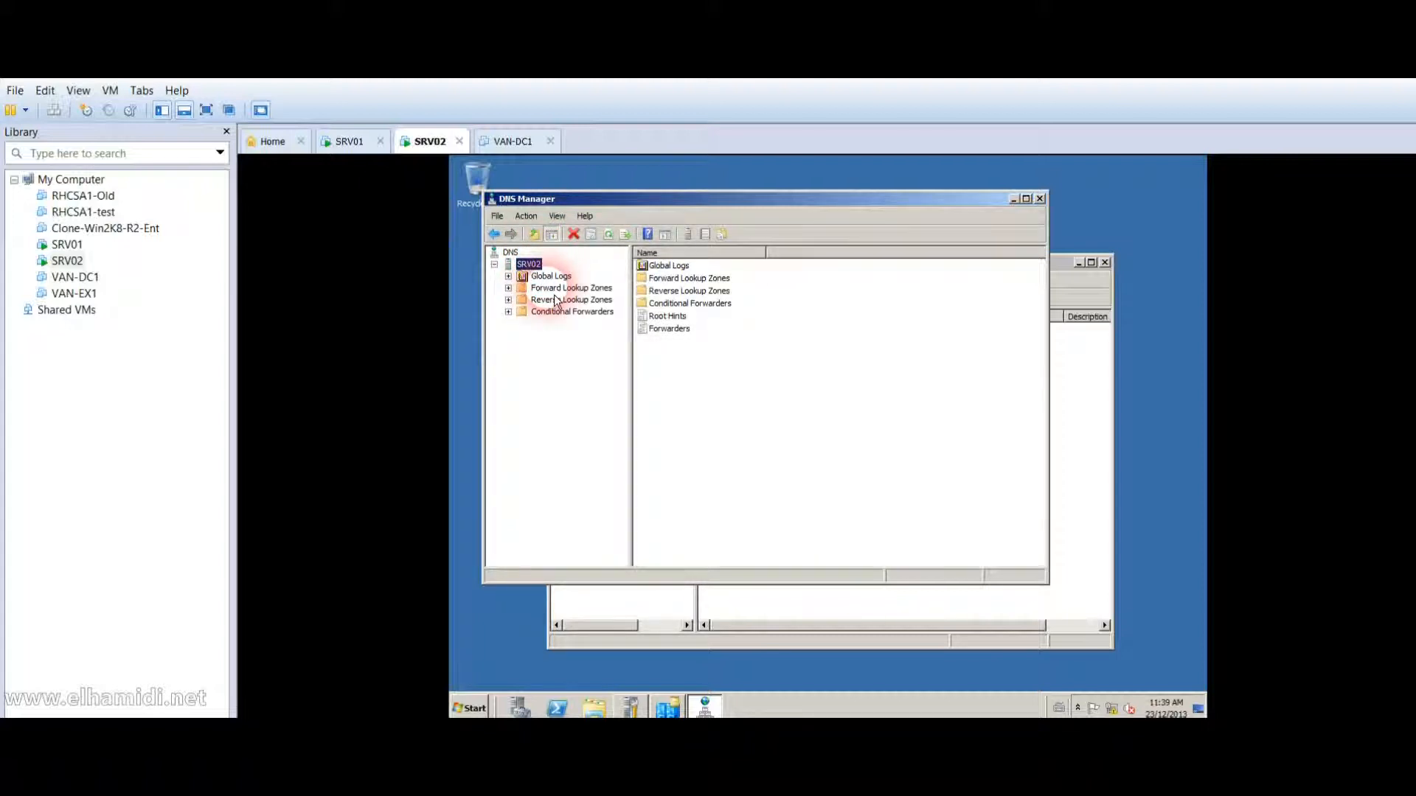
{"action": "left_click", "coordinate": [558, 290]}
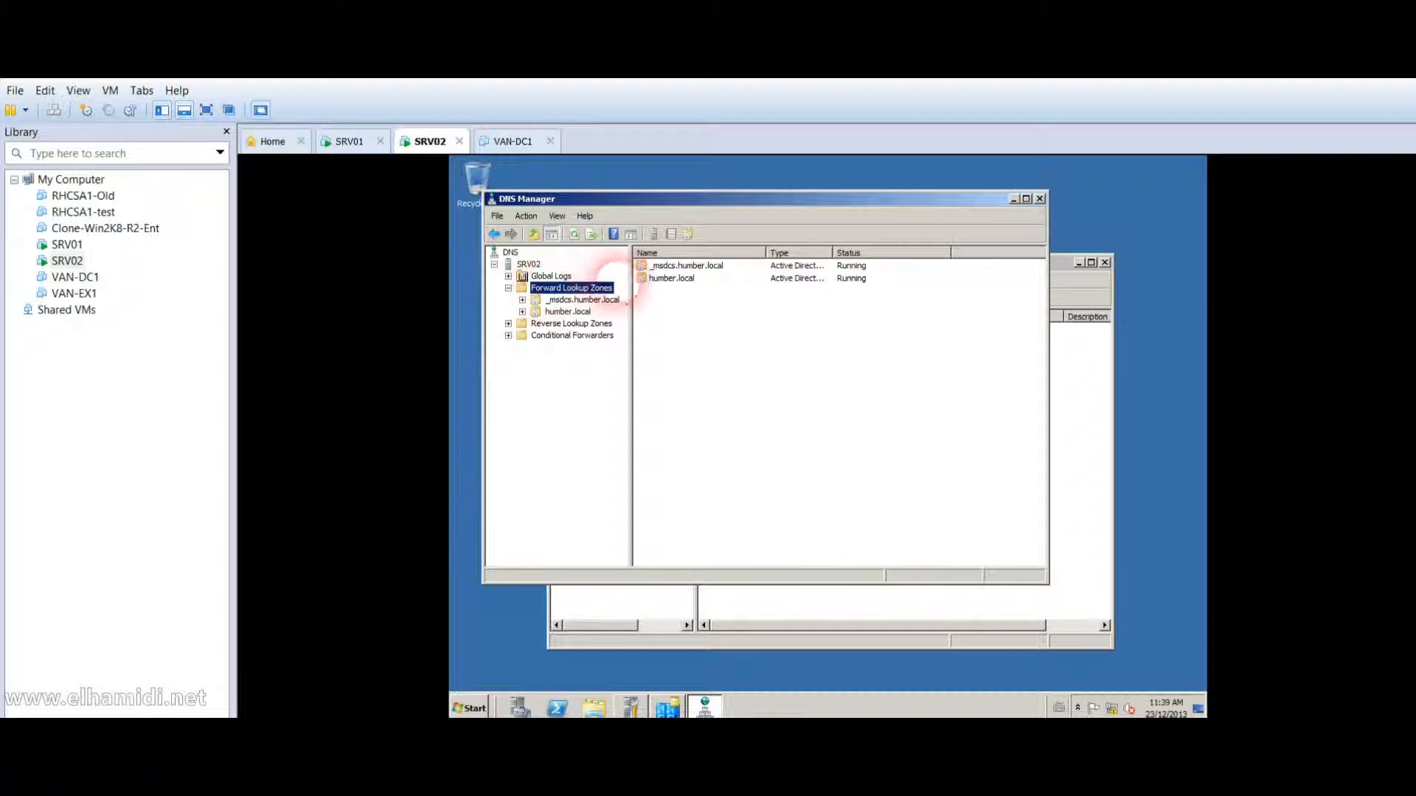
{"action": "double_click", "coordinate": [664, 278]}
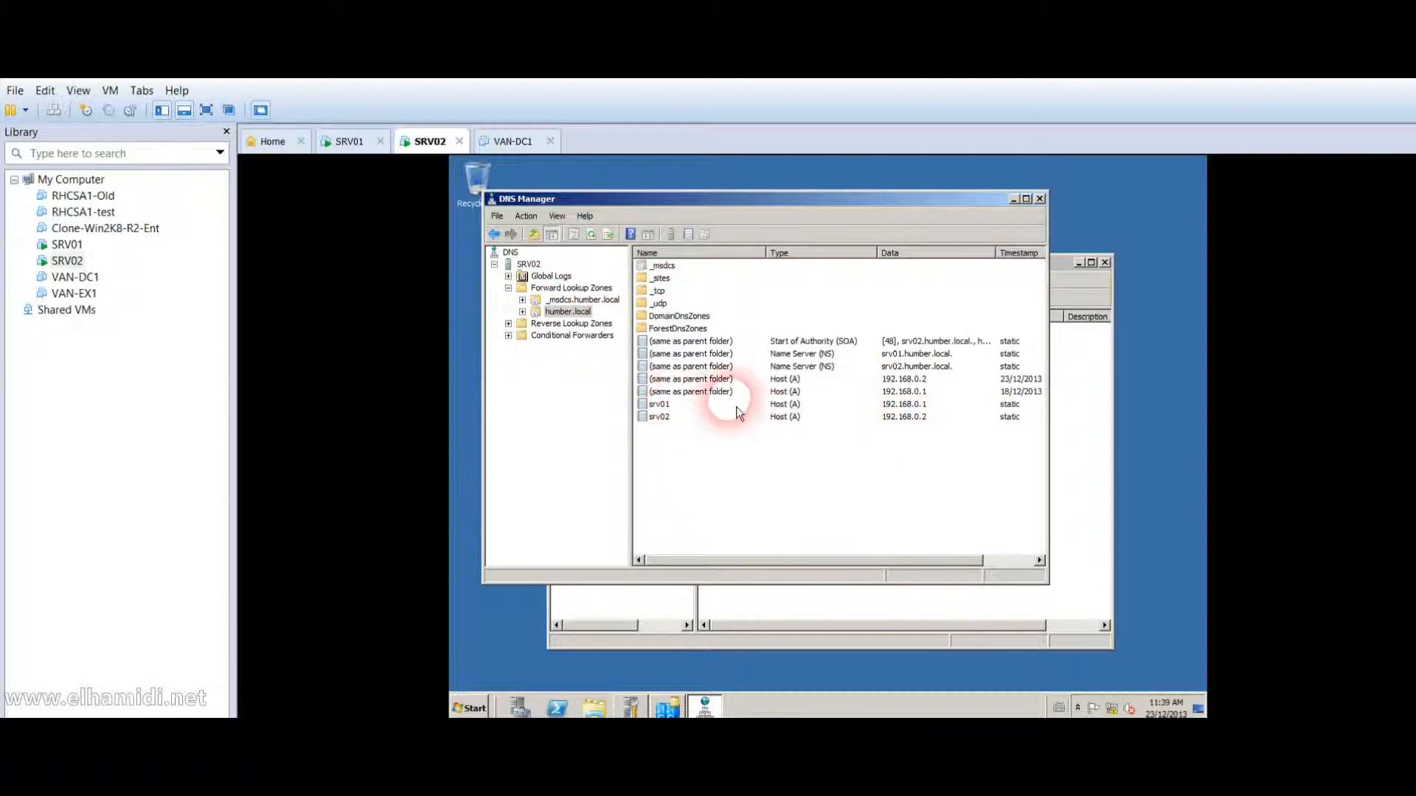
{"action": "left_click", "coordinate": [1042, 200]}
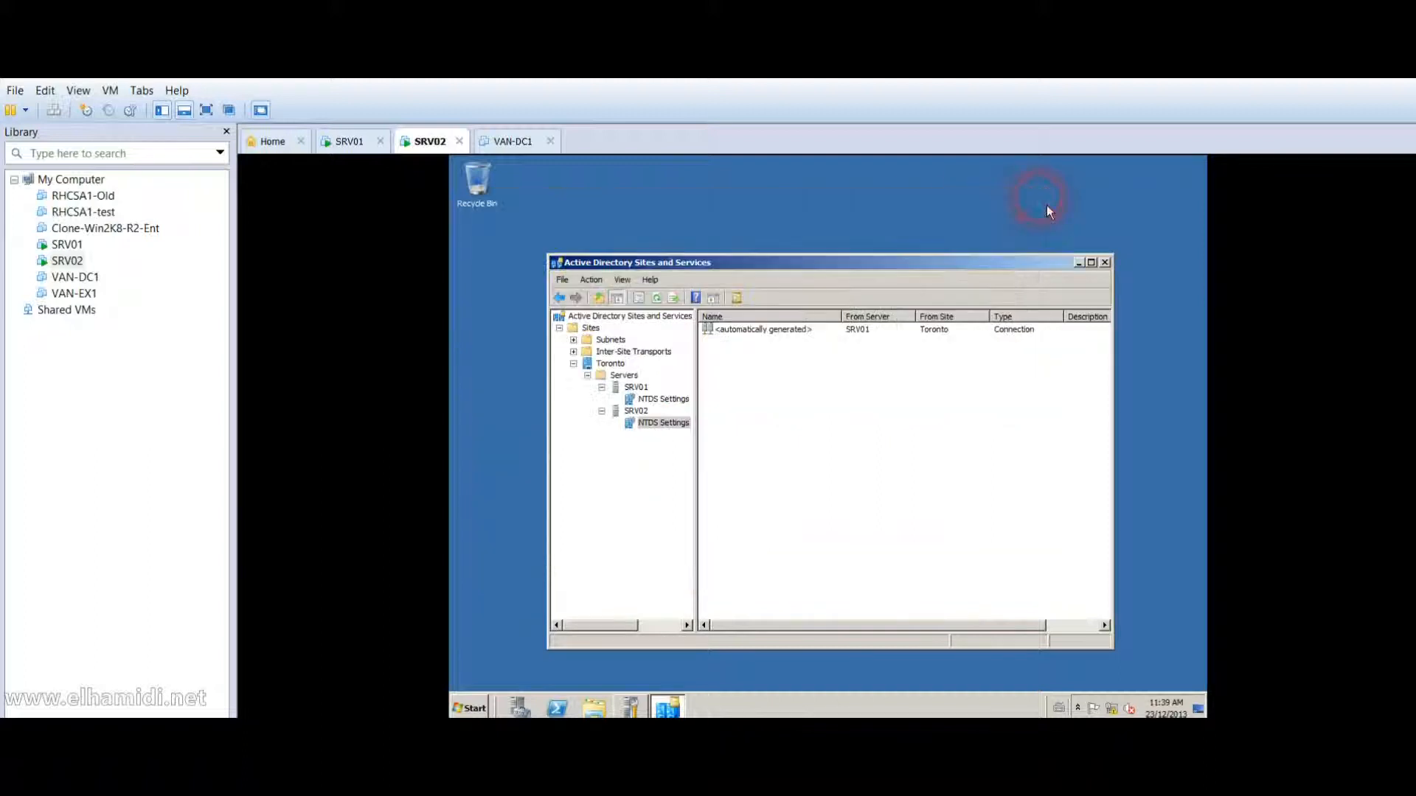
{"action": "left_click", "coordinate": [1107, 267]}
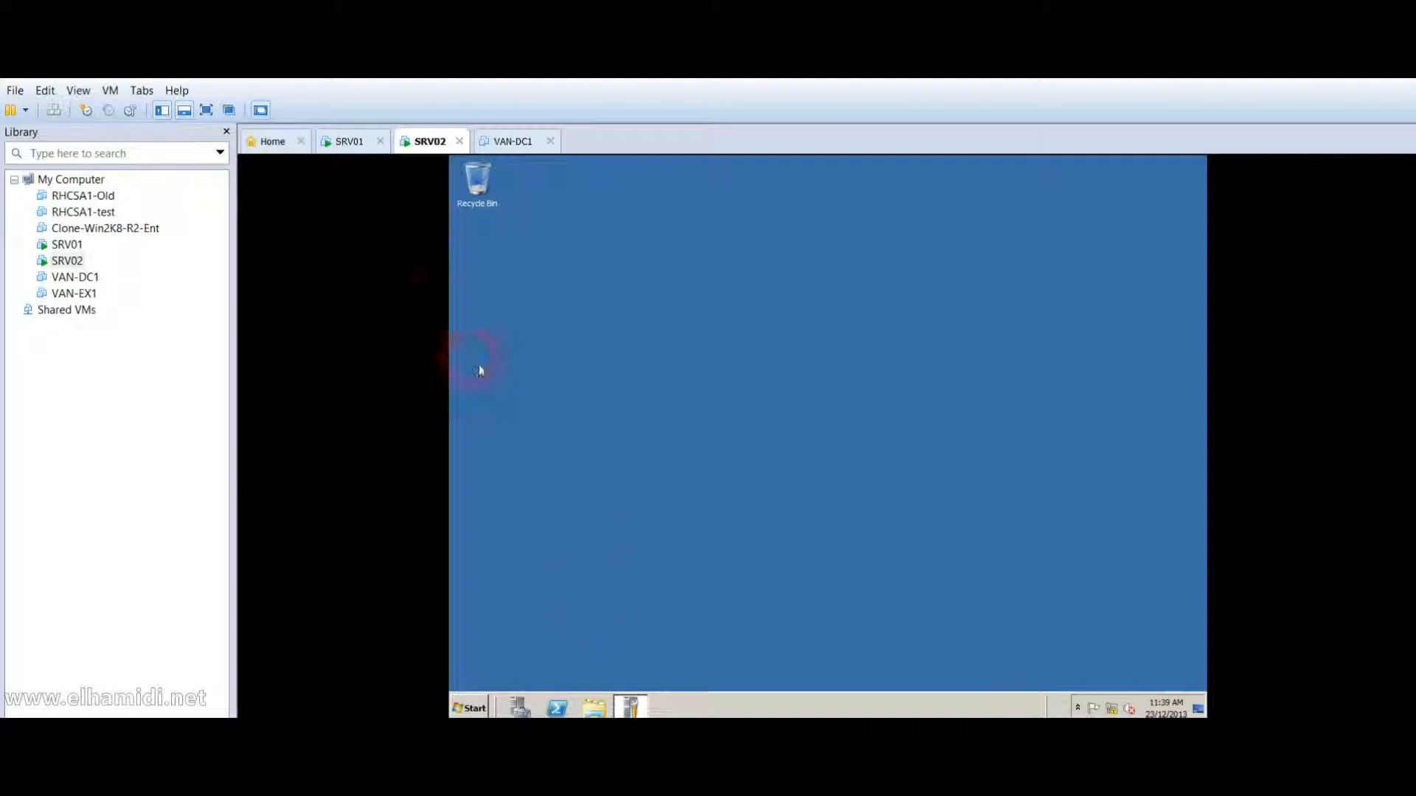
Browse \\srv02 to see its NETLOGON and SYSVOL shares, close that window, and return to SRV02.
{"action": "left_click", "coordinate": [477, 709]}
{"action": "type", "text": "\\\\"}
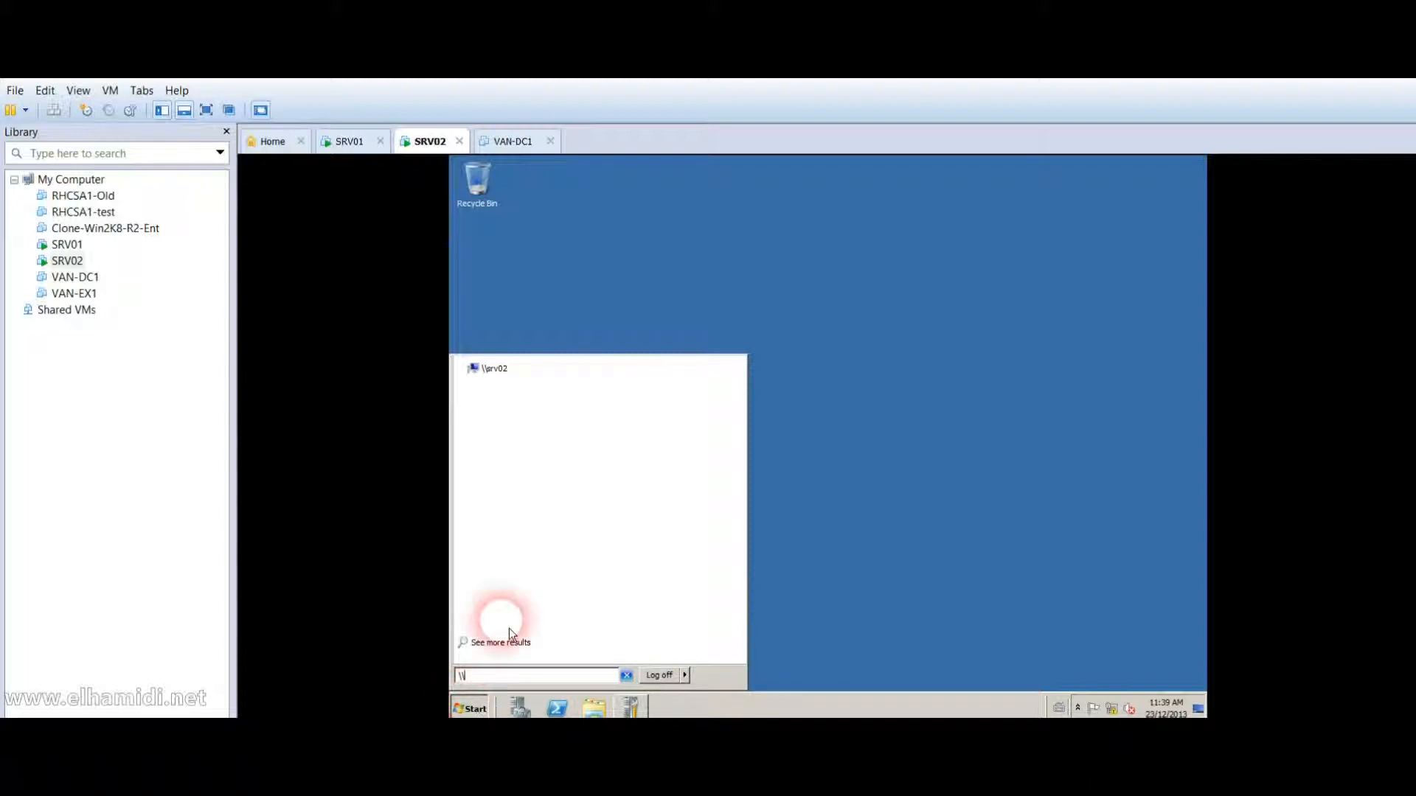
{"action": "left_click", "coordinate": [494, 369]}
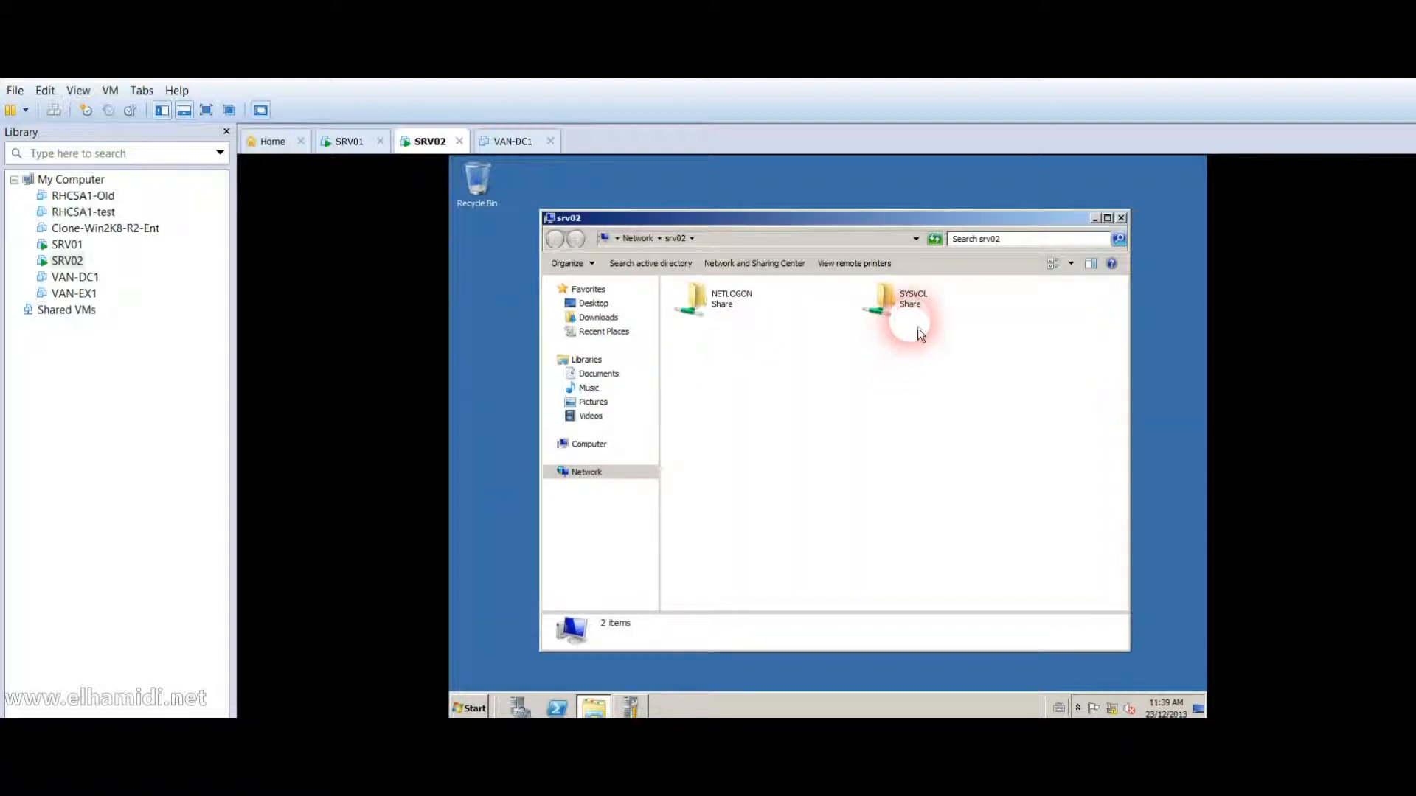
{"action": "left_click", "coordinate": [1121, 217]}
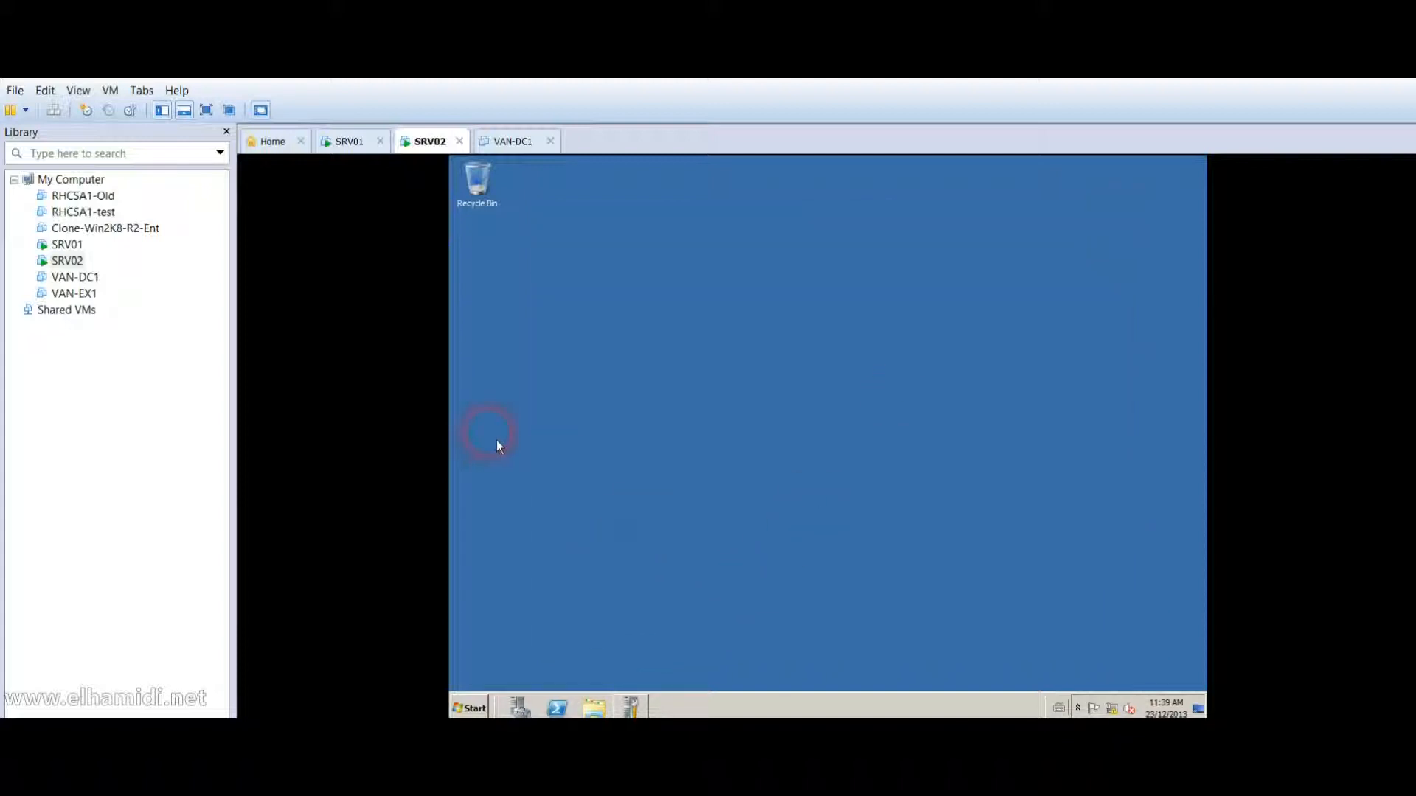
{"action": "left_click", "coordinate": [215, 248]}
{"action": "left_click", "coordinate": [72, 246]}
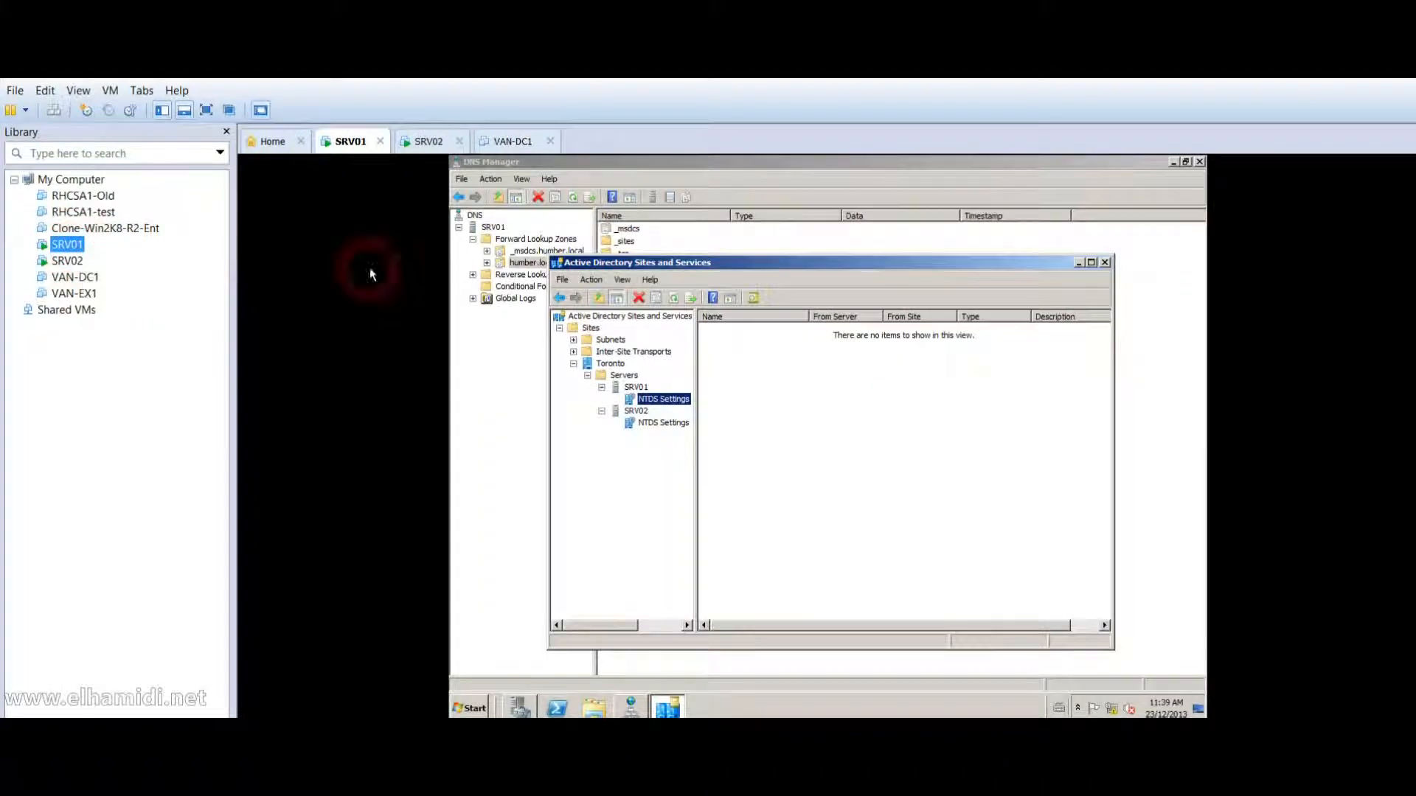
{"action": "left_click", "coordinate": [65, 264]}
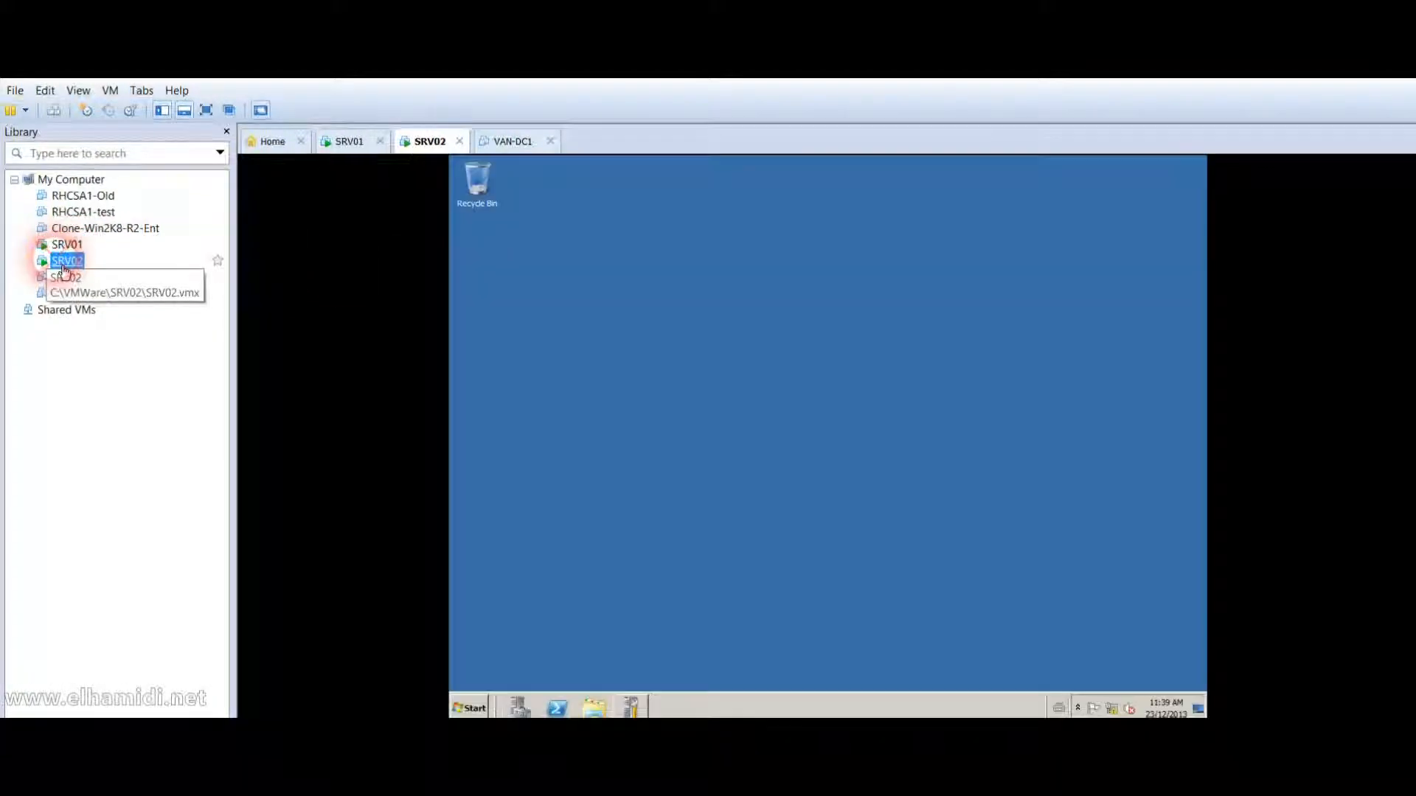
{"action": "left_click", "coordinate": [472, 709]}
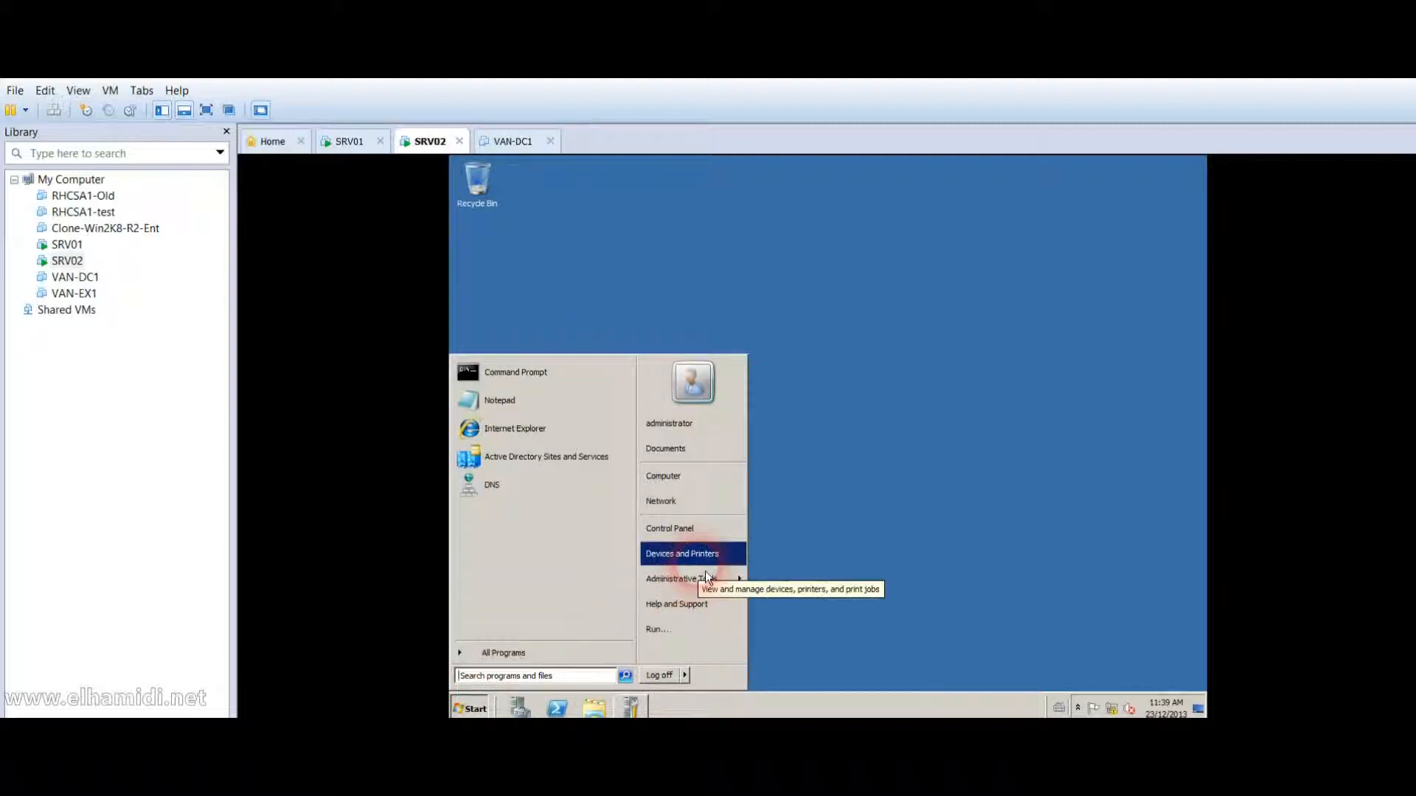
{"action": "mouse_move", "coordinate": [698, 595]}
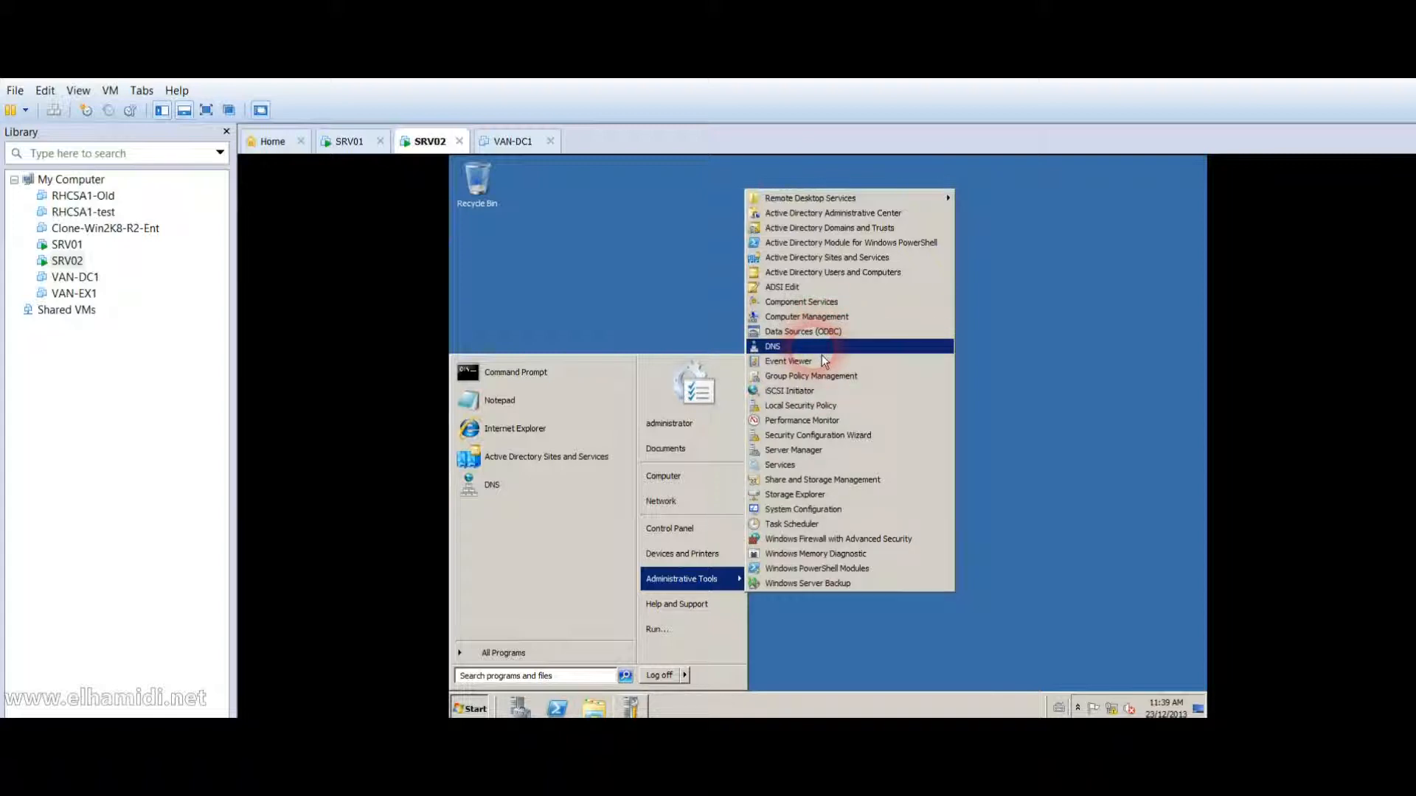
{"action": "left_click", "coordinate": [819, 273]}
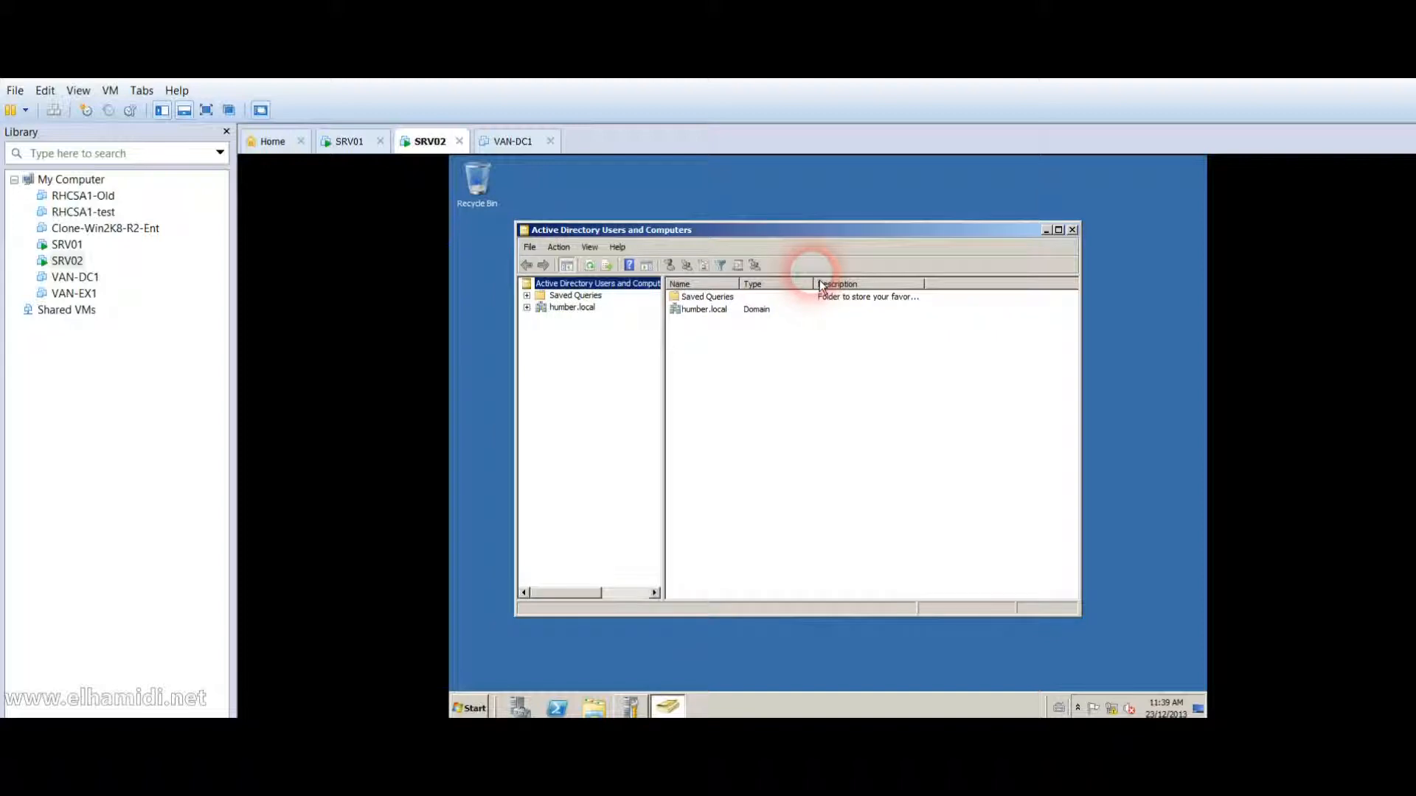
{"action": "left_click", "coordinate": [1072, 230]}
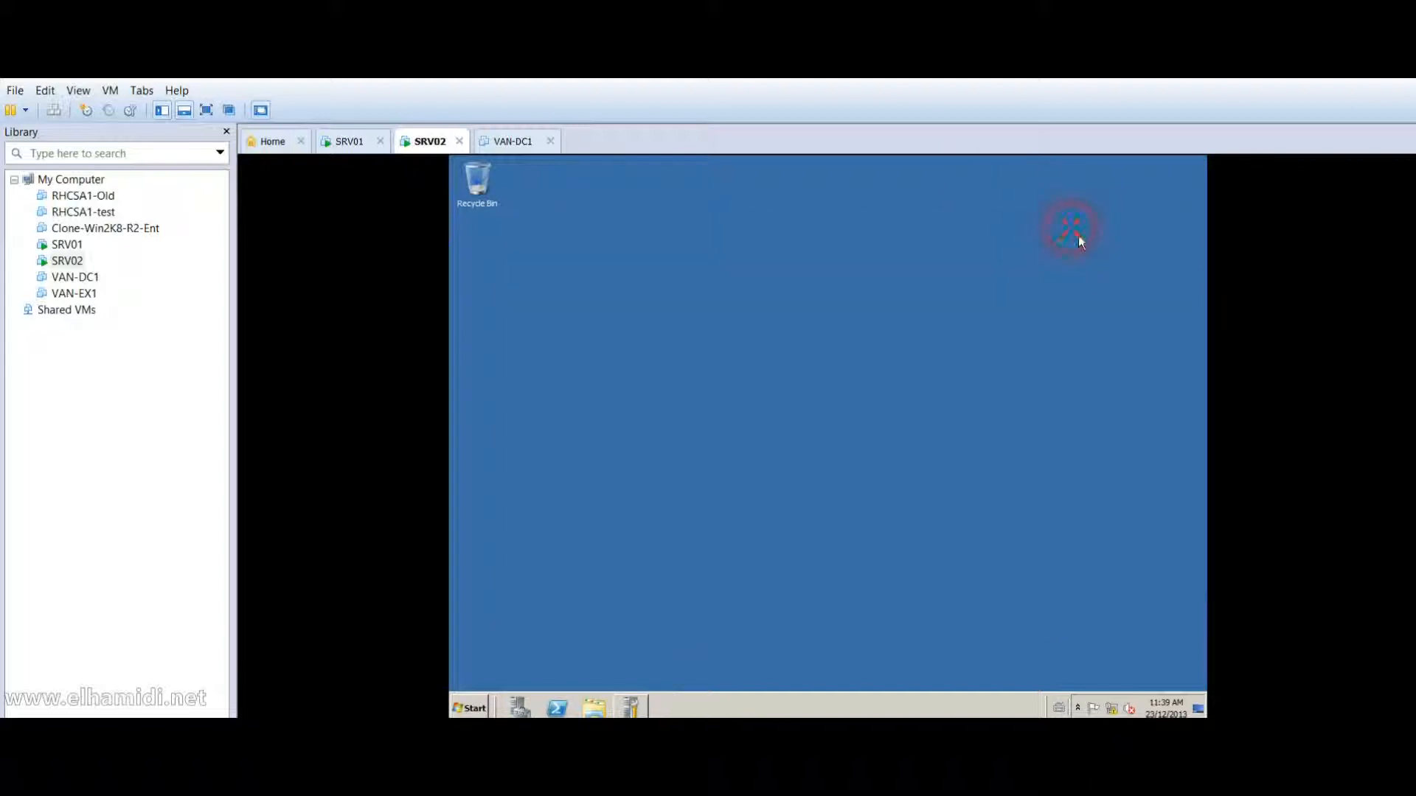
Open the C:\Windows folder on SRV02 via Computer > Local Disk (C:).
{"action": "left_click", "coordinate": [475, 710]}
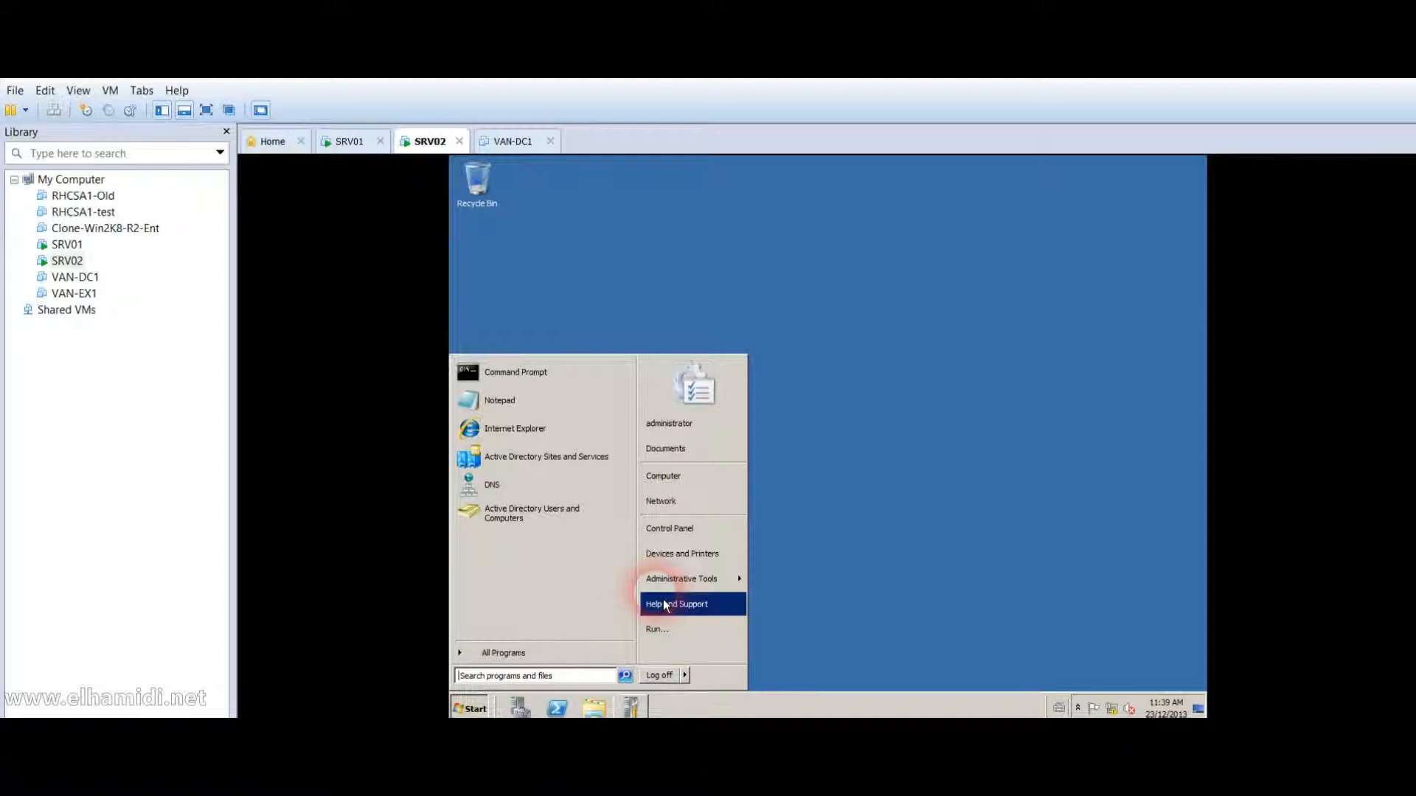
{"action": "left_click", "coordinate": [686, 477]}
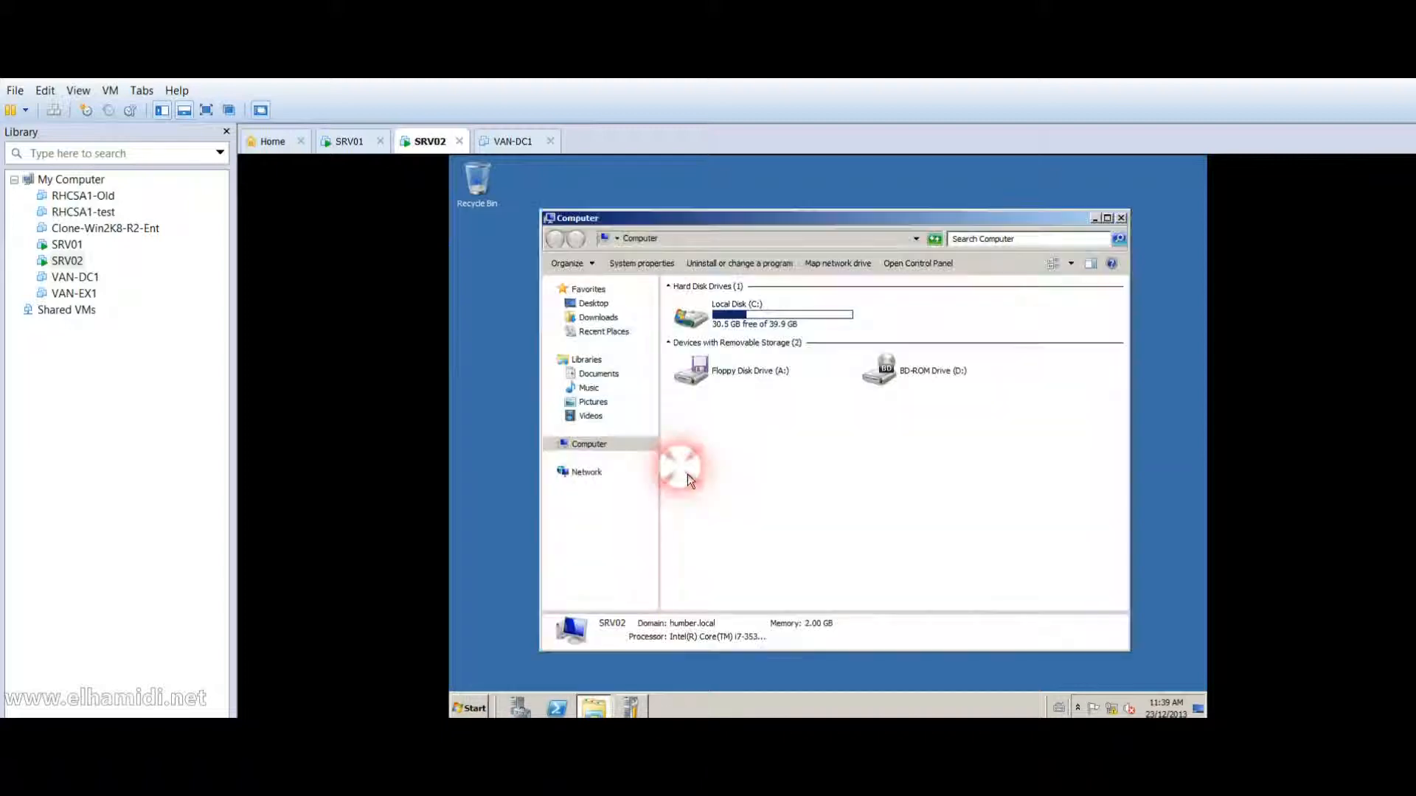
{"action": "double_click", "coordinate": [776, 327]}
{"action": "left_click", "coordinate": [704, 377]}
{"action": "double_click", "coordinate": [704, 376]}
{"action": "left_click", "coordinate": [703, 376]}
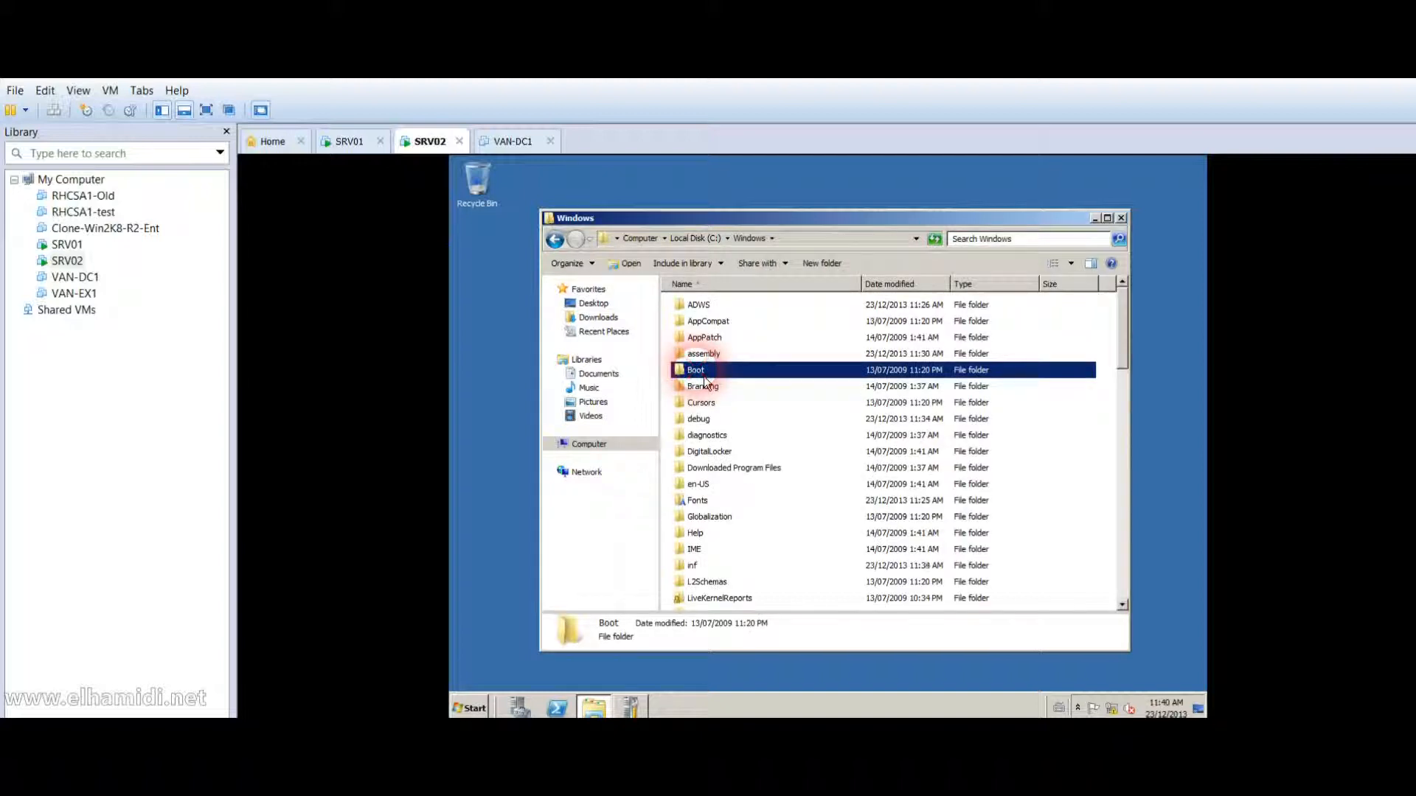
{"action": "scroll", "coordinate": [1051, 496], "scroll_direction": "down", "scroll_amount": 2}
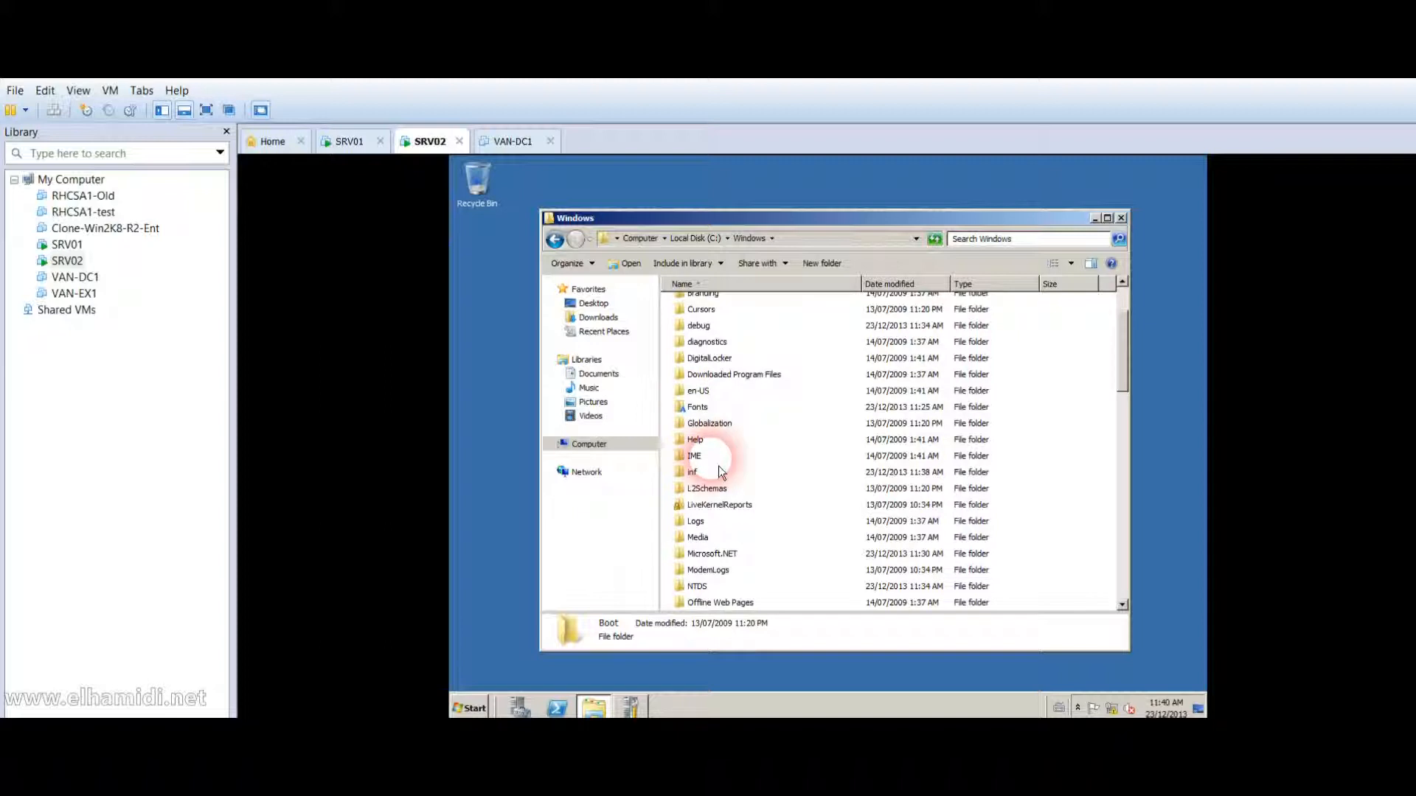
Point out the NTDS folder alongside the ModemLogs and Offline Web Pages folders.
{"action": "left_click", "coordinate": [697, 587]}
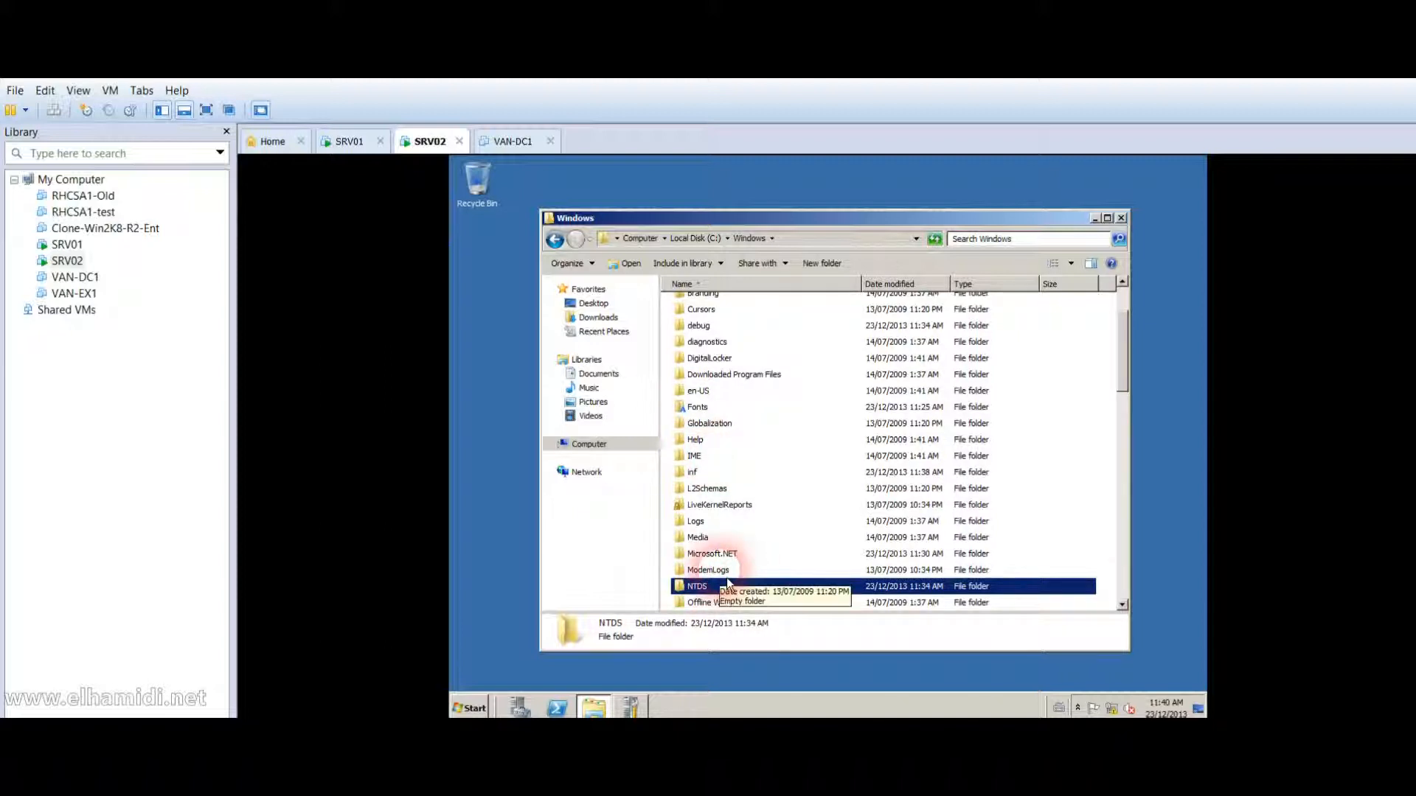
{"action": "left_click", "coordinate": [725, 574]}
{"action": "left_click", "coordinate": [720, 604]}
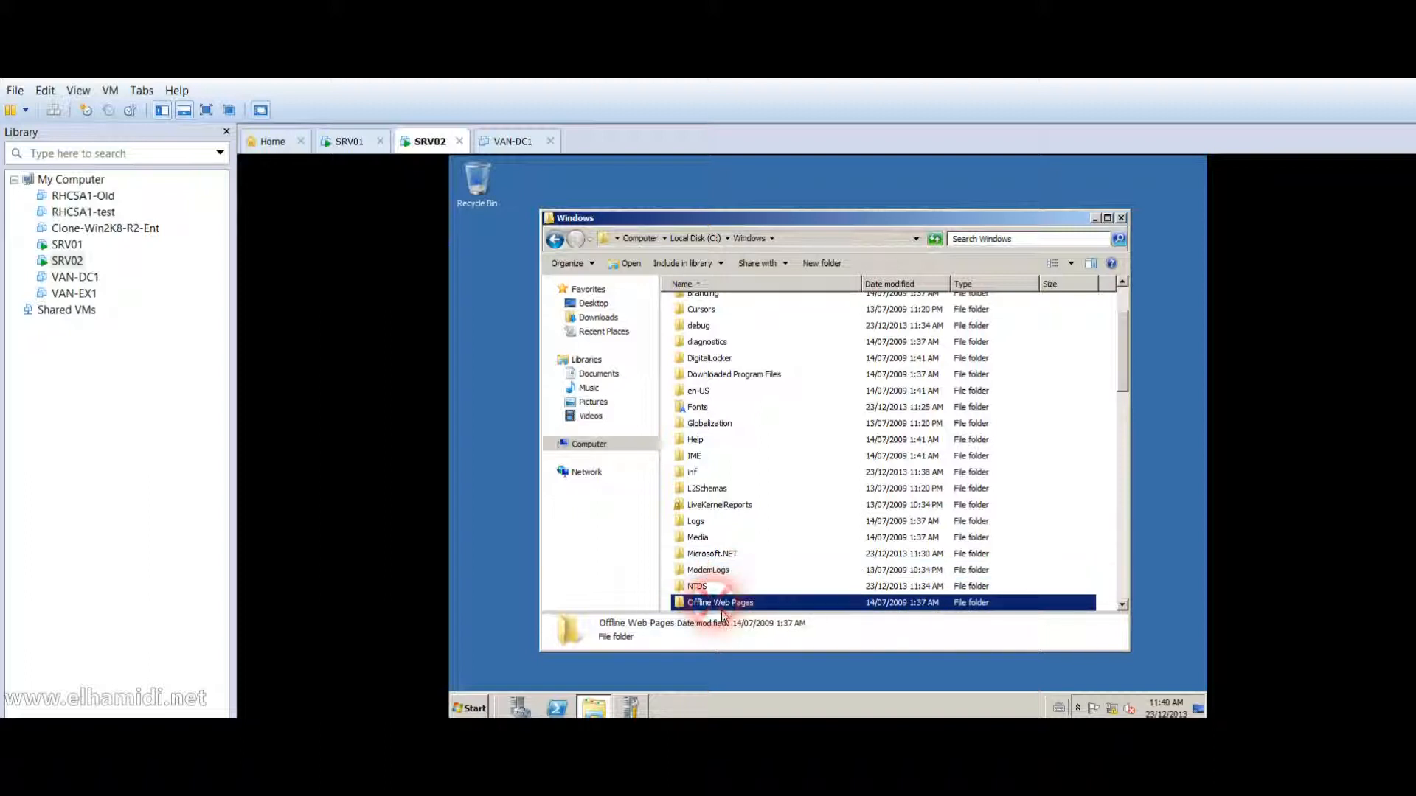
{"action": "left_click", "coordinate": [719, 572]}
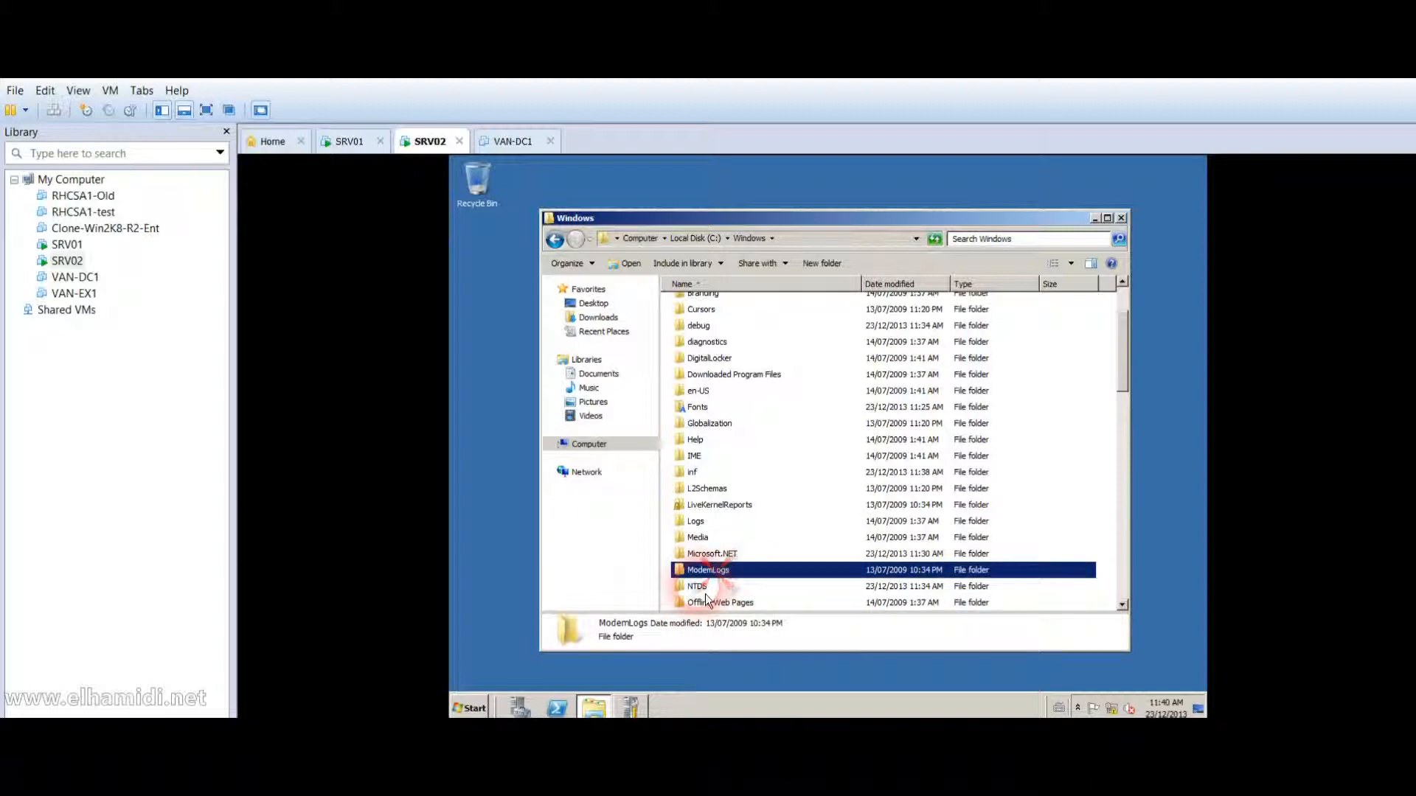
{"action": "left_click", "coordinate": [705, 590]}
{"action": "left_click", "coordinate": [709, 606]}
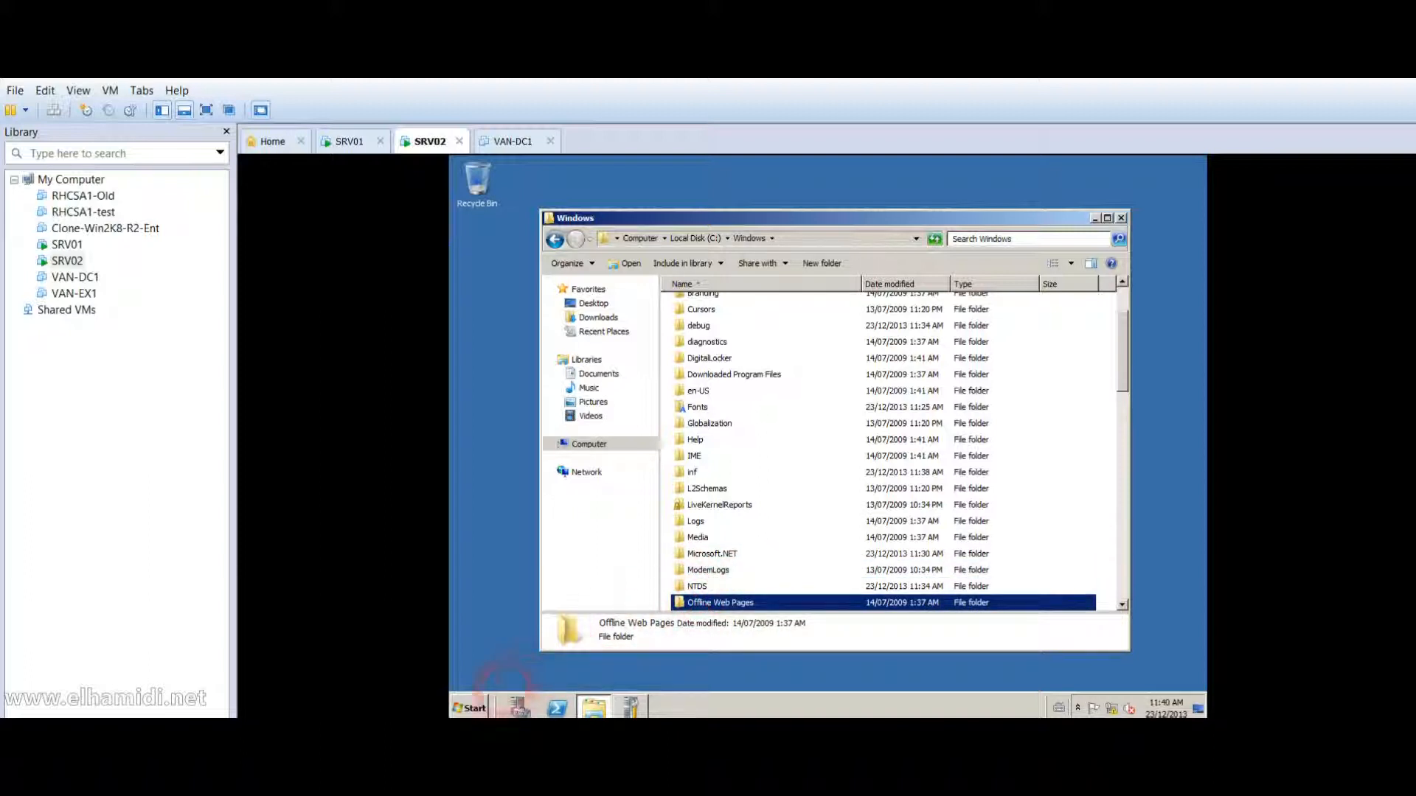
{"action": "left_click", "coordinate": [472, 709]}
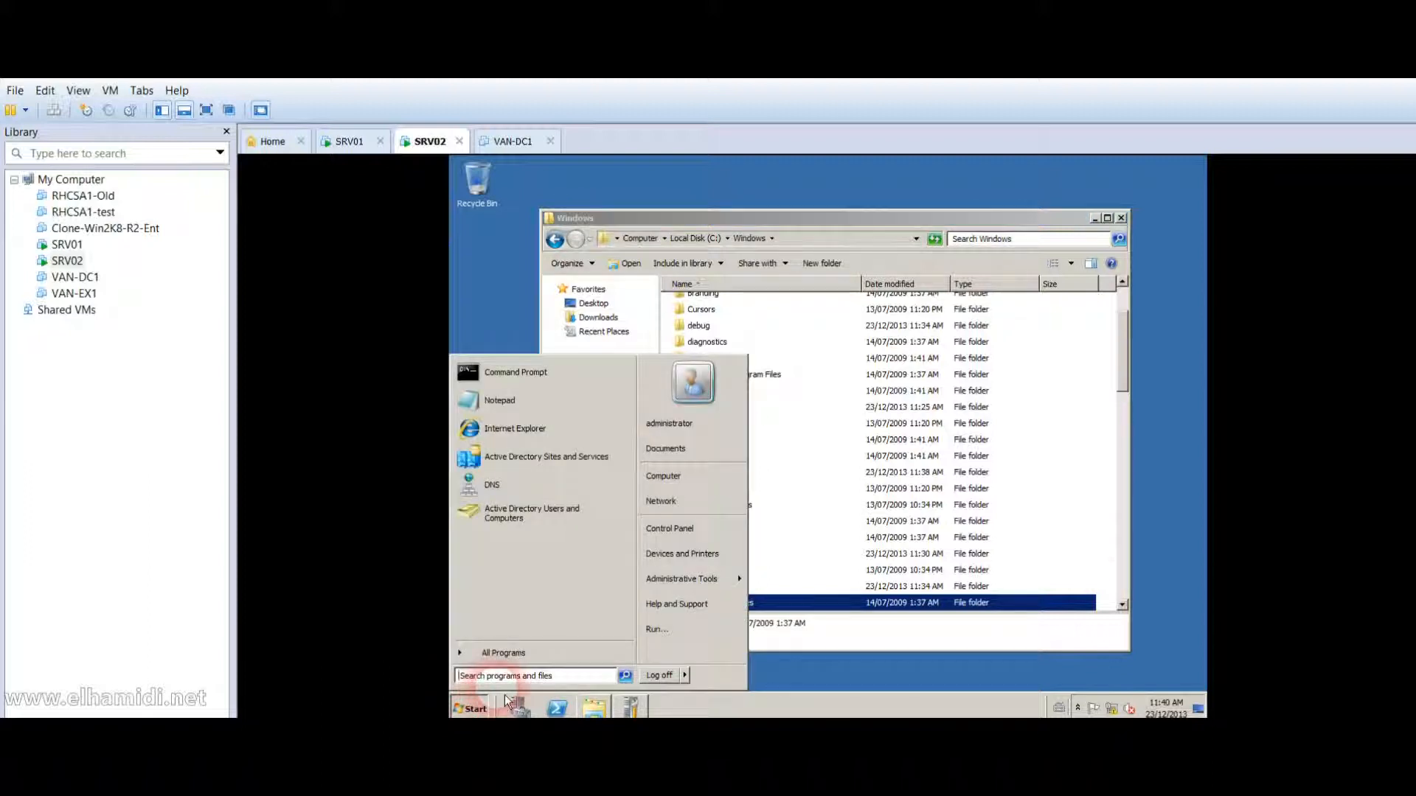
Search for dcpromo from SRV02's Start menu, then dismiss the search.
{"action": "type", "text": "dcpromo"}
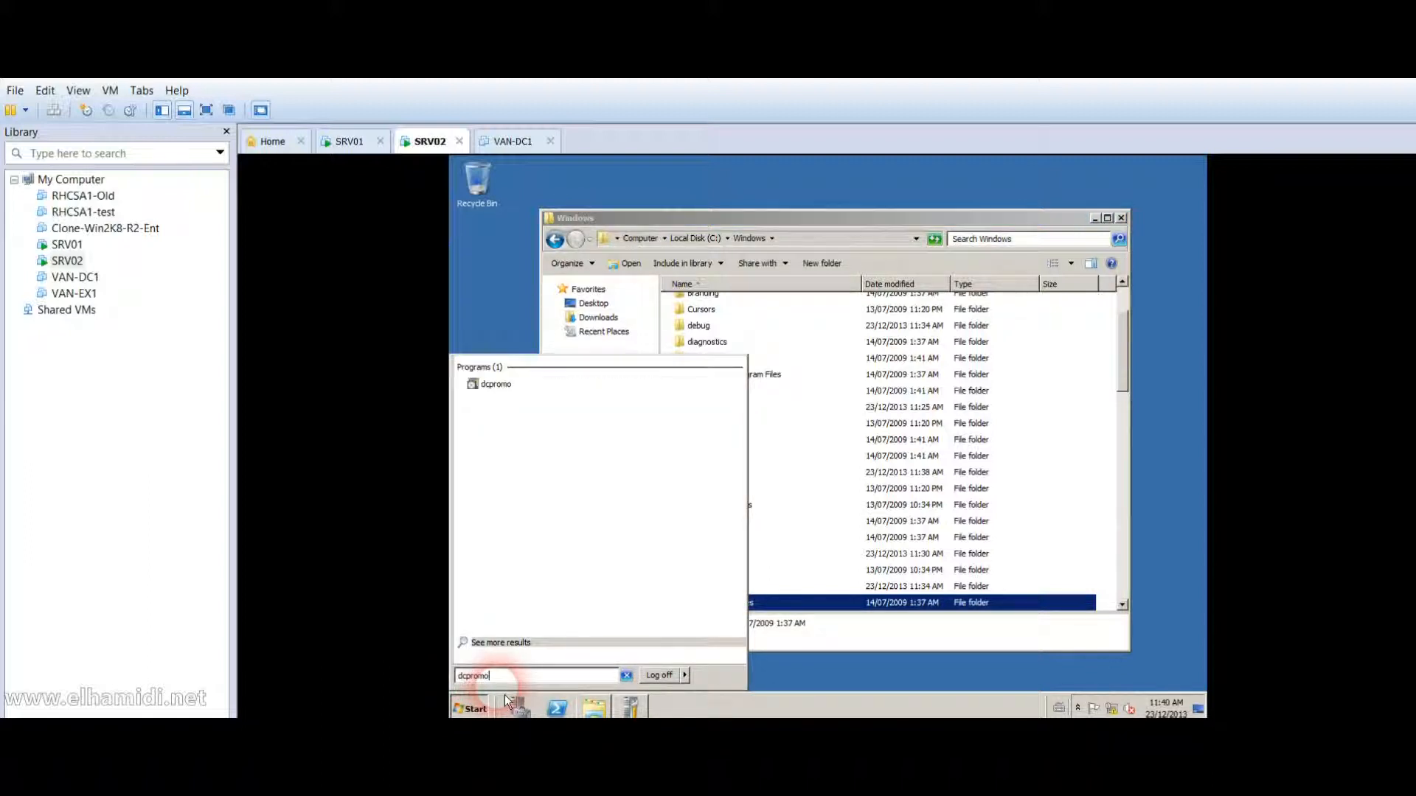
{"action": "key", "text": "Return"}
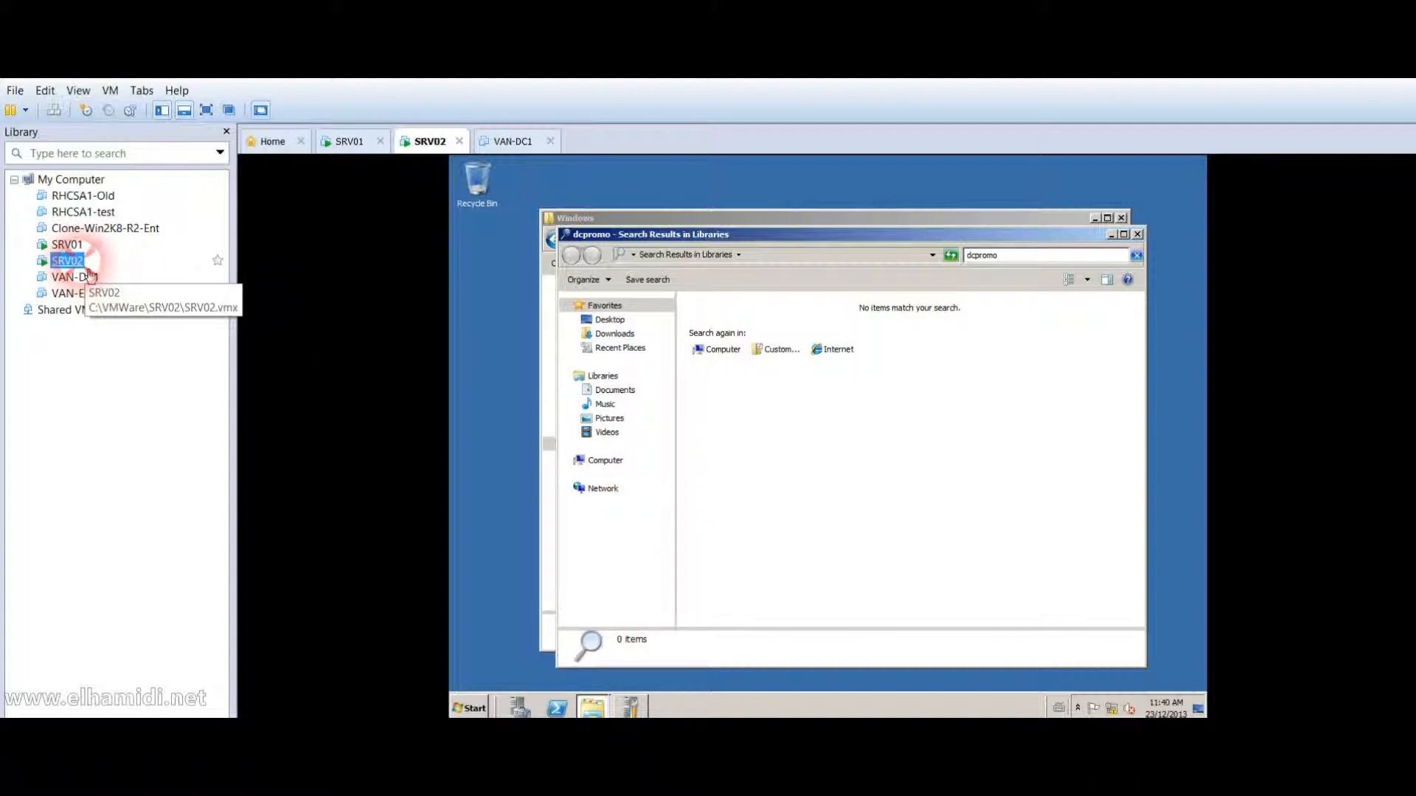
{"action": "left_click", "coordinate": [77, 249]}
{"action": "left_click", "coordinate": [72, 262]}
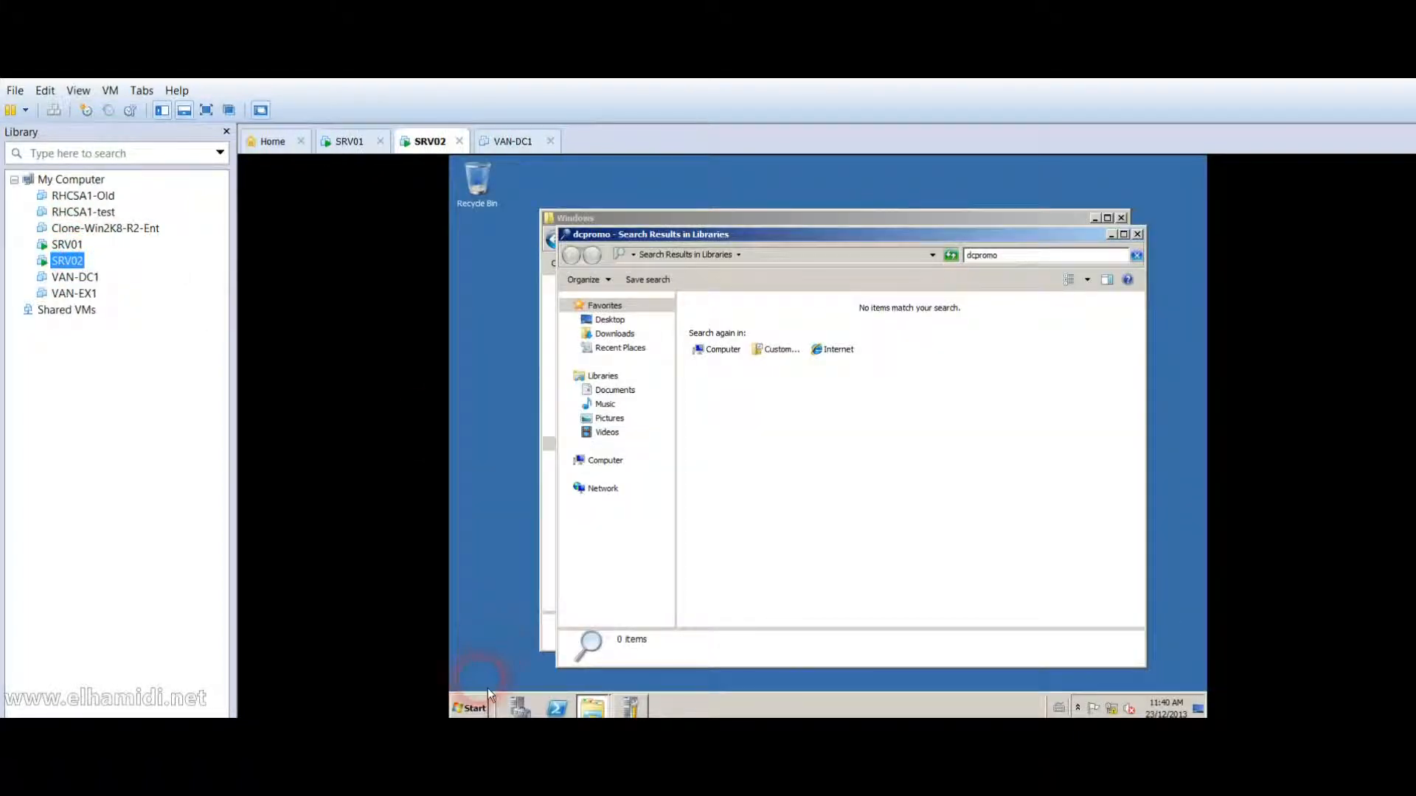
{"action": "left_click", "coordinate": [473, 708]}
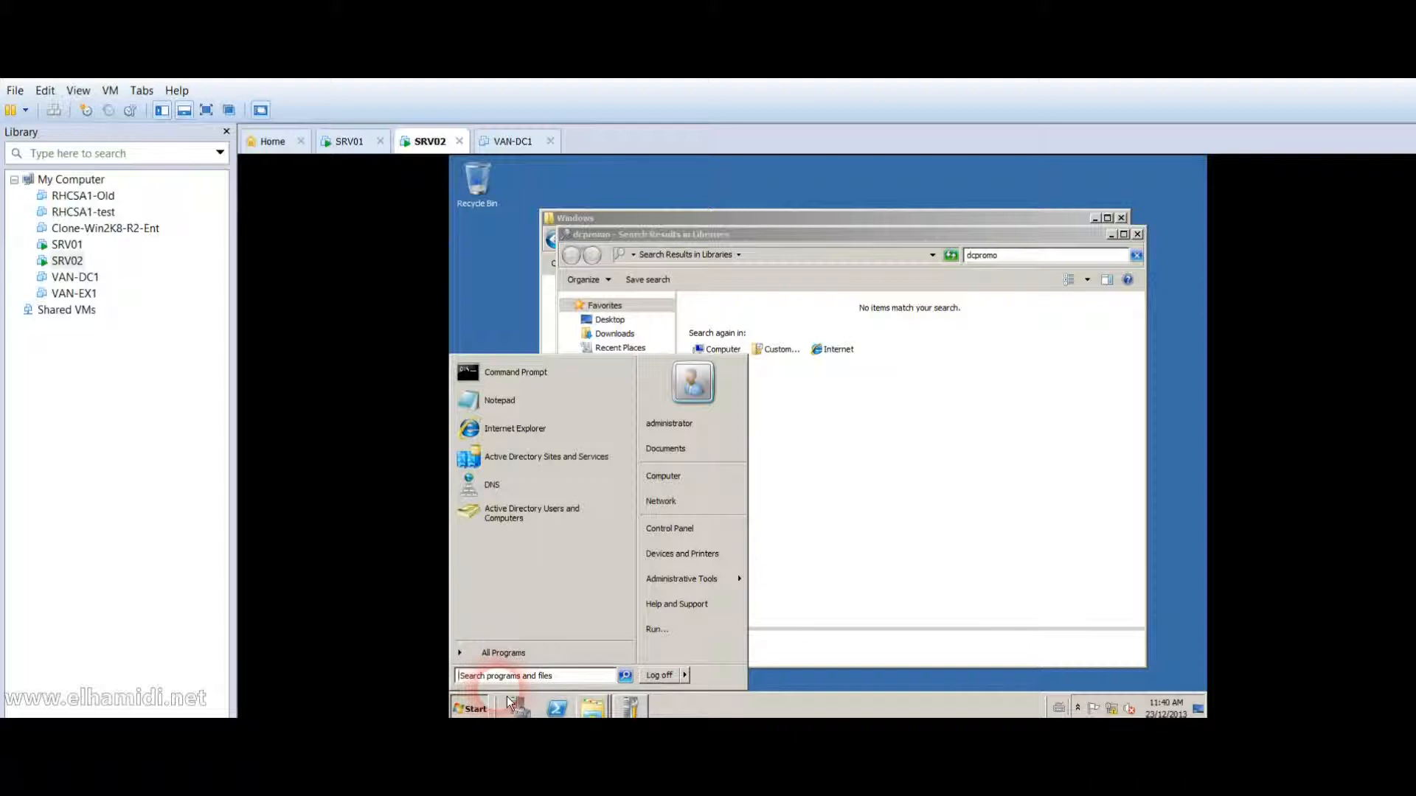
{"action": "type", "text": "dcpromo"}
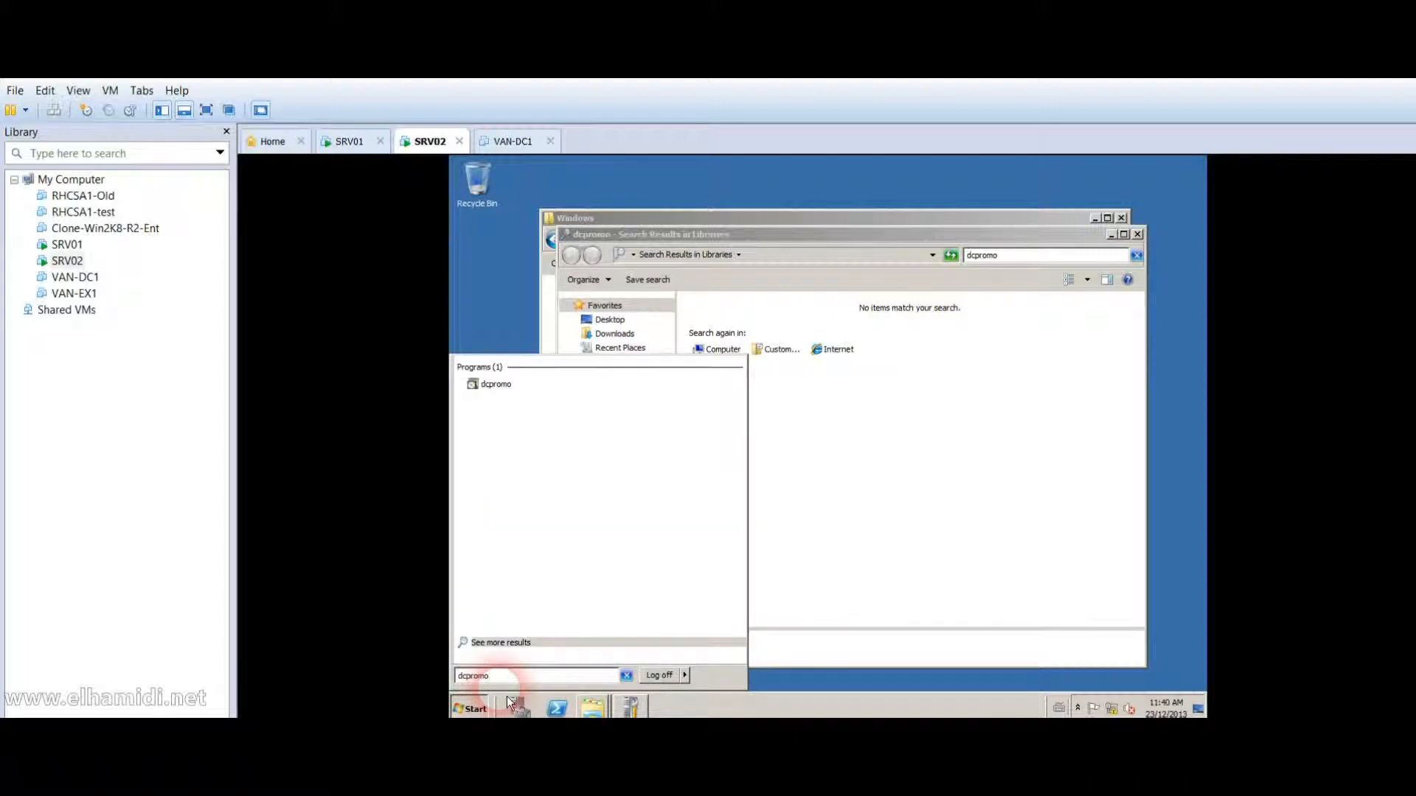
{"action": "key", "text": "Escape"}
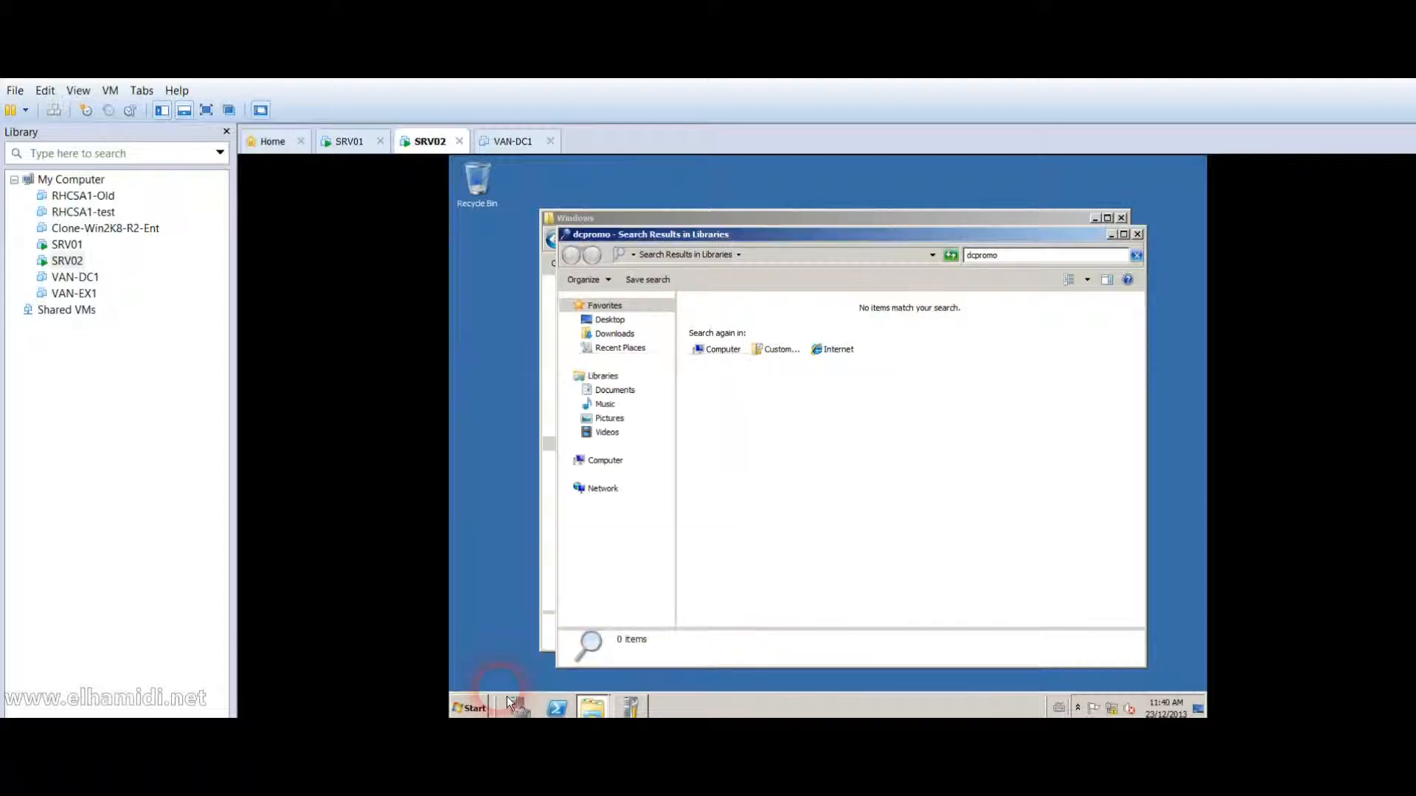
Close Initial Configuration Tasks, Server Manager, the search results and the Windows folder windows.
{"action": "left_click", "coordinate": [633, 706]}
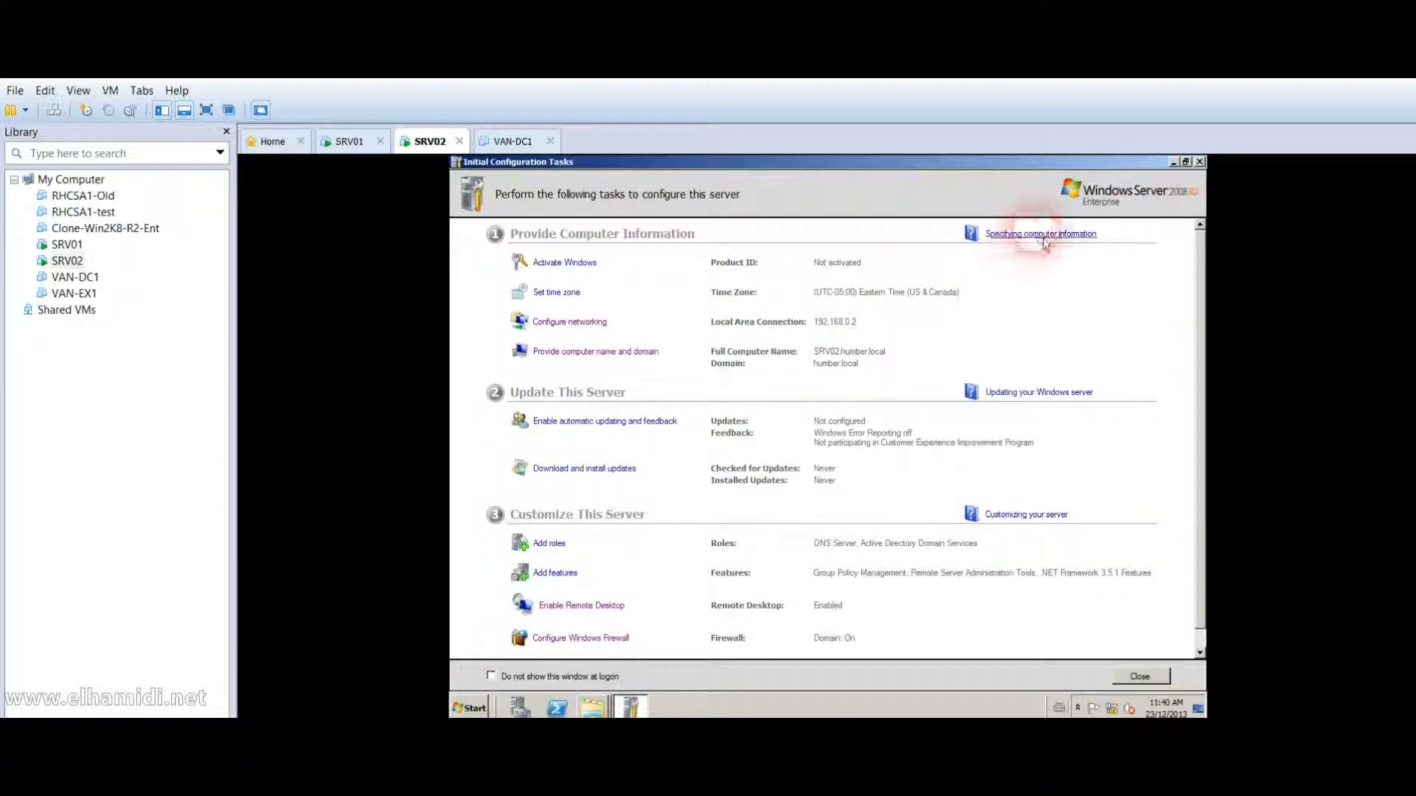
{"action": "left_click", "coordinate": [1200, 162]}
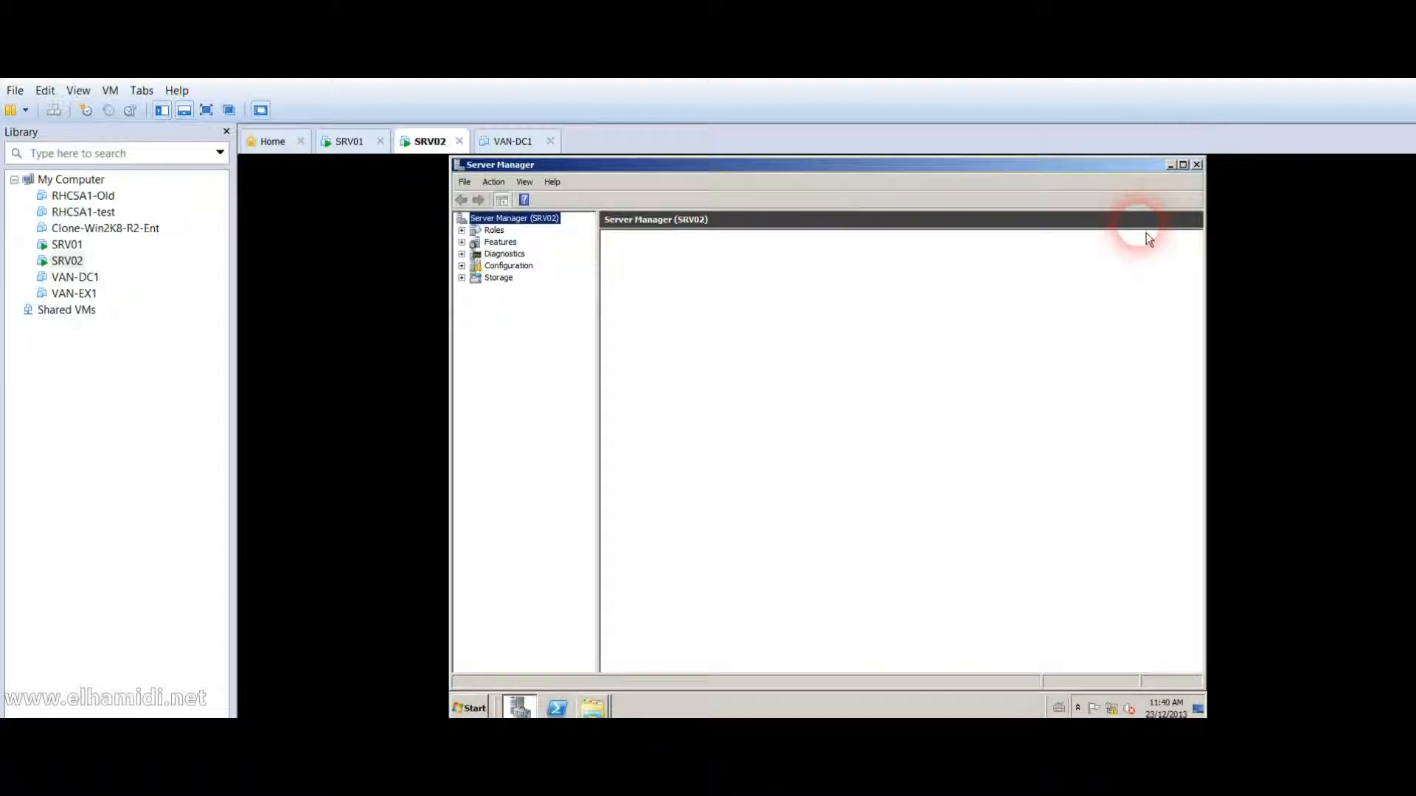
{"action": "left_click", "coordinate": [1202, 171]}
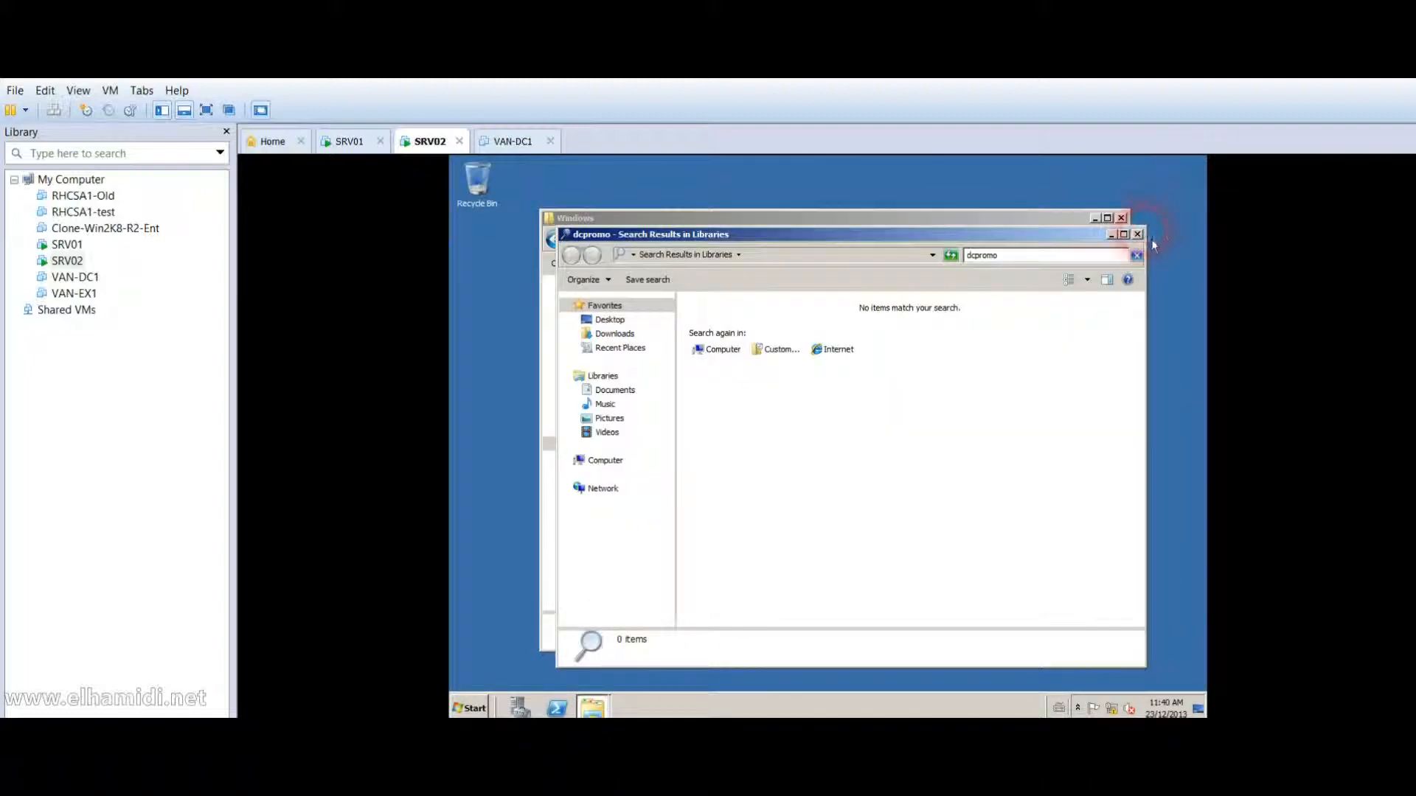
{"action": "left_click", "coordinate": [1140, 234]}
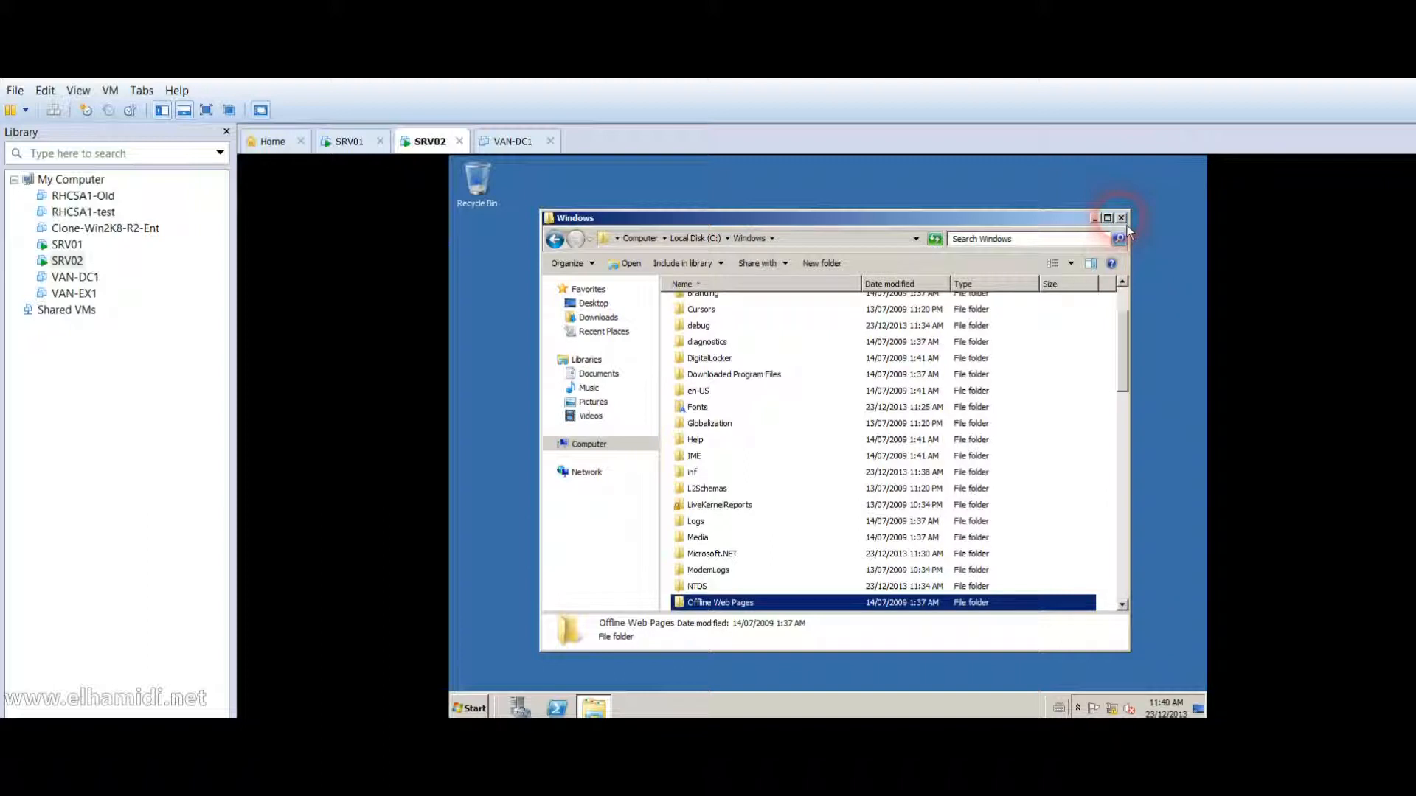
{"action": "left_click", "coordinate": [1121, 219]}
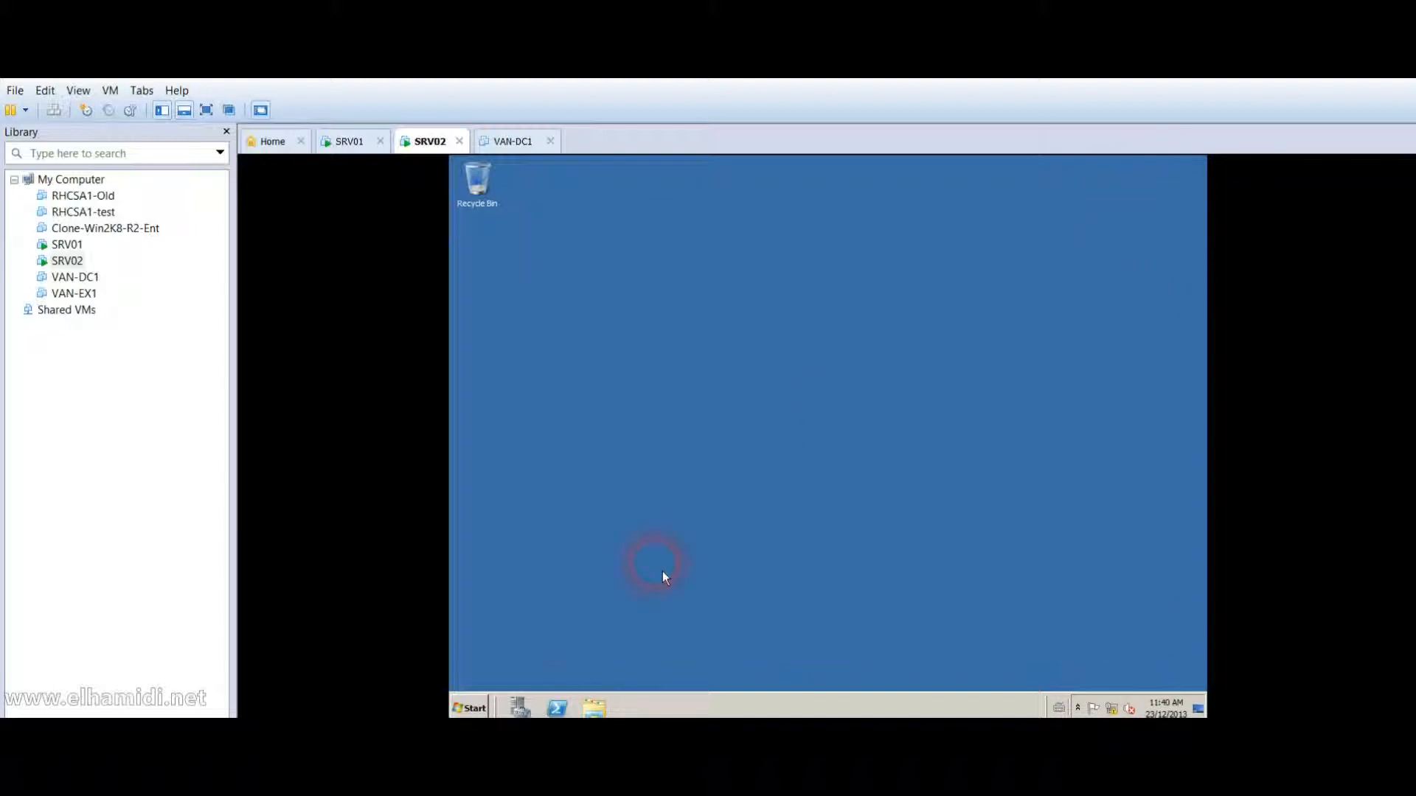
Run dcpromo from the Start search box on the empty desktop.
{"action": "left_click", "coordinate": [465, 711]}
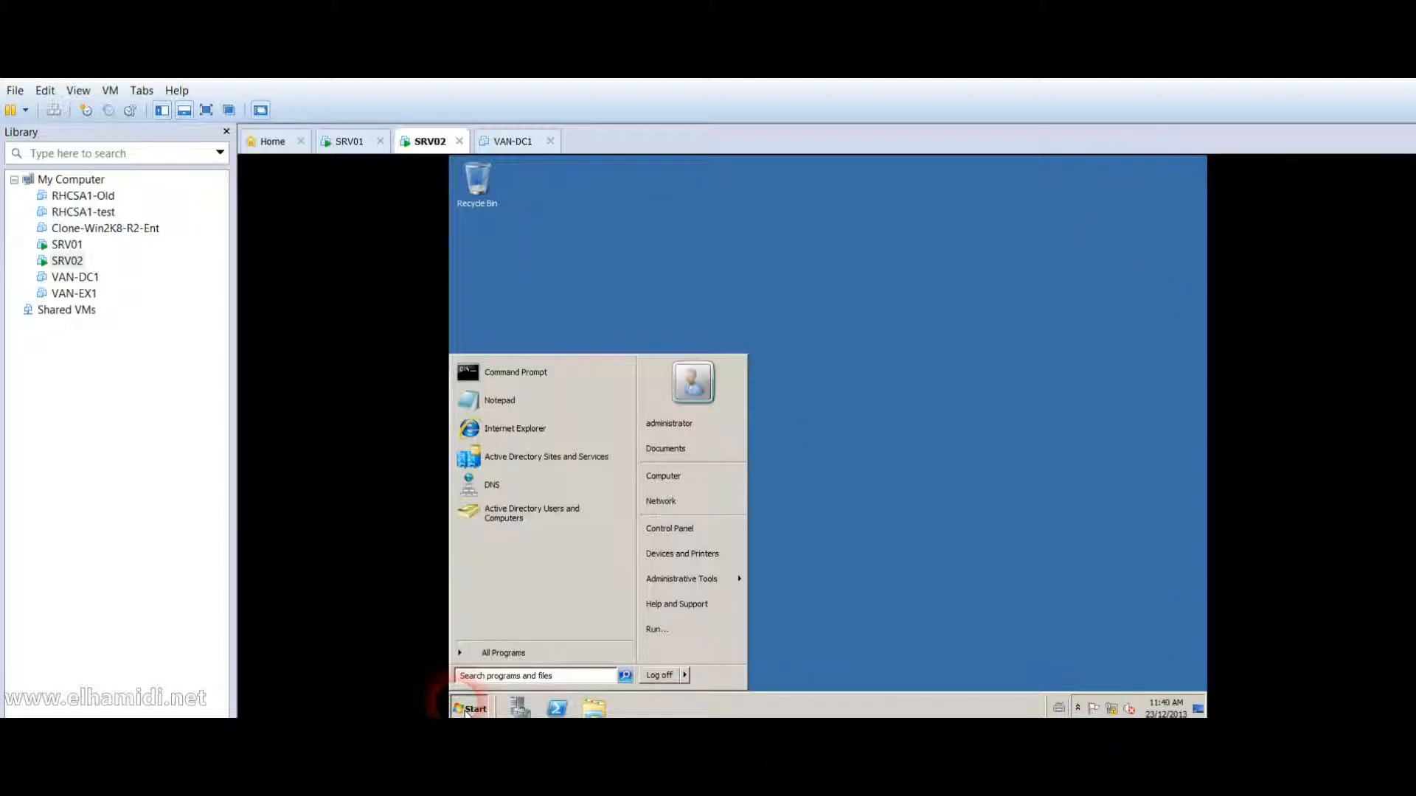
{"action": "type", "text": "dcpromo"}
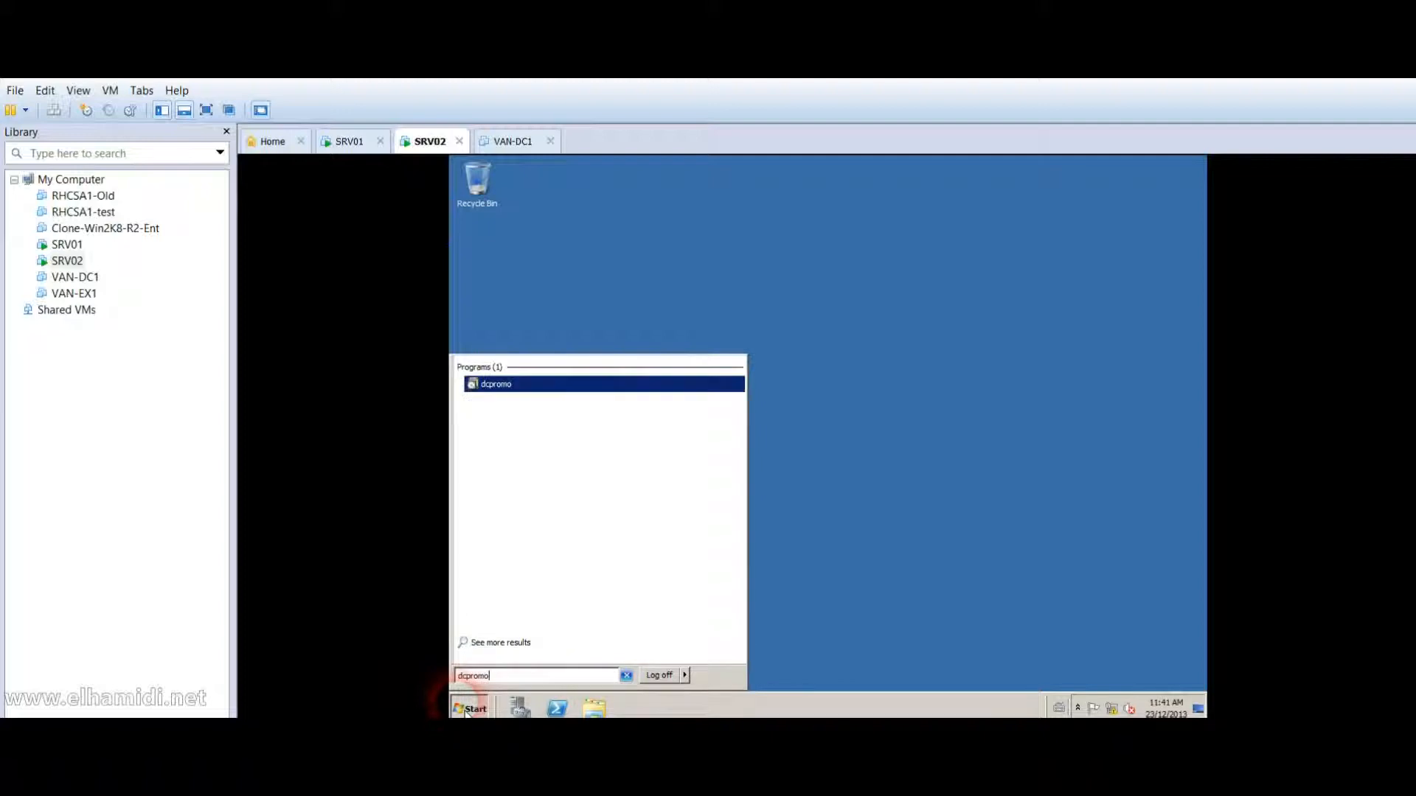
{"action": "key", "text": "Return"}
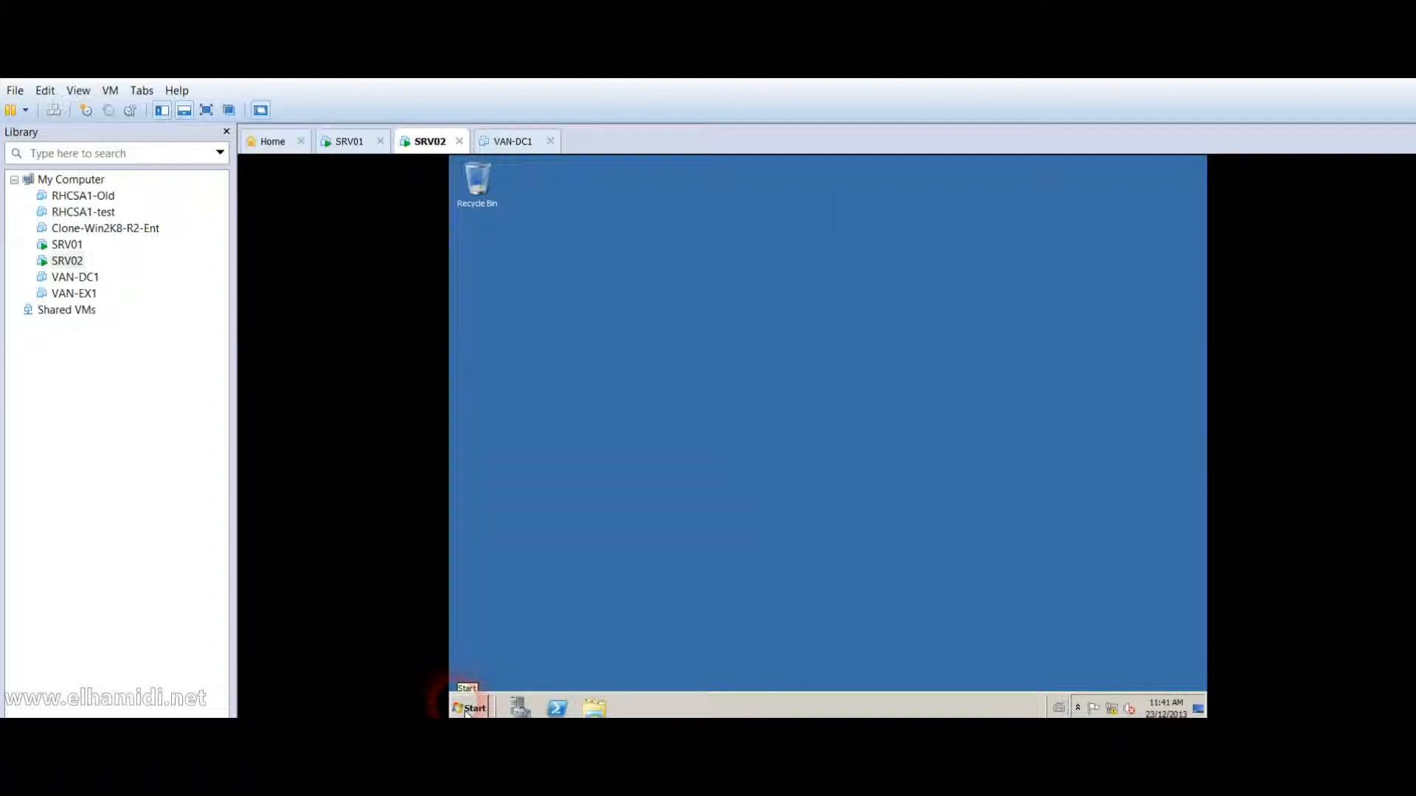
Advance the removal wizard past the welcome page and global catalog warning, leaving 'Delete the domain' unchecked.
{"action": "left_click", "coordinate": [754, 501]}
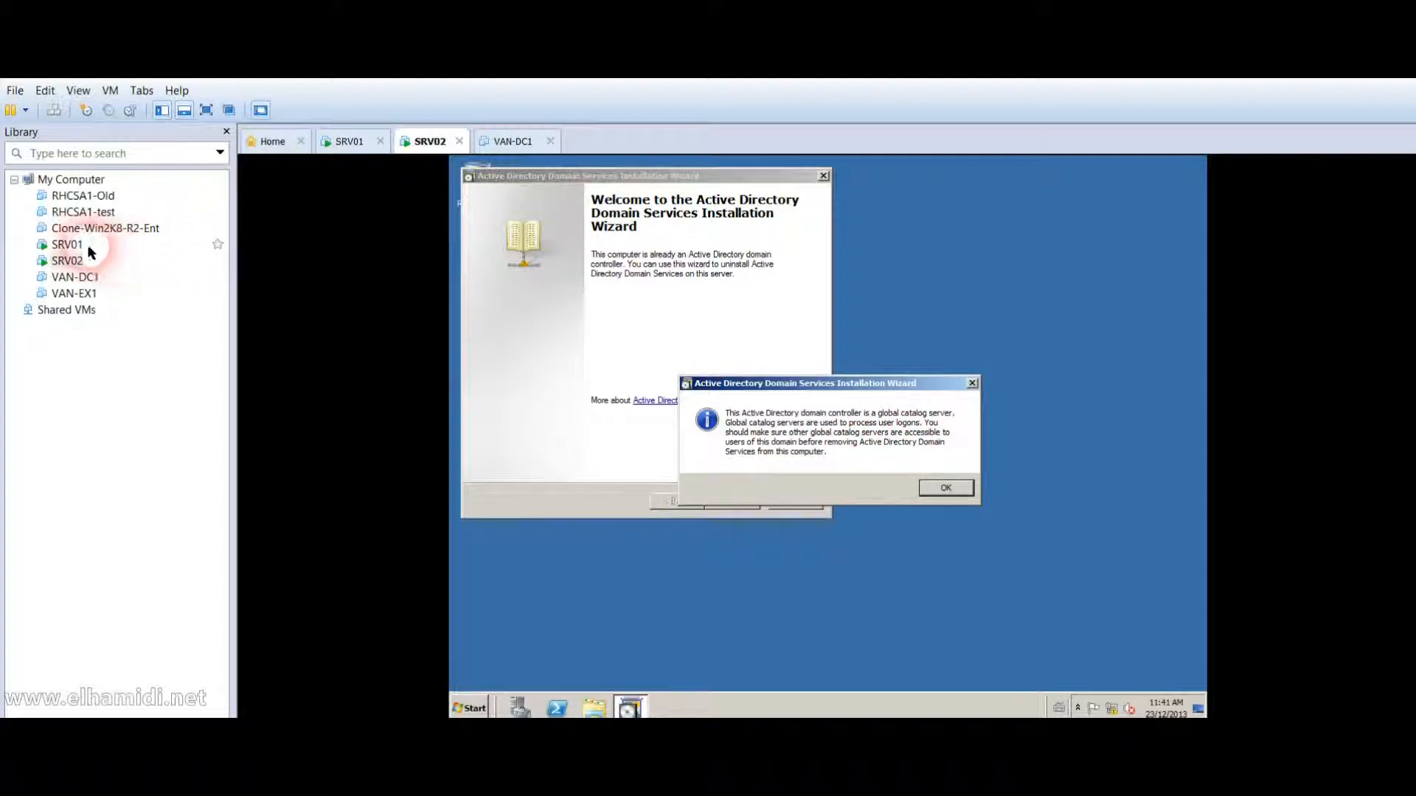
{"action": "left_click", "coordinate": [944, 489]}
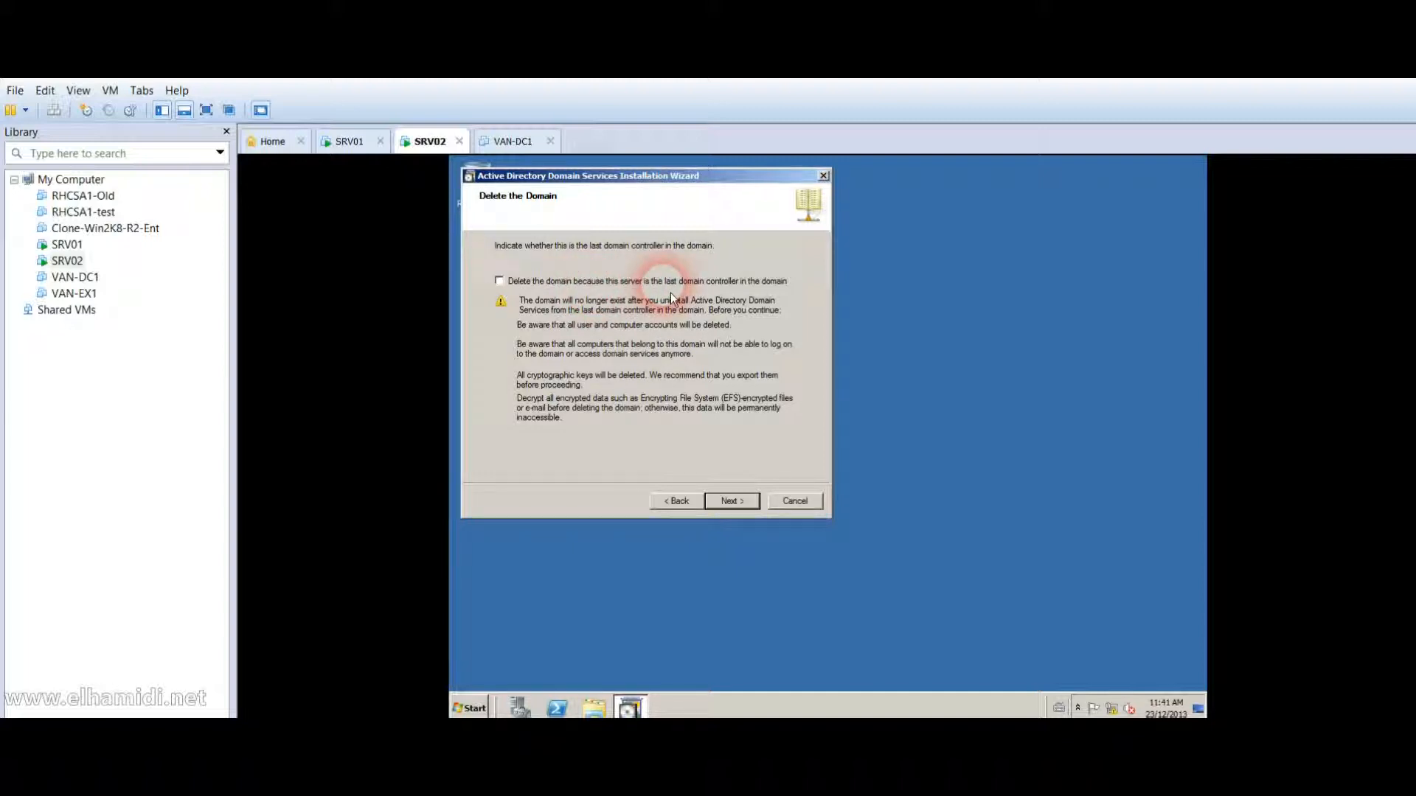
{"action": "left_click", "coordinate": [66, 244]}
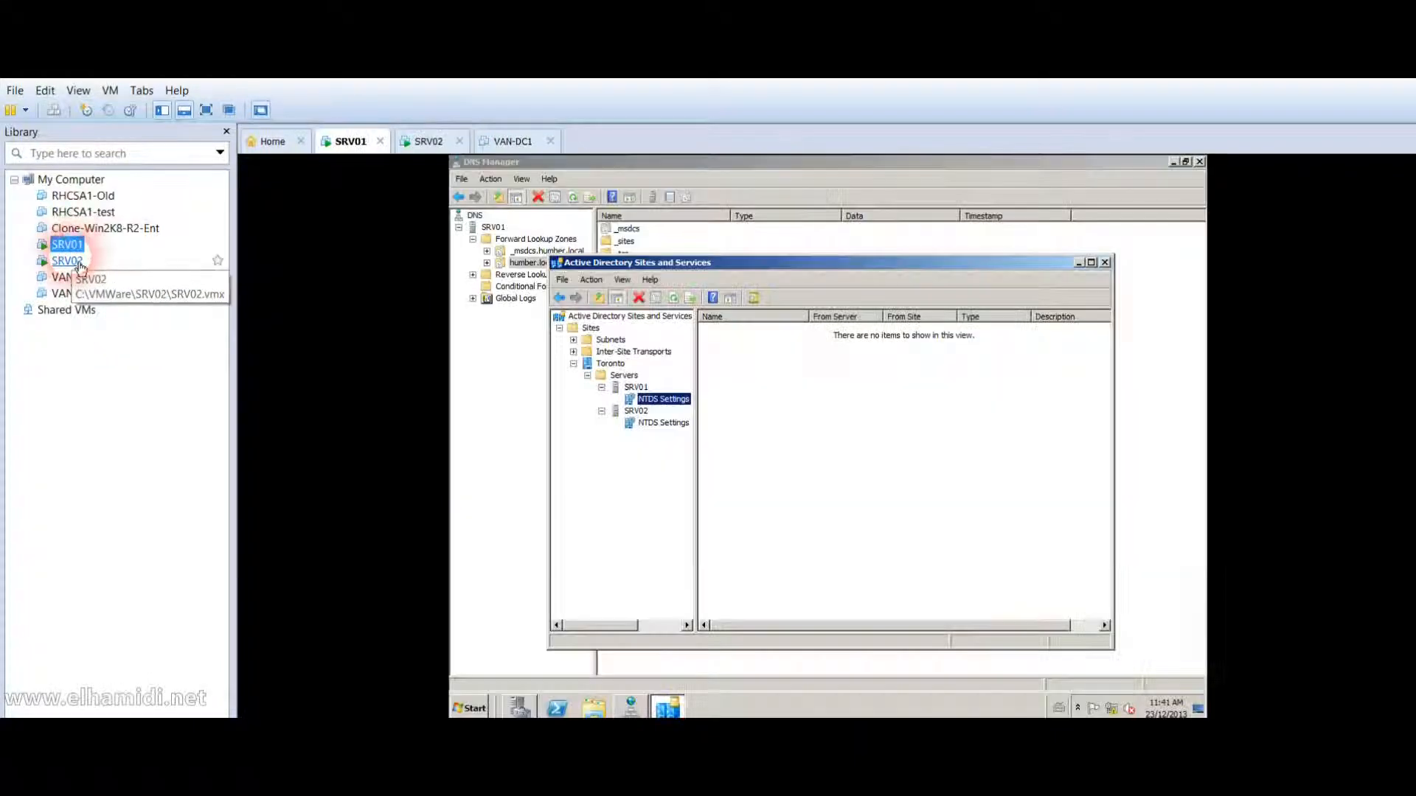
{"action": "left_click", "coordinate": [73, 261]}
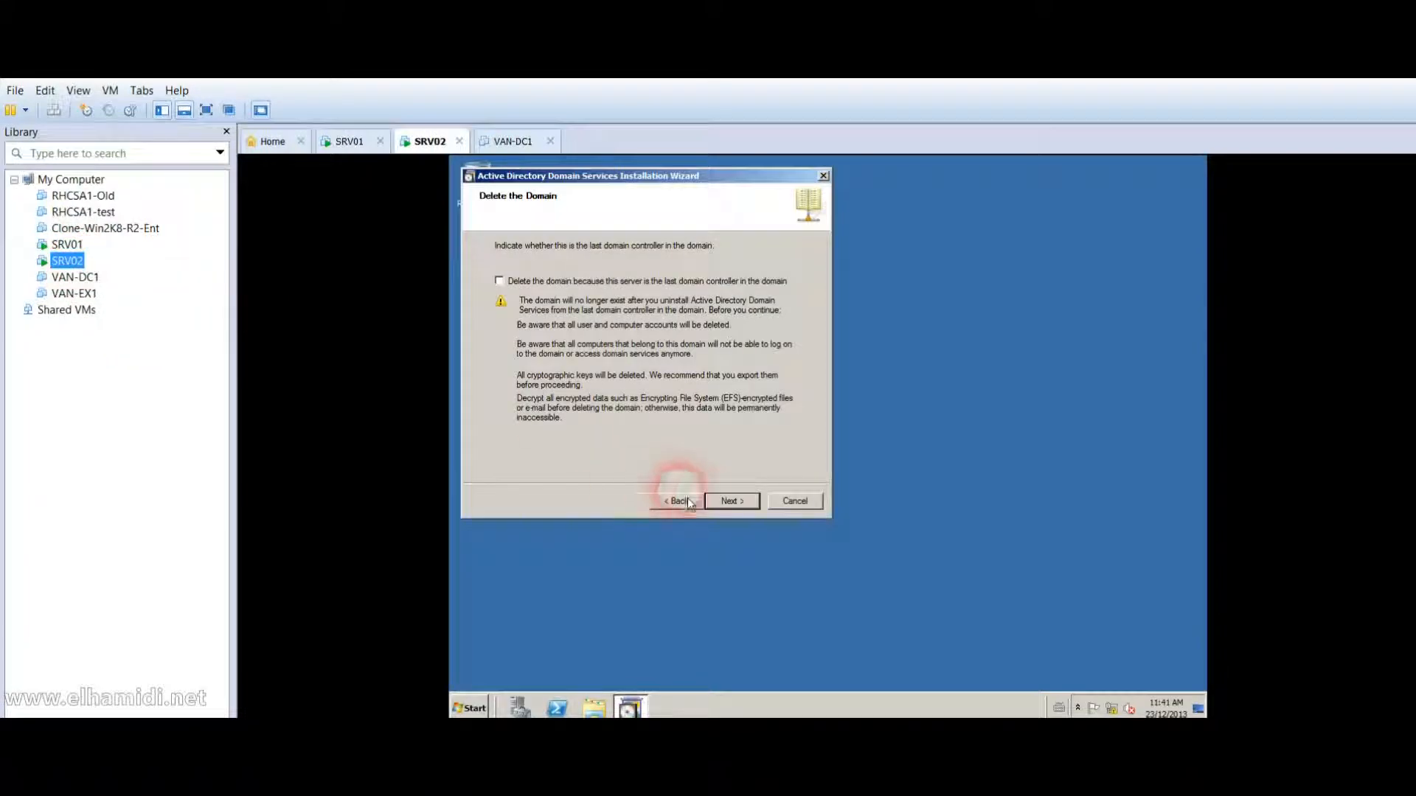
{"action": "left_click", "coordinate": [753, 510]}
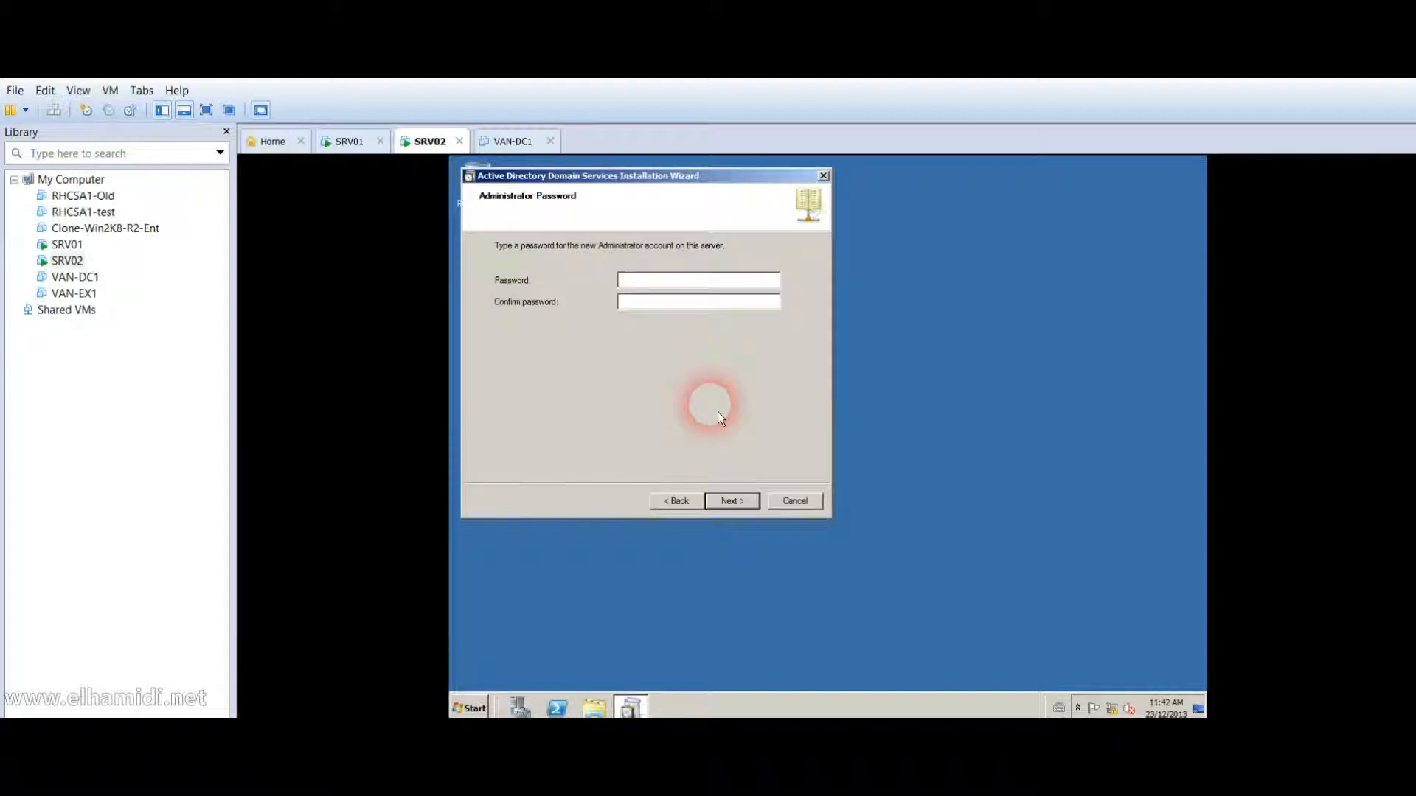
Set the new administrator password, remove AD DS, and restart SRV02 when the wizard finishes.
{"action": "type", "text": "••"}
{"action": "key", "text": "Return"}
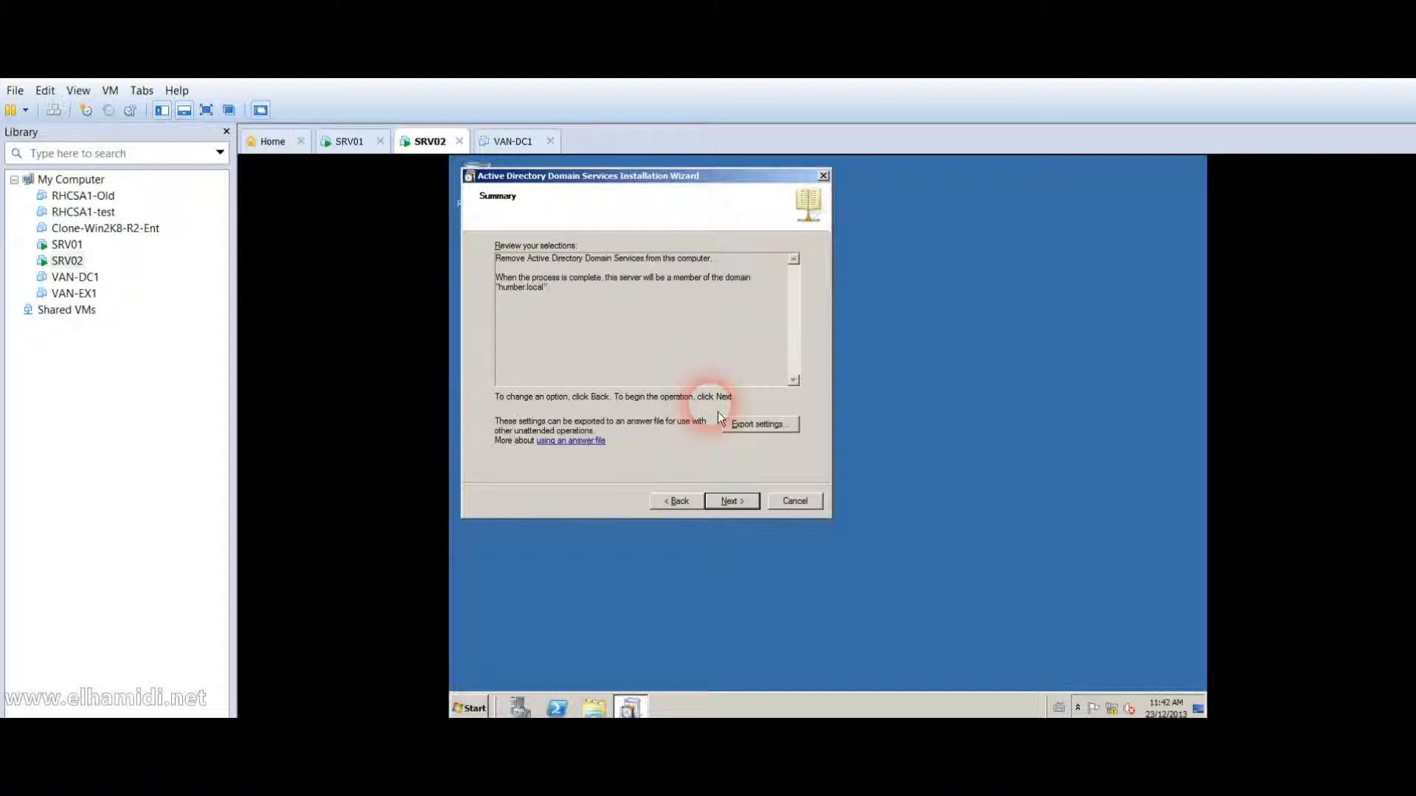
{"action": "left_click", "coordinate": [750, 508]}
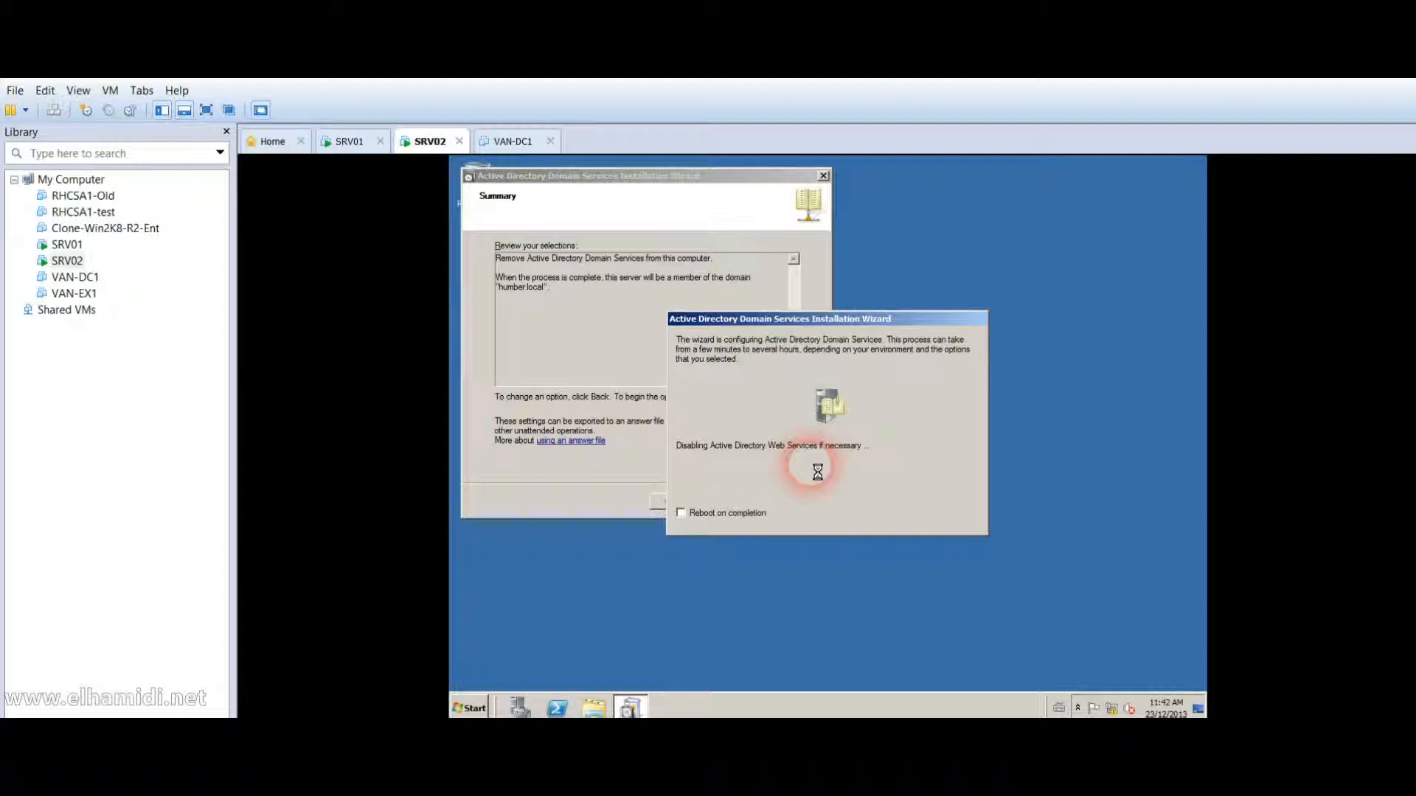
{"action": "left_click", "coordinate": [745, 506]}
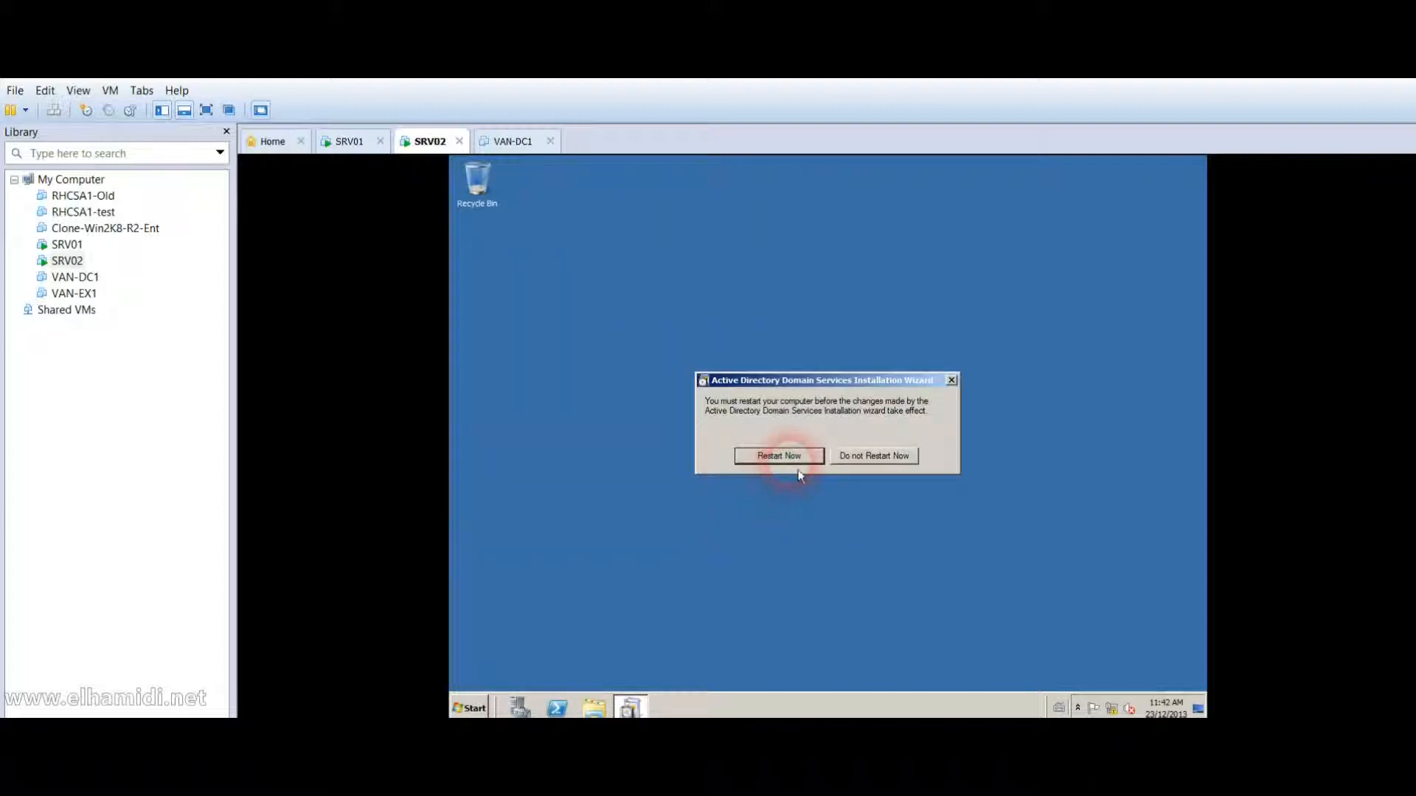
{"action": "left_click", "coordinate": [781, 456]}
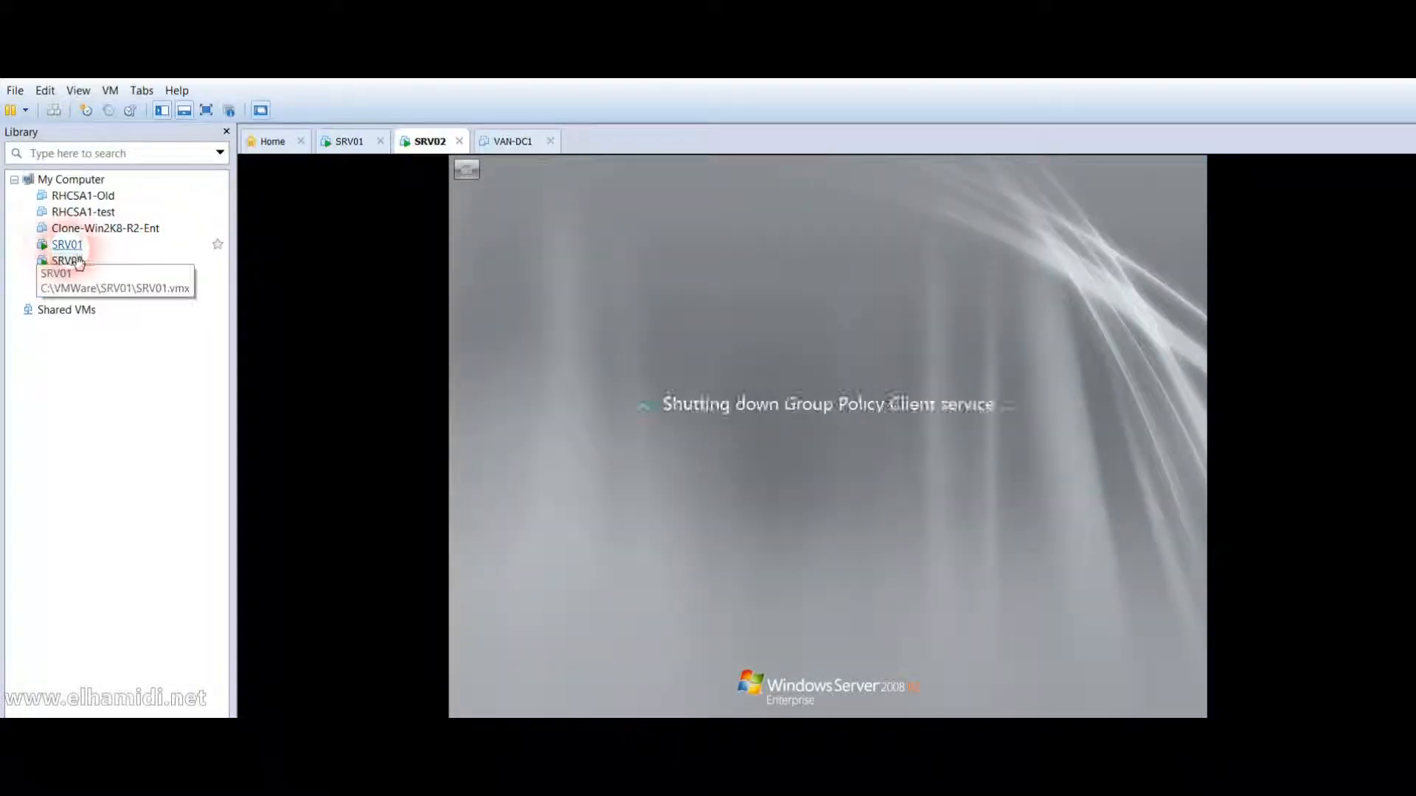
{"action": "left_click", "coordinate": [70, 246]}
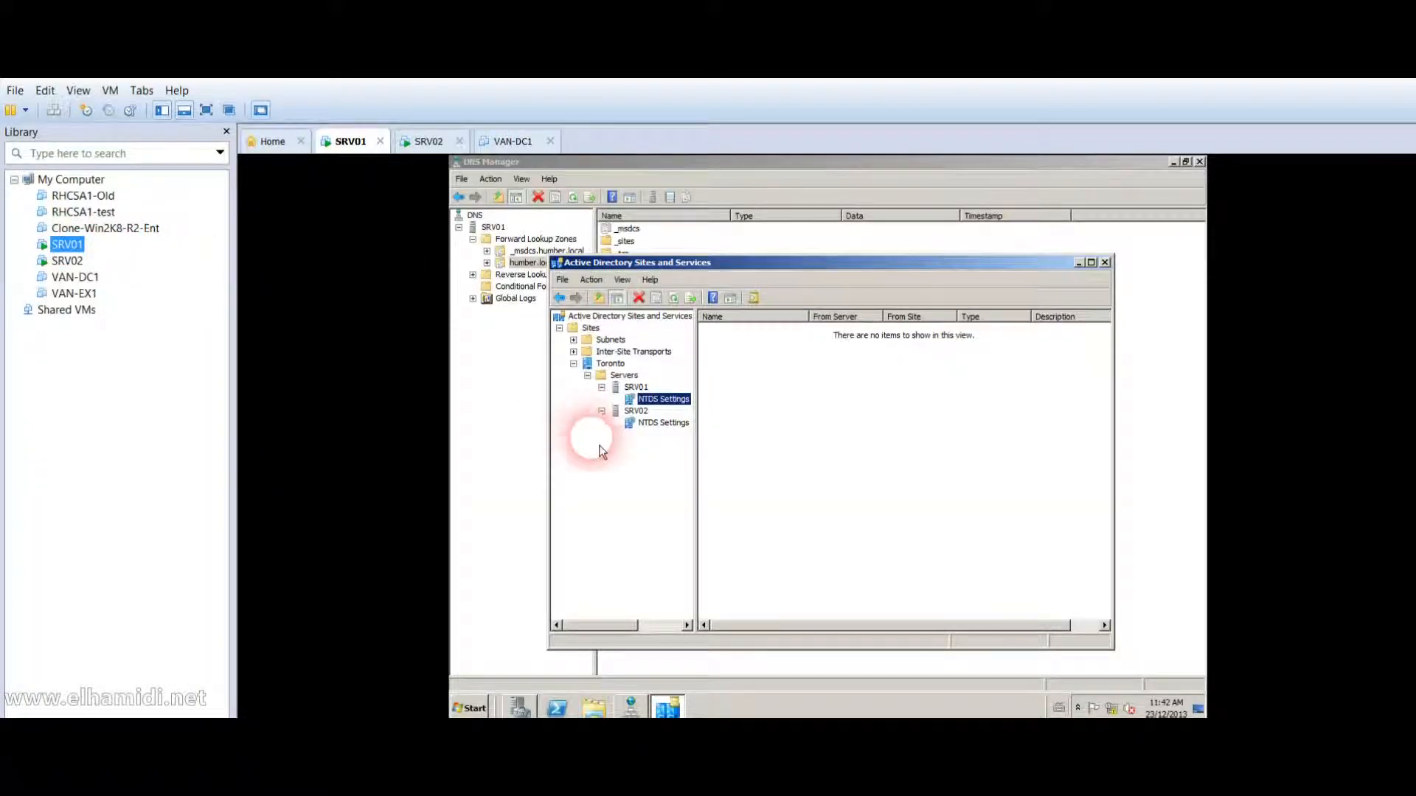
Refresh Sites and Services on SRV01, then close it, DNS Manager and Server Manager.
{"action": "left_click", "coordinate": [625, 473]}
{"action": "key", "text": "F5"}
{"action": "key", "text": "F5"}
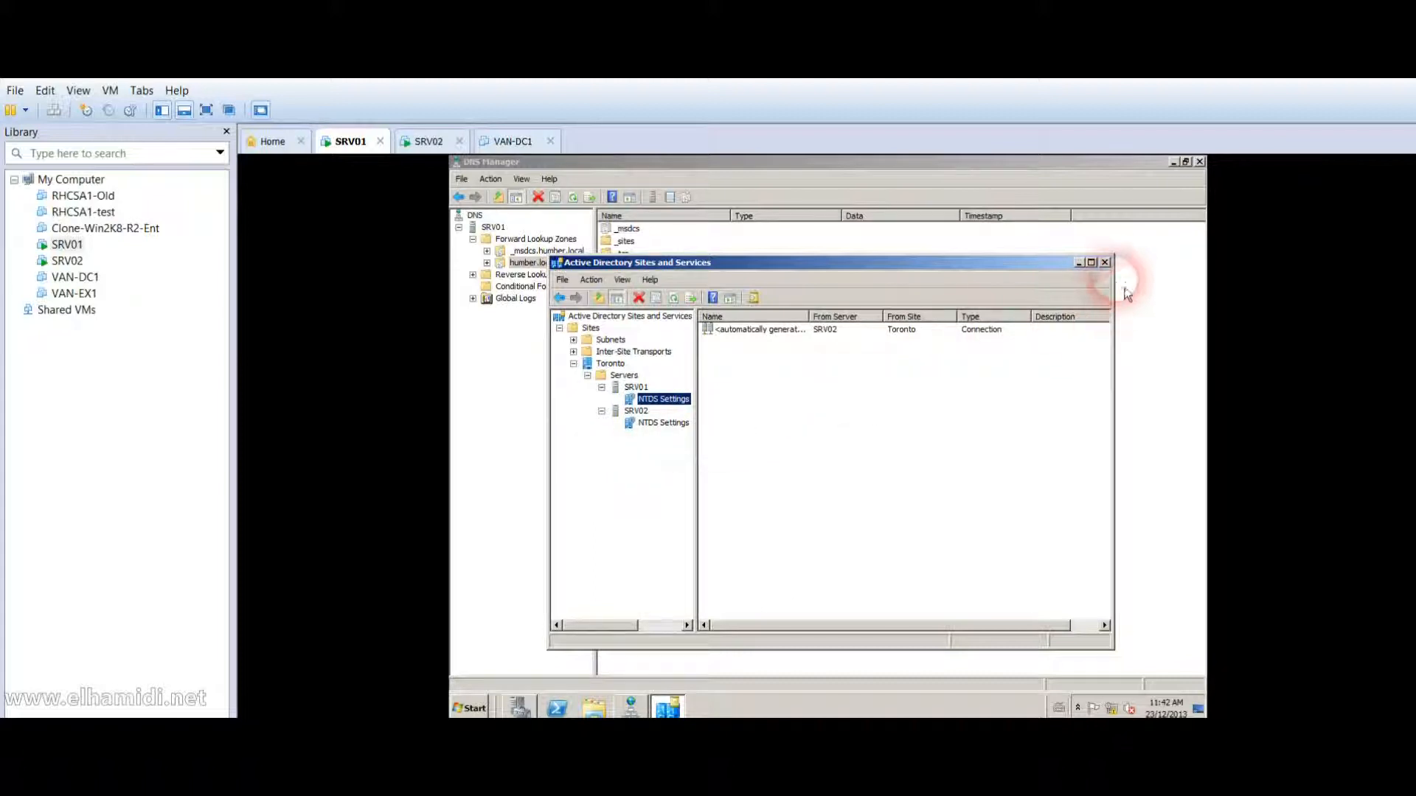
{"action": "left_click", "coordinate": [1105, 263]}
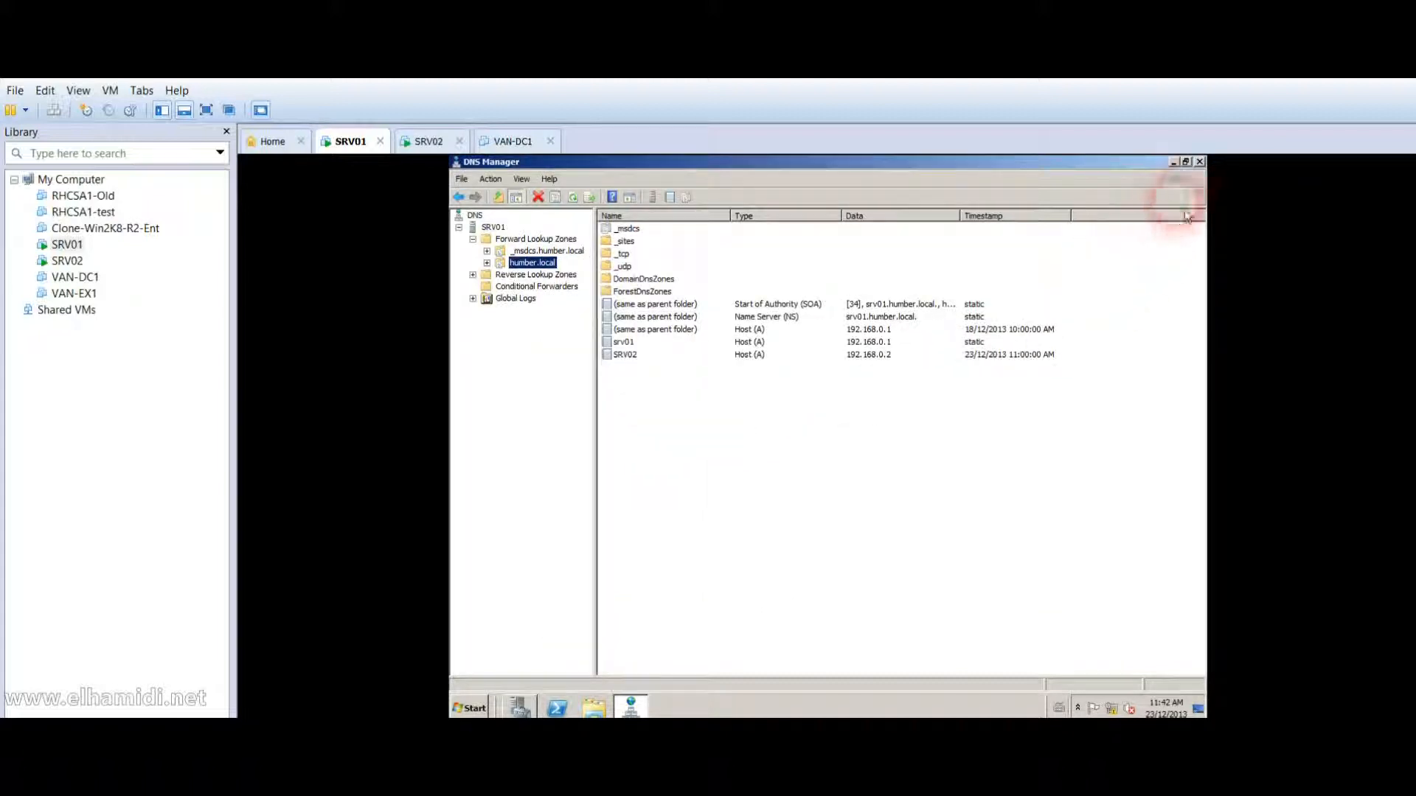
{"action": "left_click", "coordinate": [1200, 161]}
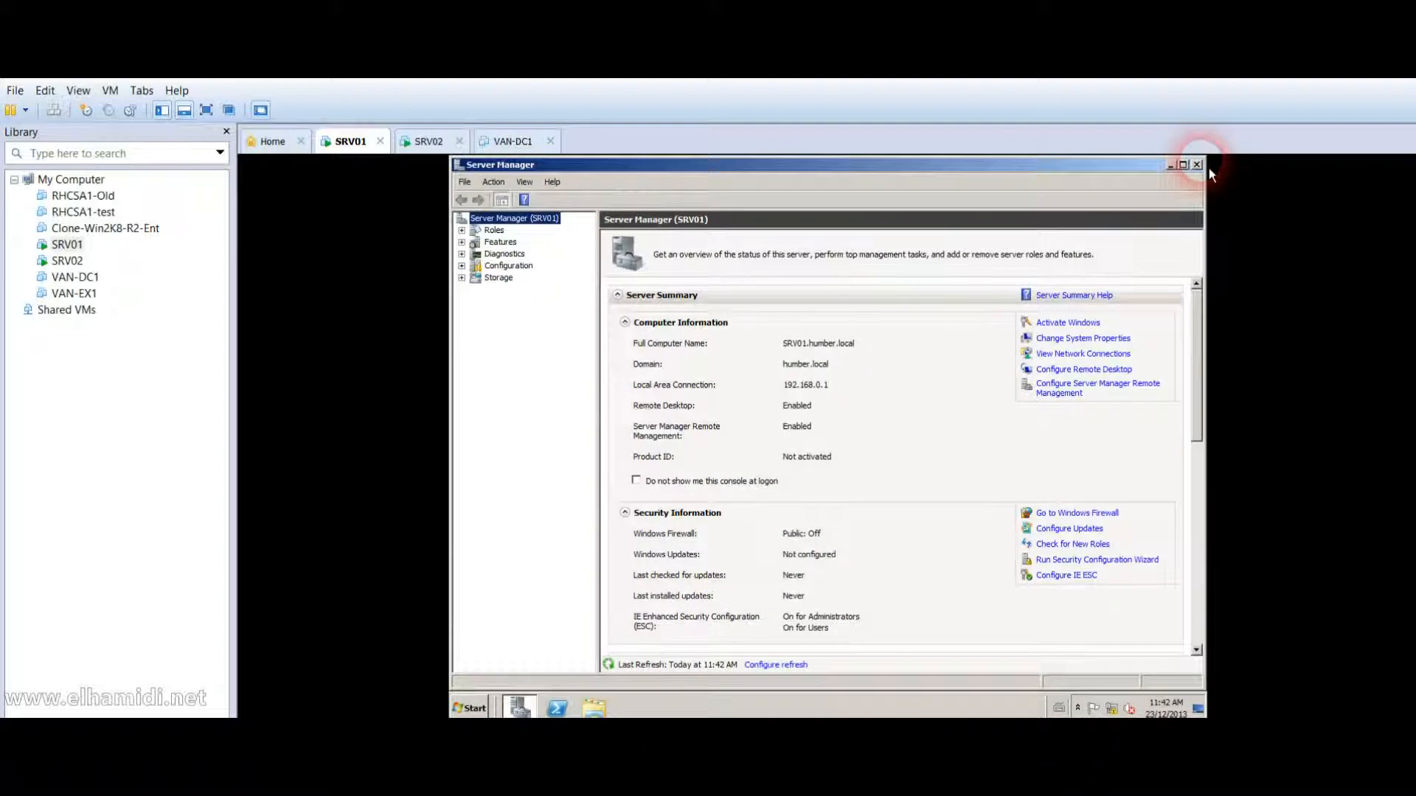
{"action": "left_click", "coordinate": [1198, 165]}
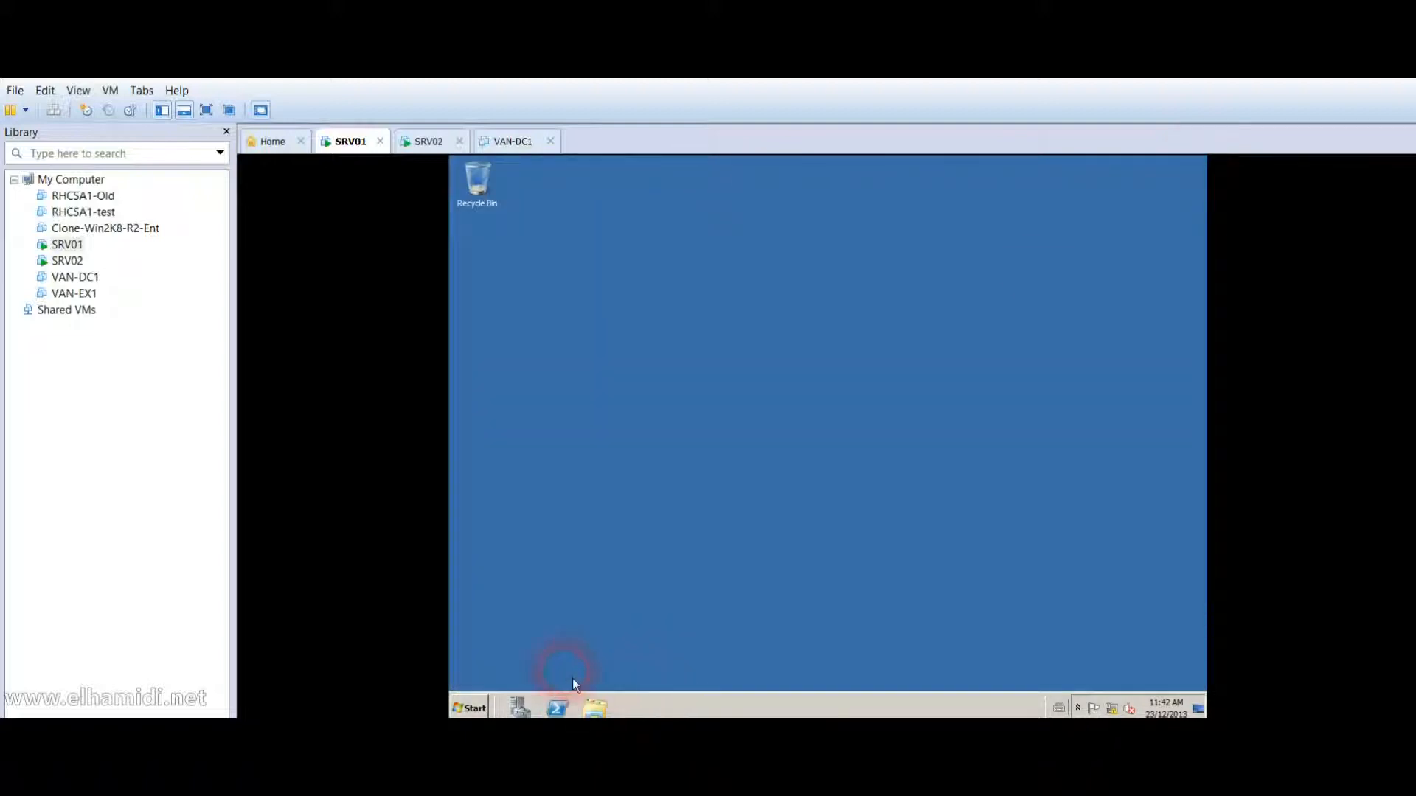
In DNS Manager, confirm humber.local now holds only the srv01 host record.
{"action": "left_click", "coordinate": [471, 706]}
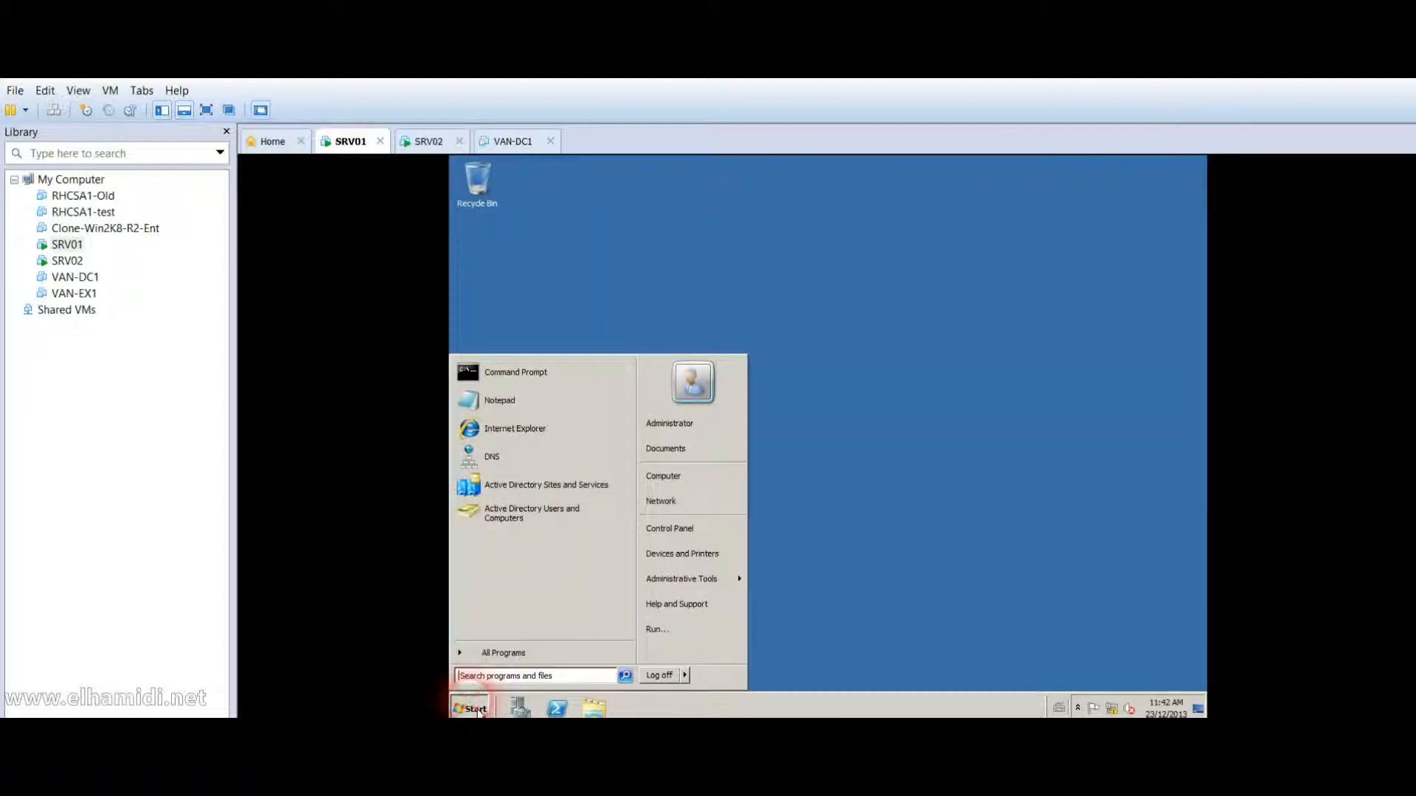
{"action": "mouse_move", "coordinate": [693, 586]}
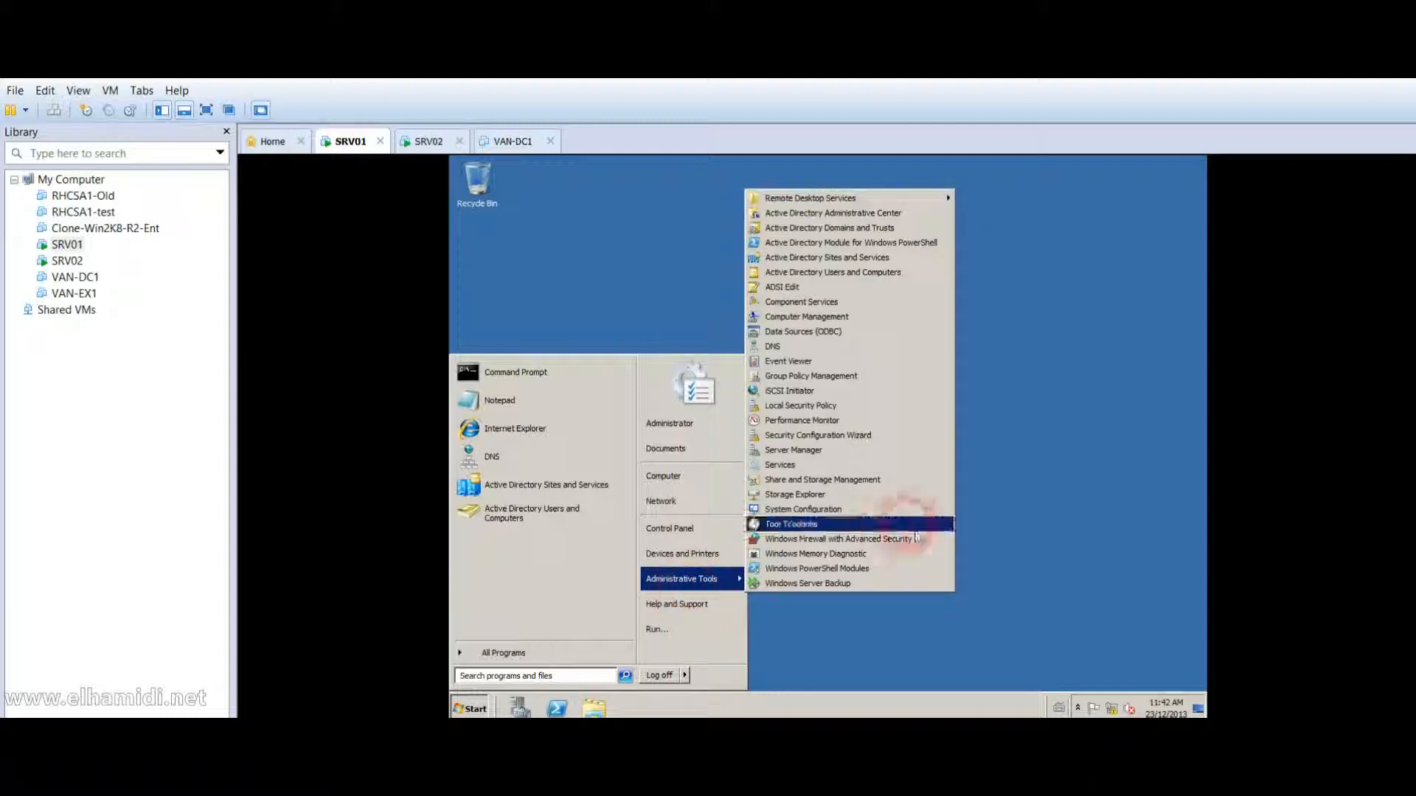
{"action": "left_click", "coordinate": [918, 348]}
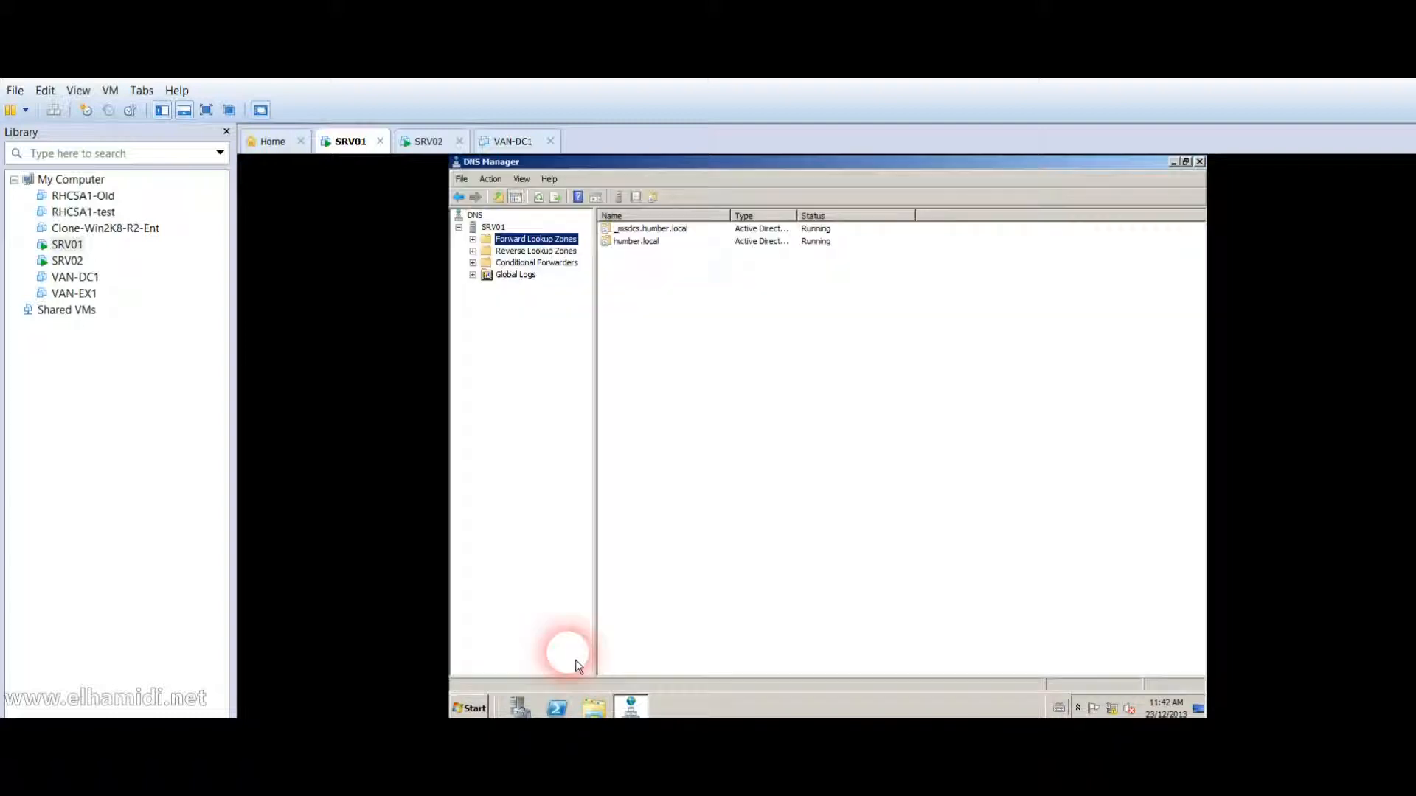
{"action": "double_click", "coordinate": [529, 239]}
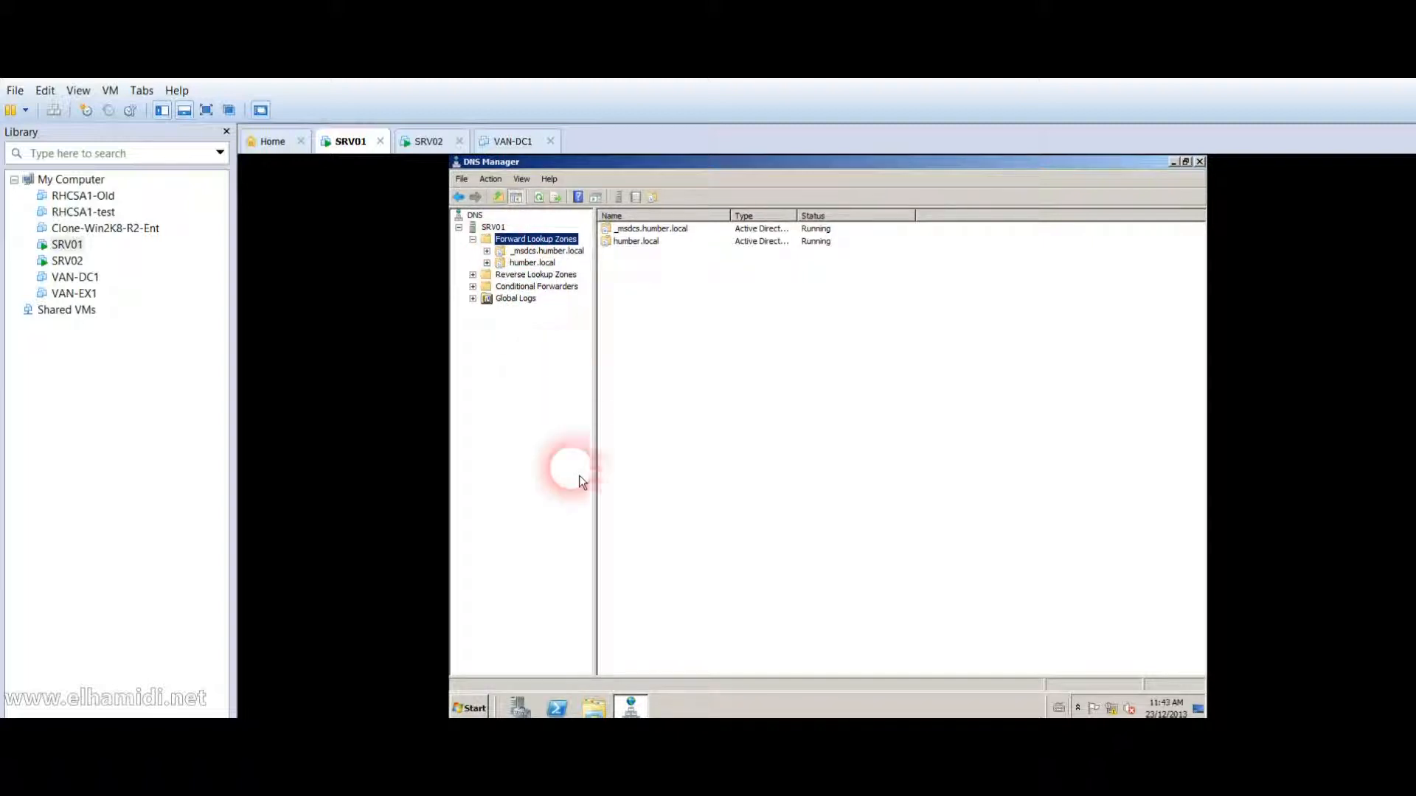
{"action": "left_click", "coordinate": [659, 254]}
{"action": "double_click", "coordinate": [657, 252]}
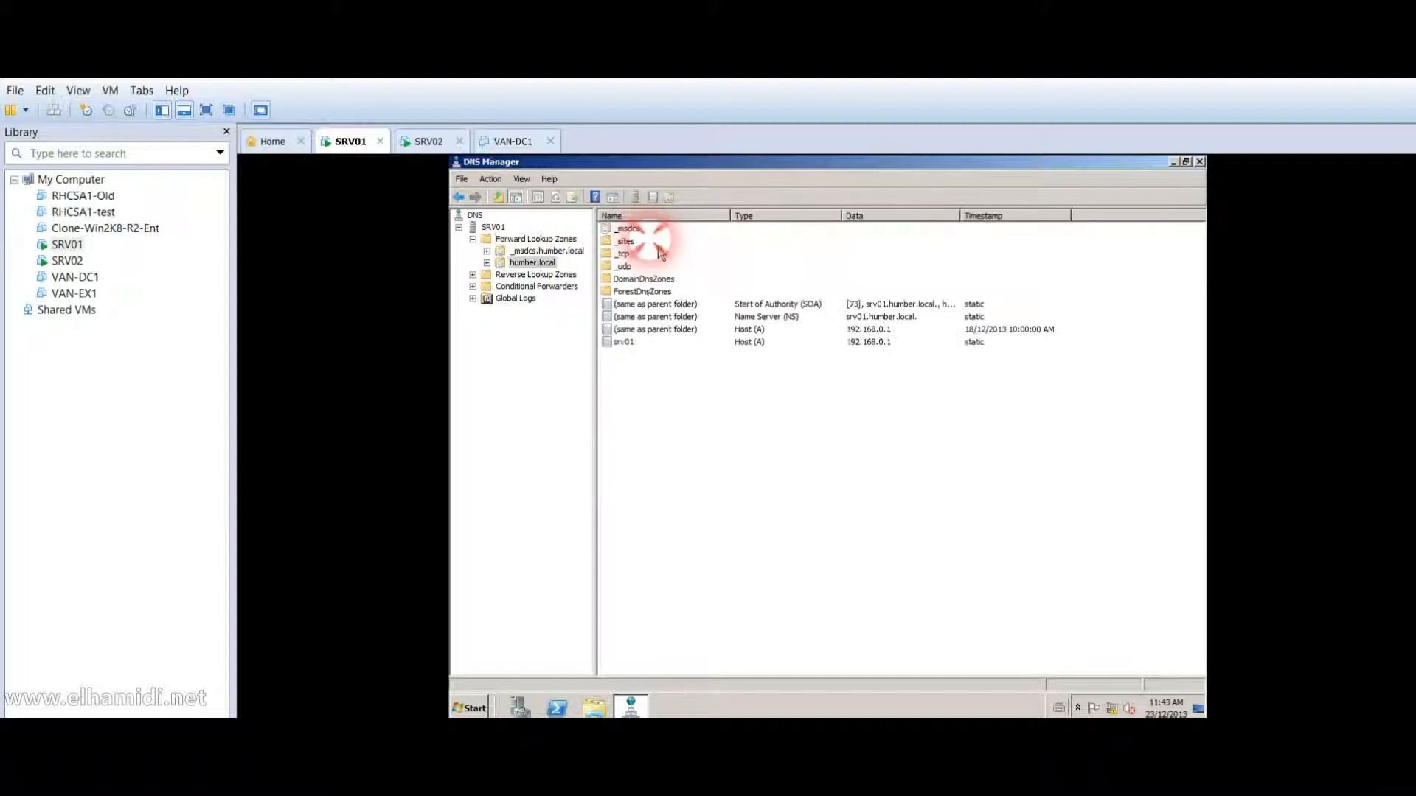
{"action": "left_click", "coordinate": [626, 345]}
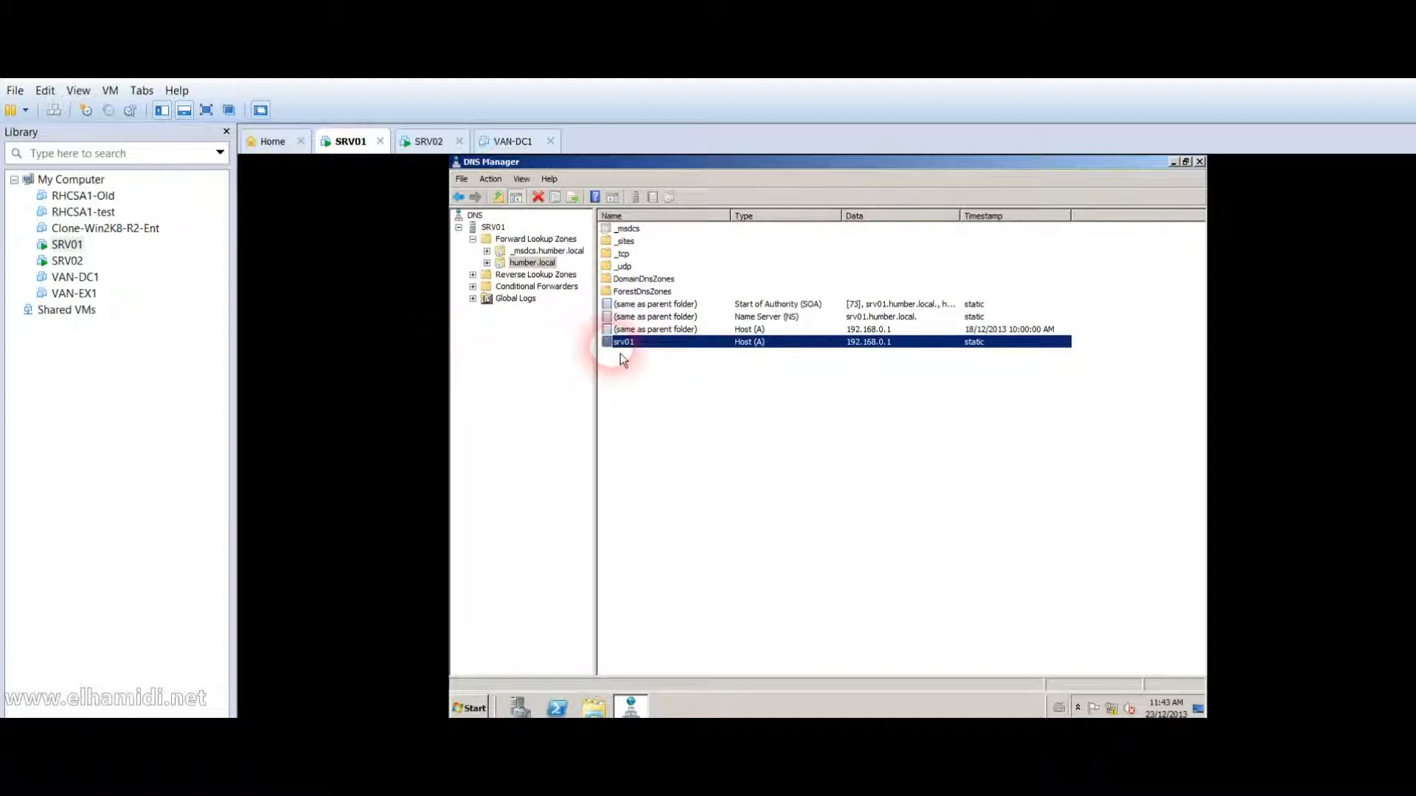
Open Active Directory Users and Computers on SRV01, then return to SRV02.
{"action": "left_click", "coordinate": [480, 711]}
{"action": "mouse_move", "coordinate": [684, 591]}
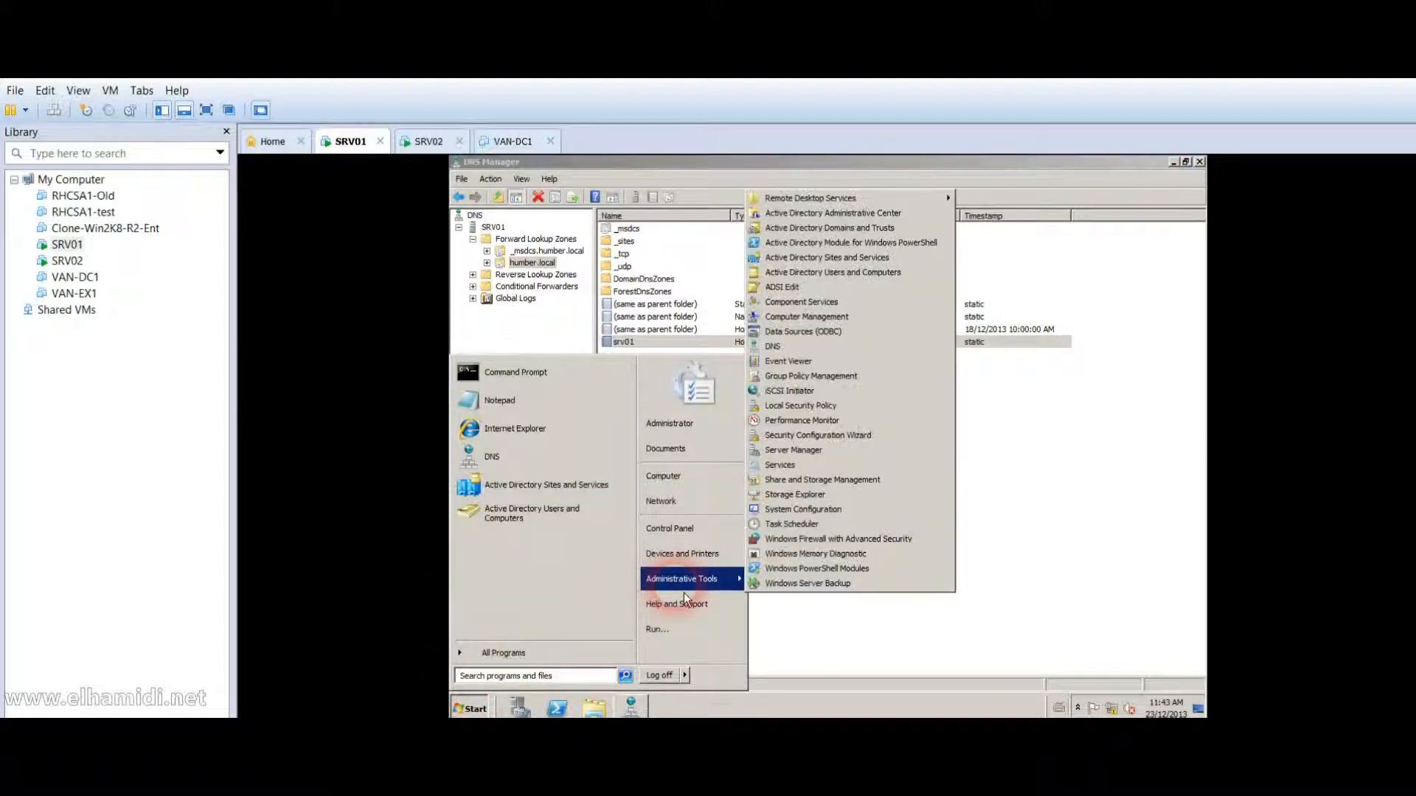
{"action": "left_click", "coordinate": [890, 273]}
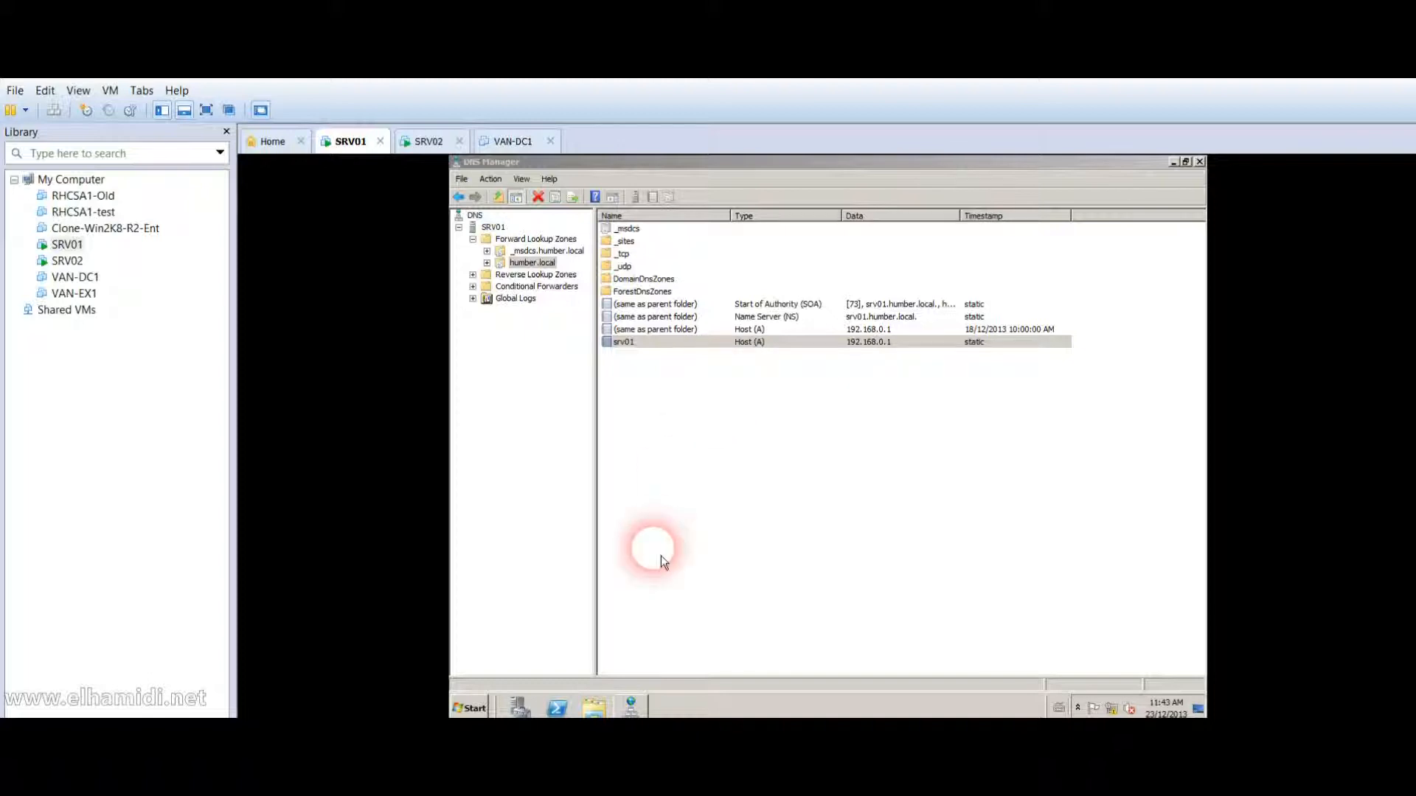
{"action": "left_click", "coordinate": [78, 265]}
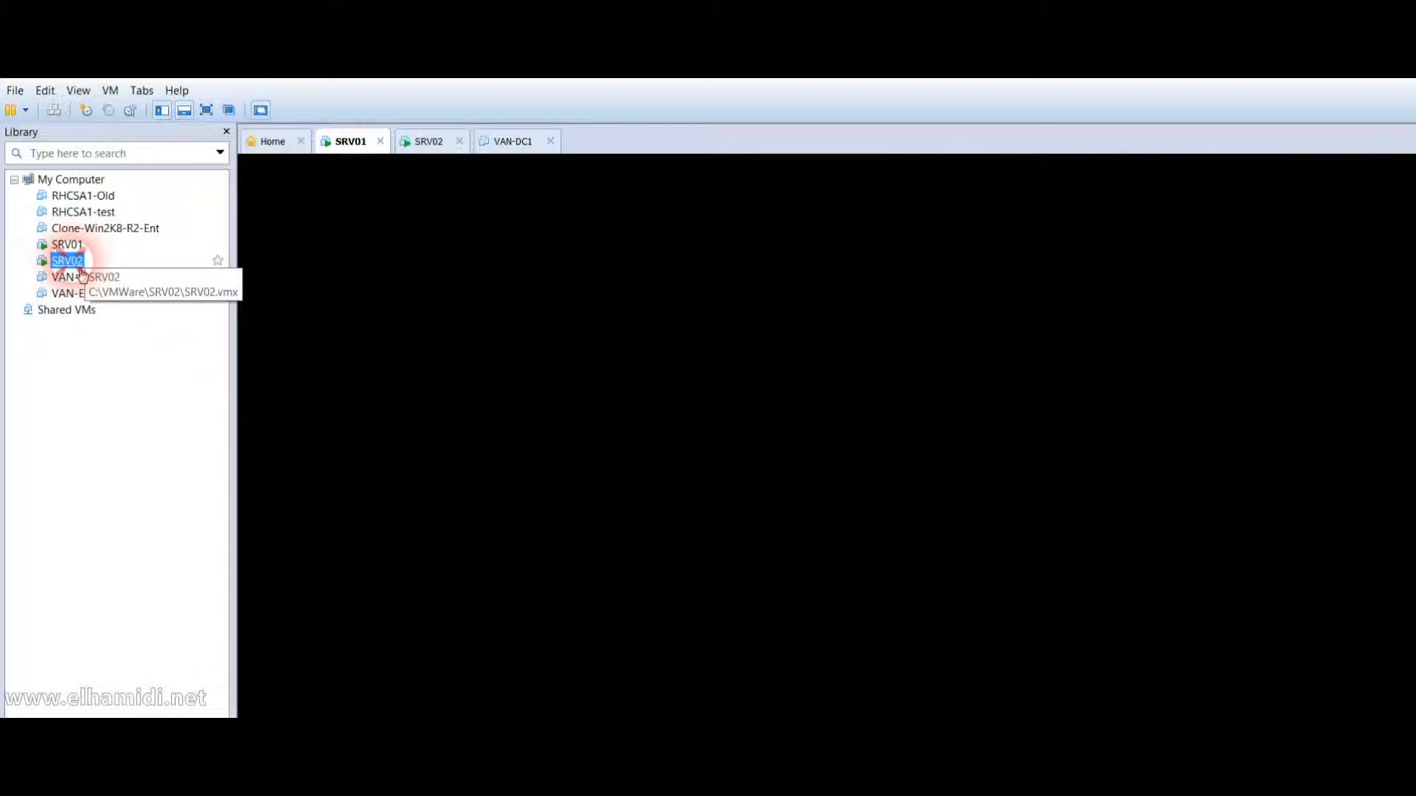
Log on to SRV02 with the domain administrator password.
{"action": "left_click", "coordinate": [86, 110]}
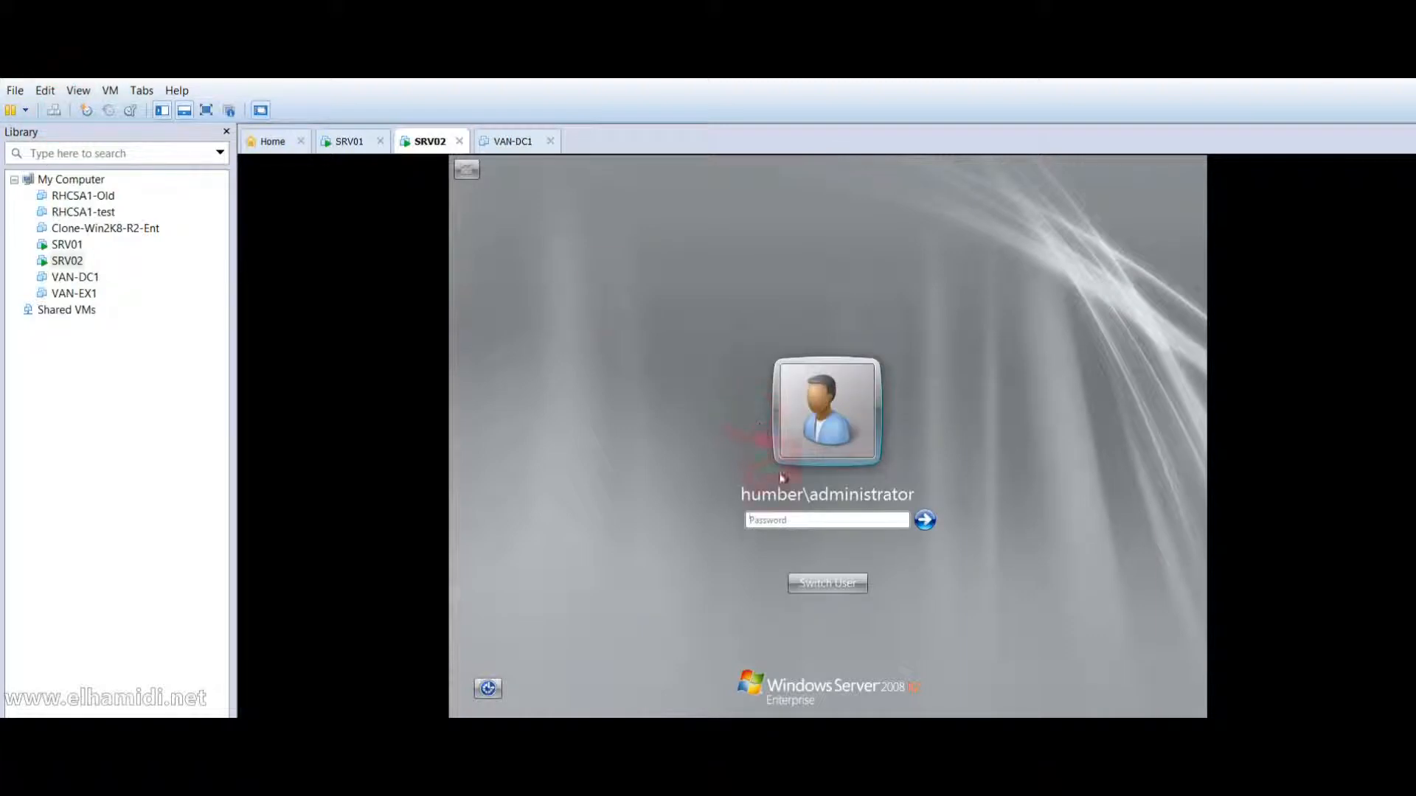
{"action": "left_click", "coordinate": [772, 522]}
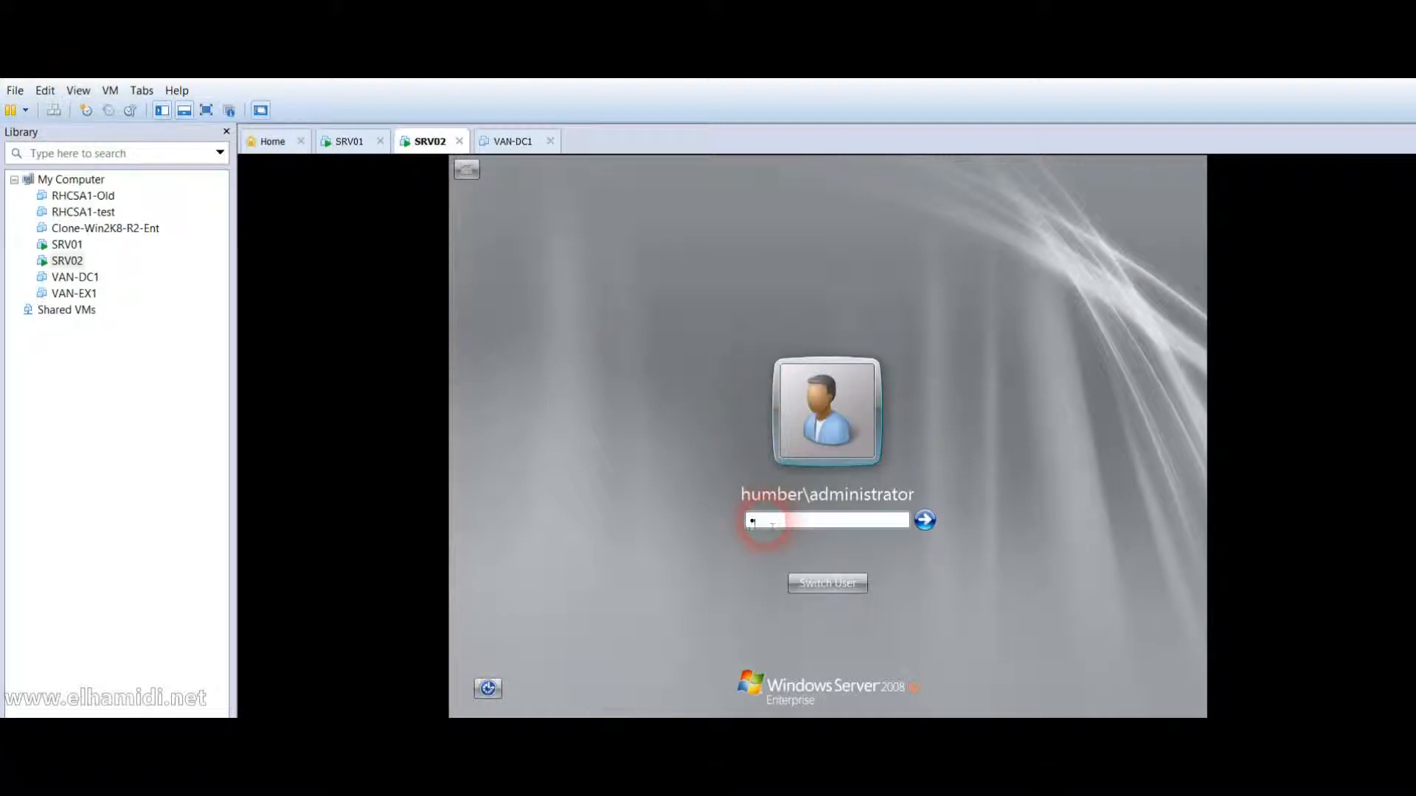
{"action": "key", "text": "Return"}
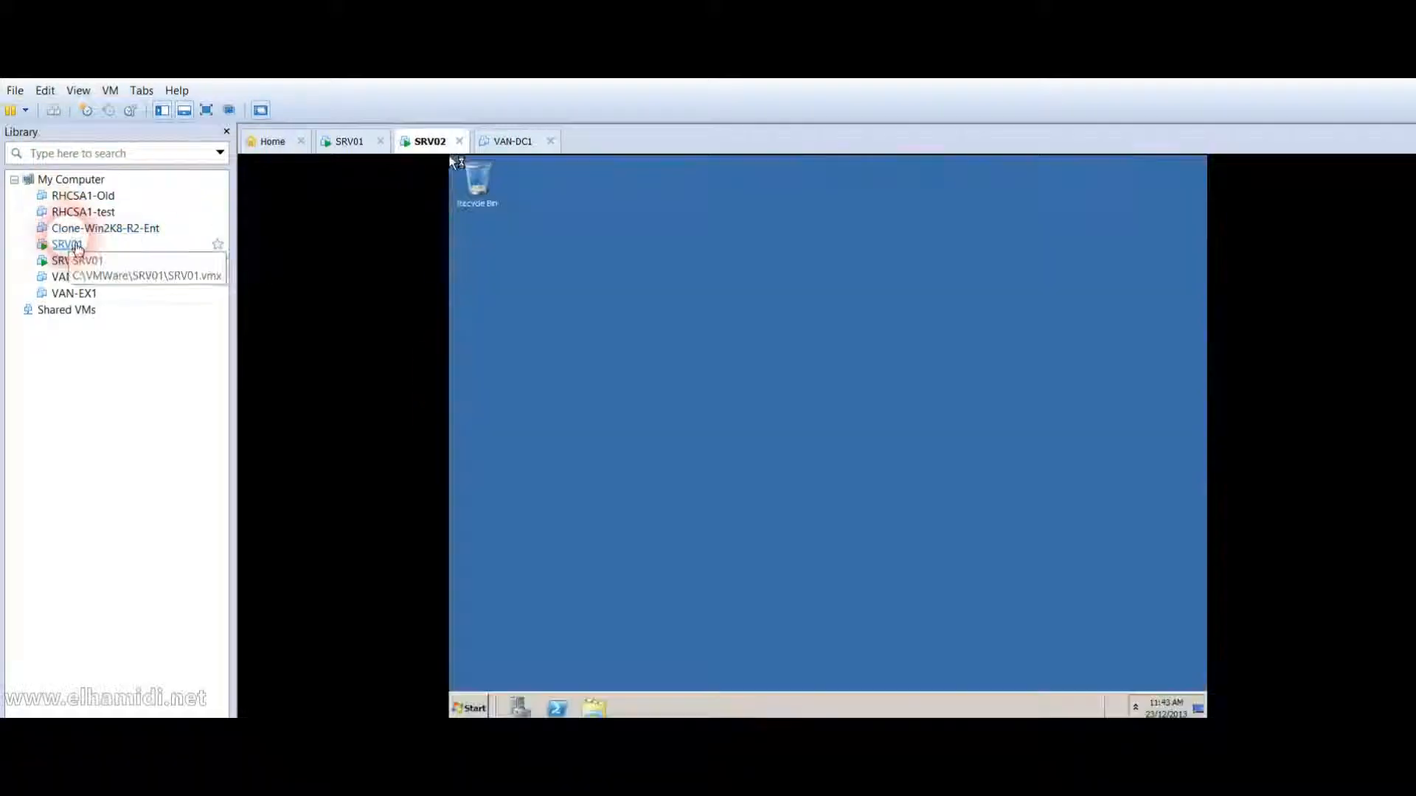
{"action": "left_click", "coordinate": [77, 248]}
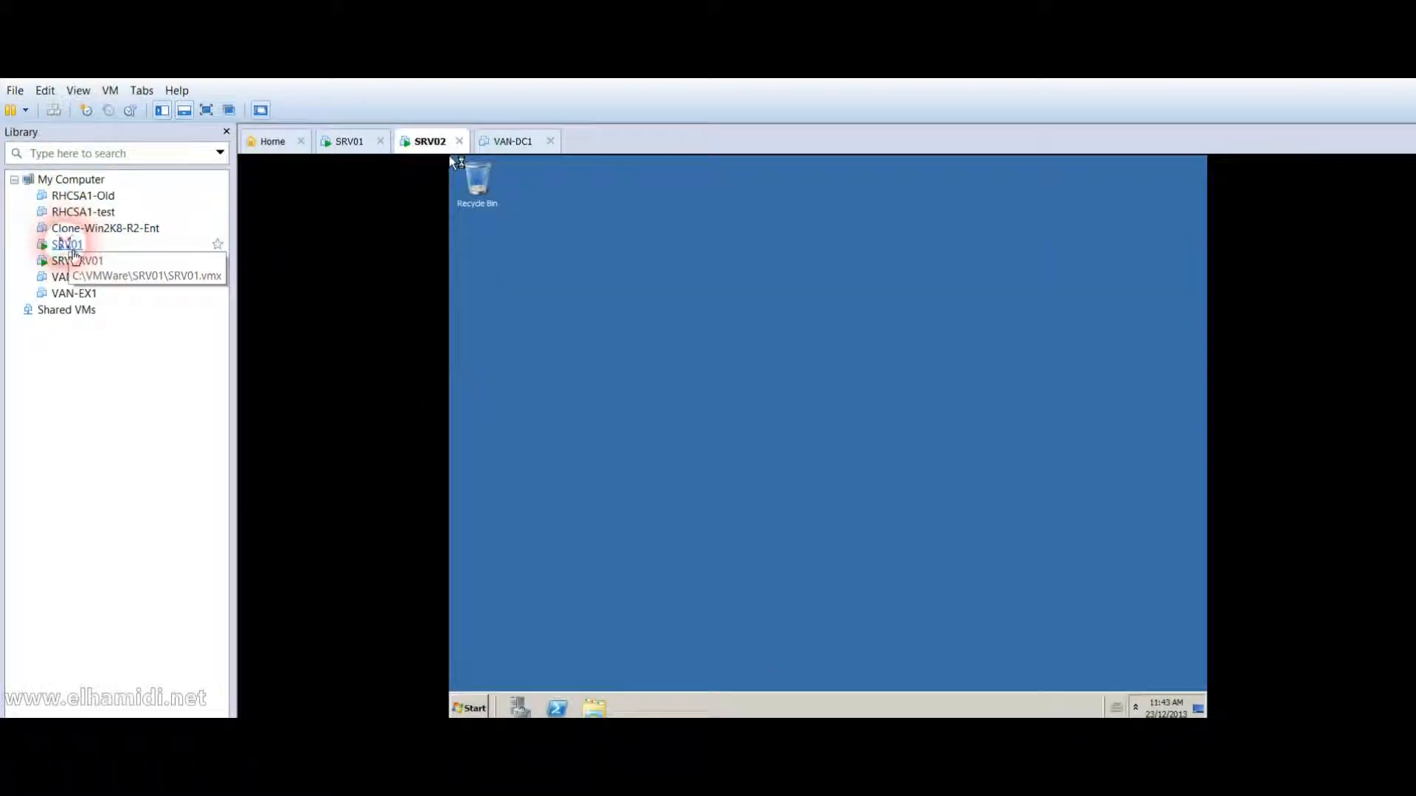
Compare the DC type of SRV01 and SRV02 under the Toronto site in Sites and Services.
{"action": "left_click", "coordinate": [774, 428]}
{"action": "left_click", "coordinate": [676, 410]}
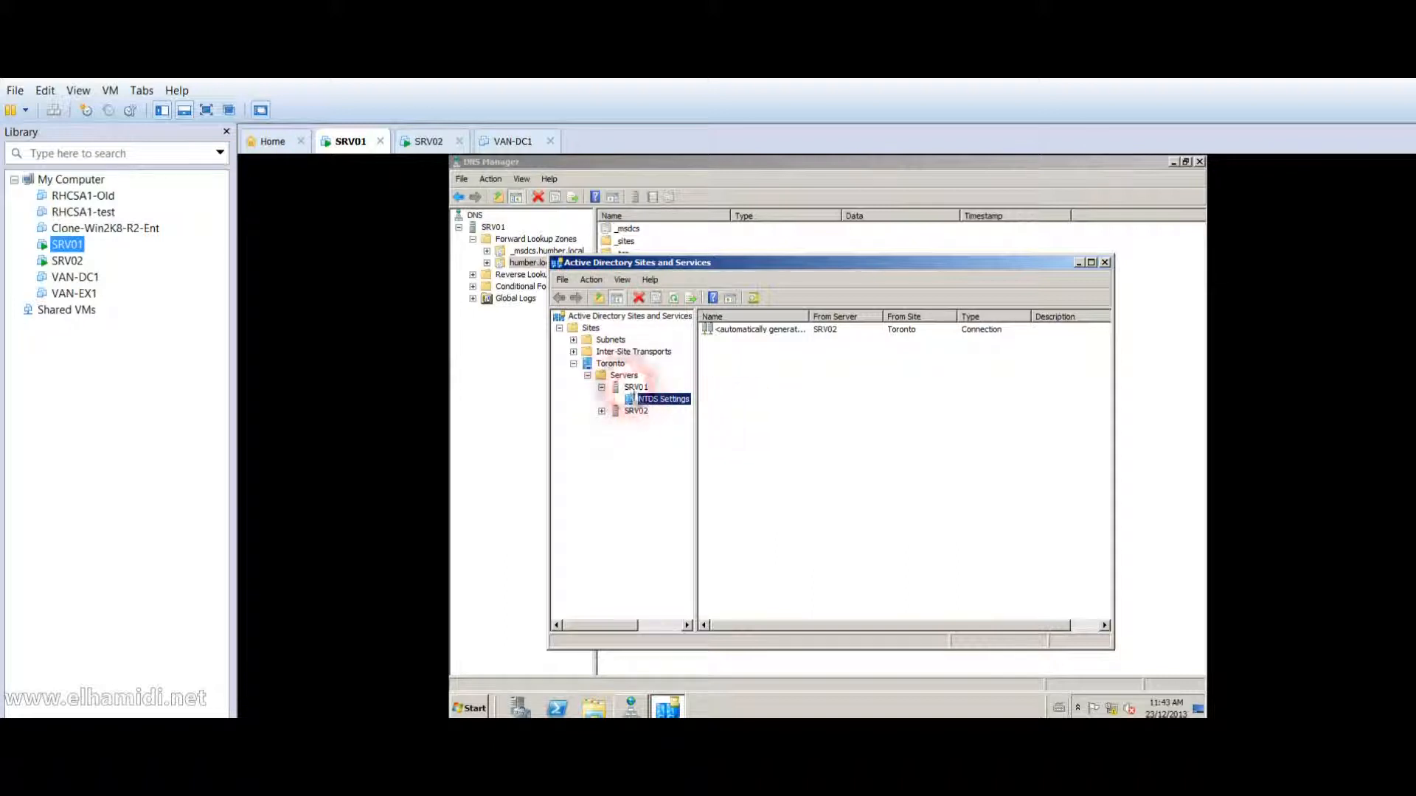
{"action": "left_click", "coordinate": [588, 375]}
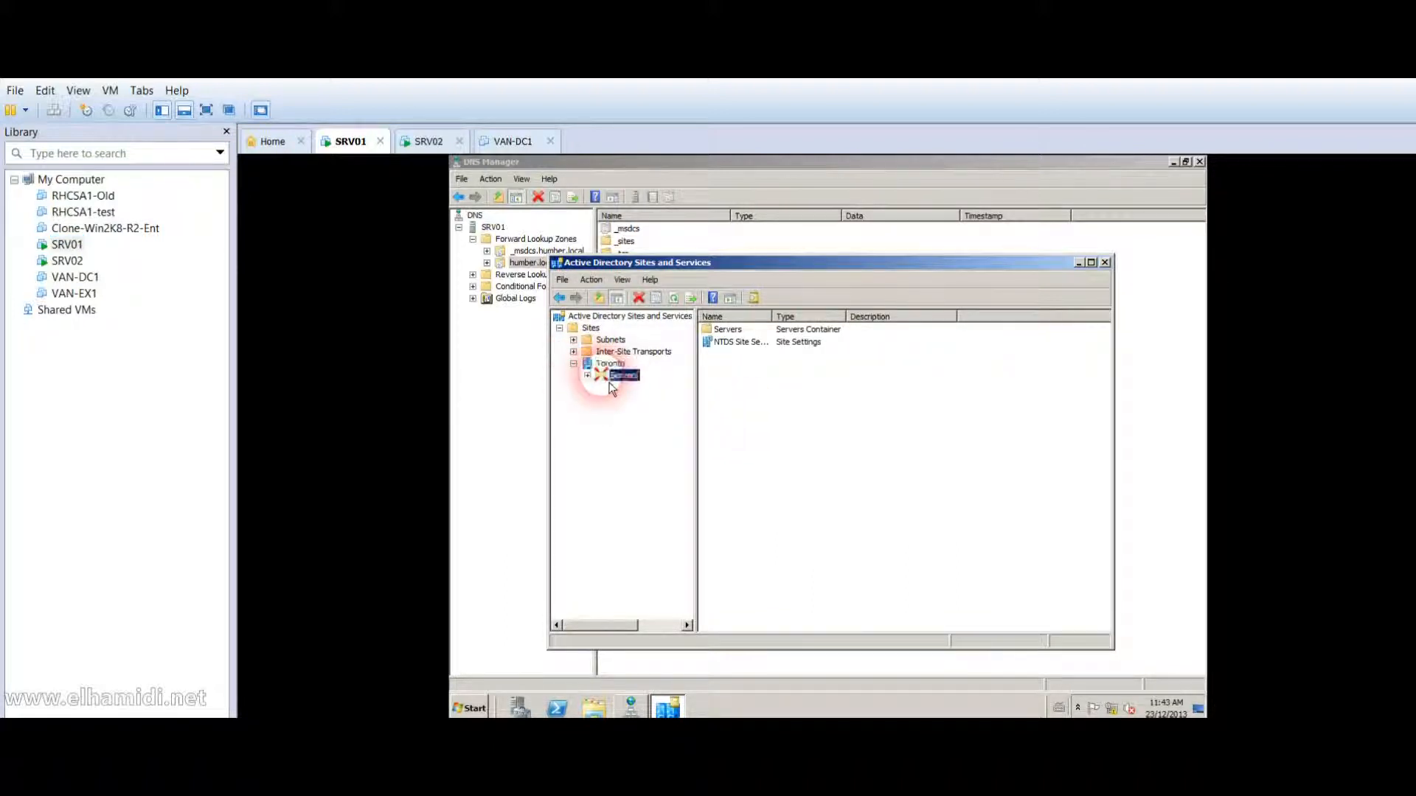
{"action": "left_click", "coordinate": [618, 377]}
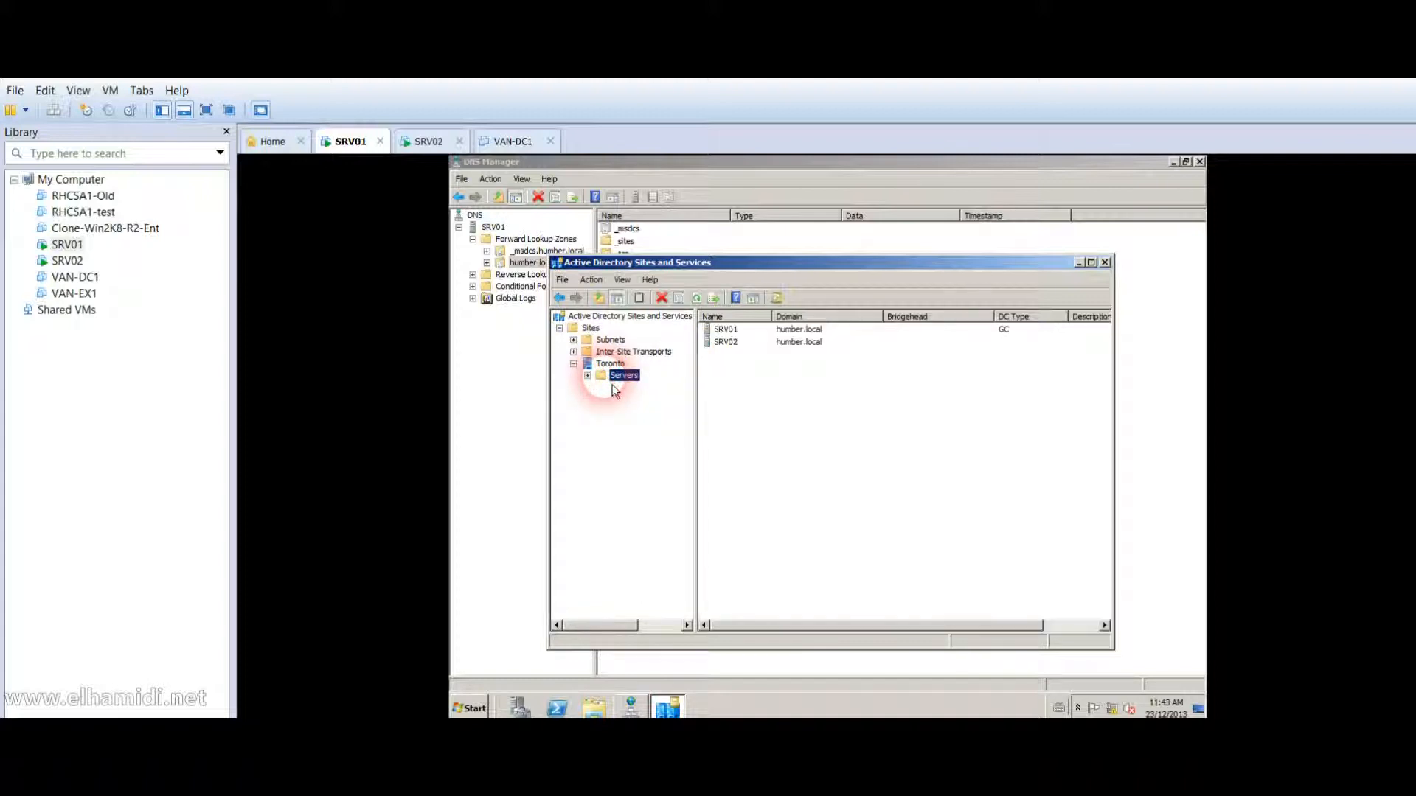
{"action": "left_click", "coordinate": [808, 330]}
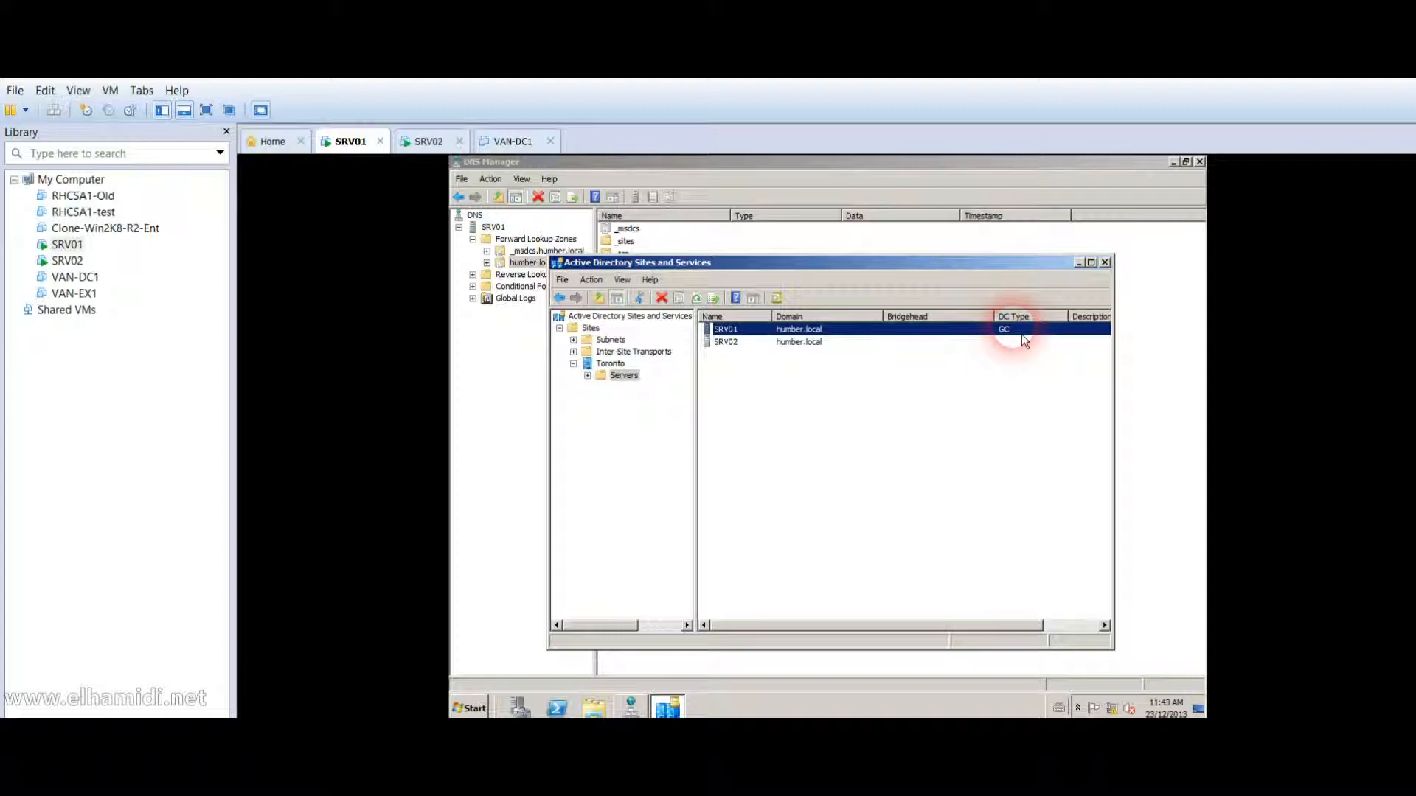
{"action": "left_click", "coordinate": [801, 343]}
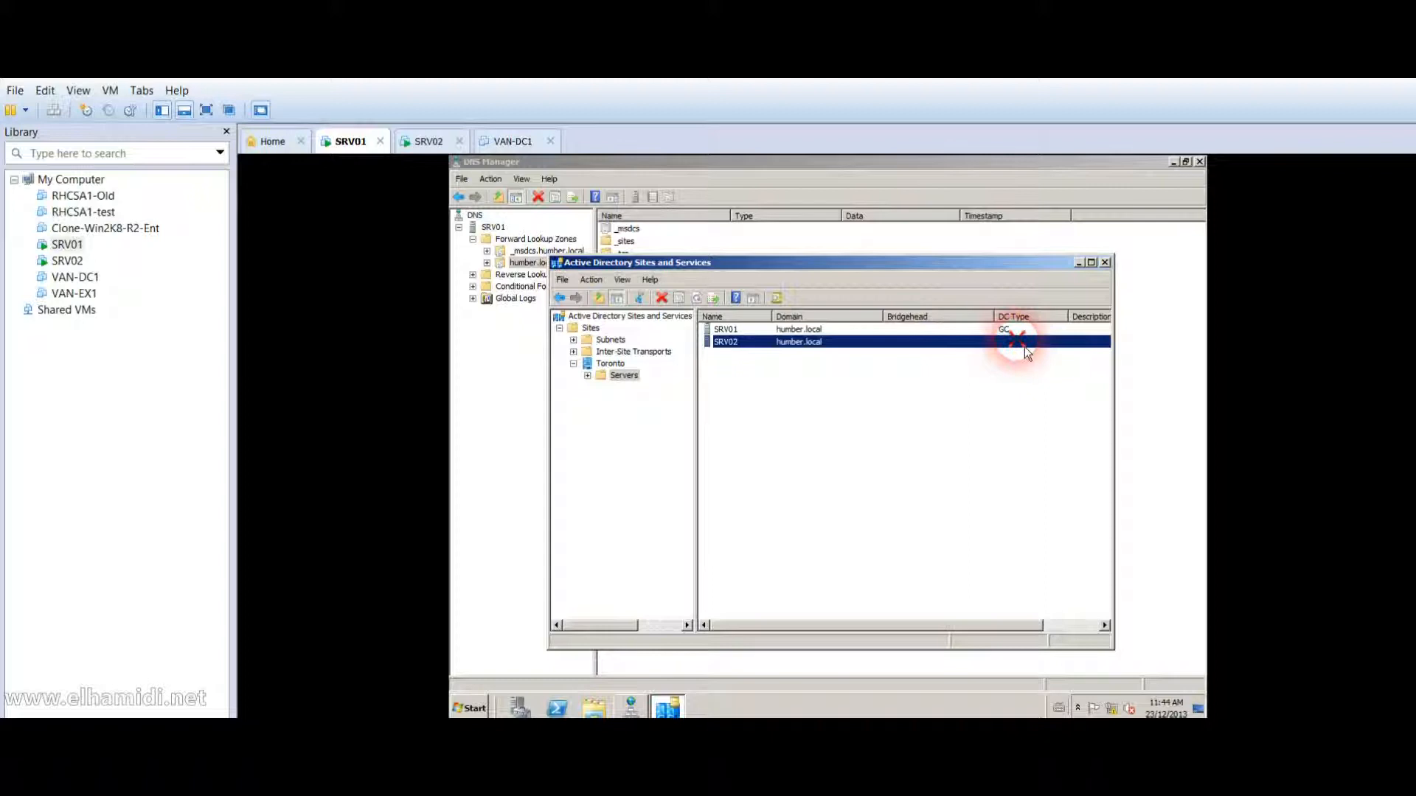
Start and cancel a rename of SRV02, then close Active Directory Sites and Services.
{"action": "key", "text": "F2"}
{"action": "key", "text": "Escape"}
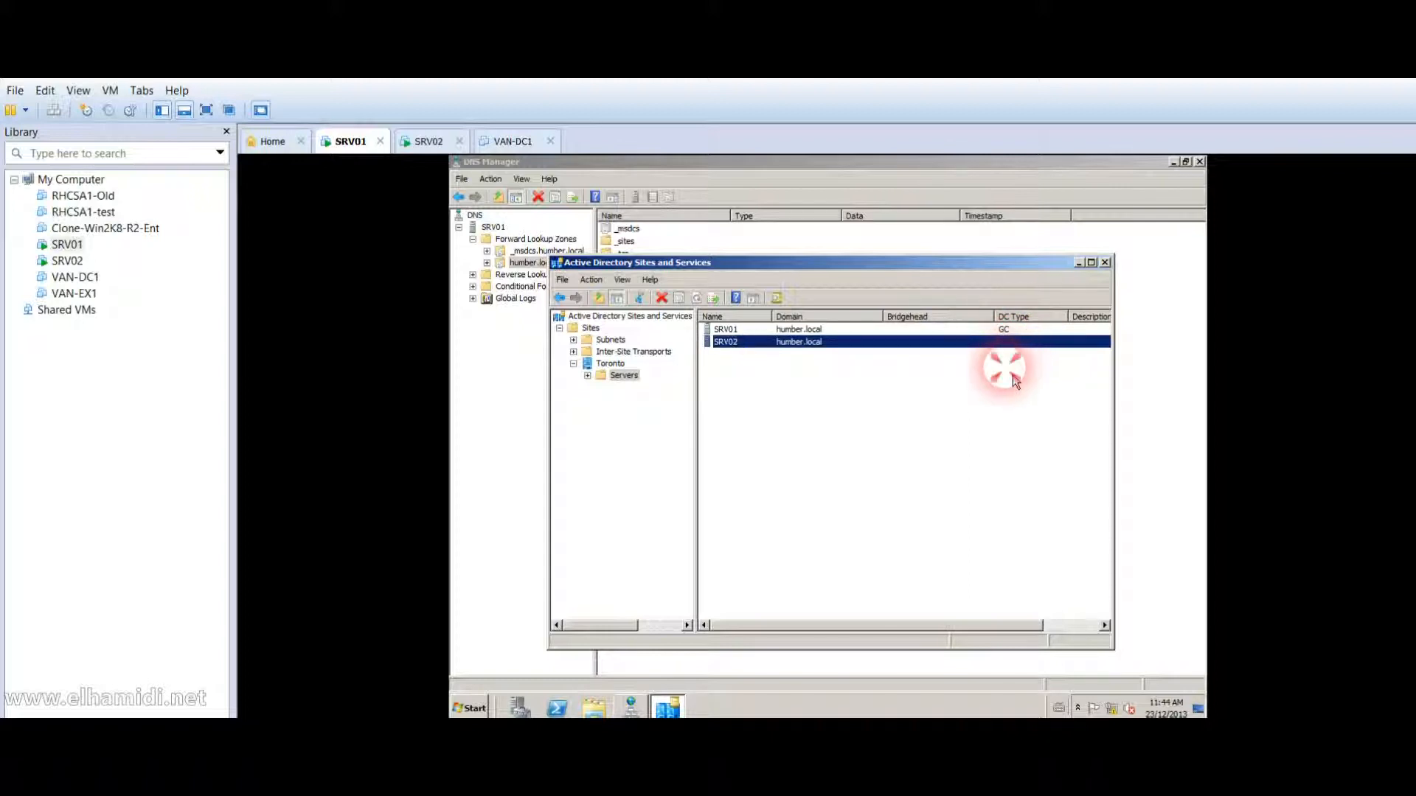
{"action": "left_click", "coordinate": [1105, 263]}
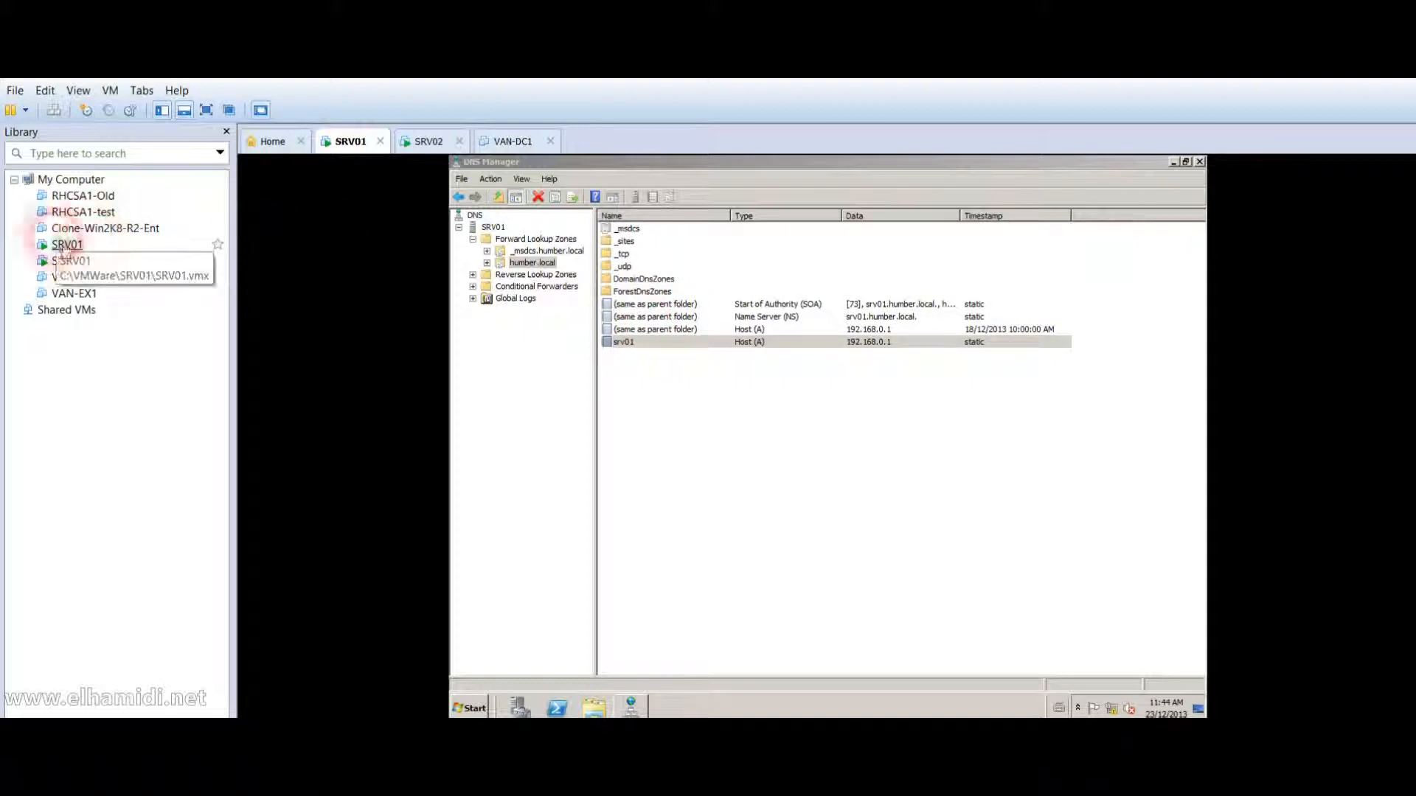
On SRV02, view the humber.local containers in Active Directory Users and Computers, then close it.
{"action": "left_click", "coordinate": [62, 270]}
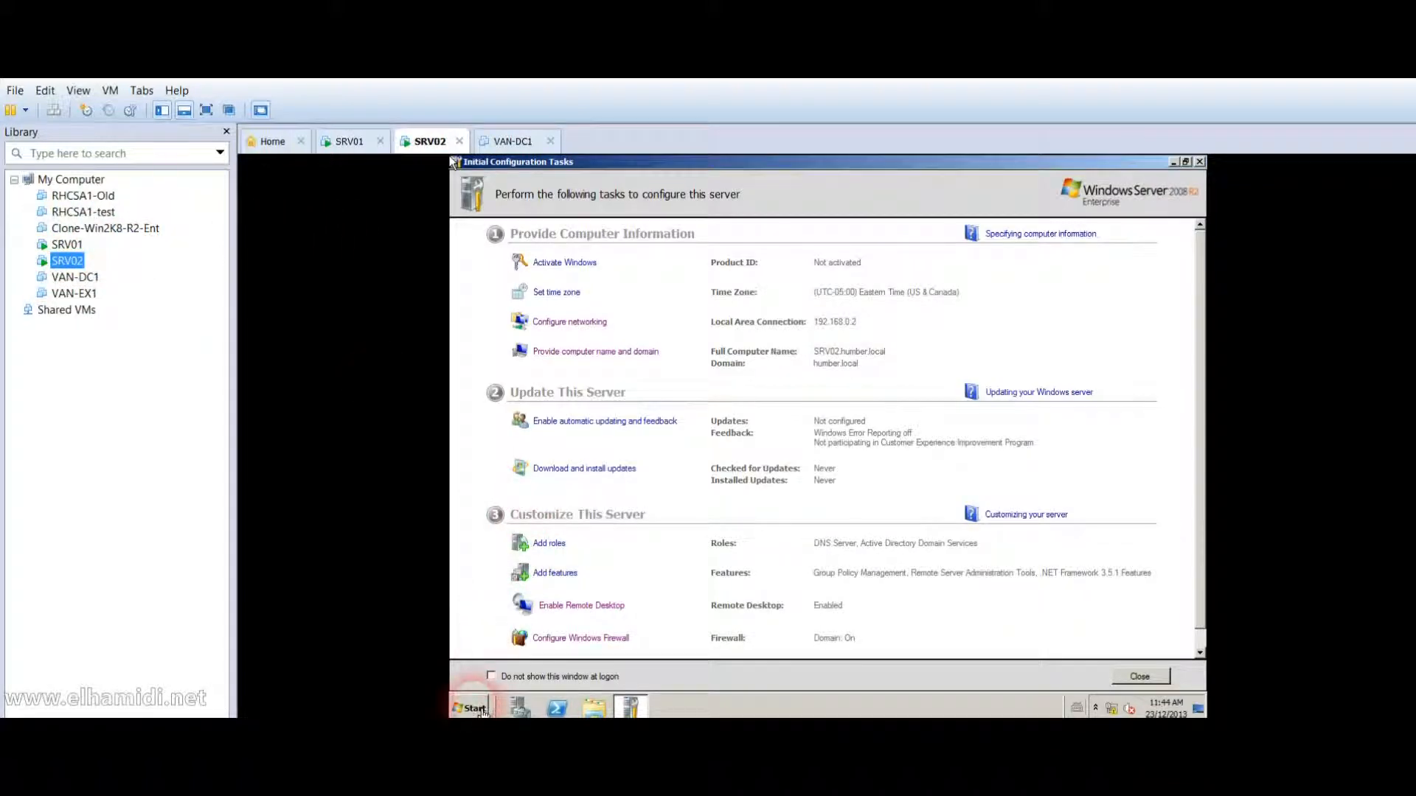
{"action": "left_click", "coordinate": [472, 709]}
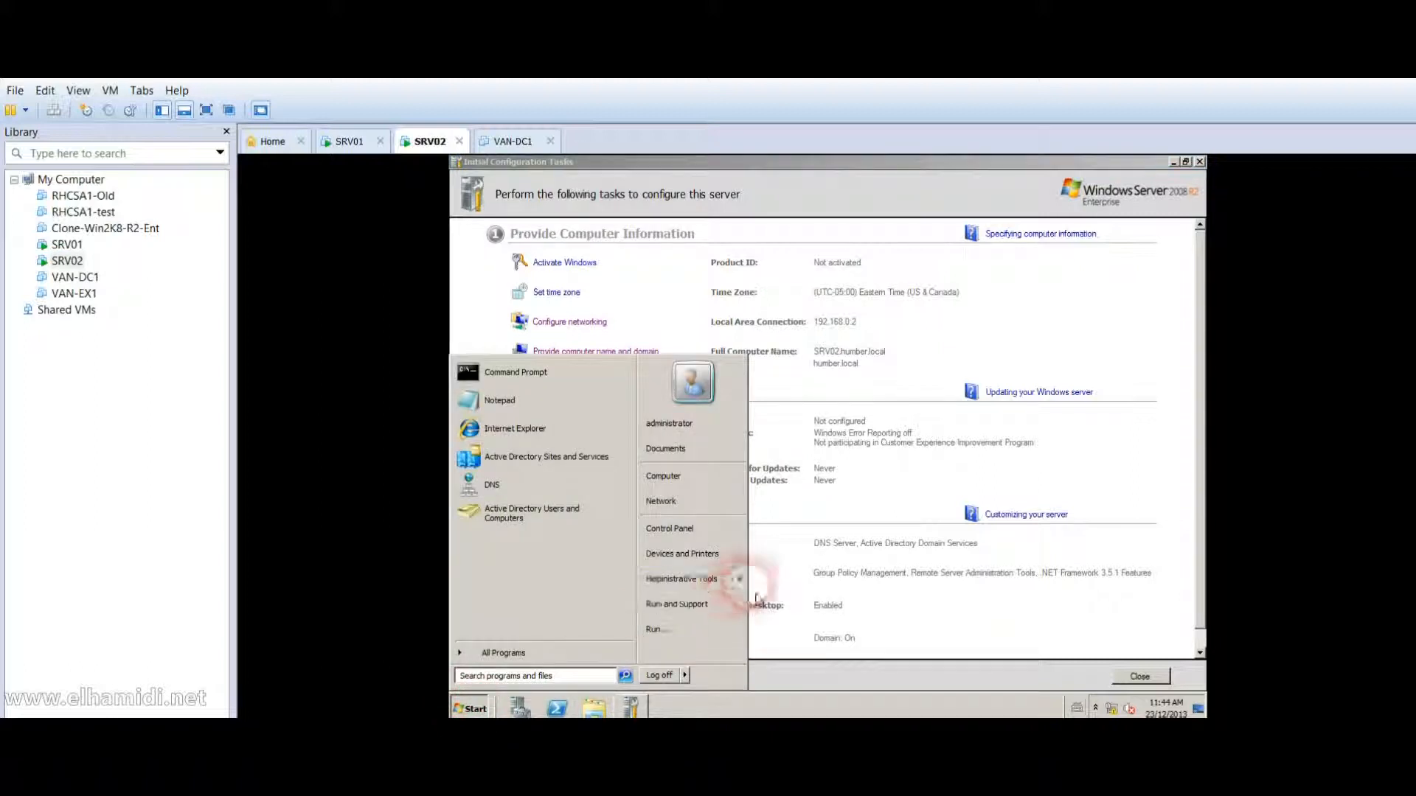
{"action": "mouse_move", "coordinate": [742, 590]}
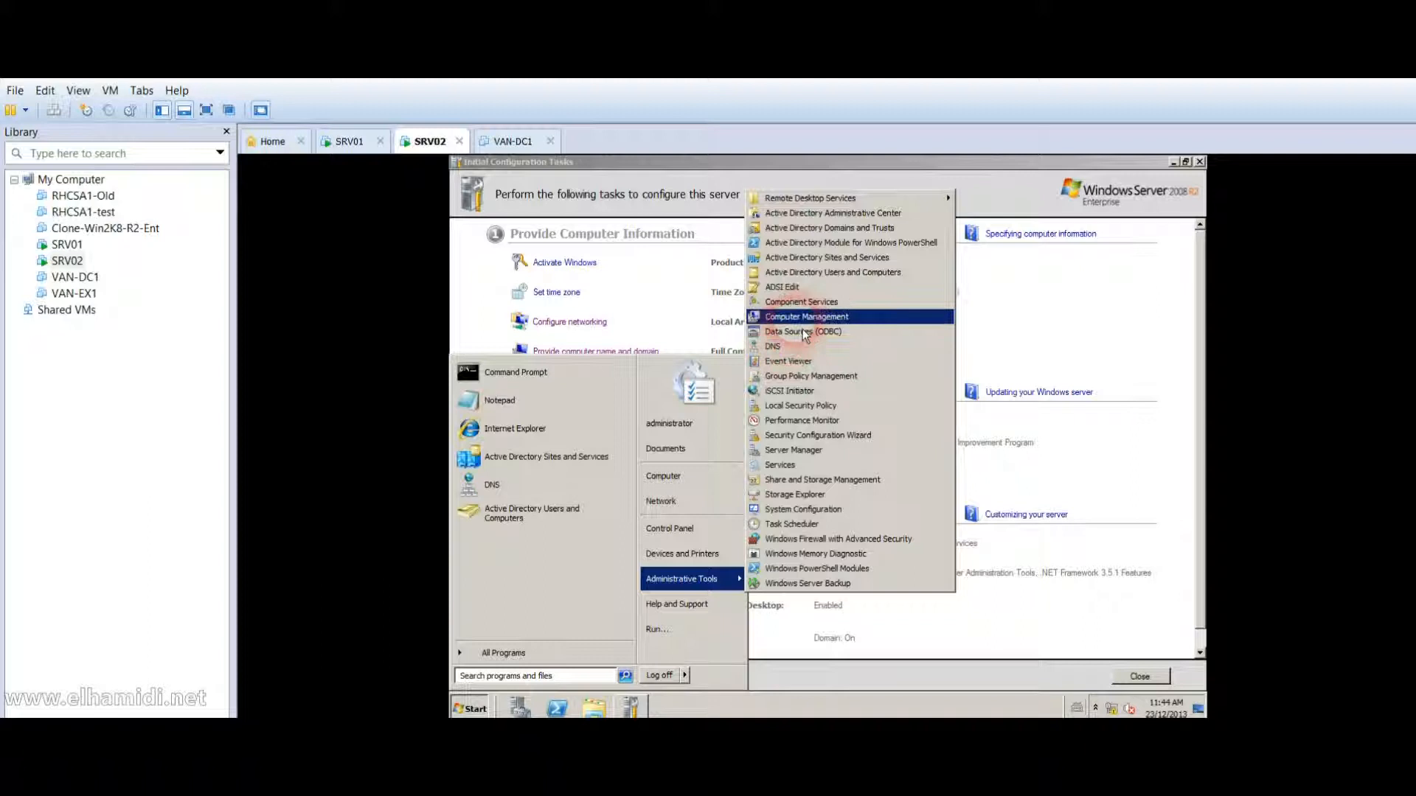
{"action": "left_click", "coordinate": [810, 272]}
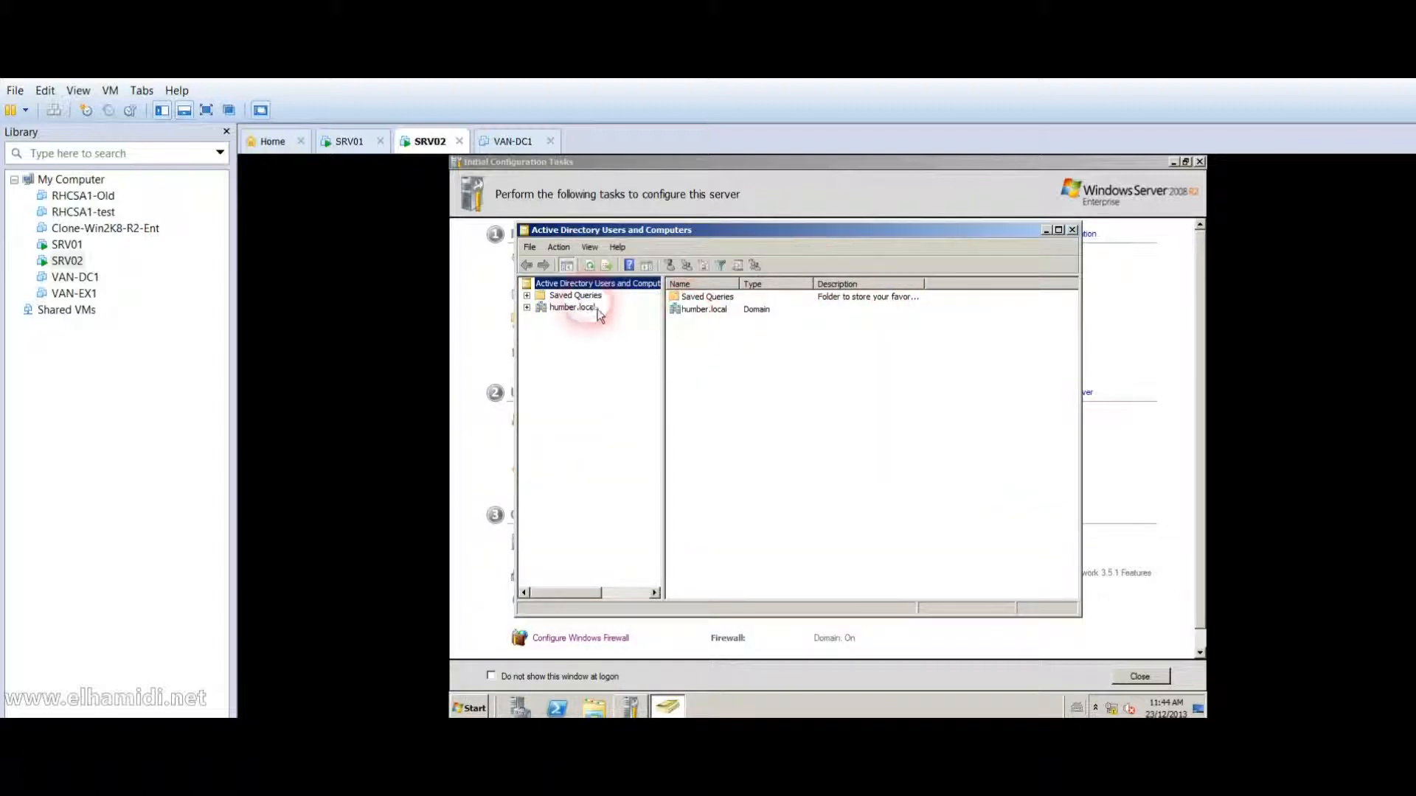
{"action": "left_click", "coordinate": [577, 308]}
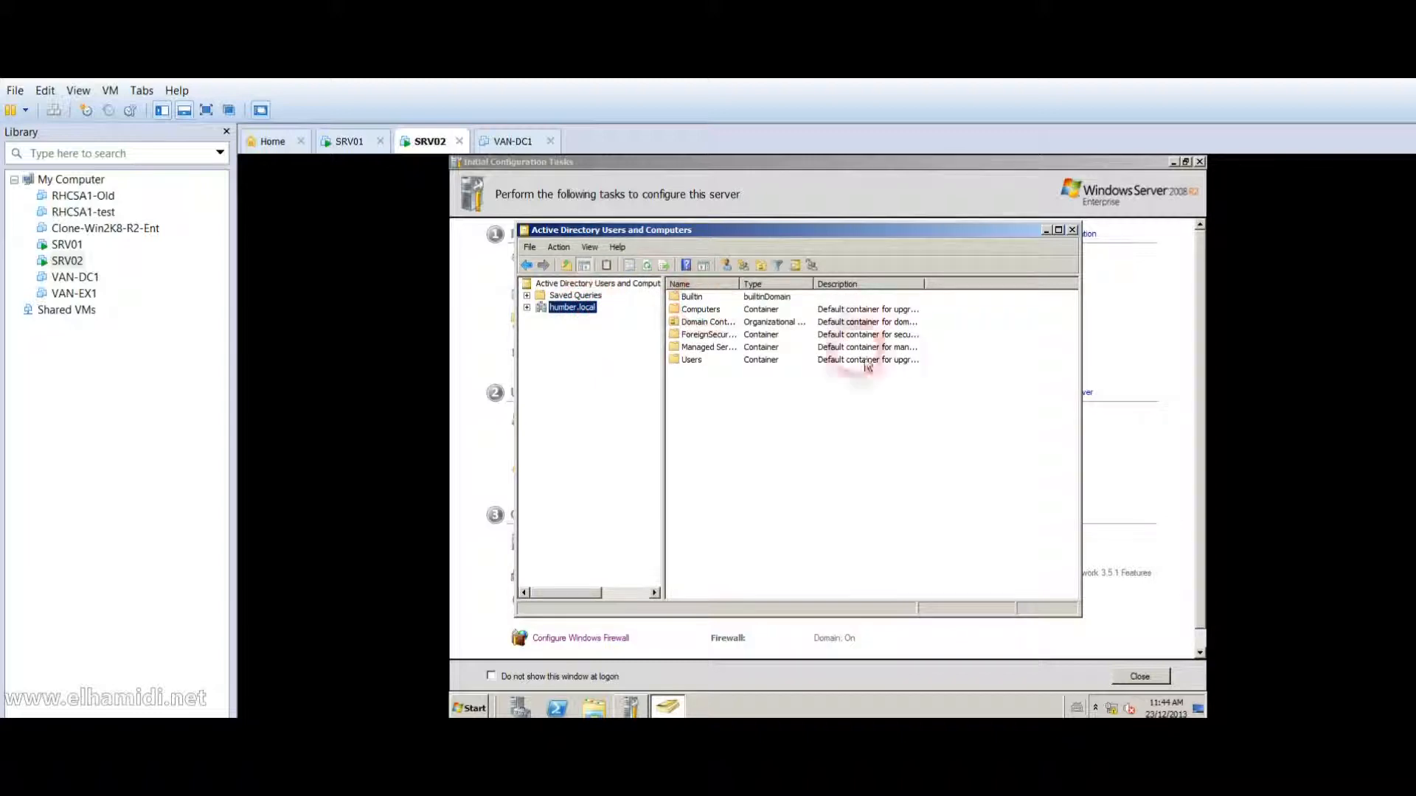
{"action": "left_click", "coordinate": [1071, 230]}
Browse the \\srv02 network location to check its shares, then close it.
{"action": "left_click", "coordinate": [476, 710]}
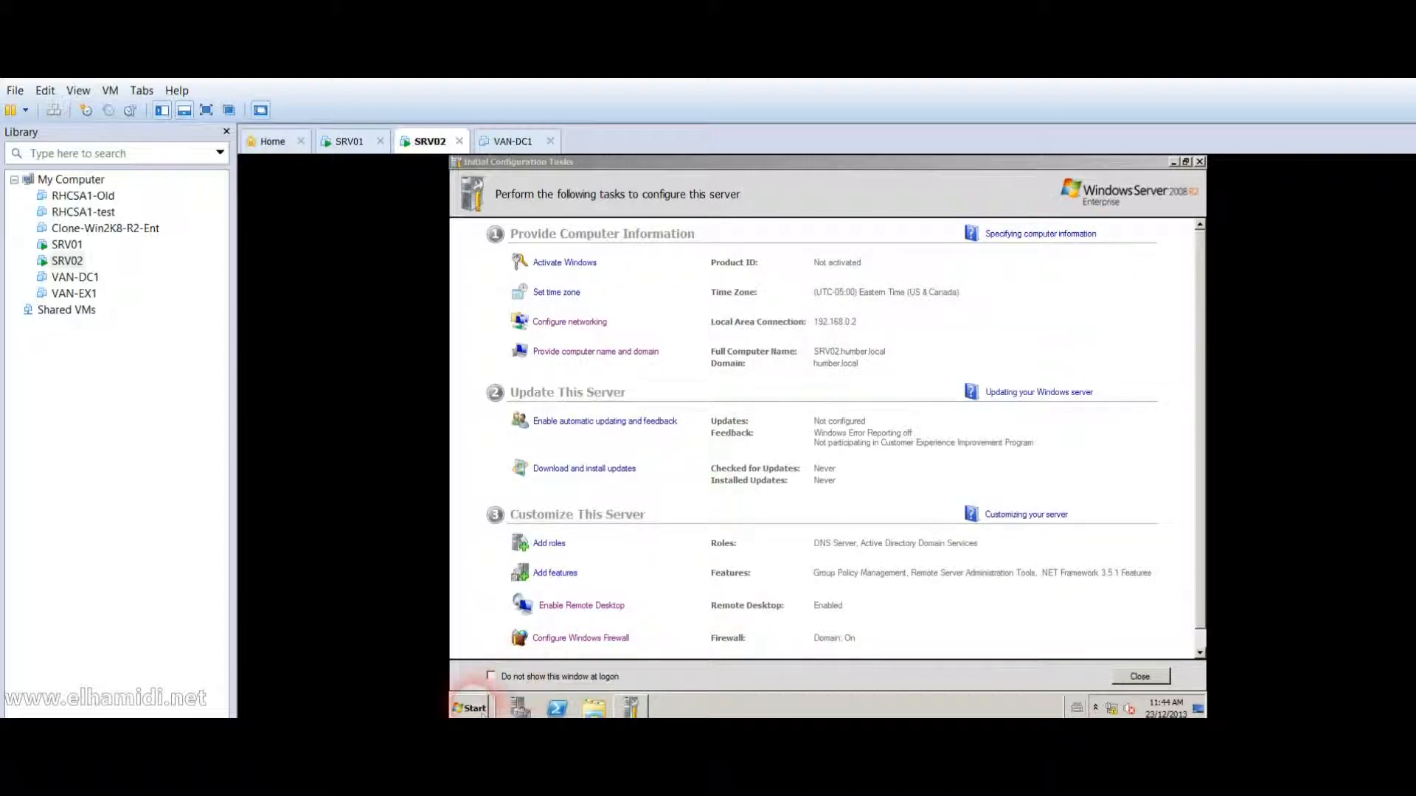
{"action": "type", "text": "\\\\"}
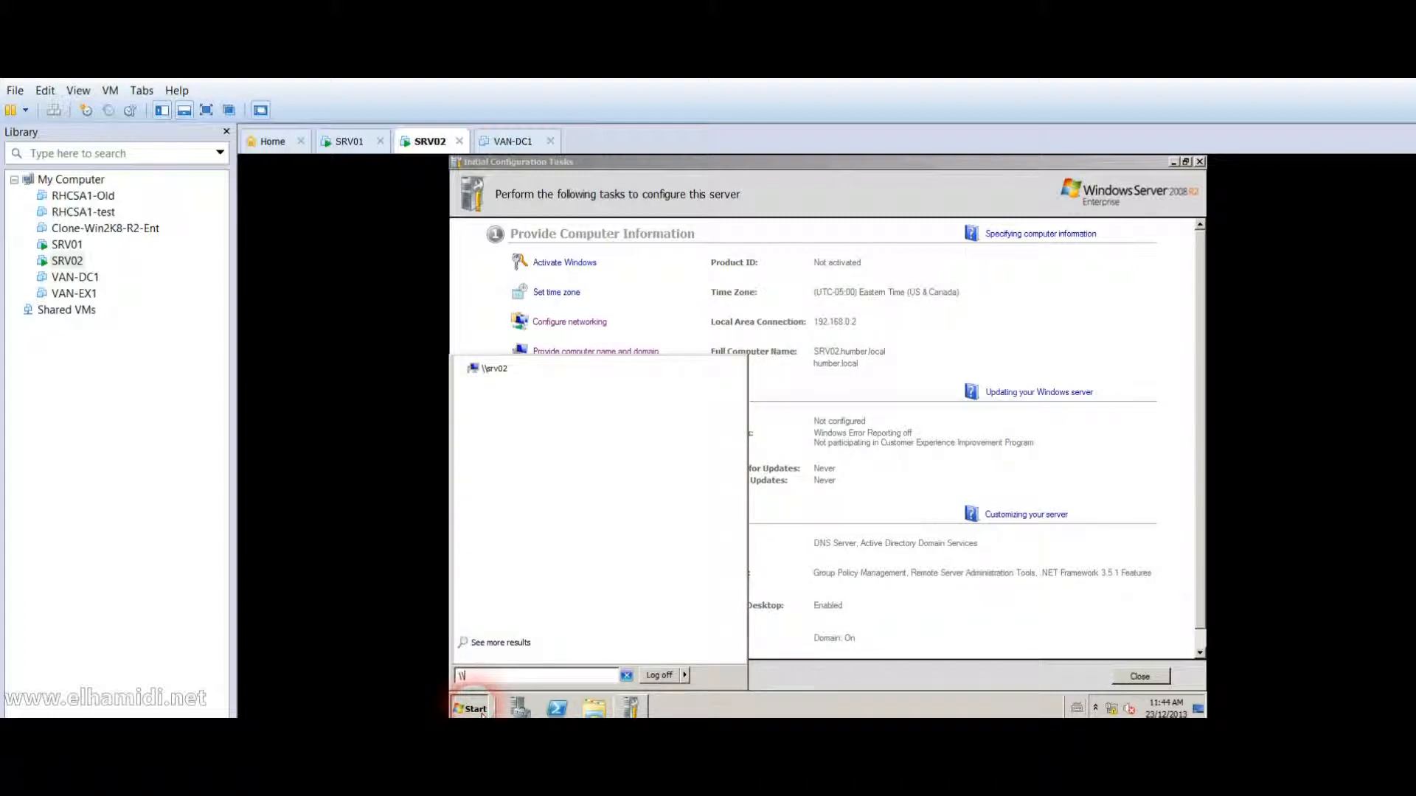
{"action": "type", "text": "srv02"}
{"action": "key", "text": "Return"}
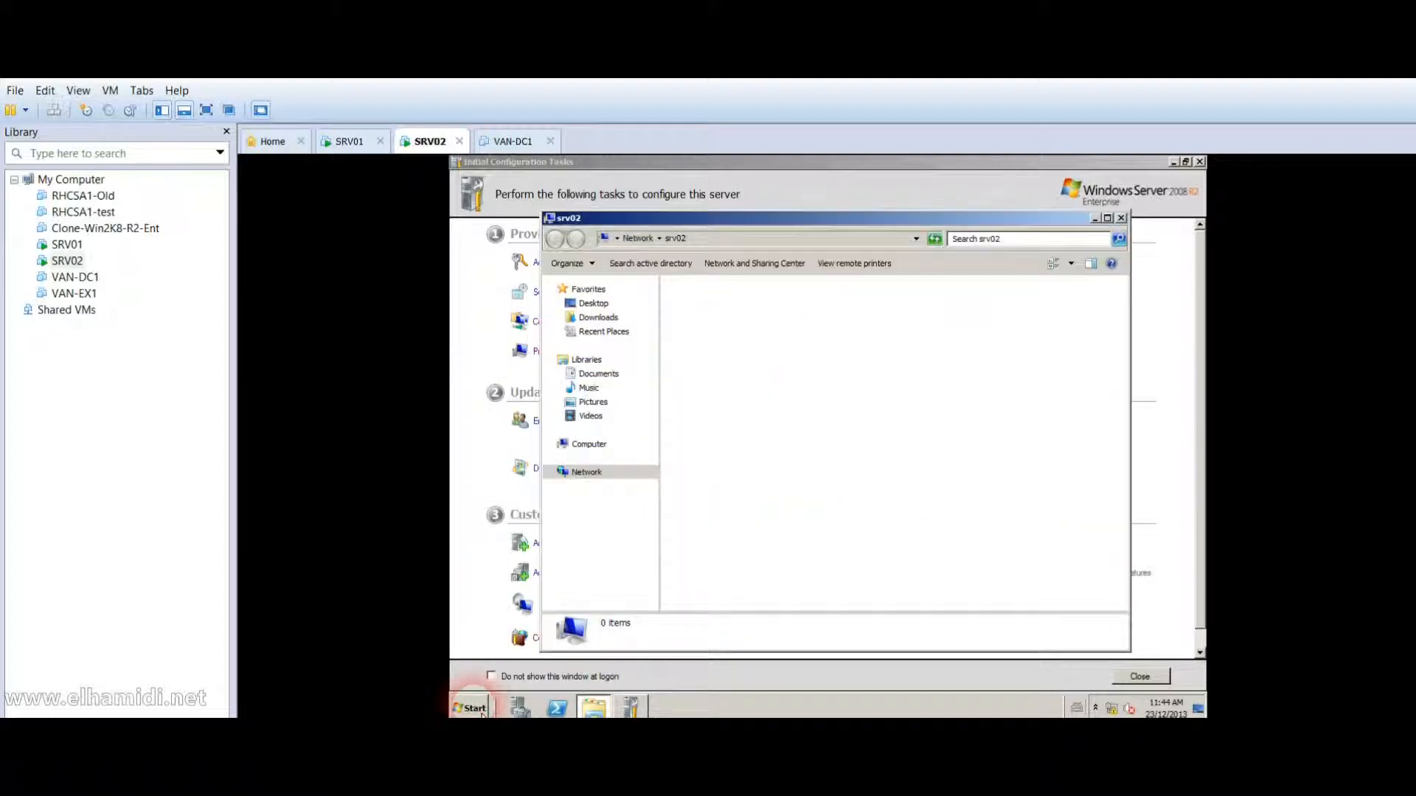
{"action": "left_click", "coordinate": [1121, 218]}
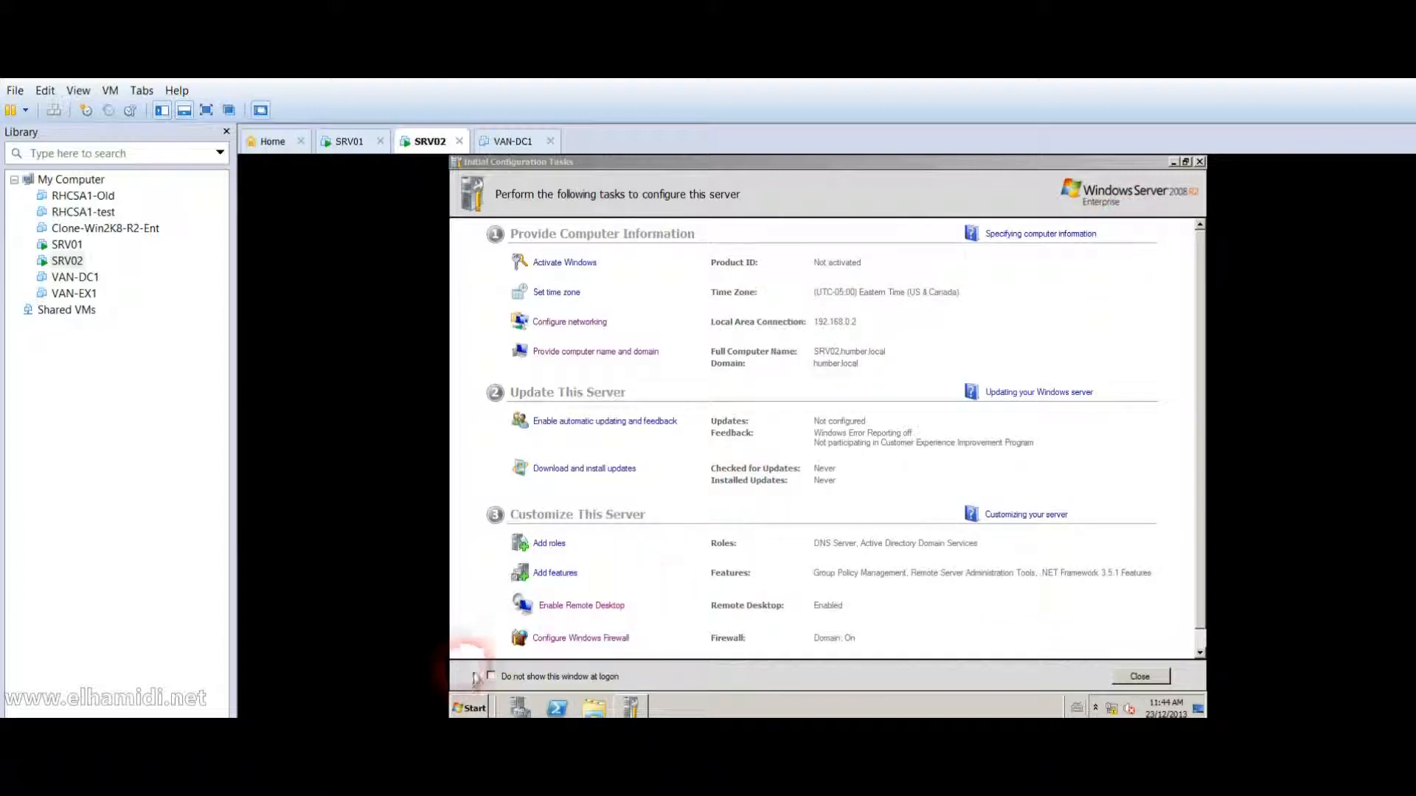
Browse C:\Windows on SRV02, then close that folder and Initial Configuration Tasks.
{"action": "left_click", "coordinate": [475, 708]}
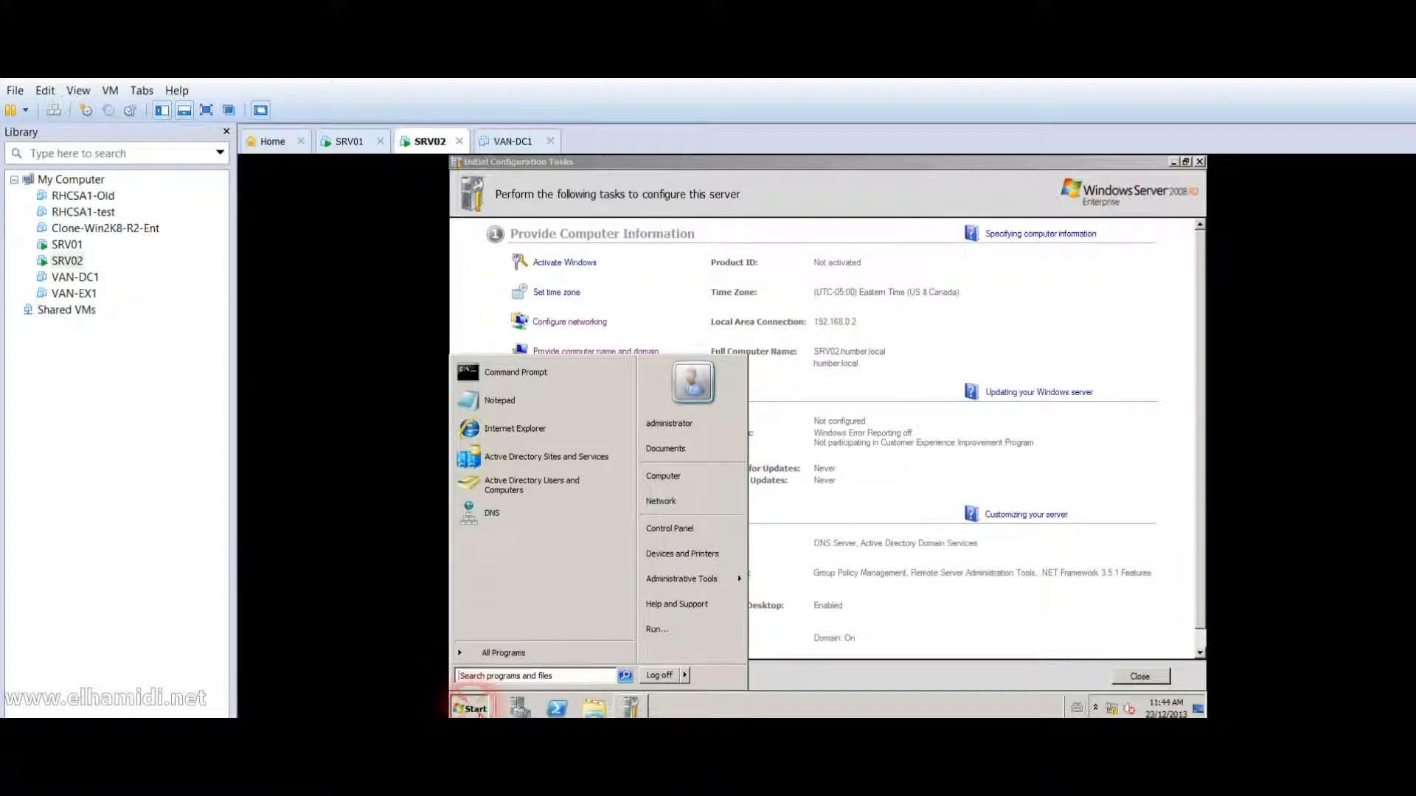
{"action": "left_click", "coordinate": [699, 476]}
{"action": "double_click", "coordinate": [724, 316]}
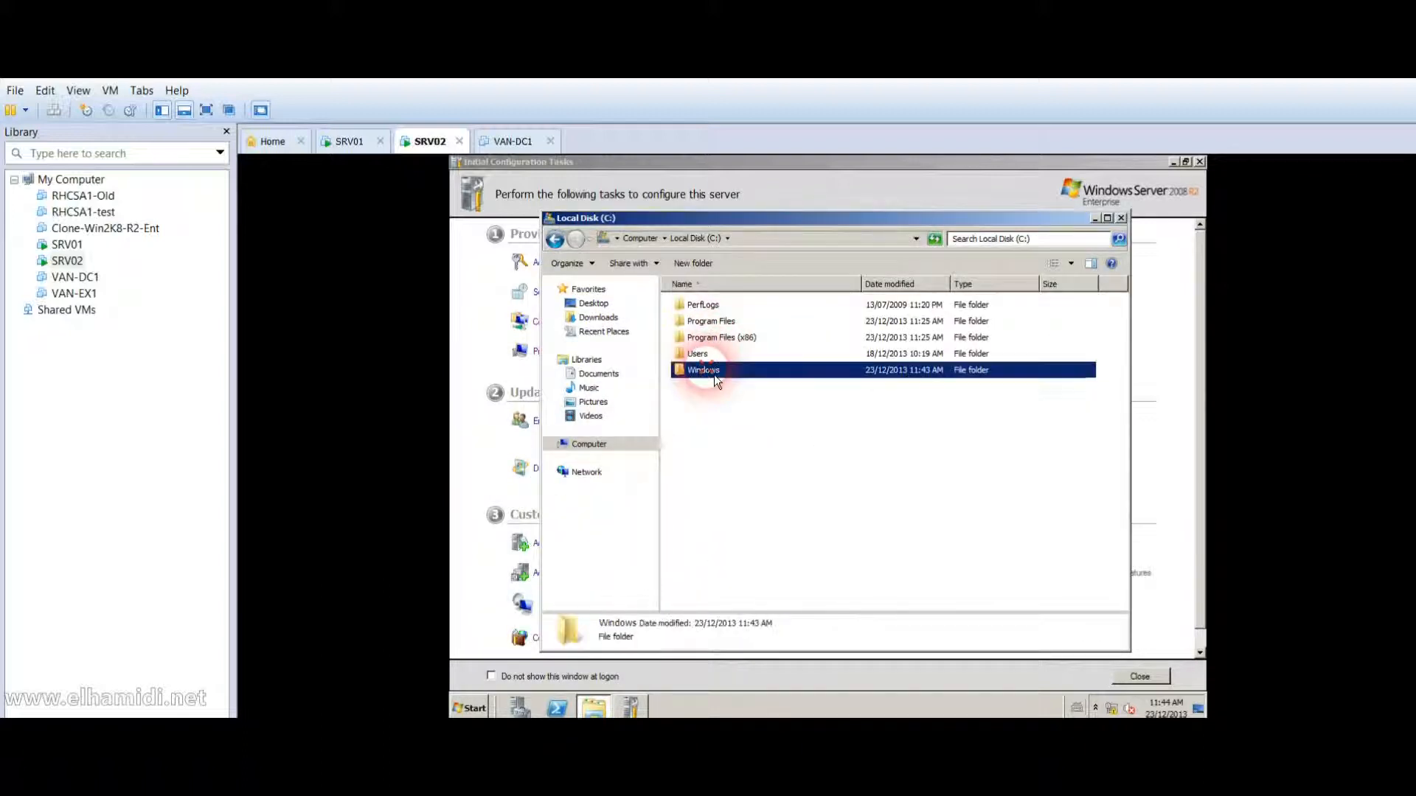
{"action": "double_click", "coordinate": [704, 370]}
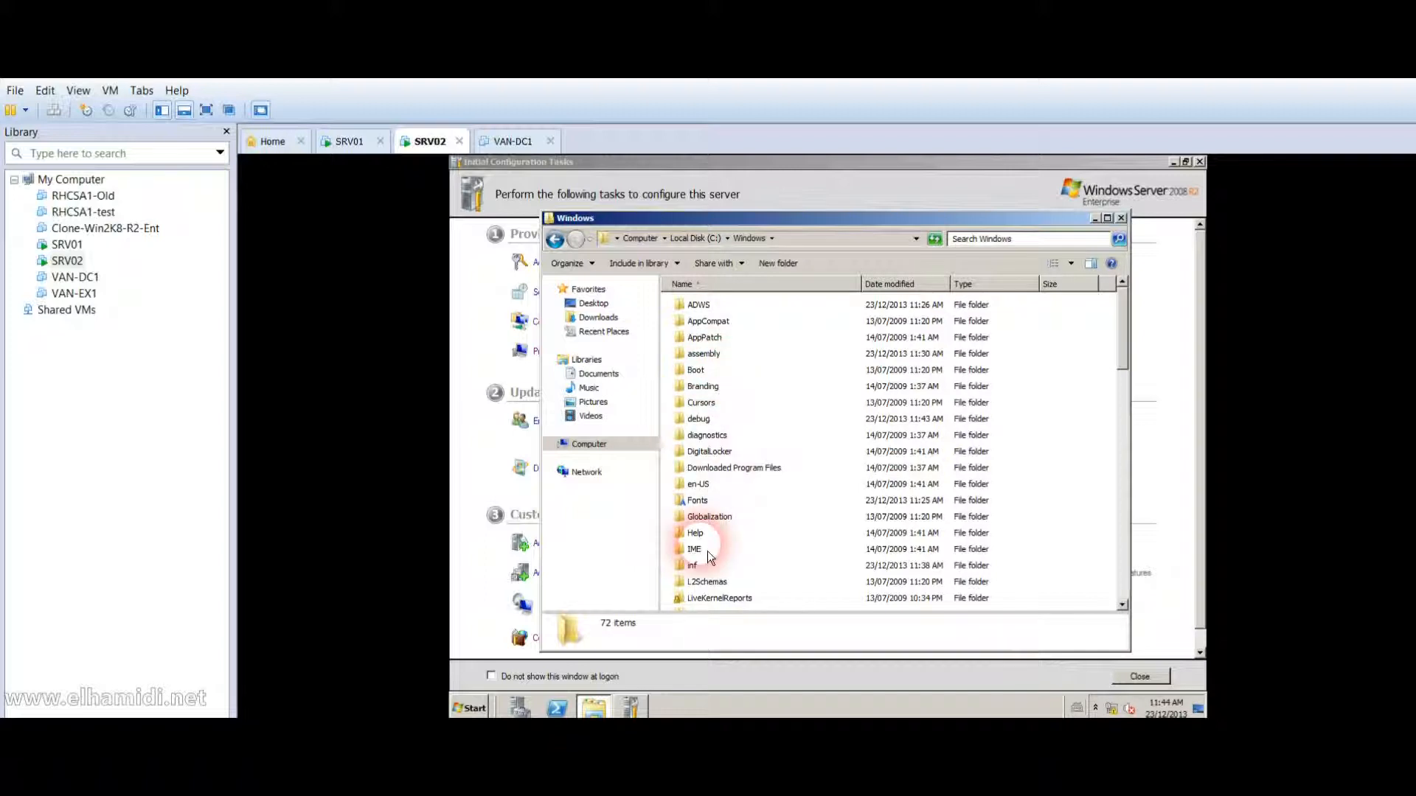
{"action": "scroll", "coordinate": [706, 551], "scroll_direction": "down", "scroll_amount": 3}
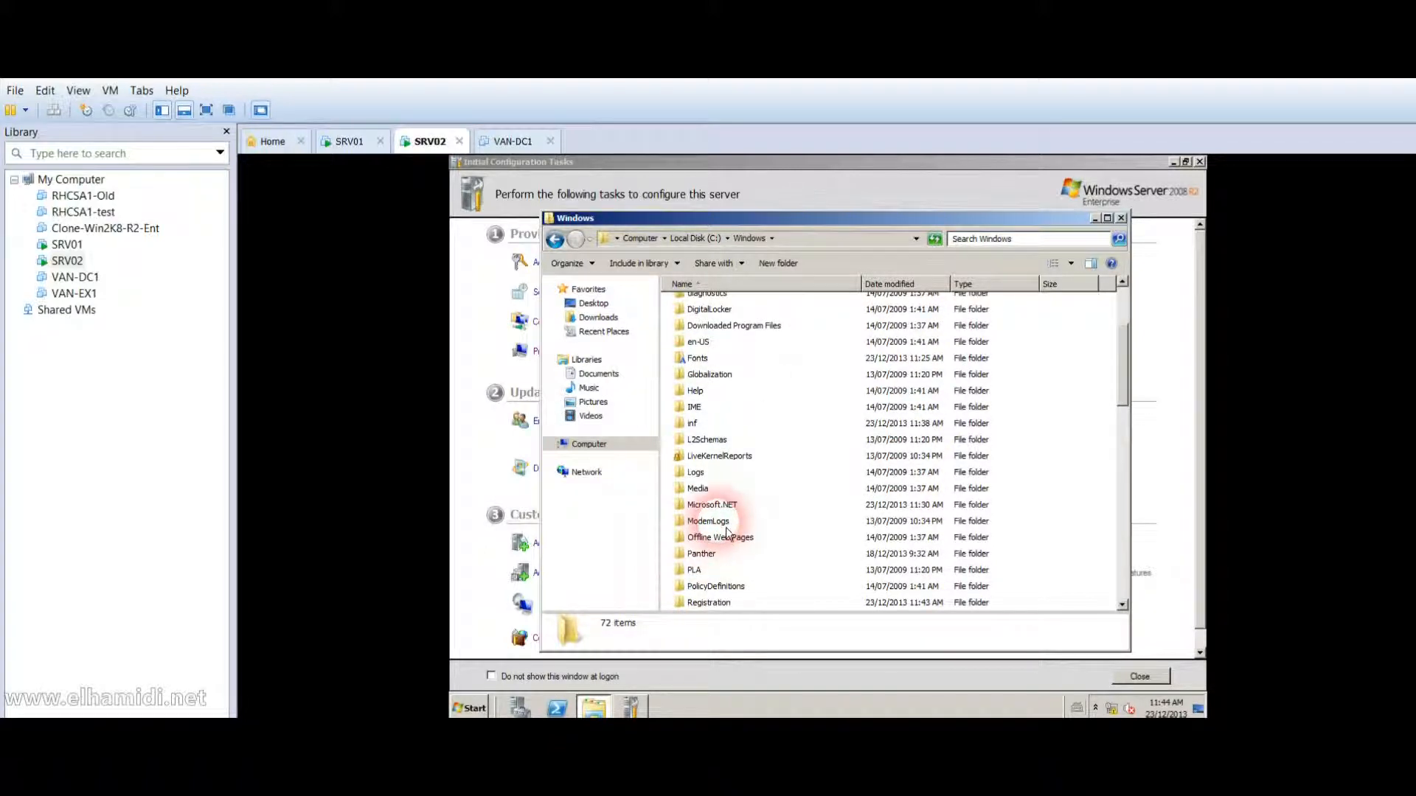
{"action": "left_click", "coordinate": [721, 522]}
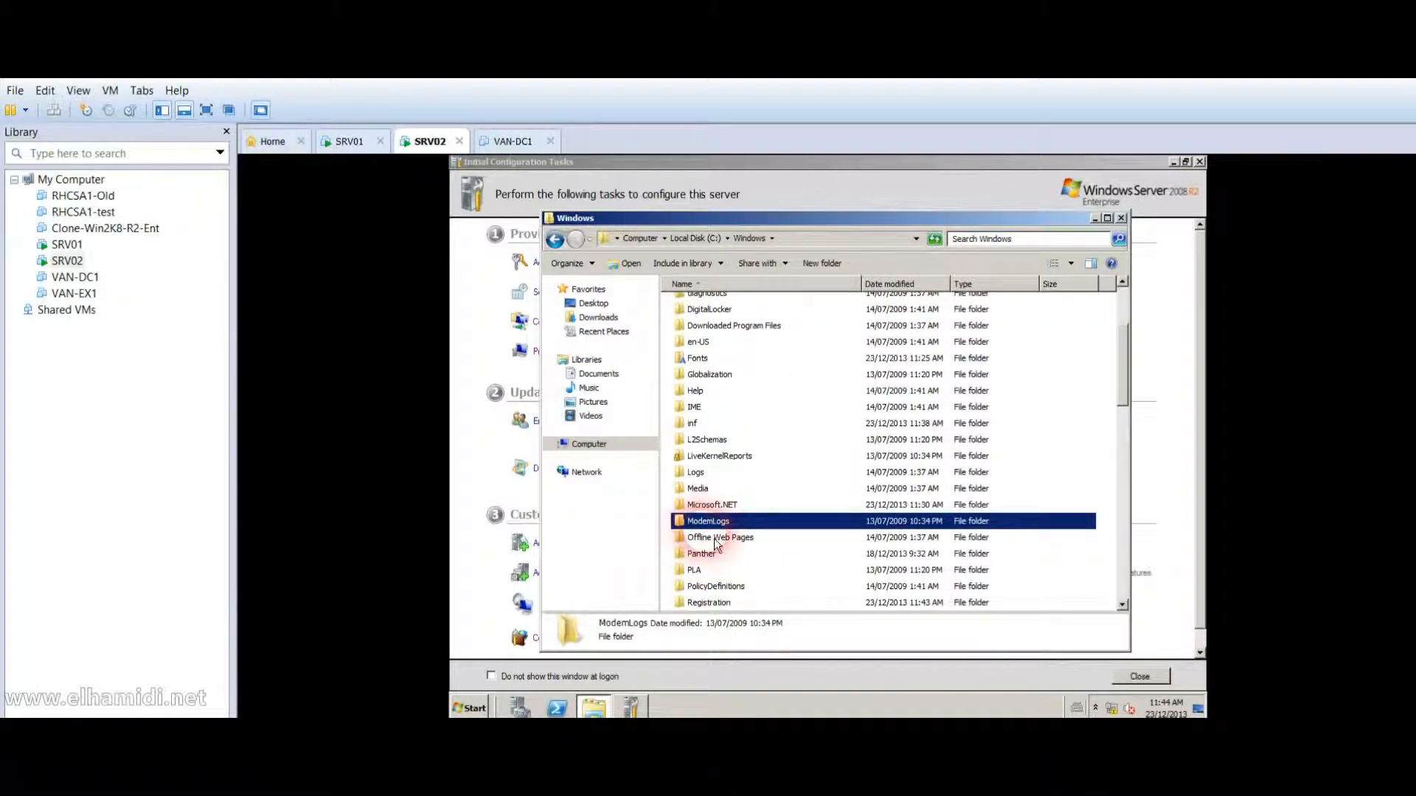
{"action": "left_click", "coordinate": [711, 539]}
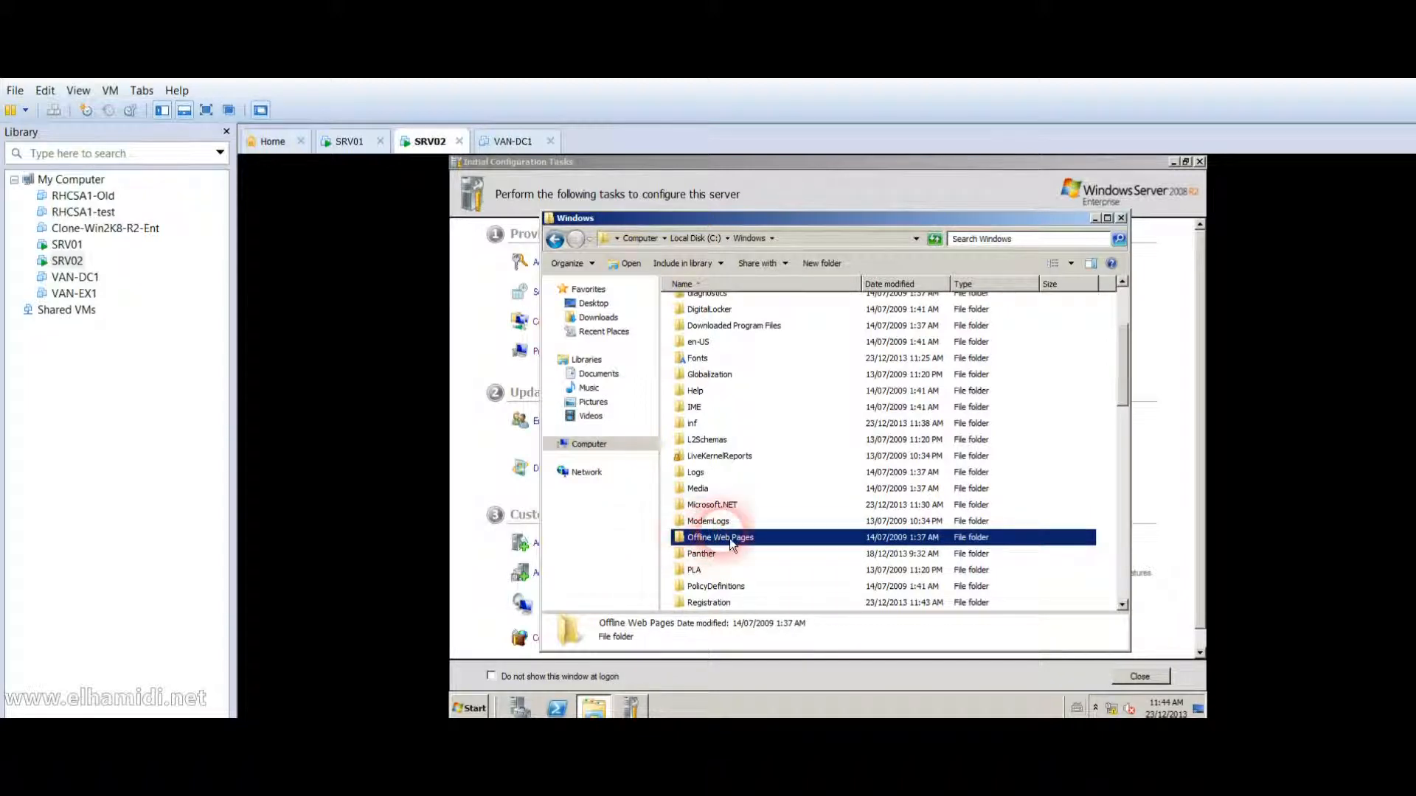
{"action": "left_click", "coordinate": [1121, 219]}
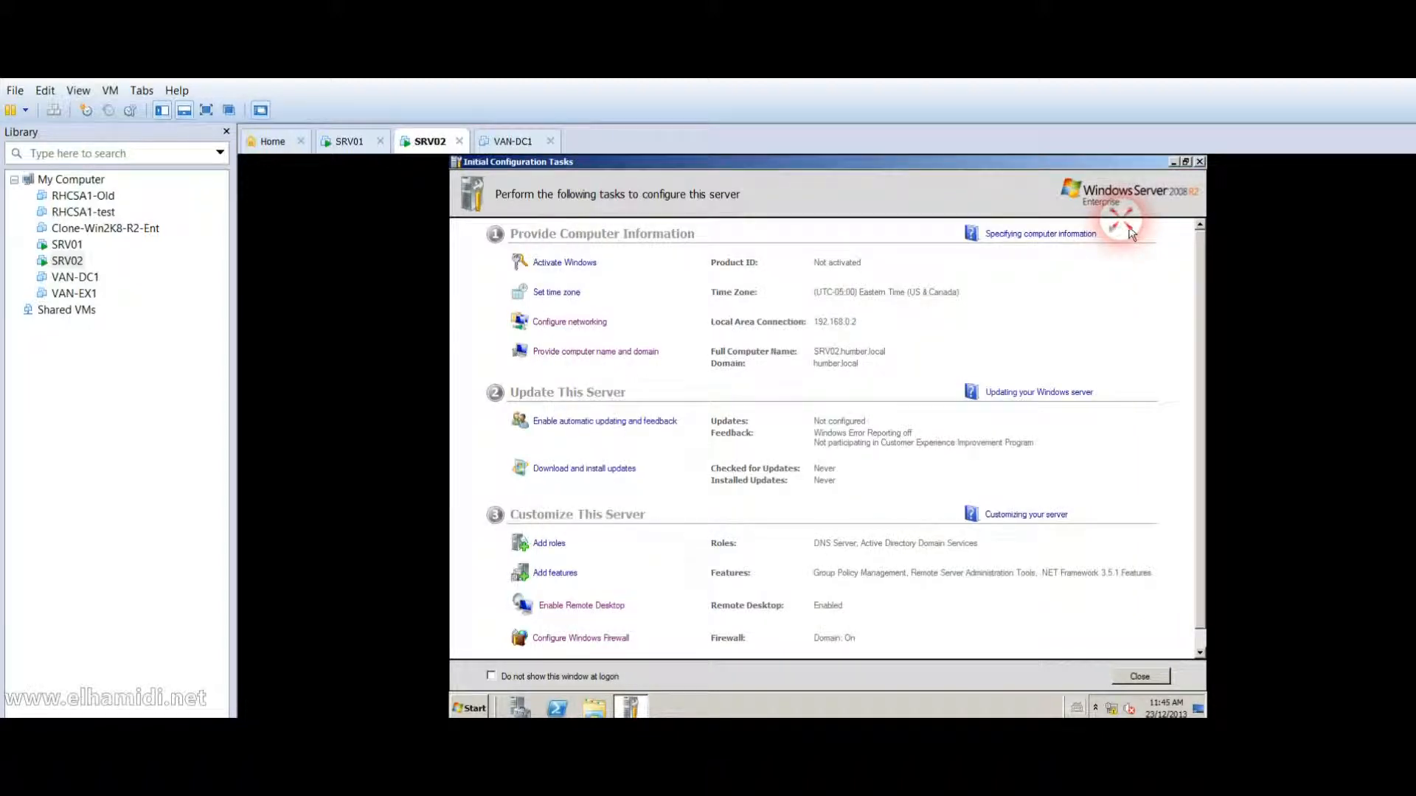
{"action": "left_click", "coordinate": [1200, 163]}
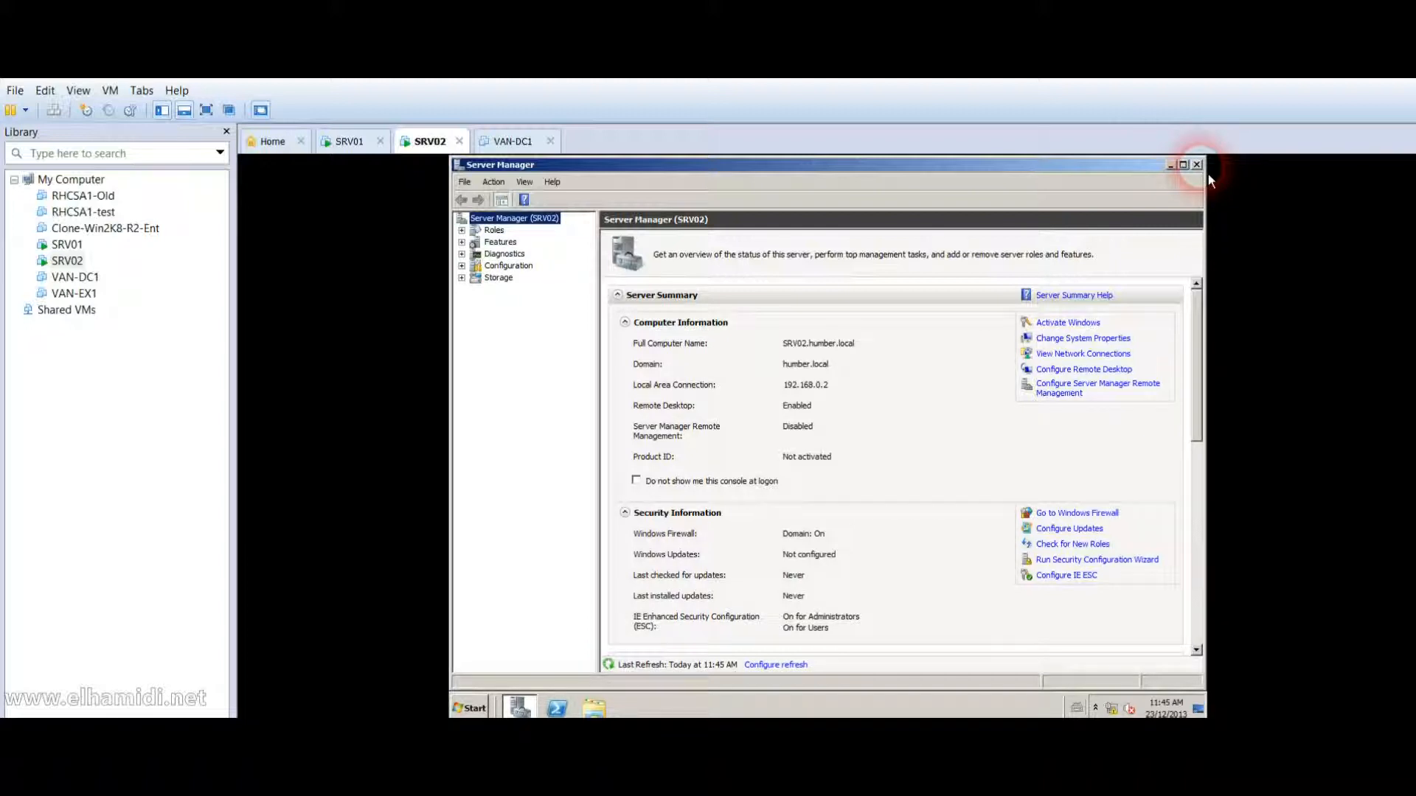
Review the DNS Server role under Roles, then launch Remove Roles from the Roles summary.
{"action": "double_click", "coordinate": [490, 230]}
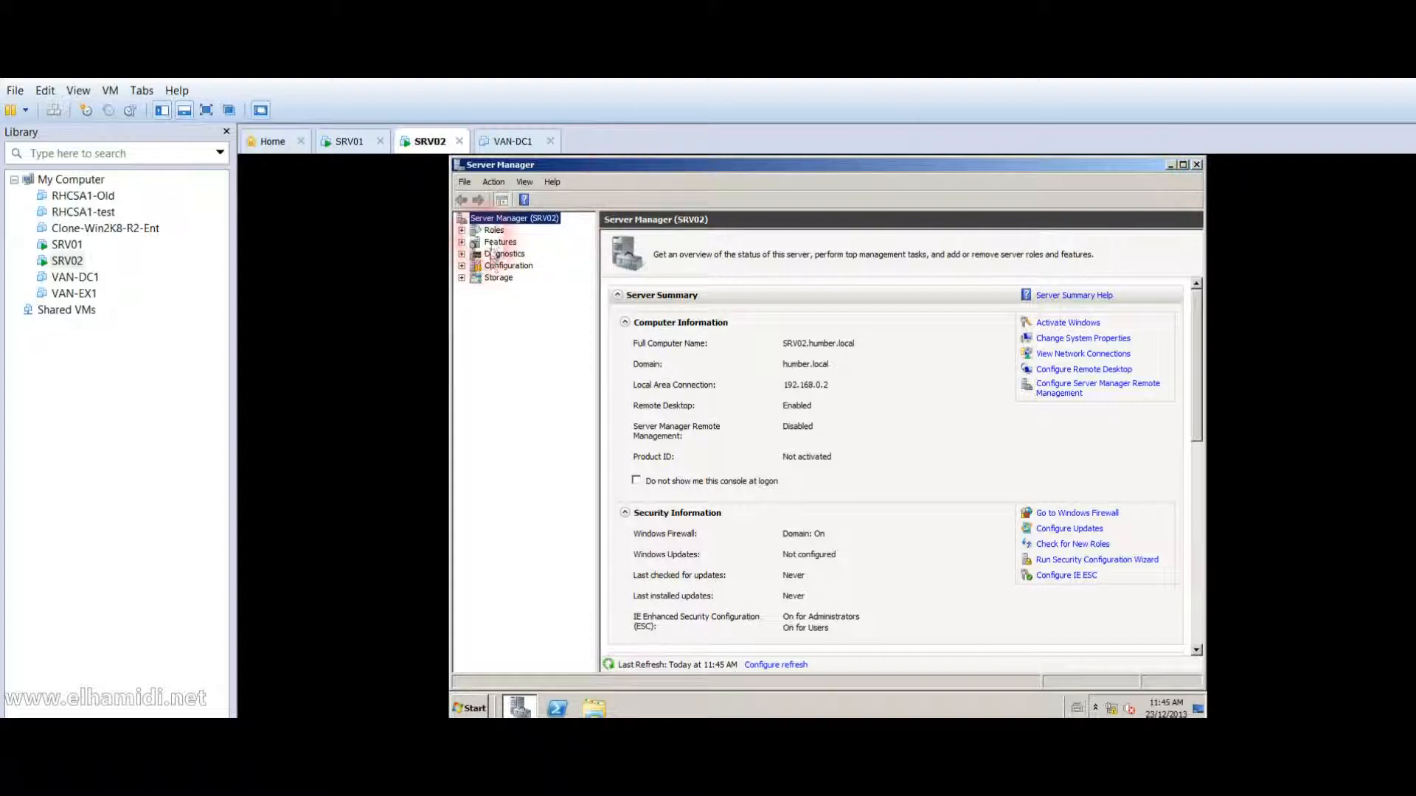
{"action": "left_click", "coordinate": [517, 255]}
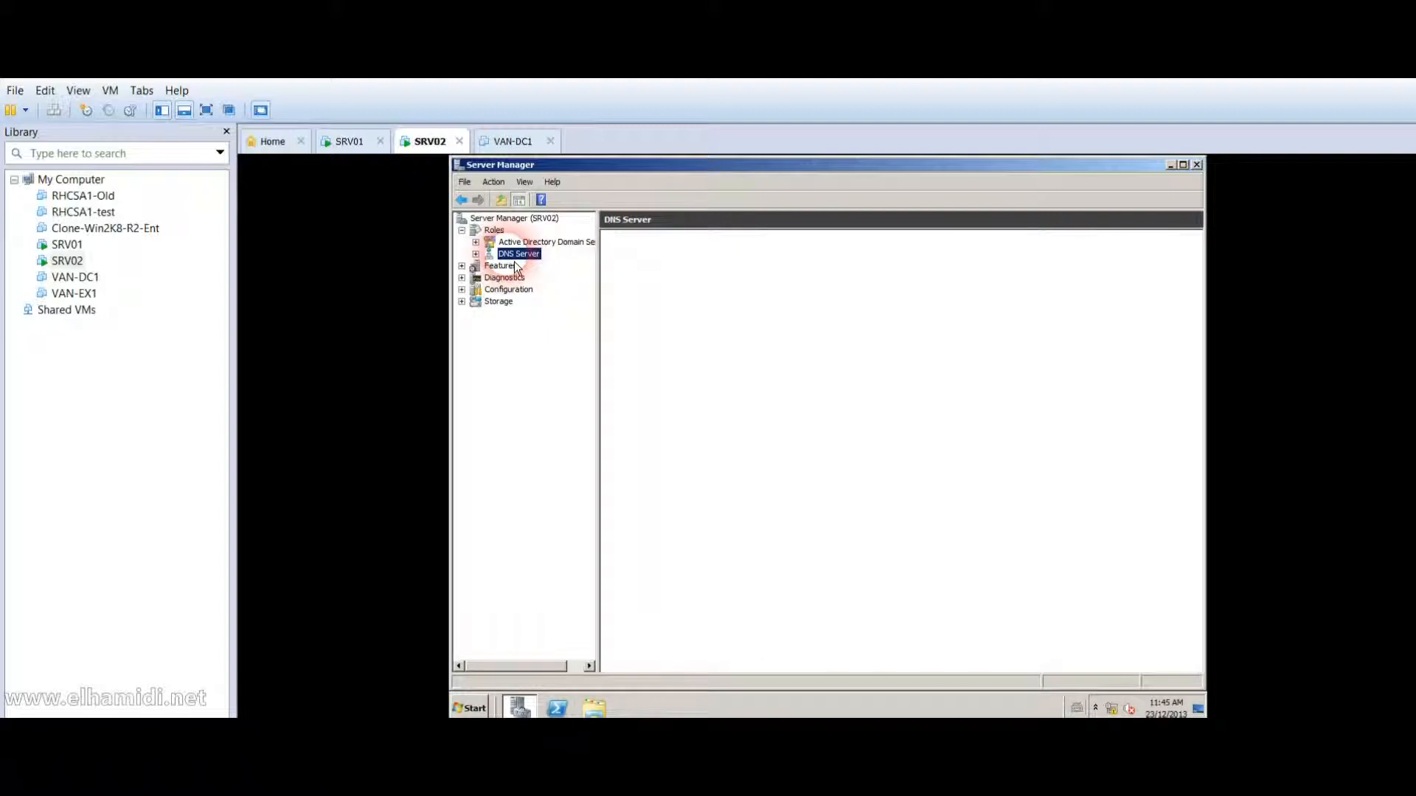
{"action": "right_click", "coordinate": [523, 259]}
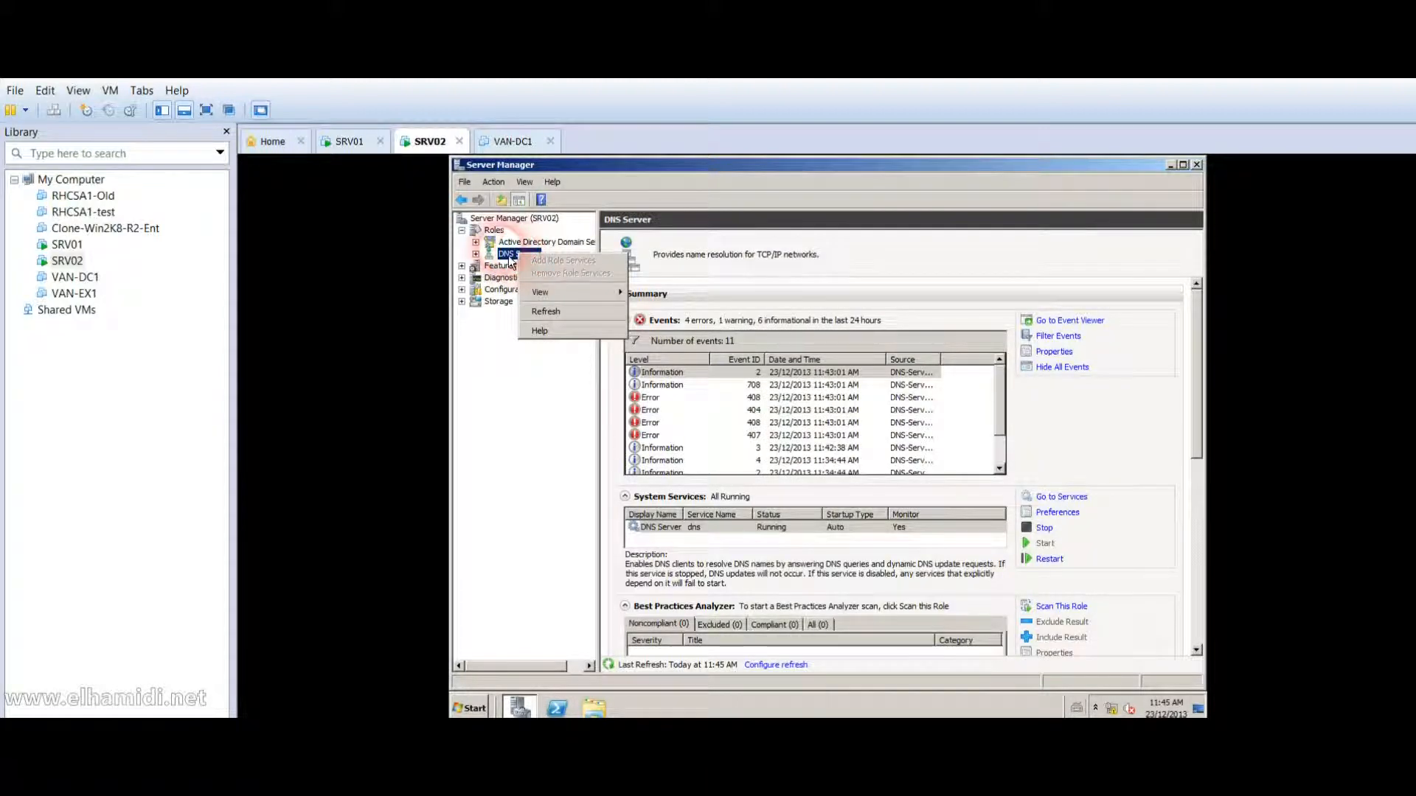
{"action": "left_click", "coordinate": [494, 231]}
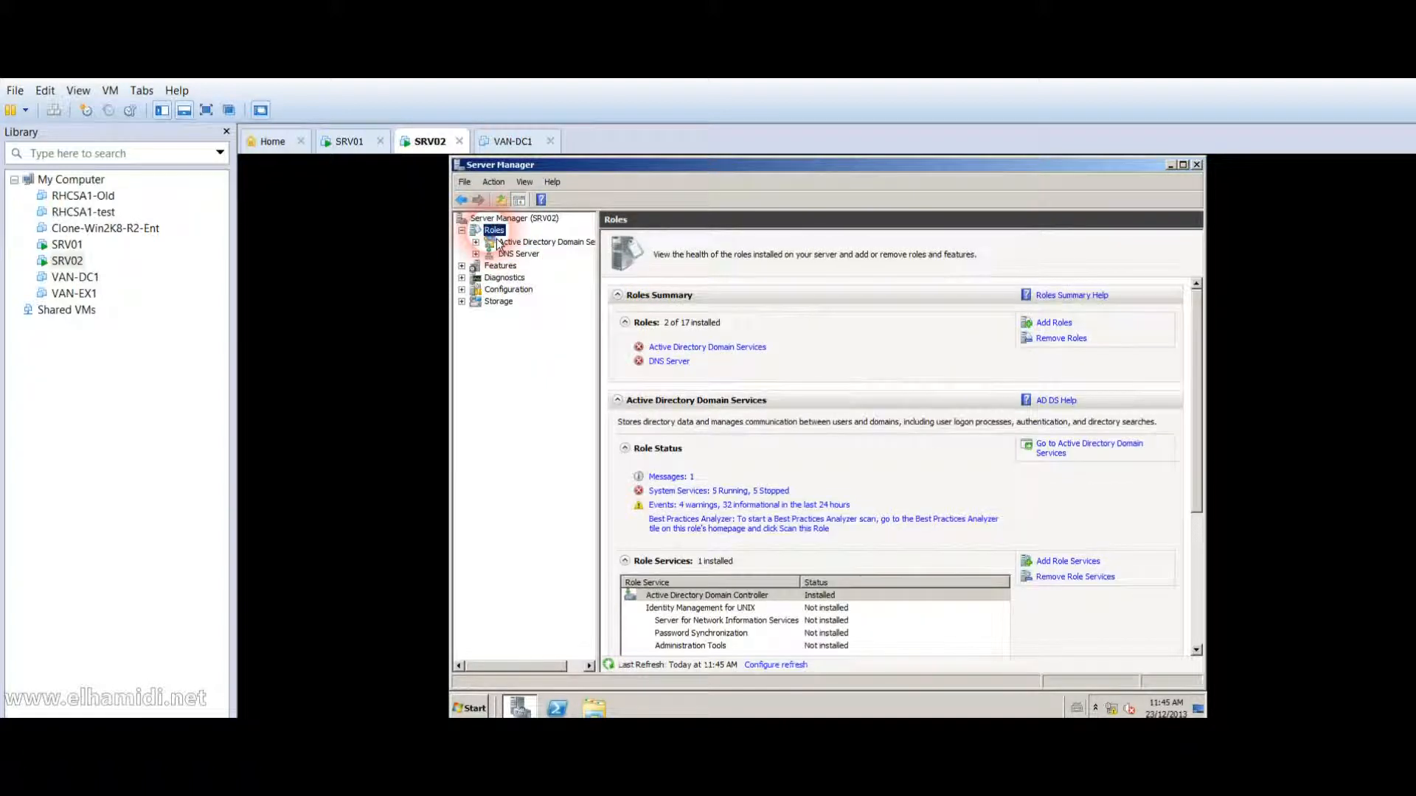
{"action": "left_click", "coordinate": [1066, 341]}
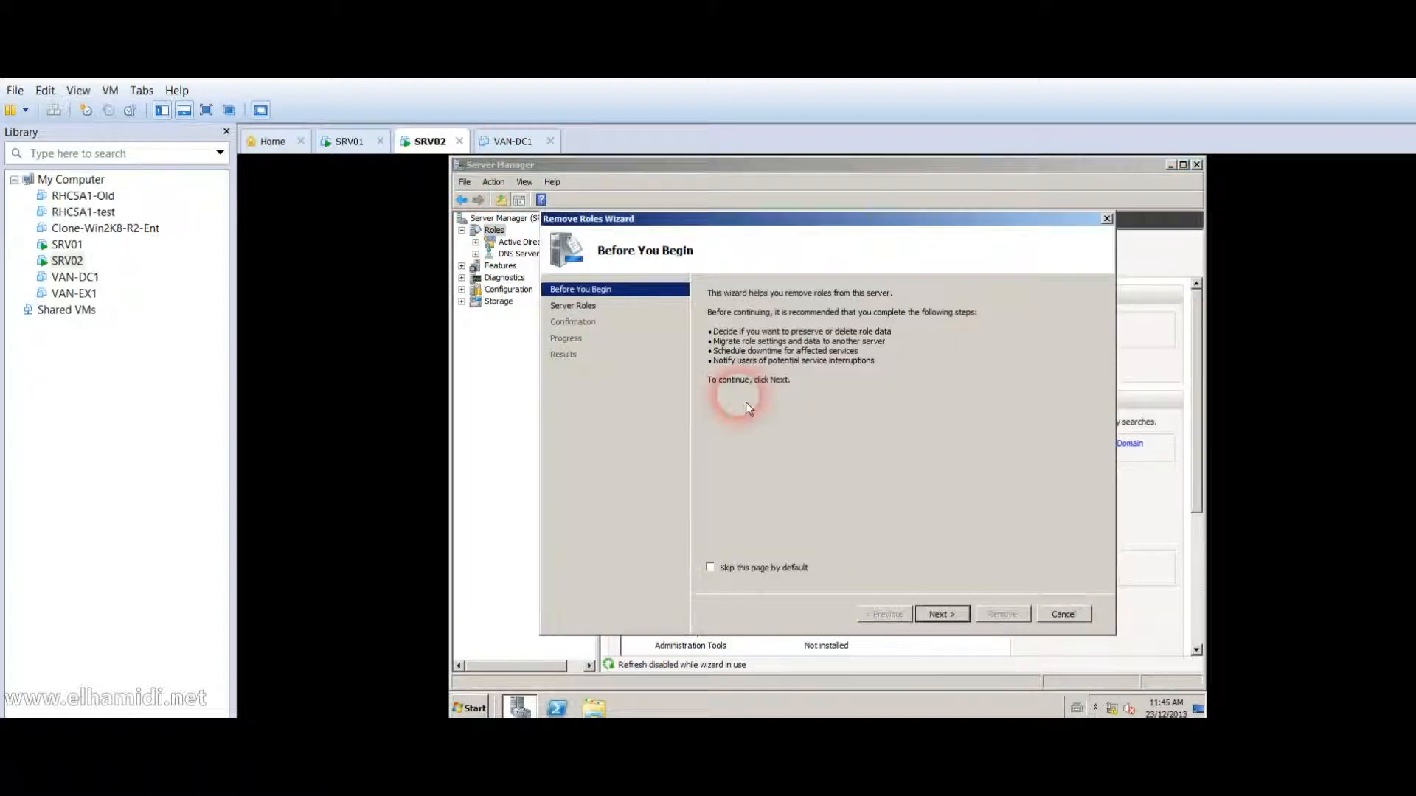
Mark the DNS Server role for removal and confirm removing it.
{"action": "left_click", "coordinate": [931, 617]}
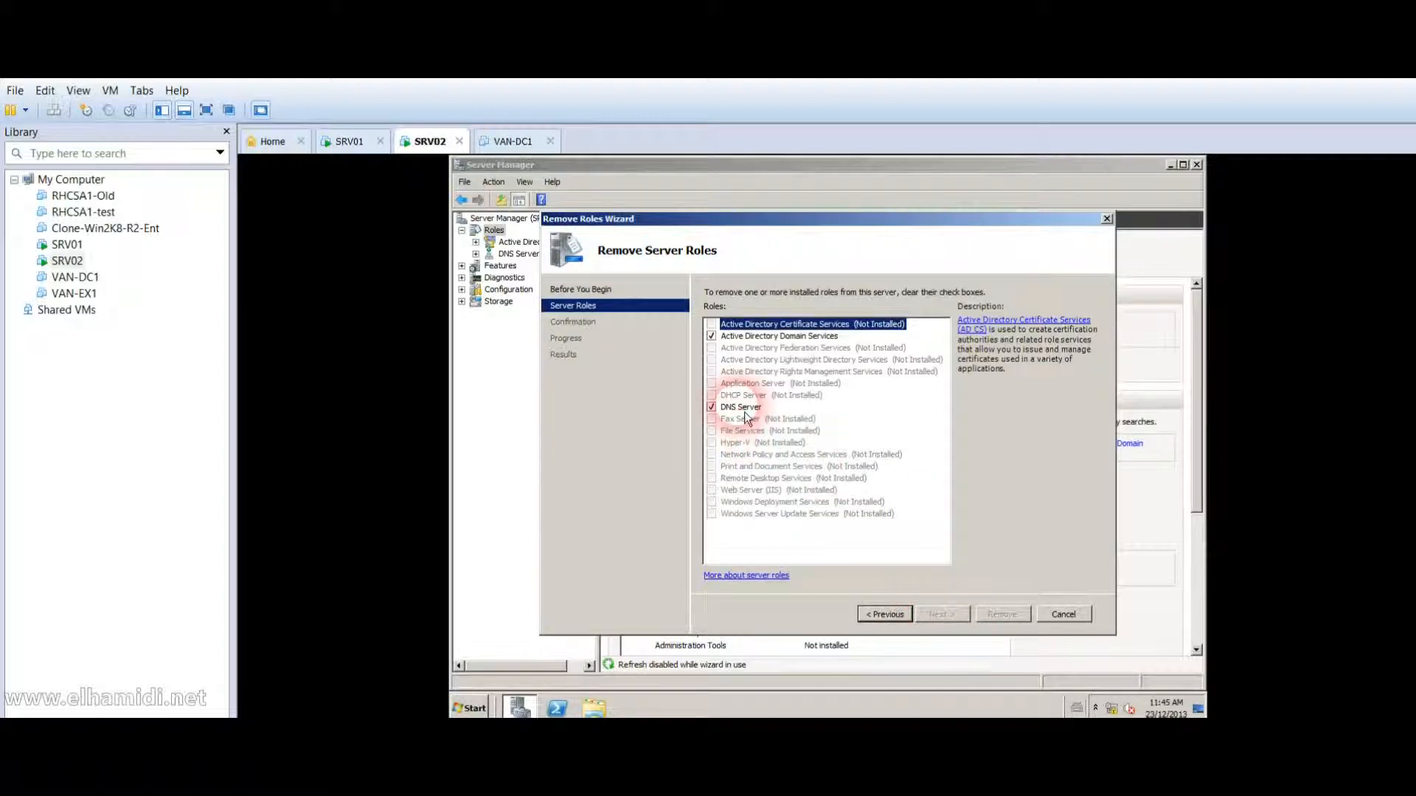
{"action": "left_click", "coordinate": [741, 410]}
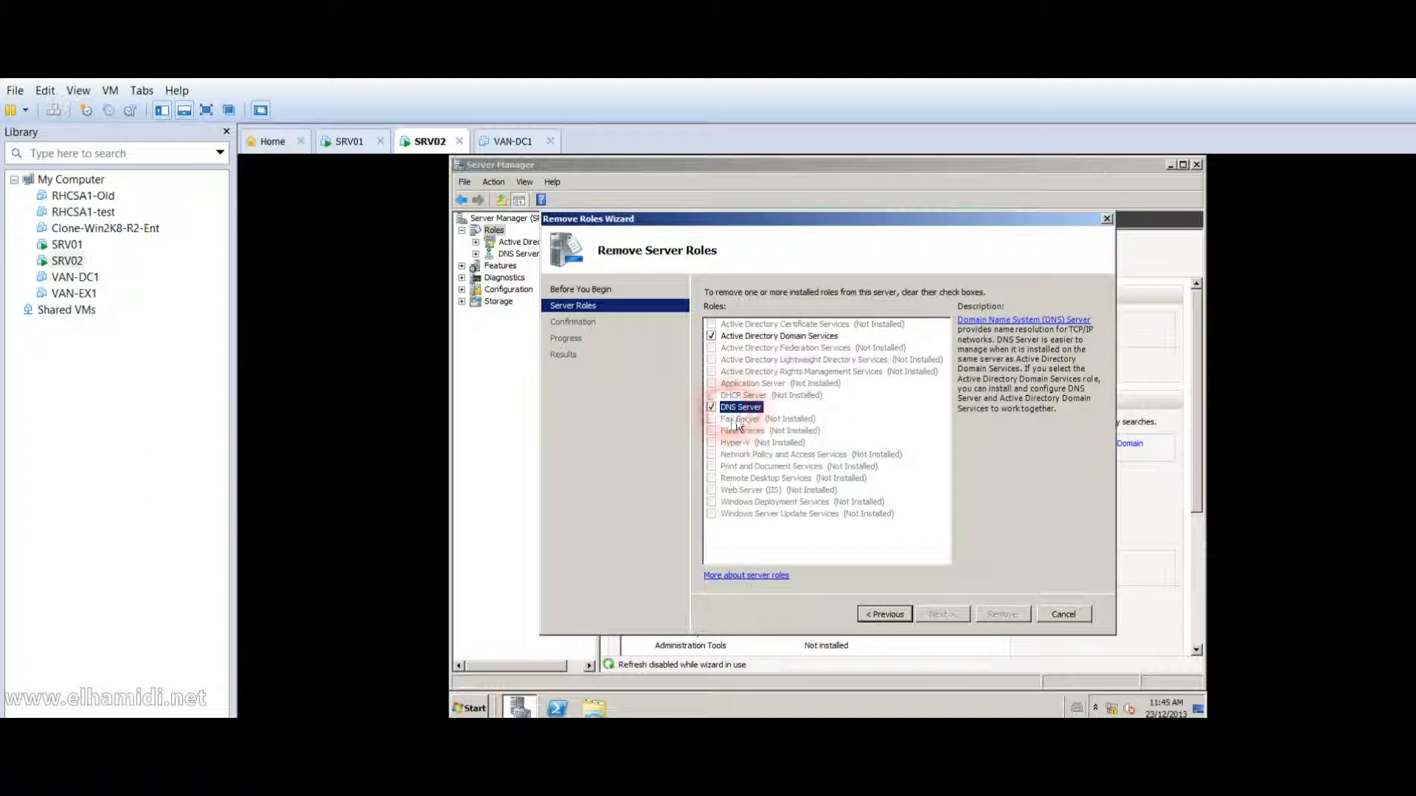
{"action": "left_click", "coordinate": [712, 407]}
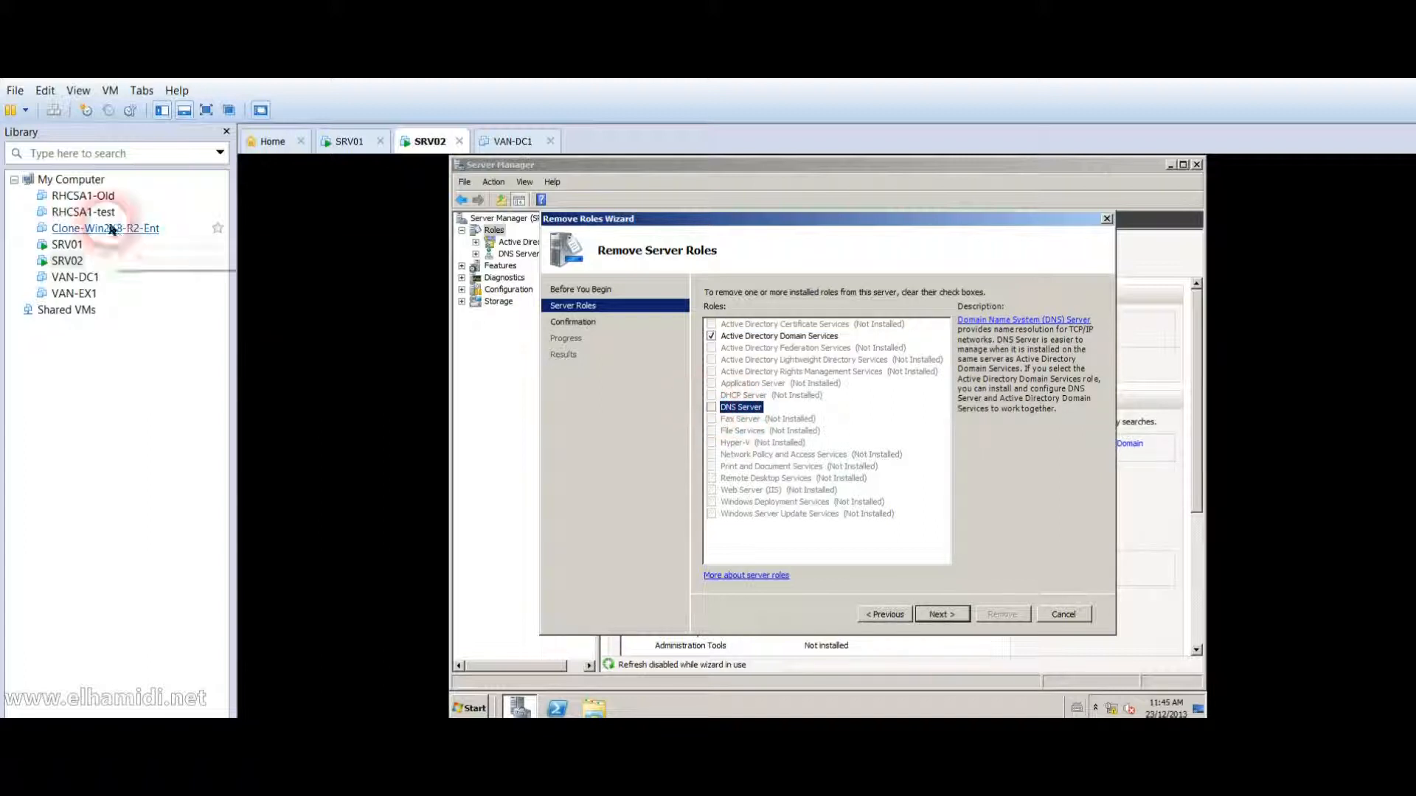
{"action": "left_click", "coordinate": [940, 614]}
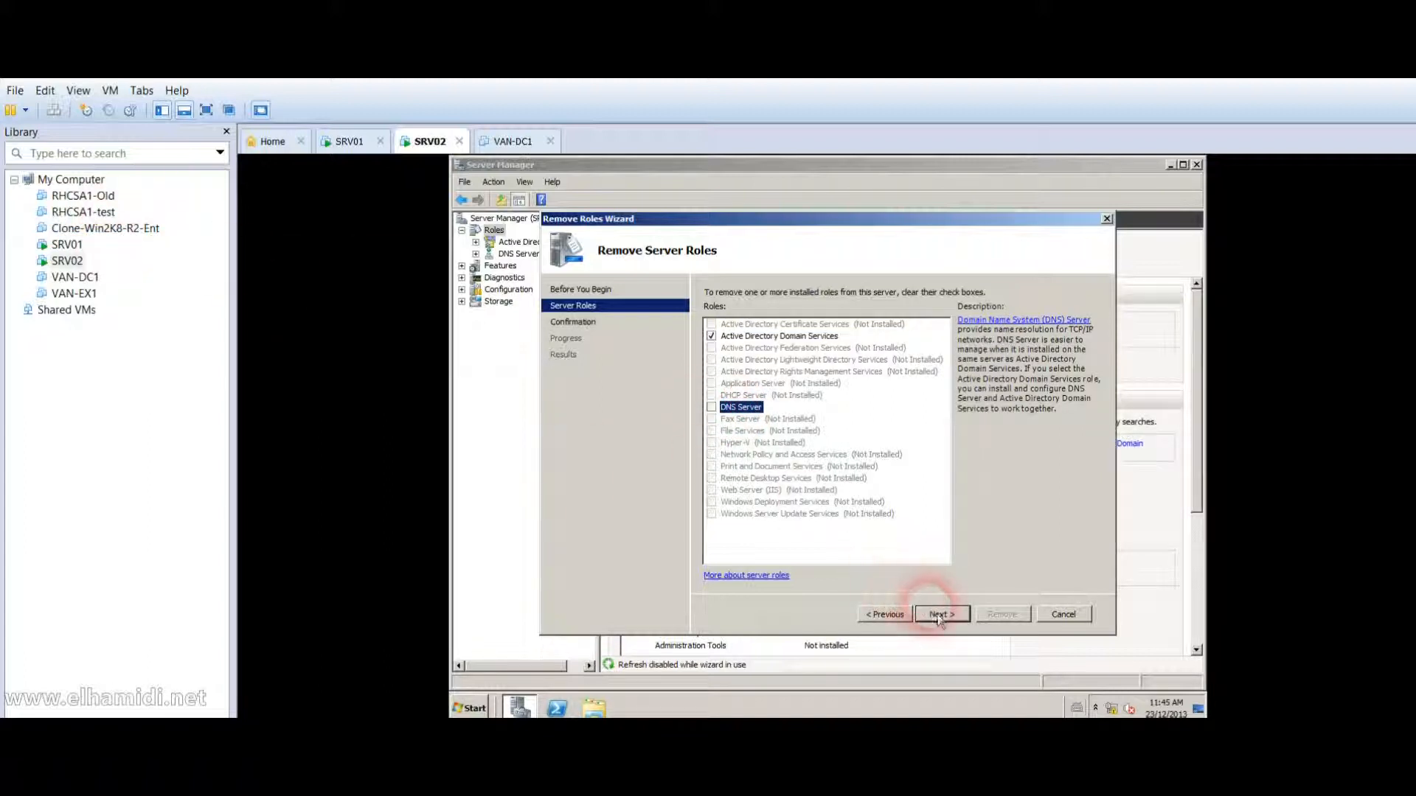
{"action": "left_click", "coordinate": [1002, 617]}
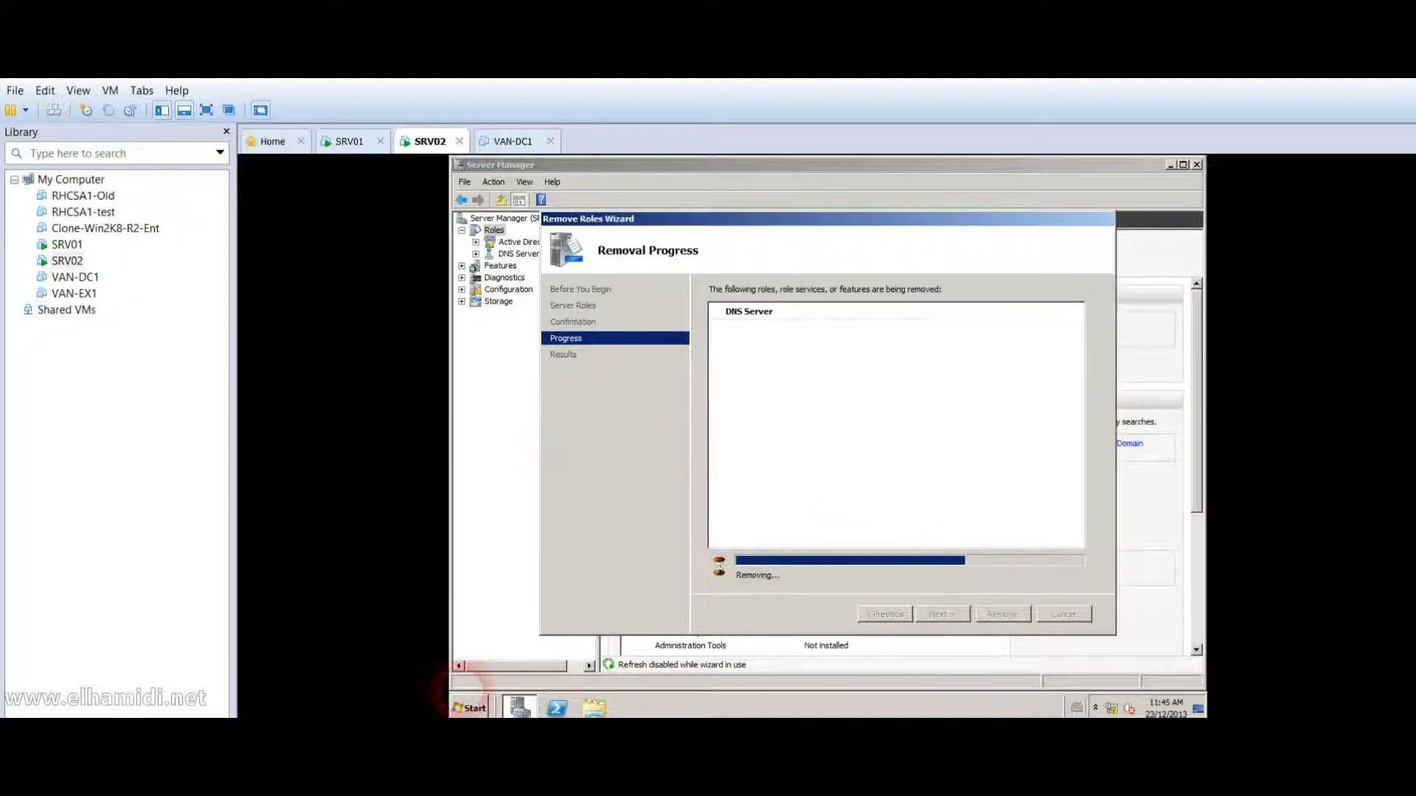
Close the removal results and agree to restart SRV02 now.
{"action": "left_click", "coordinate": [471, 708]}
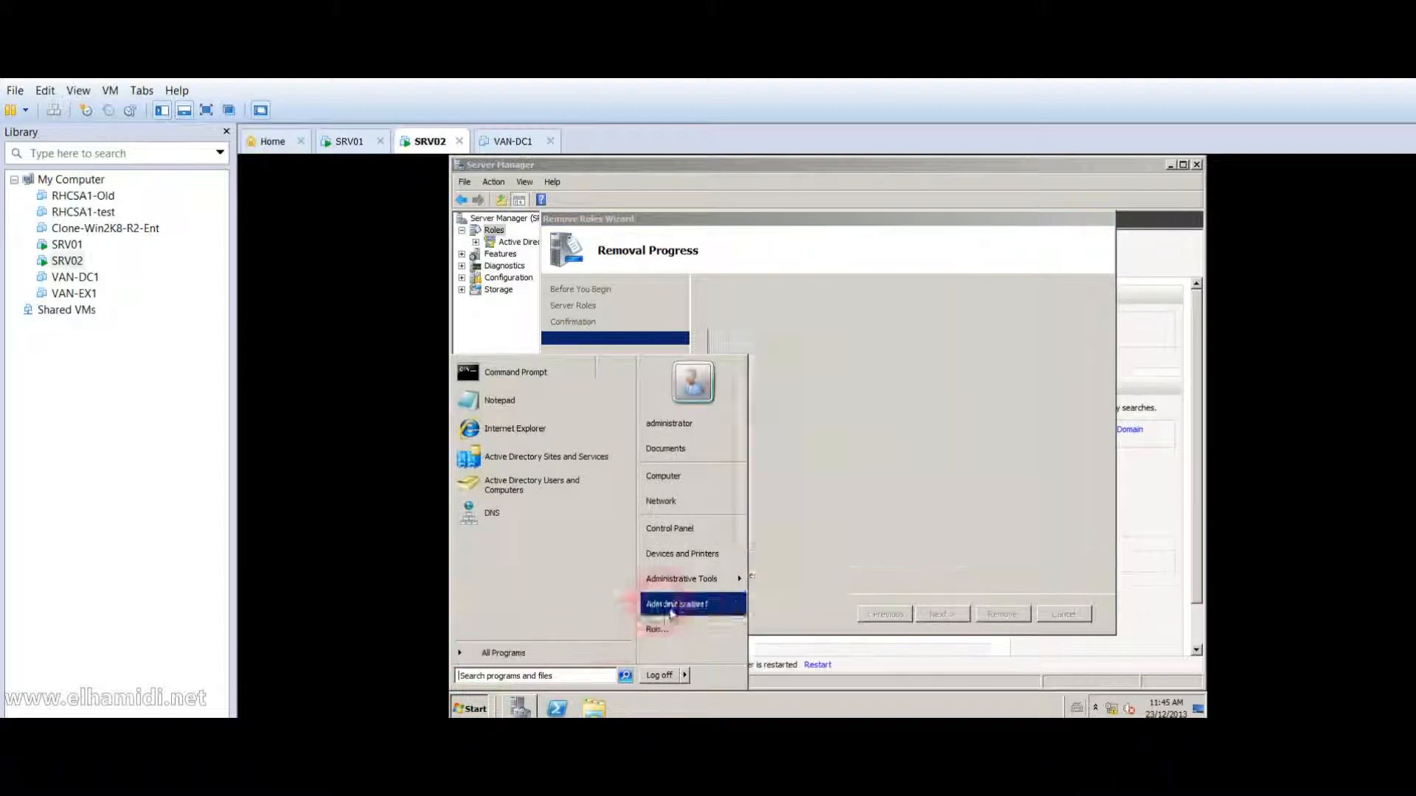
{"action": "mouse_move", "coordinate": [701, 578]}
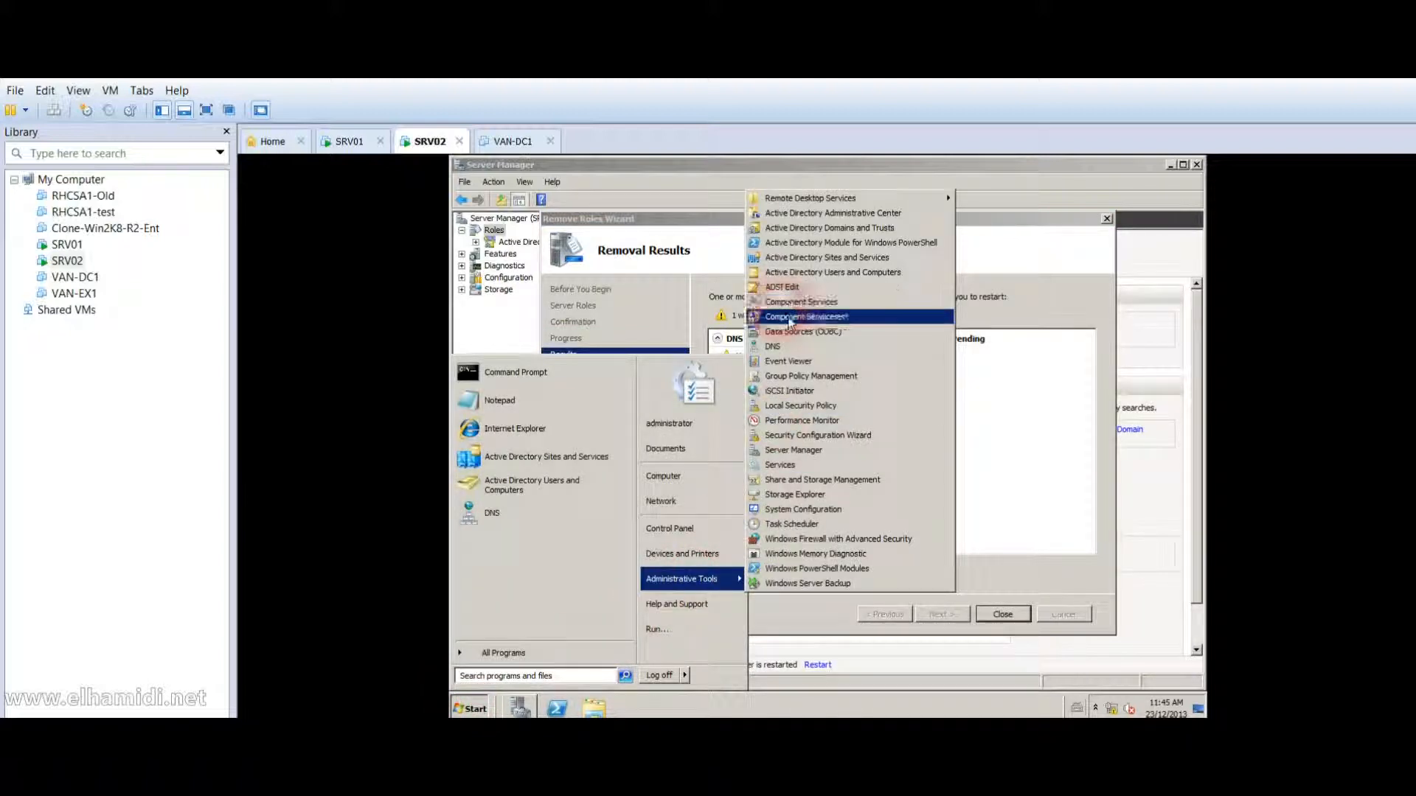
{"action": "left_click", "coordinate": [1024, 559]}
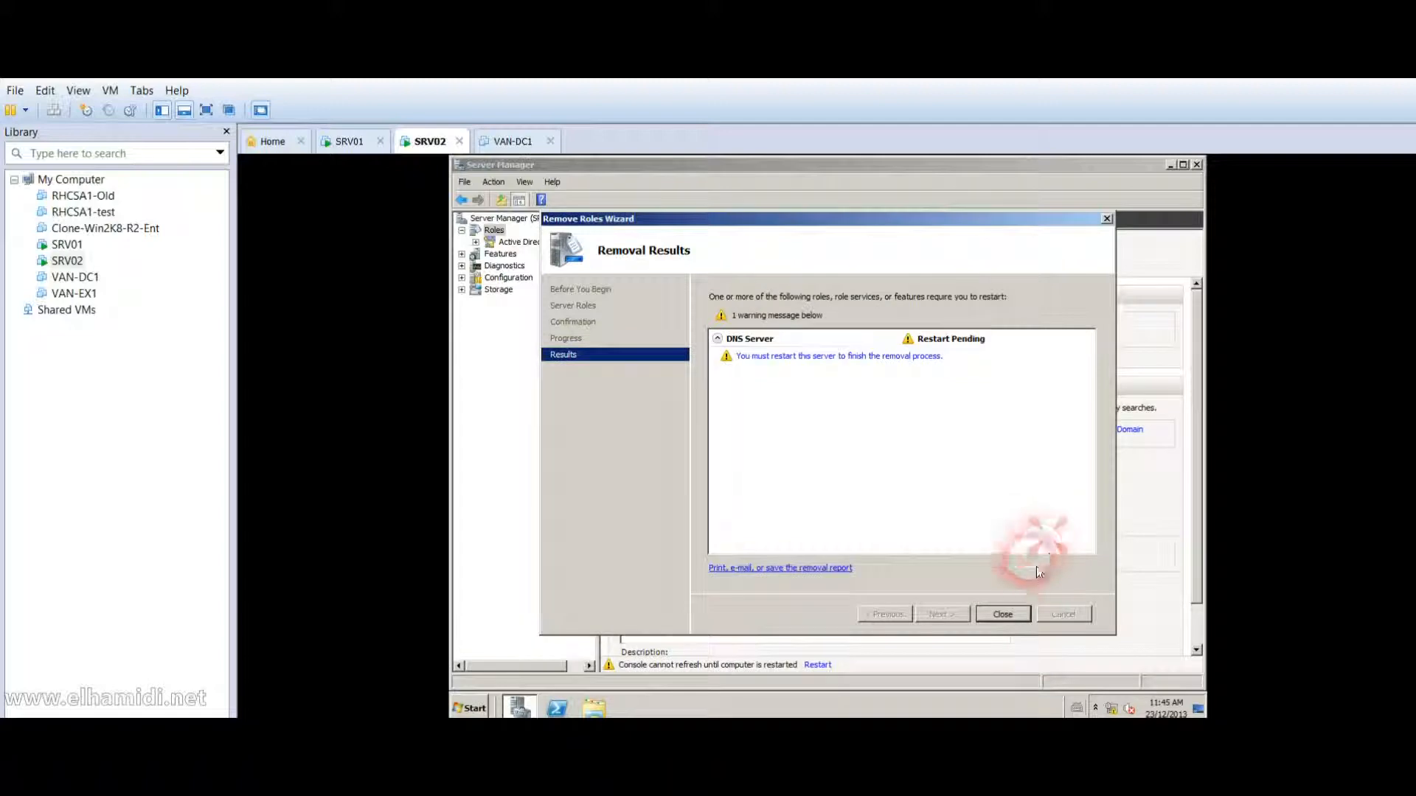
{"action": "left_click", "coordinate": [1011, 614]}
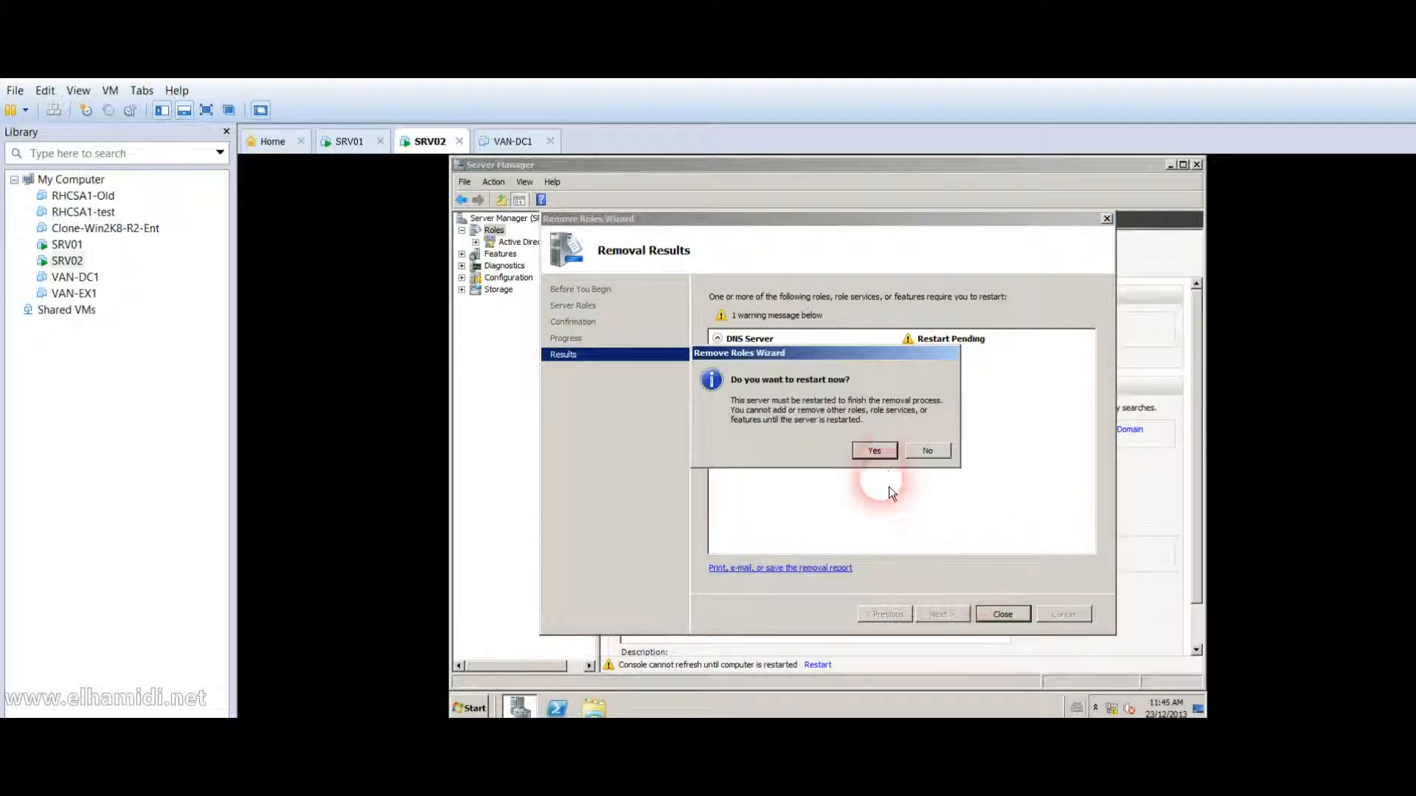
{"action": "left_click", "coordinate": [887, 454]}
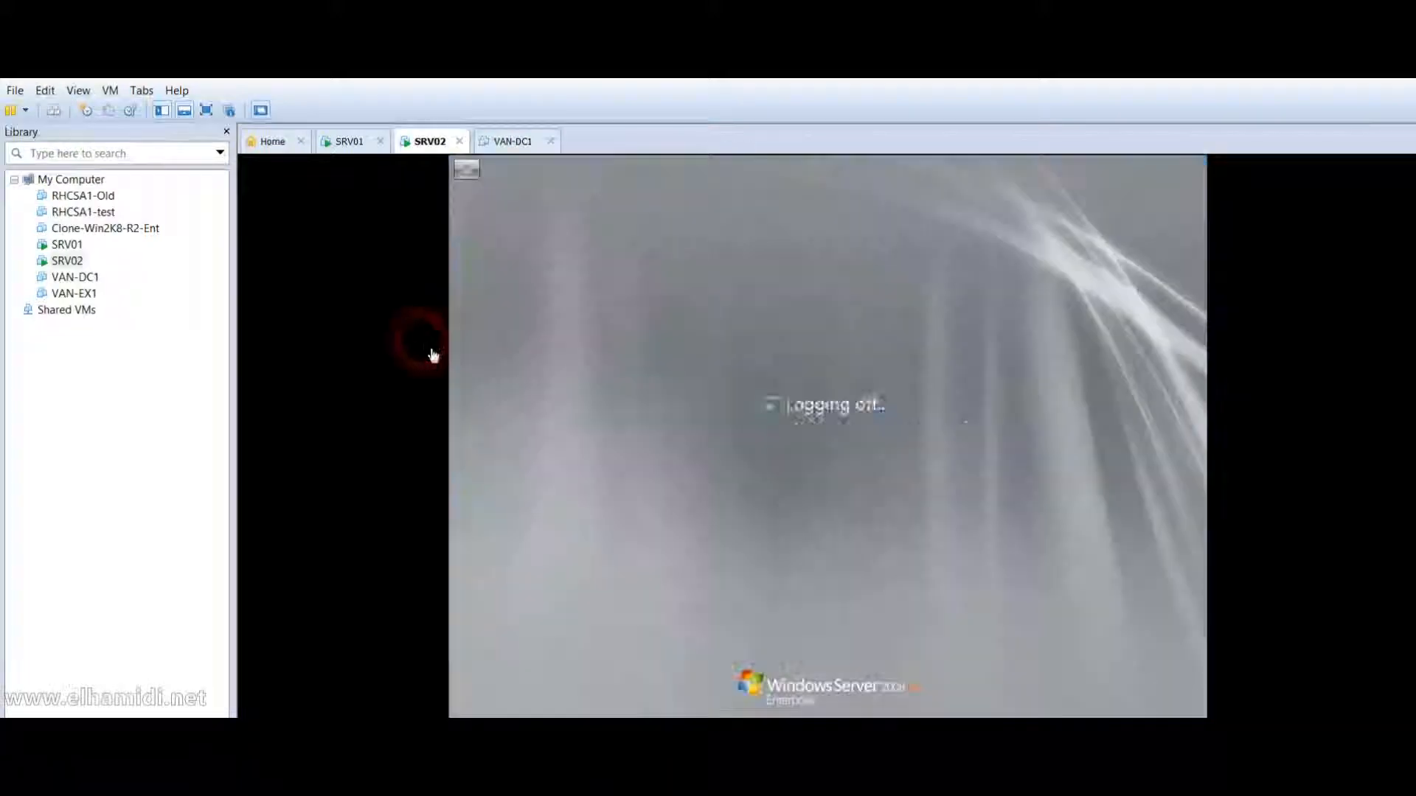
Review SRV01's DNS Manager records, collapse the SRV01 node, and return to SRV02.
{"action": "left_click", "coordinate": [68, 244]}
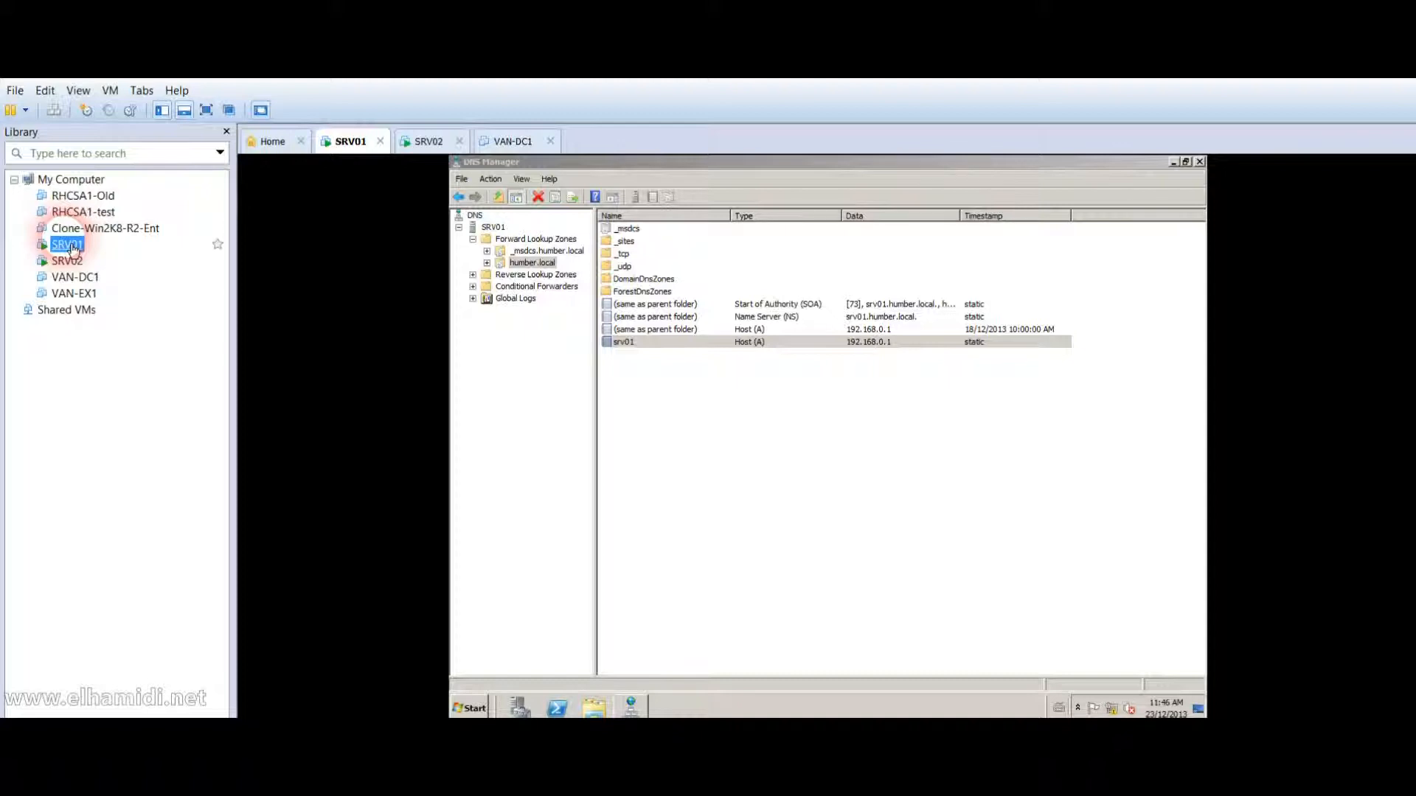
{"action": "left_click", "coordinate": [313, 355]}
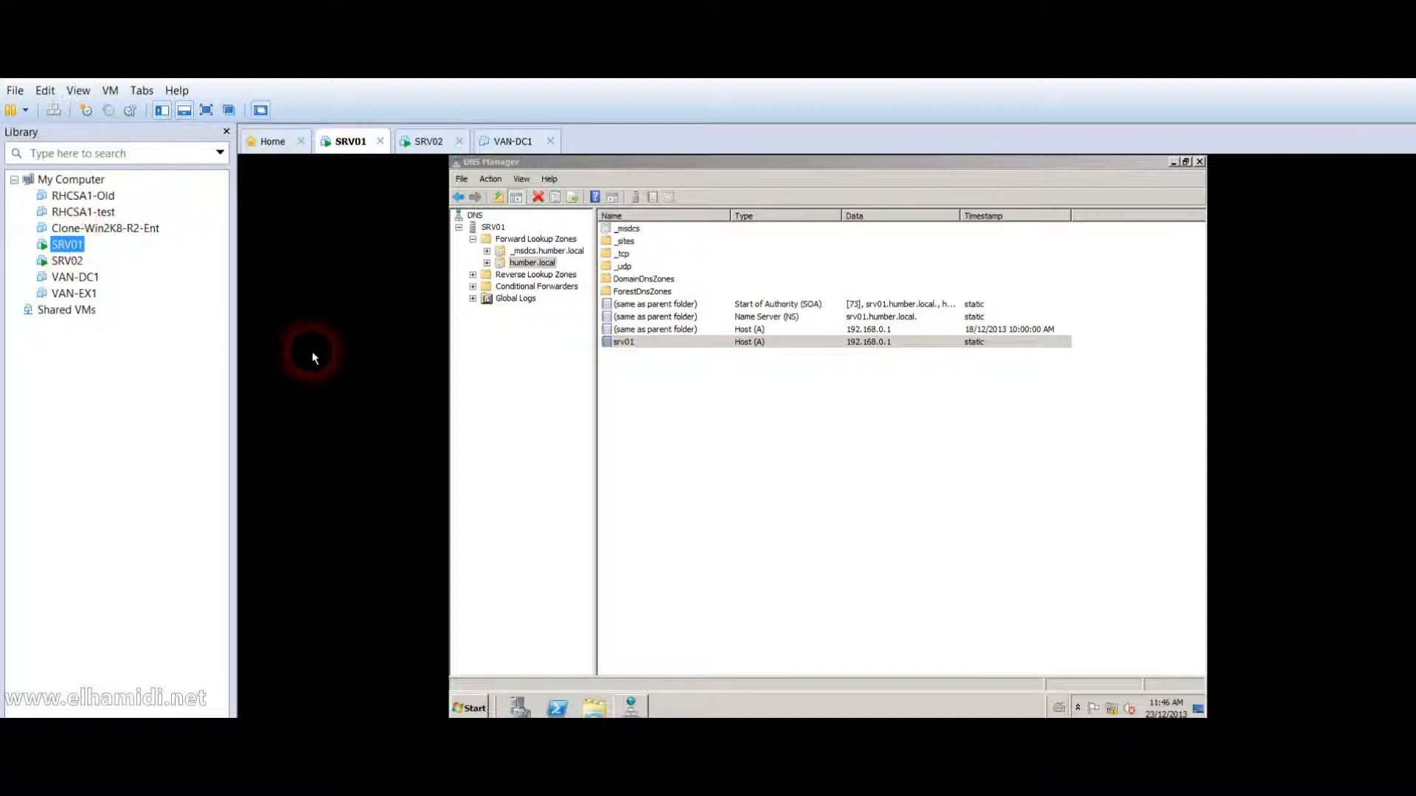
{"action": "left_click", "coordinate": [572, 364]}
{"action": "left_click", "coordinate": [654, 368]}
{"action": "left_click", "coordinate": [652, 358]}
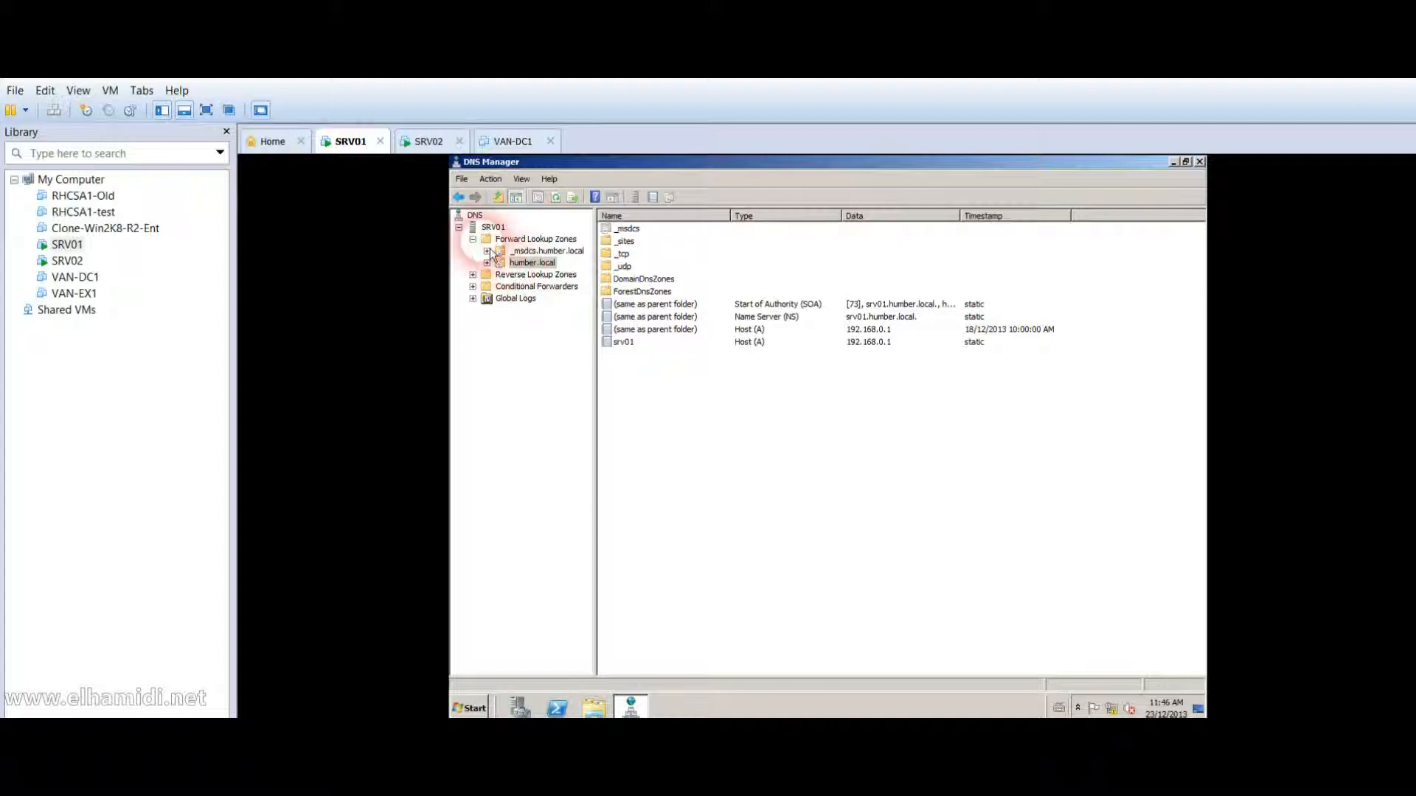
{"action": "left_click", "coordinate": [459, 227]}
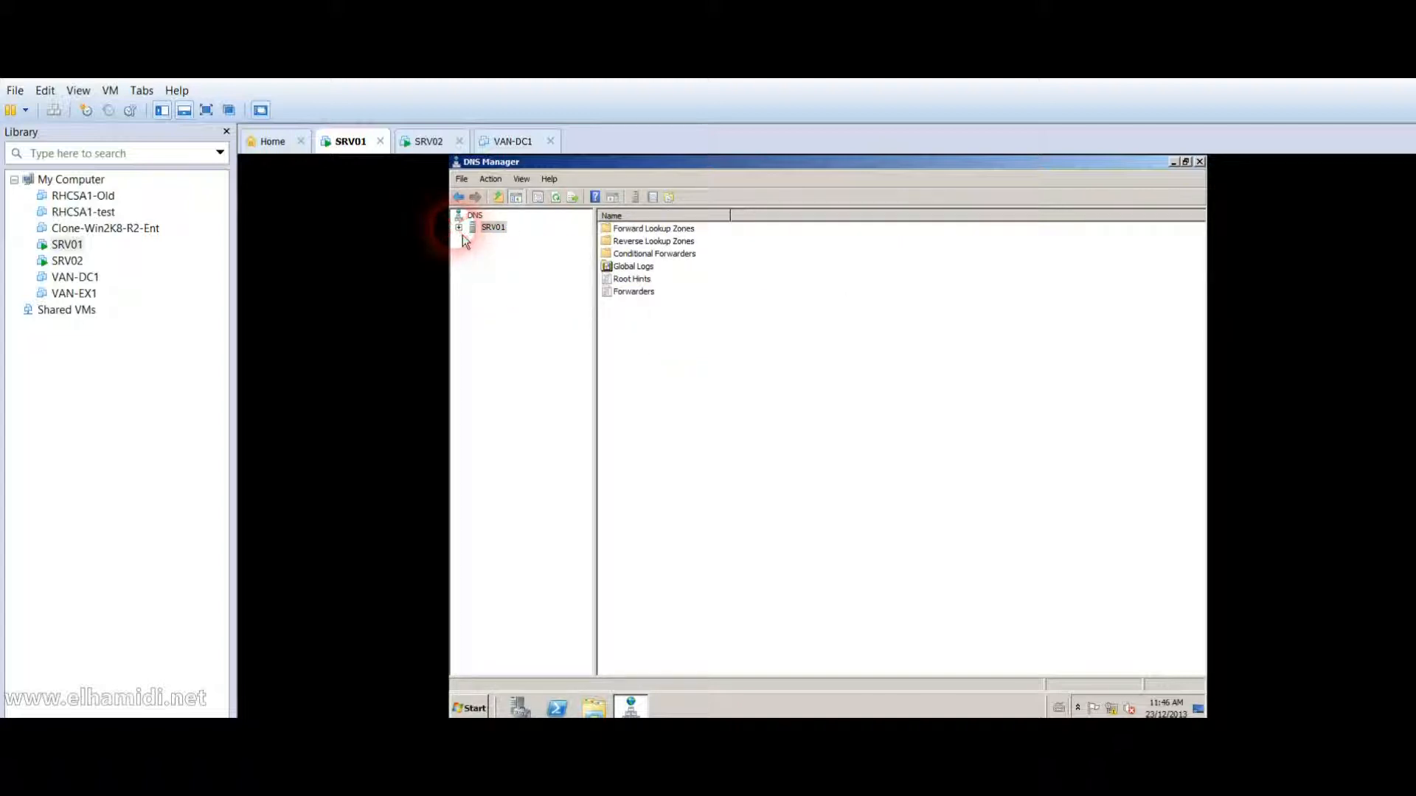
{"action": "left_click", "coordinate": [67, 261]}
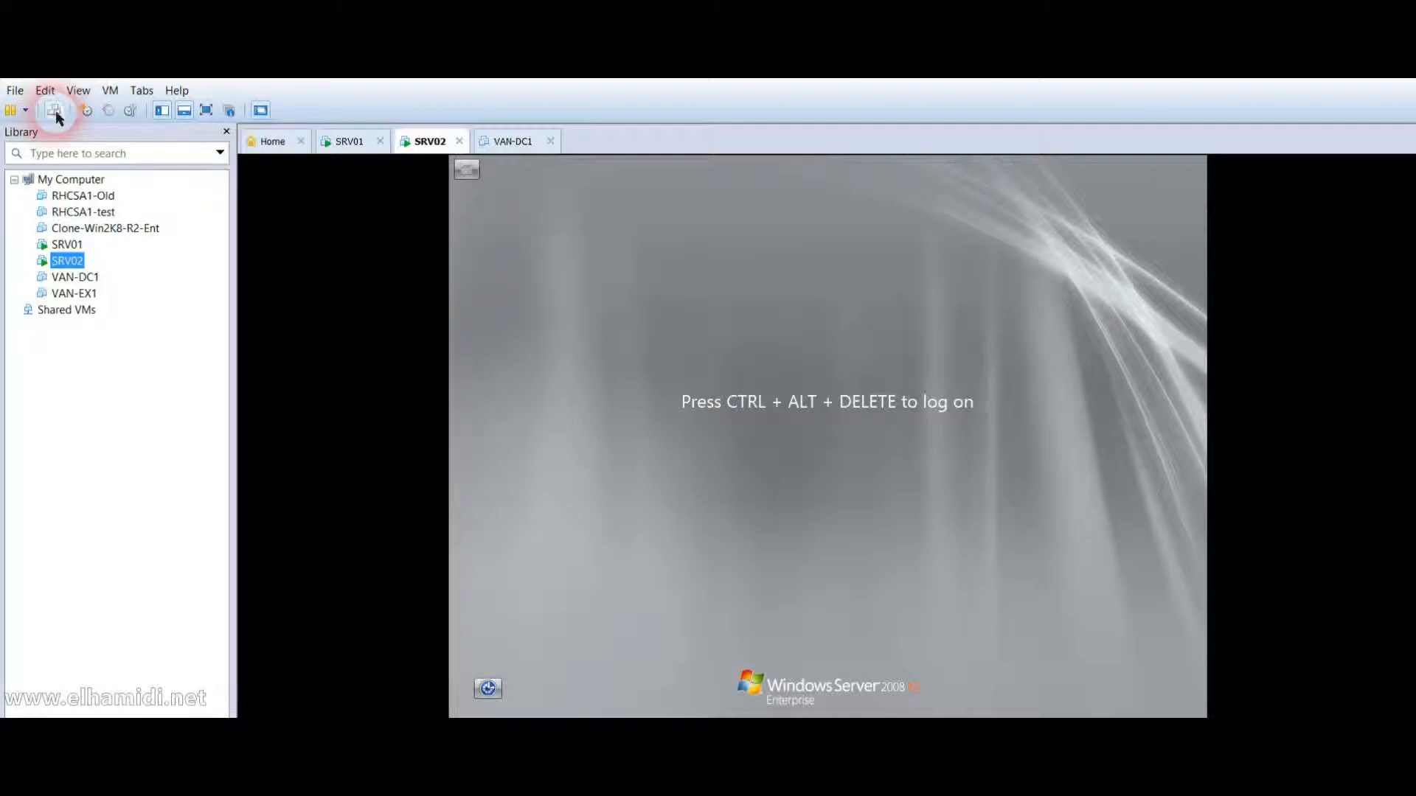
Log on to SRV02 with the administrator password and close the DNS Server removal results.
{"action": "left_click", "coordinate": [56, 111]}
{"action": "left_click", "coordinate": [658, 438]}
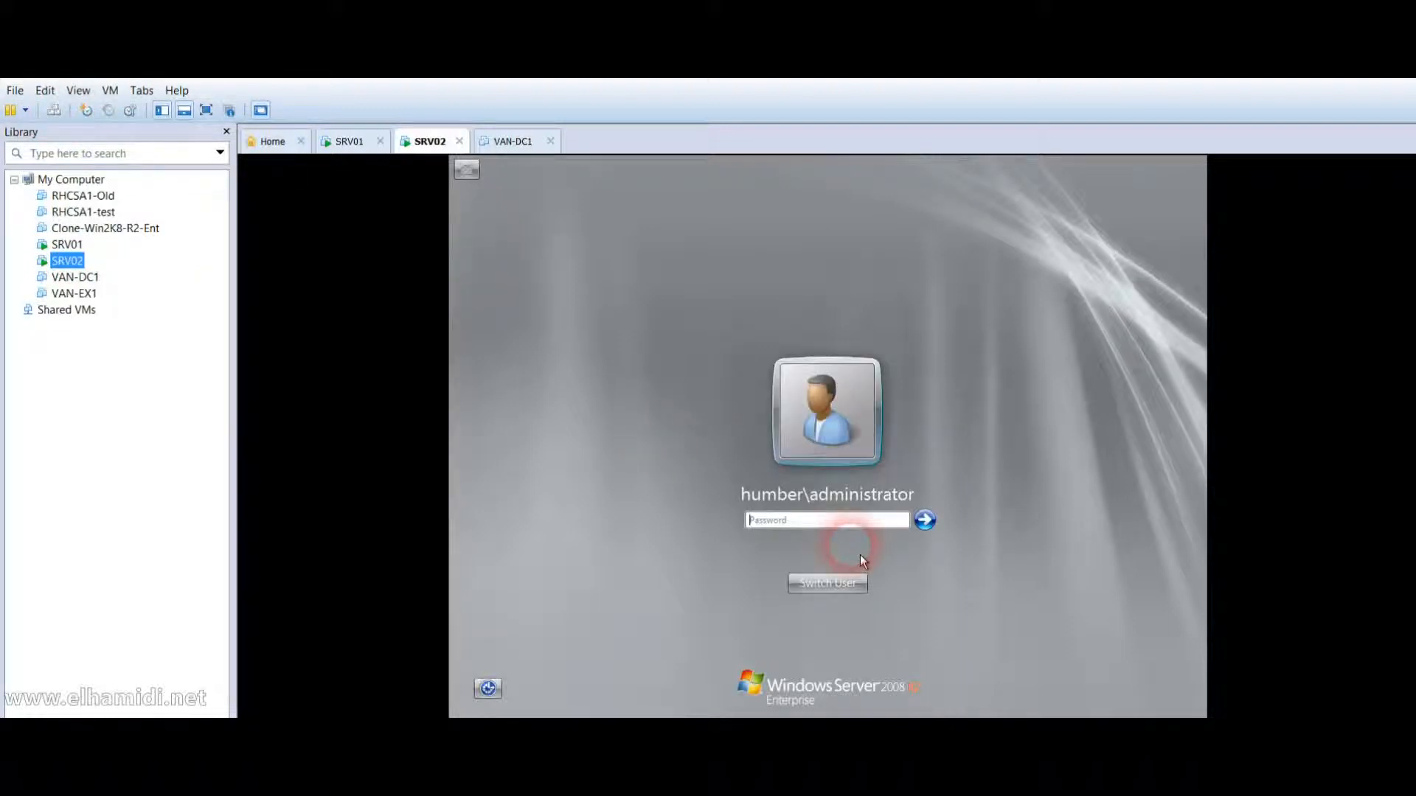
{"action": "type", "text": "••••••••"}
{"action": "key", "text": "Return"}
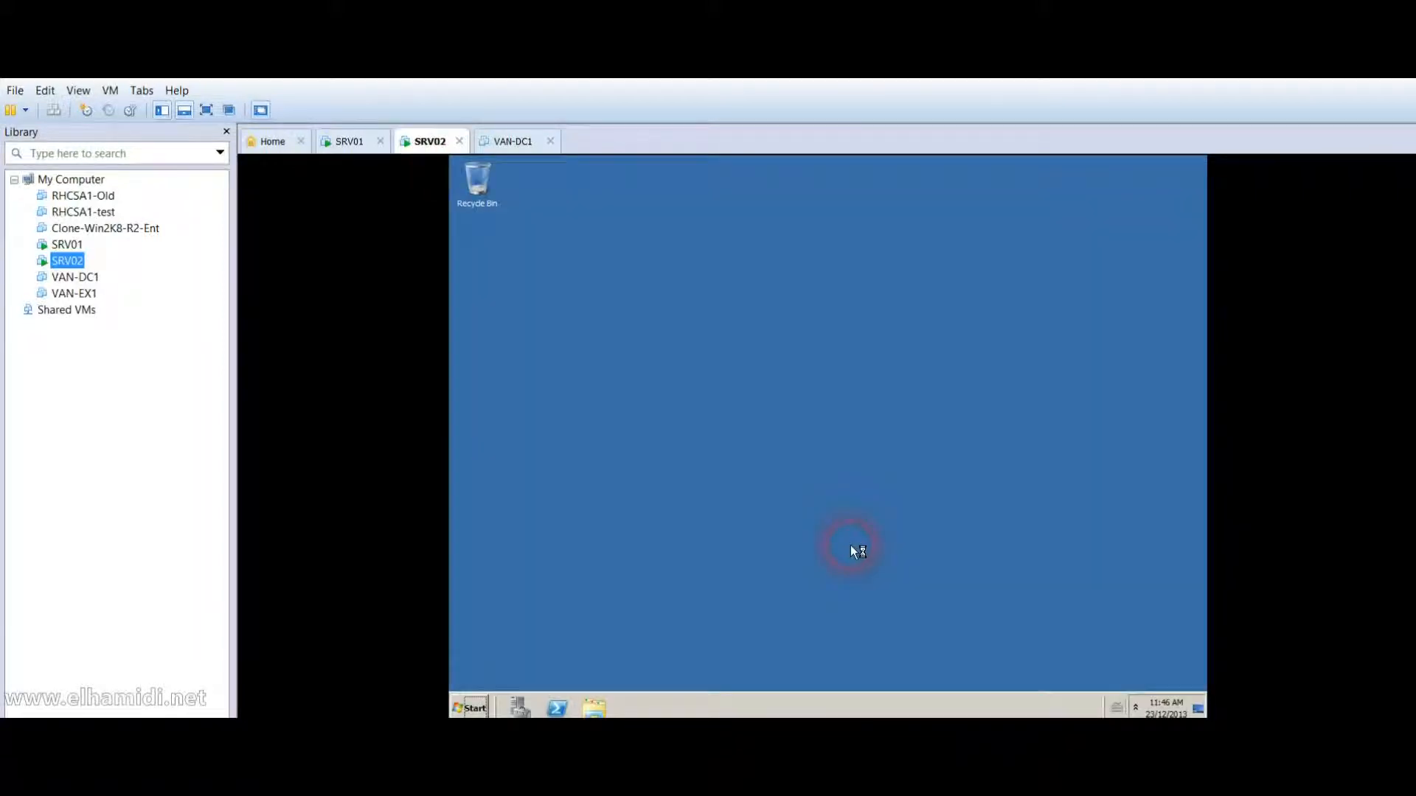
{"action": "left_click", "coordinate": [470, 708]}
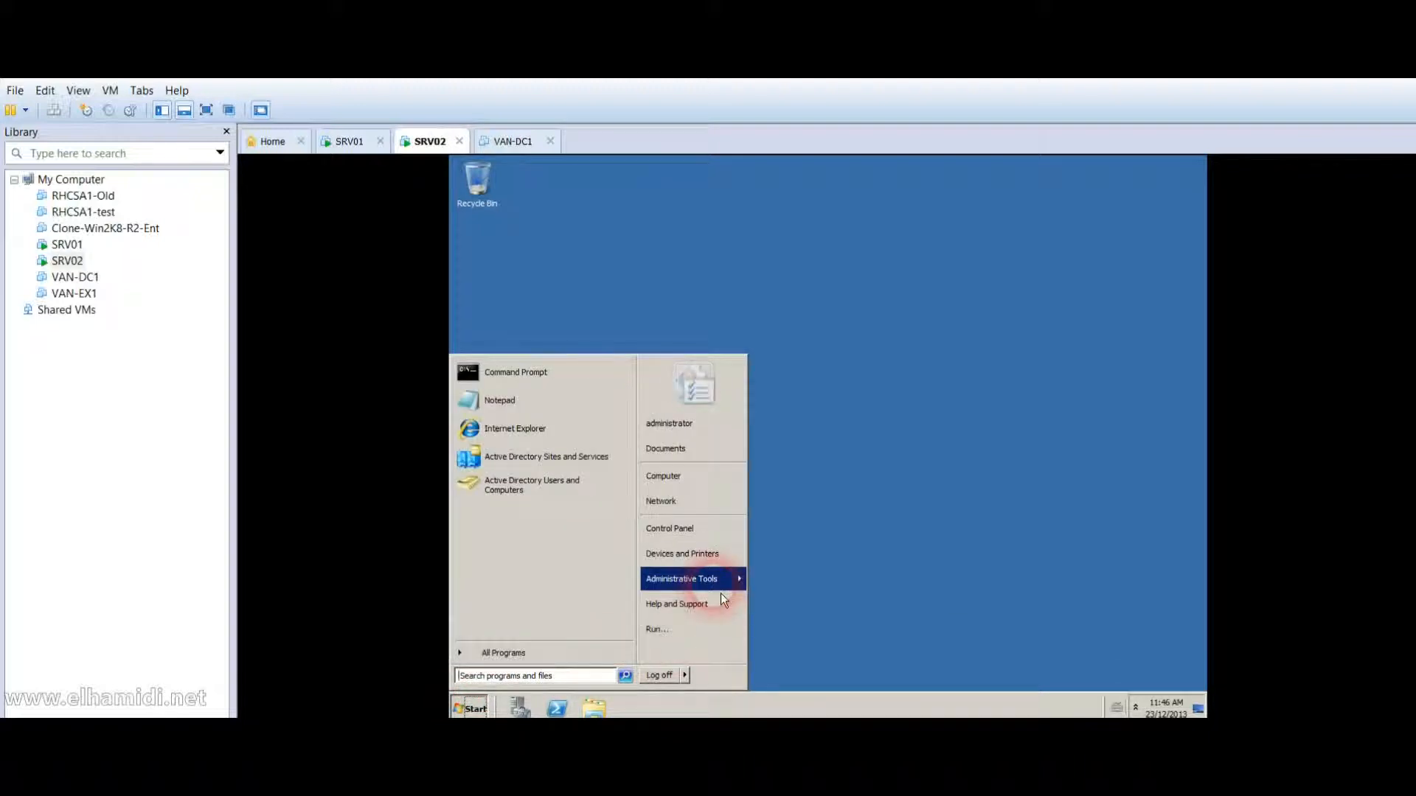
{"action": "mouse_move", "coordinate": [717, 587]}
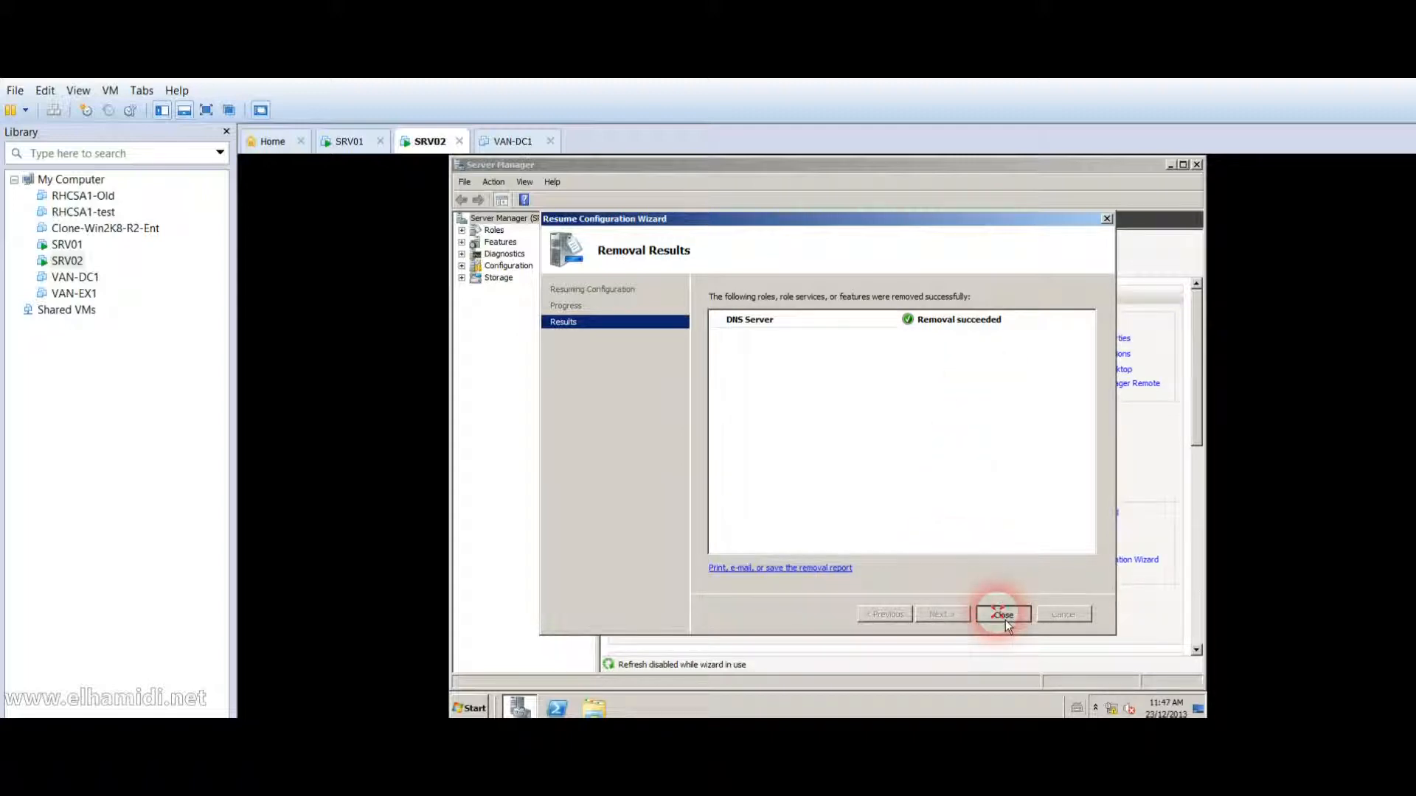
{"action": "left_click", "coordinate": [1003, 615]}
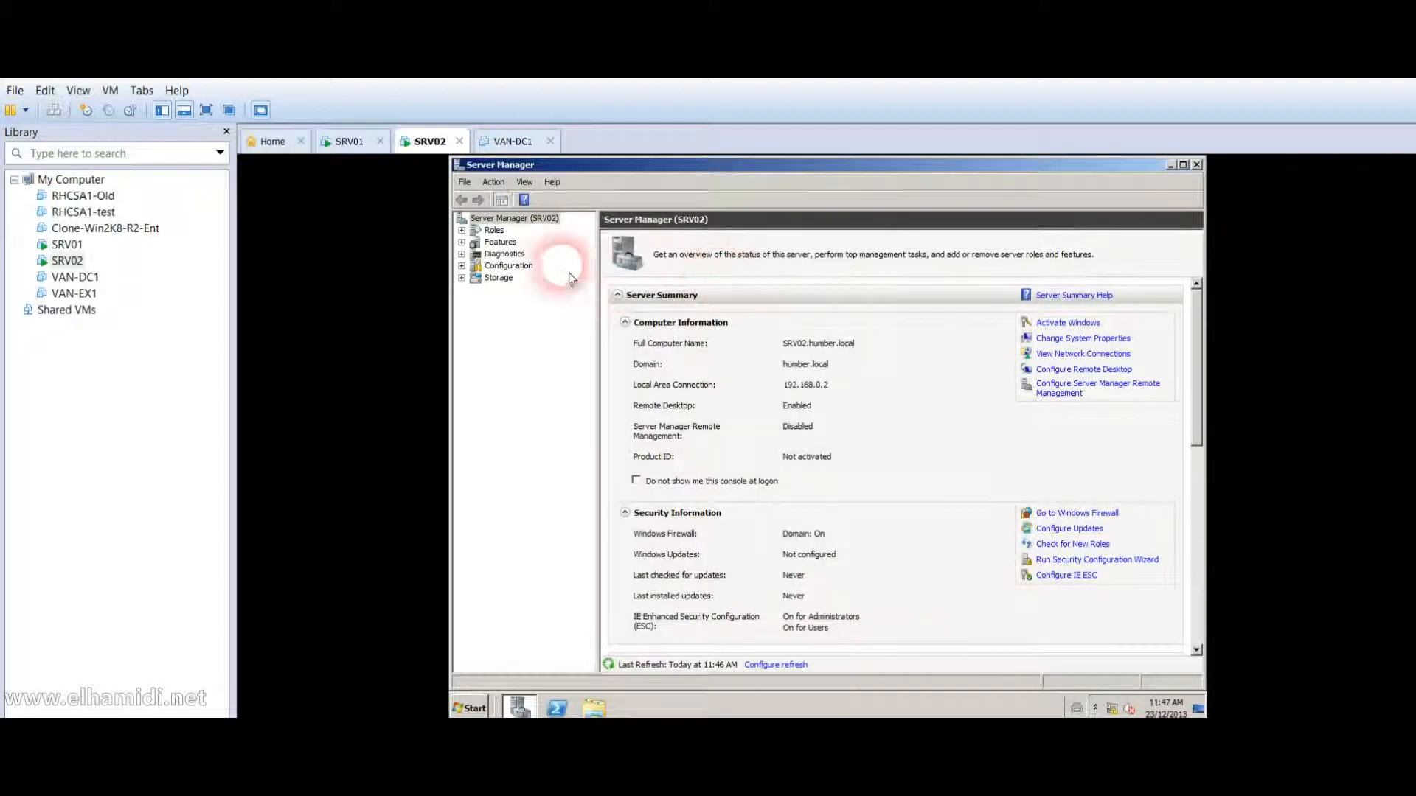
Check the server roles list in Add Roles, cancel the wizard, and close Server Manager.
{"action": "left_click", "coordinate": [493, 230]}
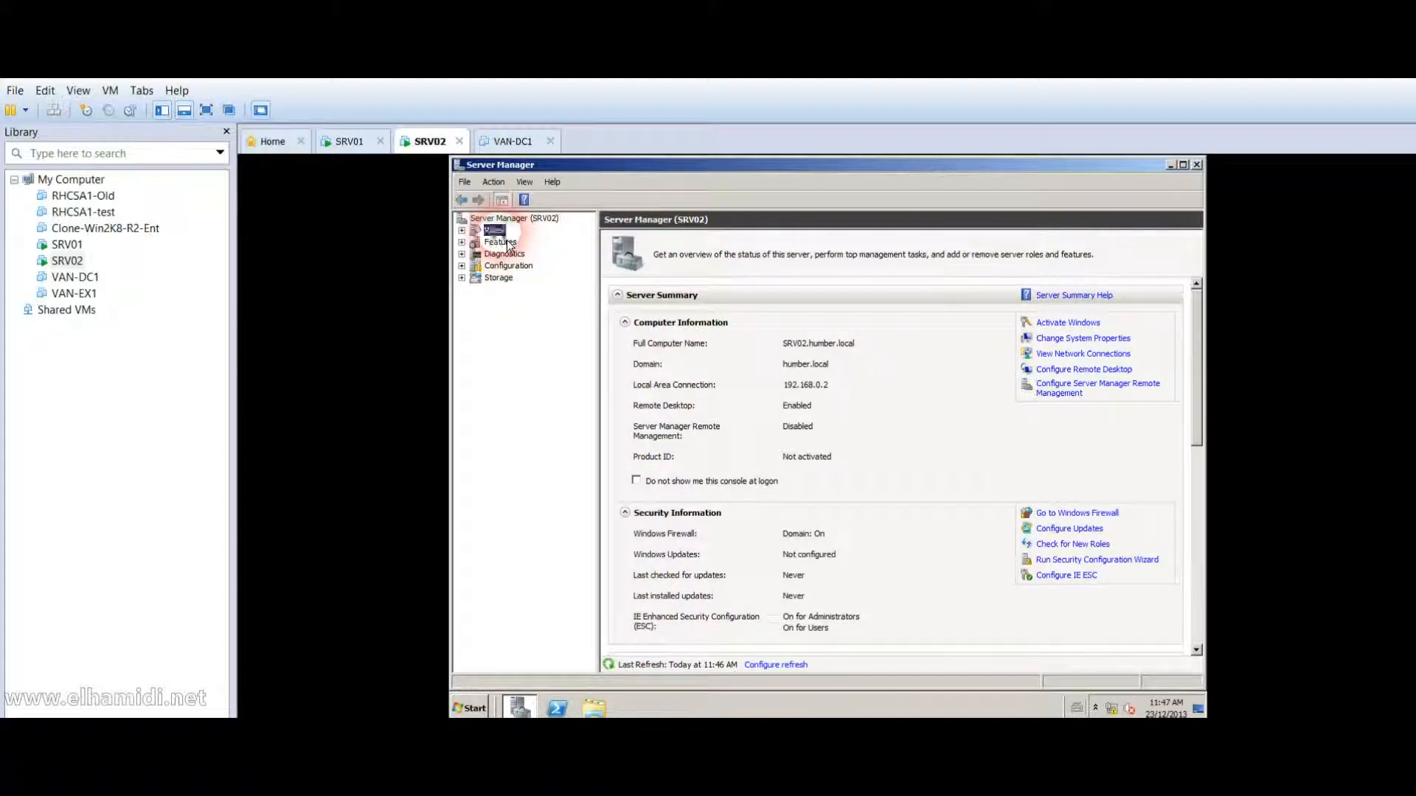
{"action": "left_click", "coordinate": [1055, 323]}
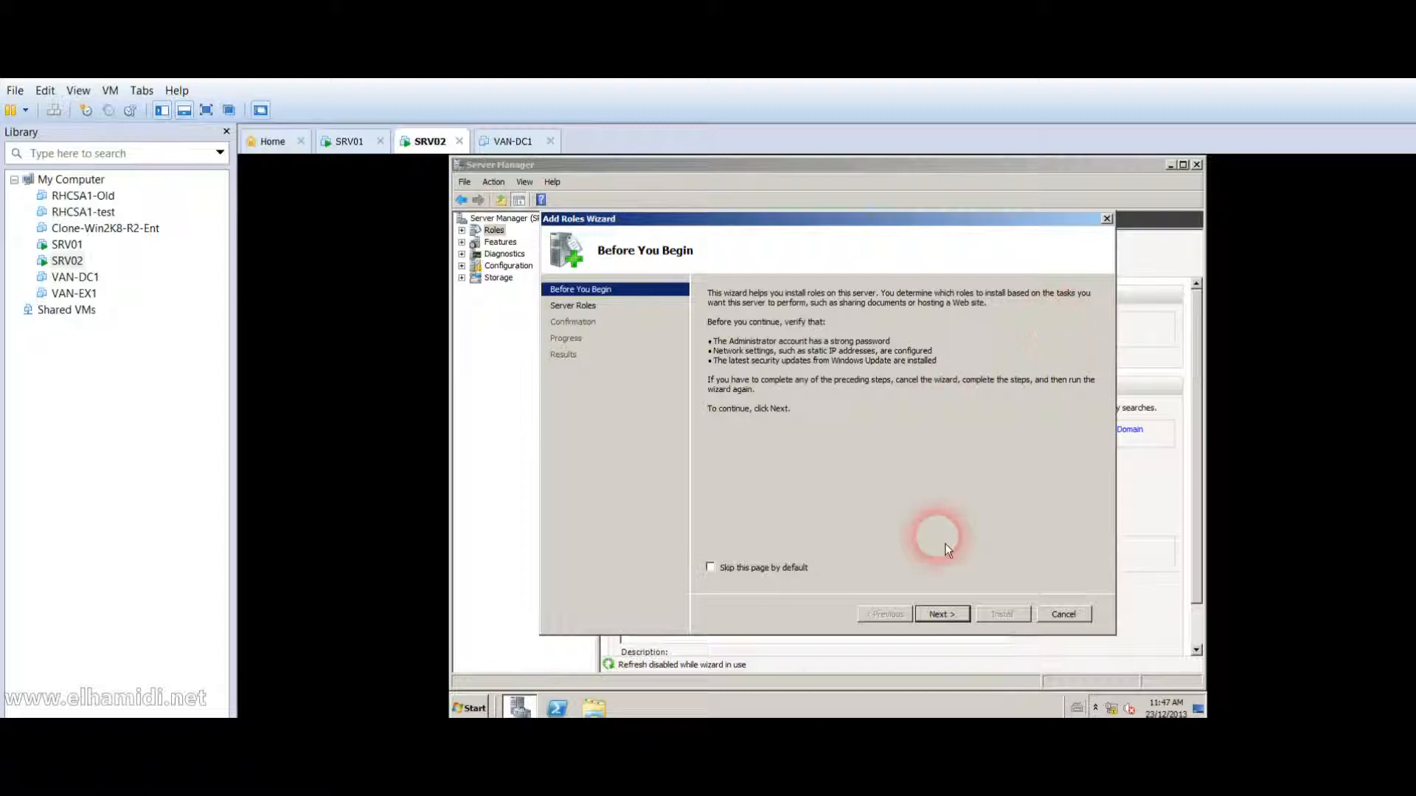
{"action": "left_click", "coordinate": [944, 618]}
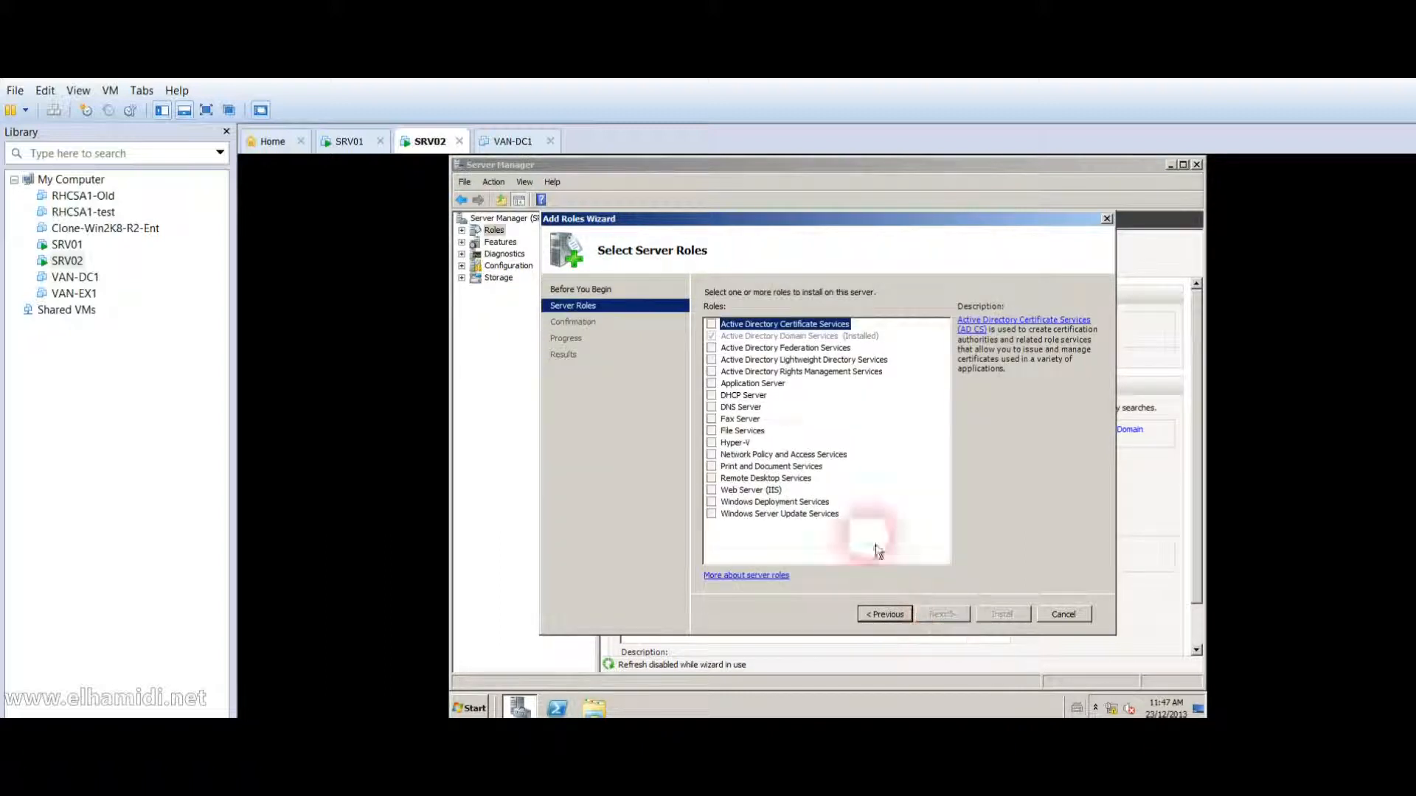
{"action": "left_click", "coordinate": [763, 400]}
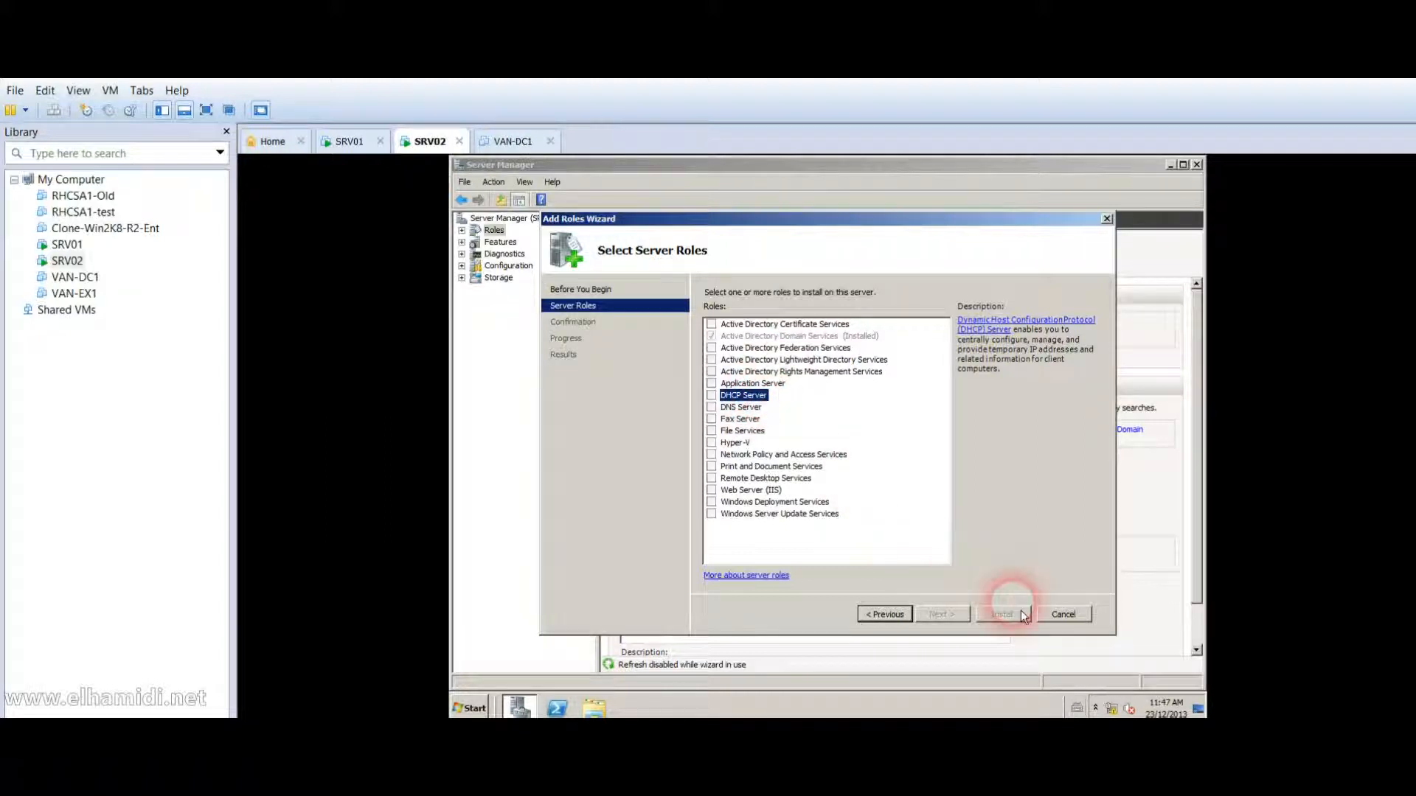
{"action": "left_click", "coordinate": [1060, 618]}
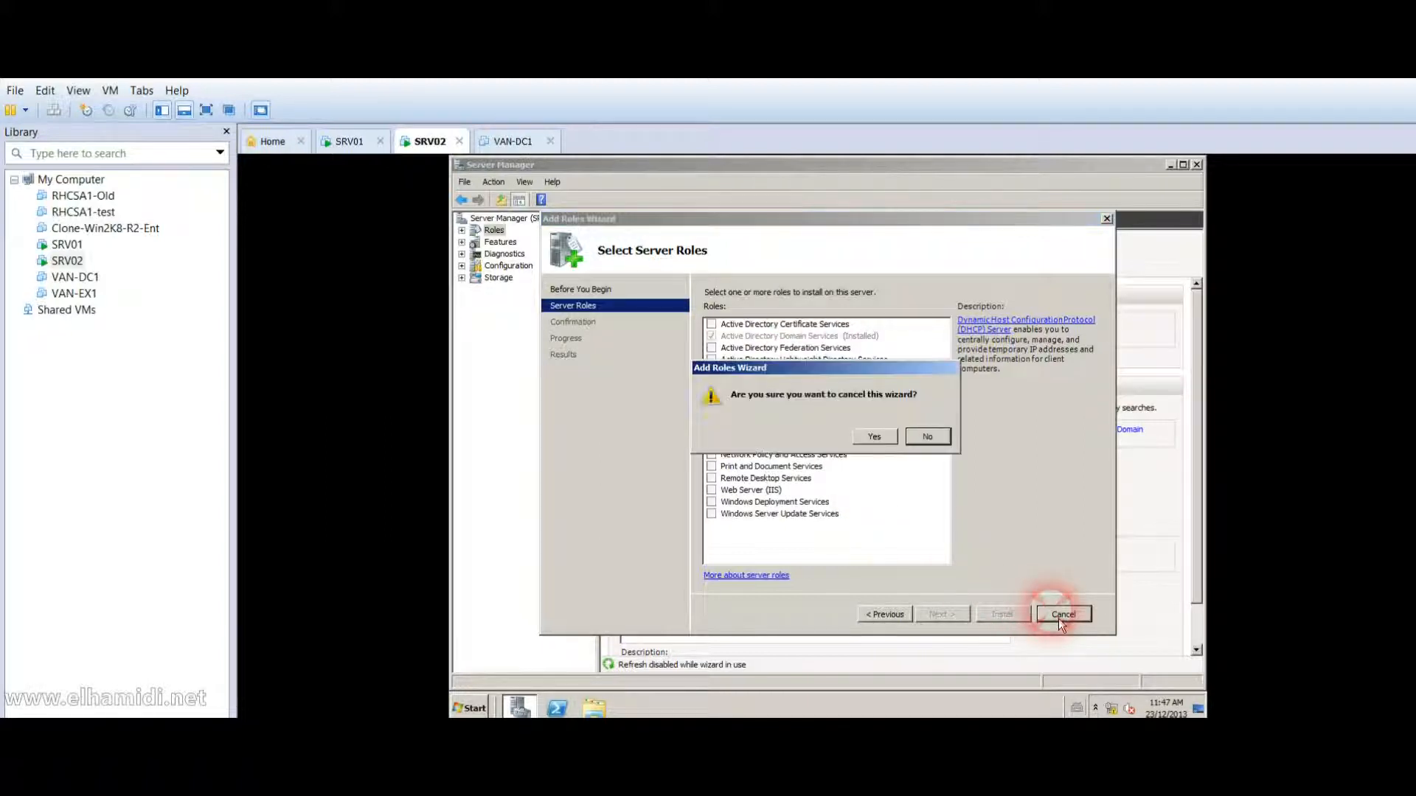
{"action": "left_click", "coordinate": [885, 439]}
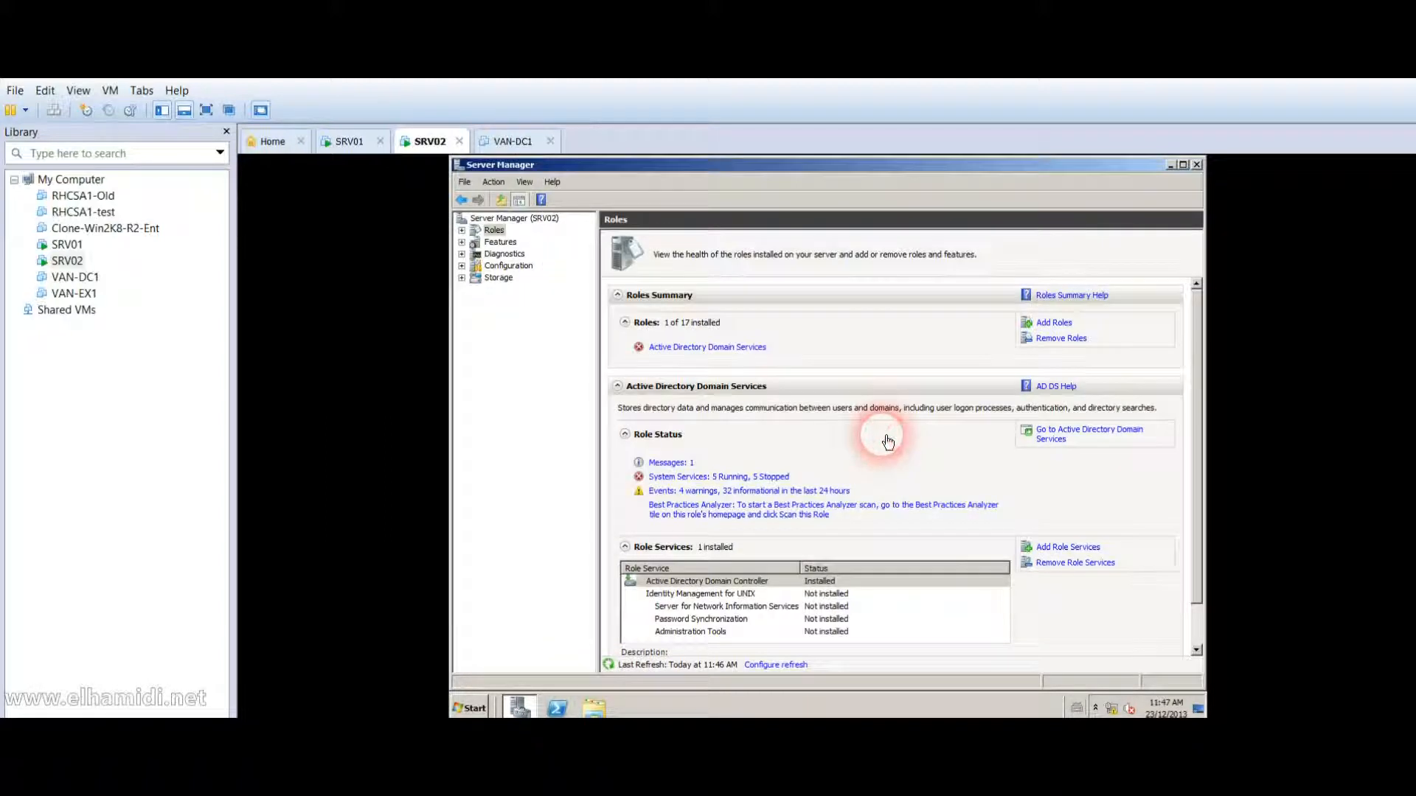
{"action": "left_click", "coordinate": [1196, 165]}
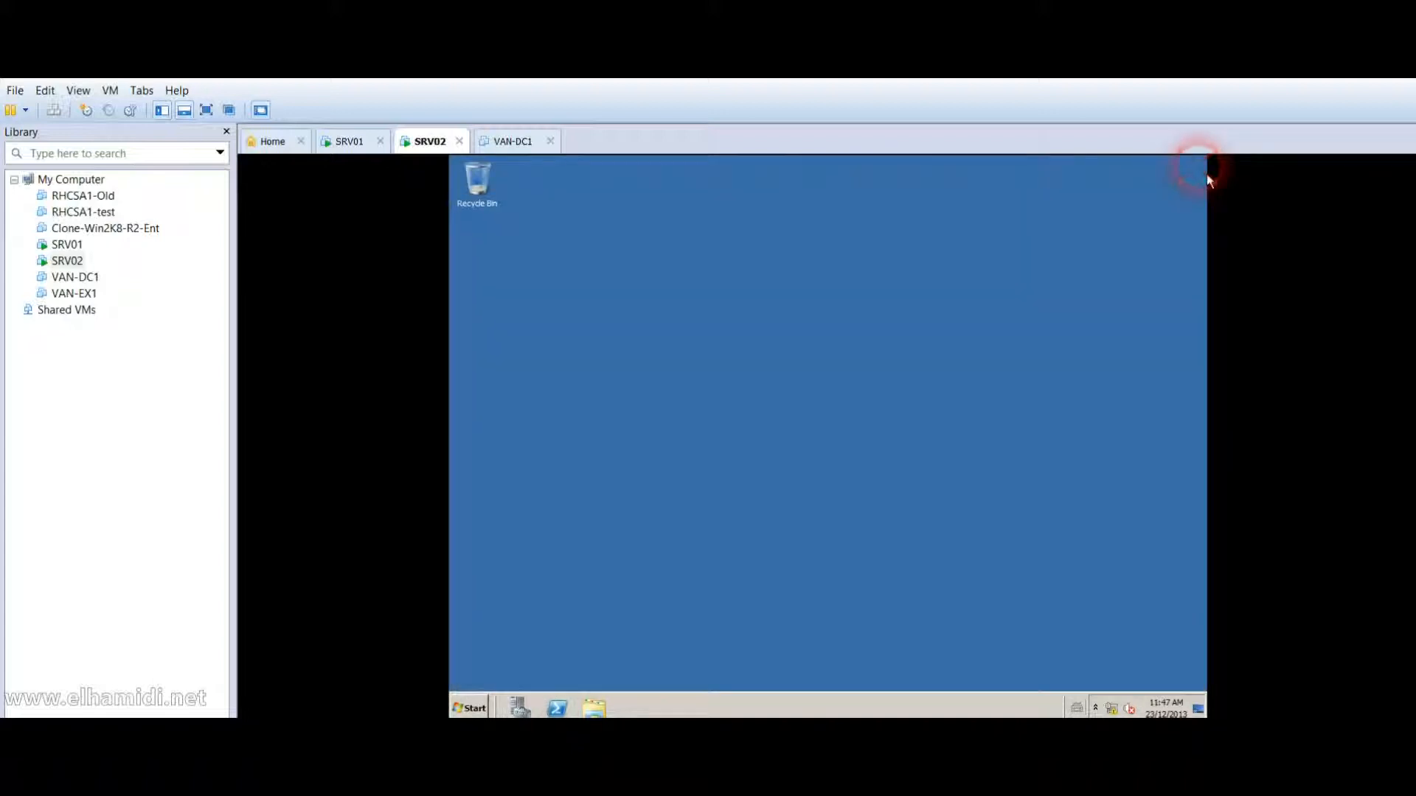